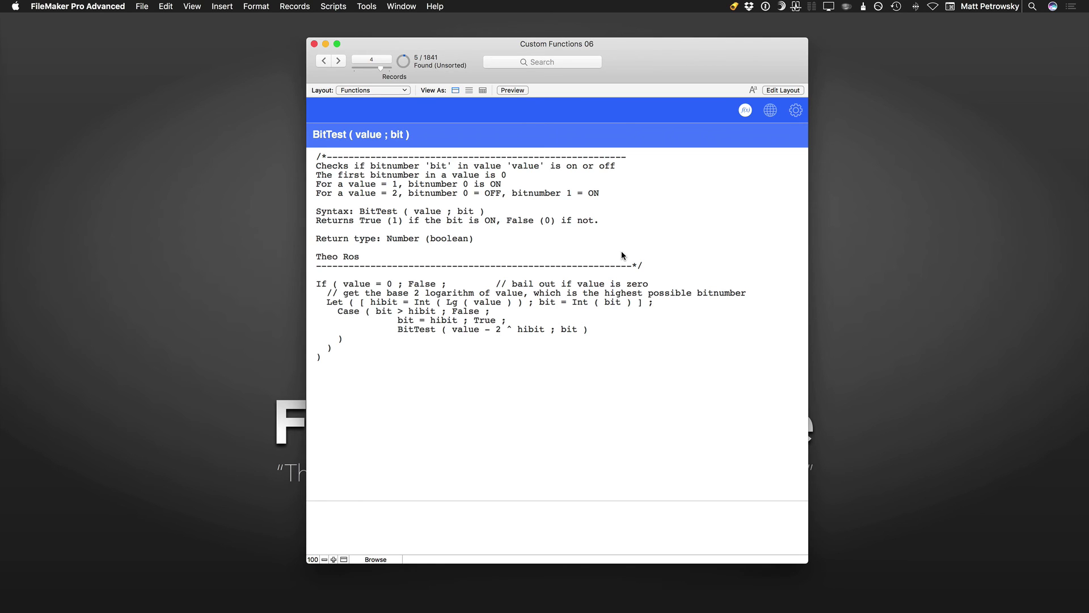
- Switch to Safari, open a new browser window and move it toward the middle of the screen
key("super+Tab")
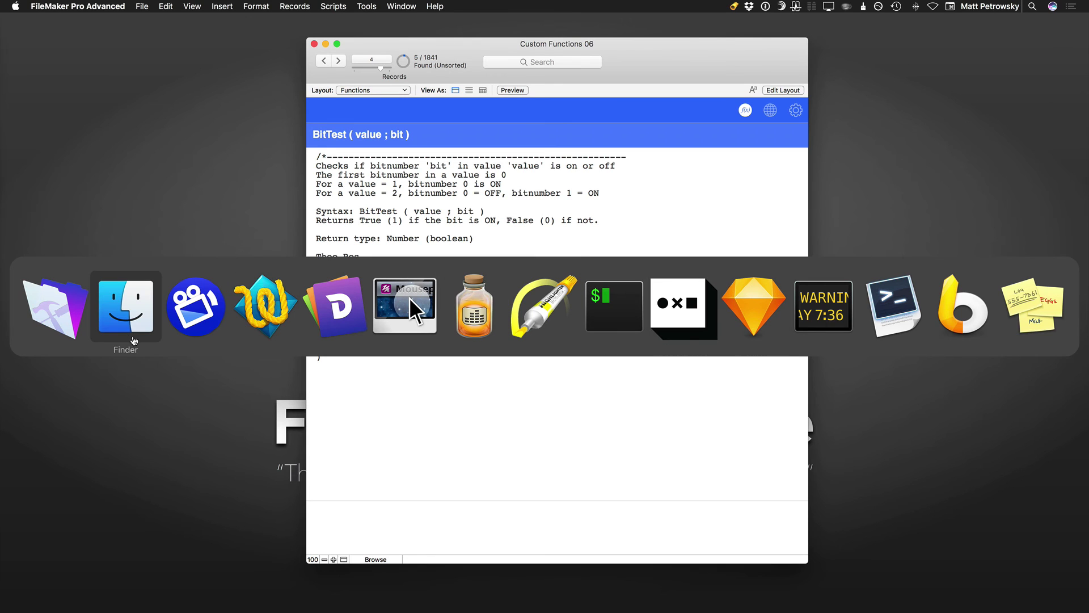
left_click(131, 336)
key("super+space")
type("sas")
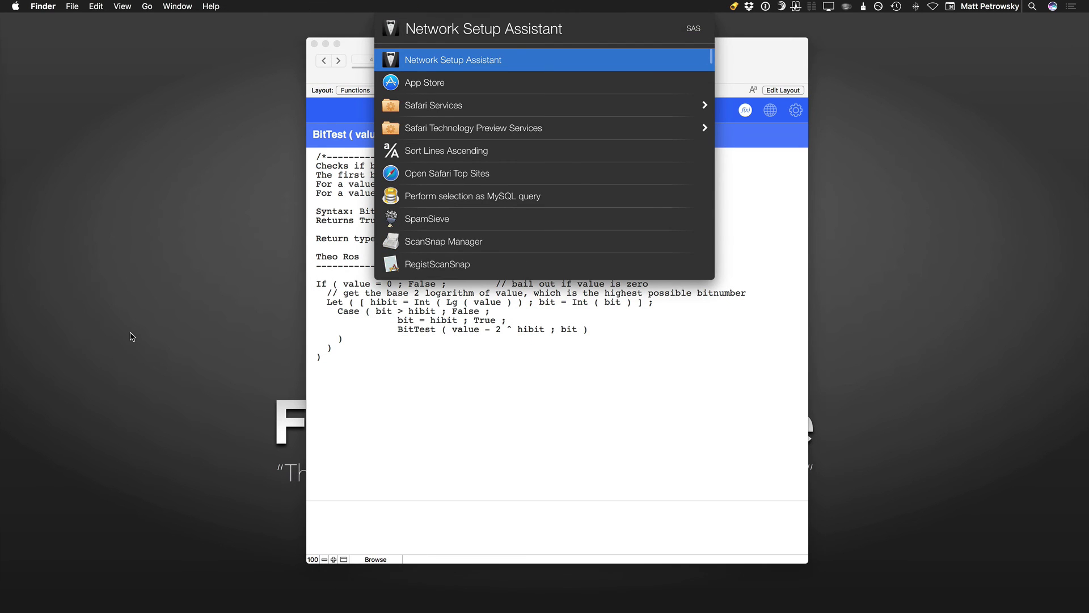
key("BackSpace")
key("Return")
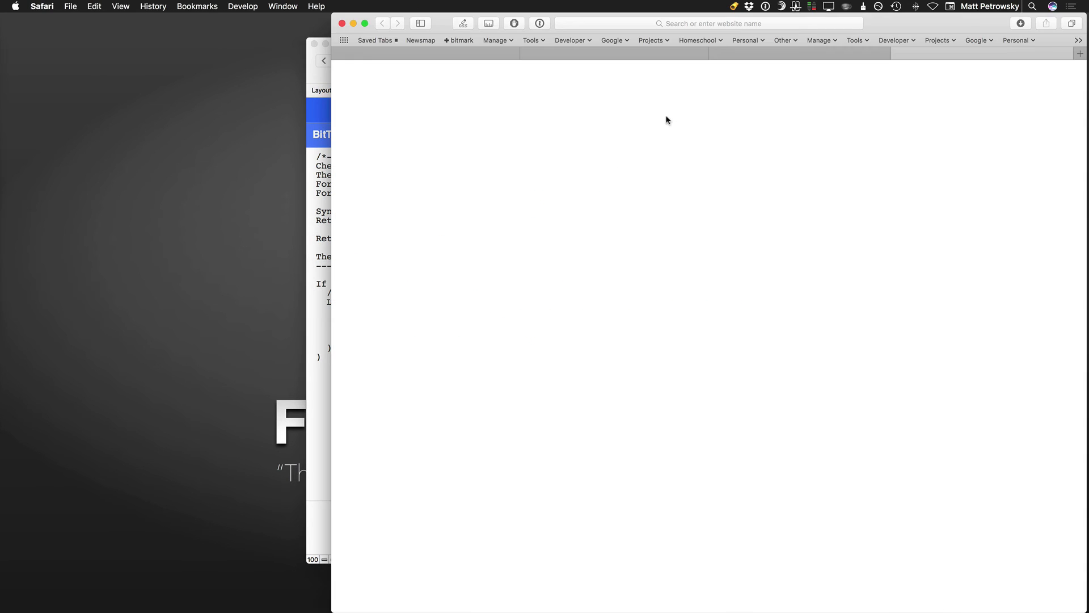
key("super+q")
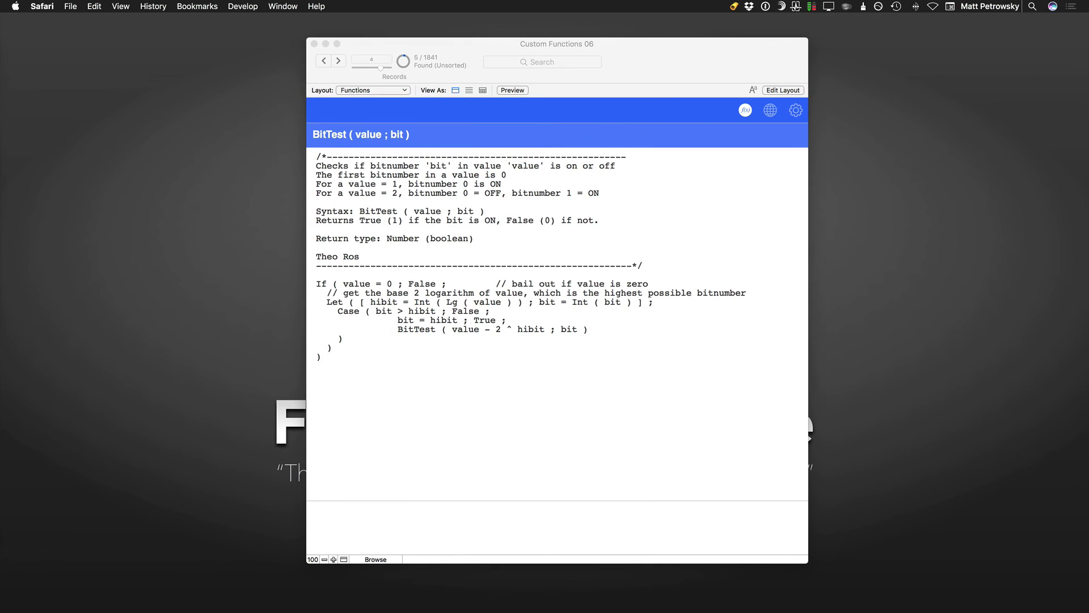
key("super+n")
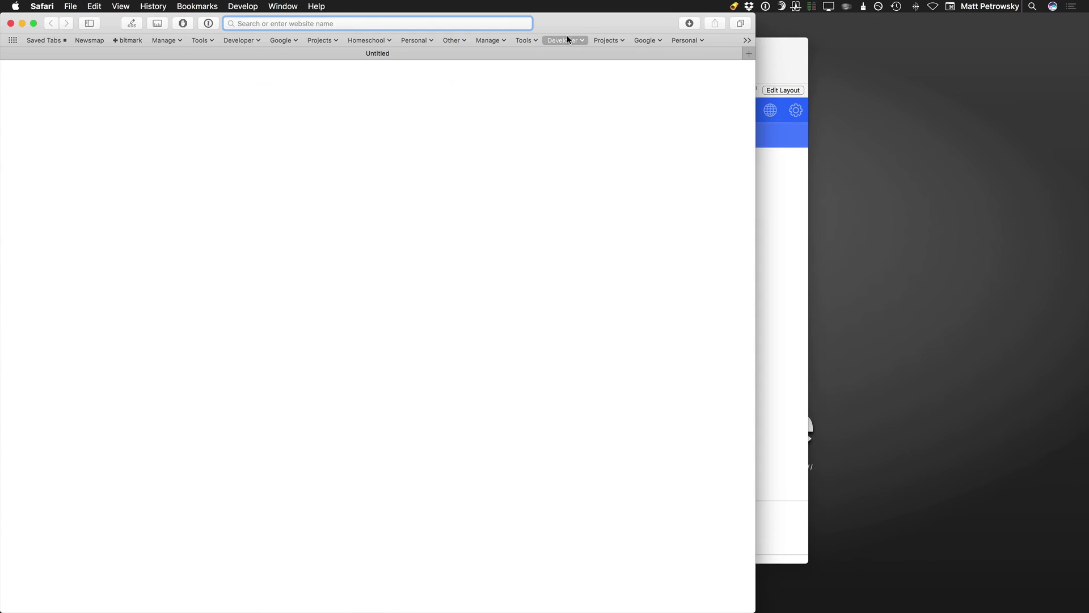
left_click_drag(563, 28, 707, 28)
type("glu")
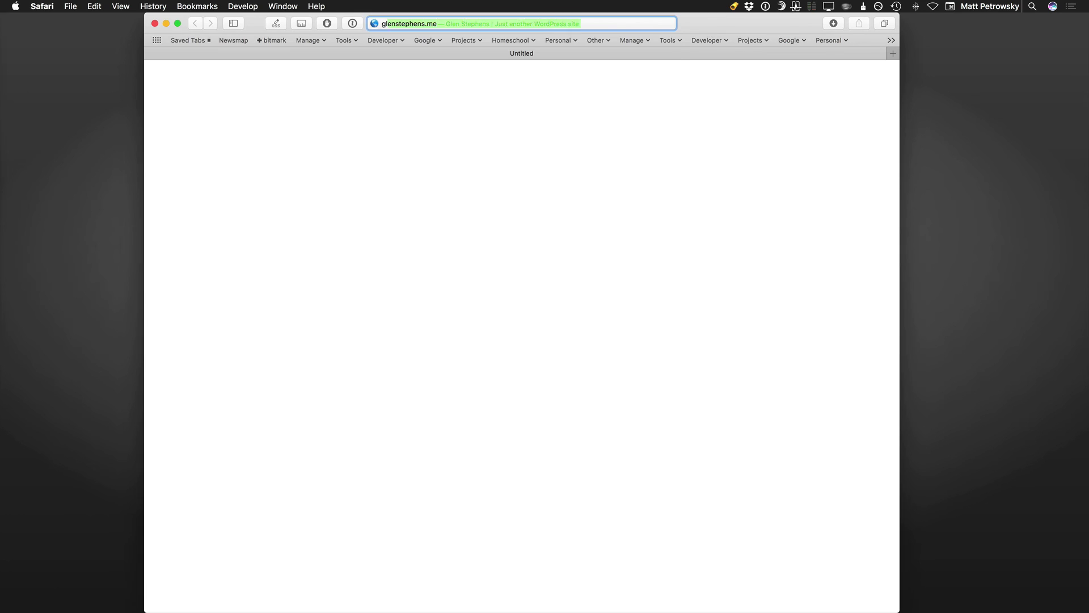
key("BackSpace")
key("BackSpace")
key("BackSpace")
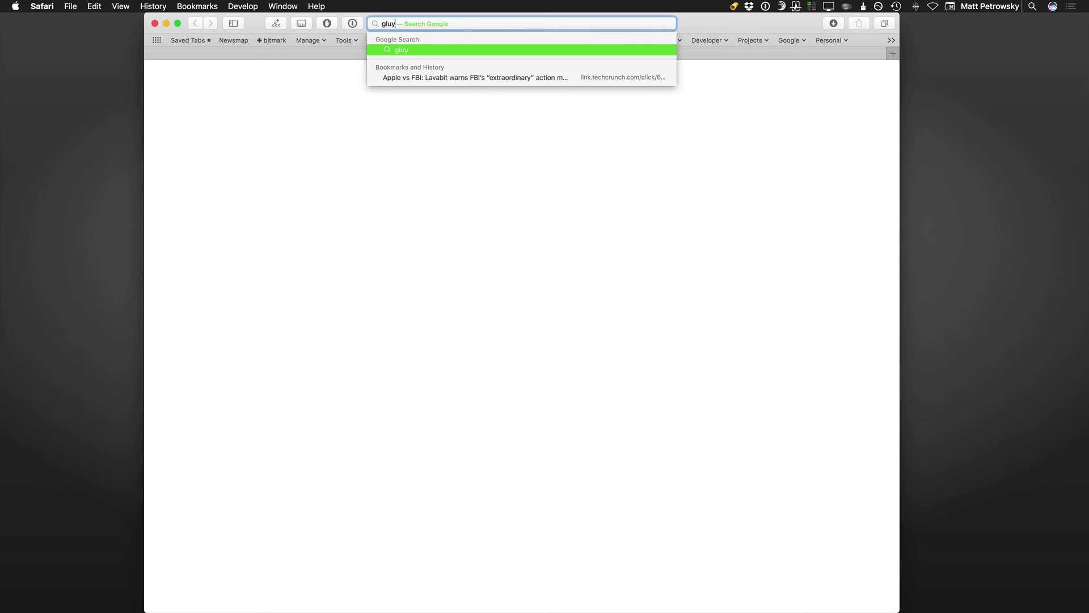
type("ly")
key("Return")
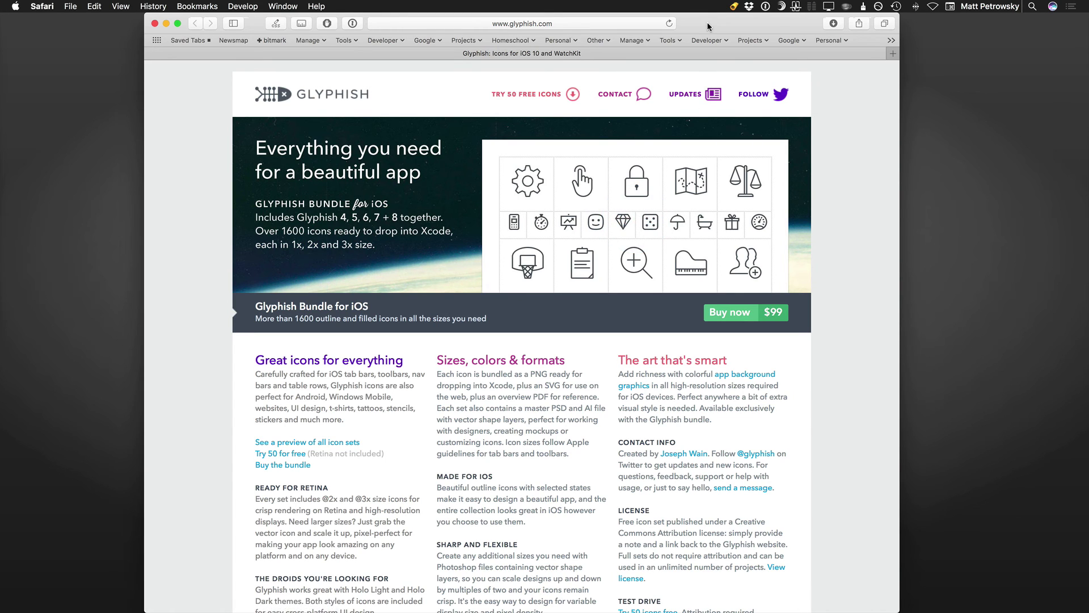
- Open thenounproject.com in a new browser tab, keeping the Glyphish page open
left_click_drag(708, 27, 736, 27)
key("super+t")
type("n")
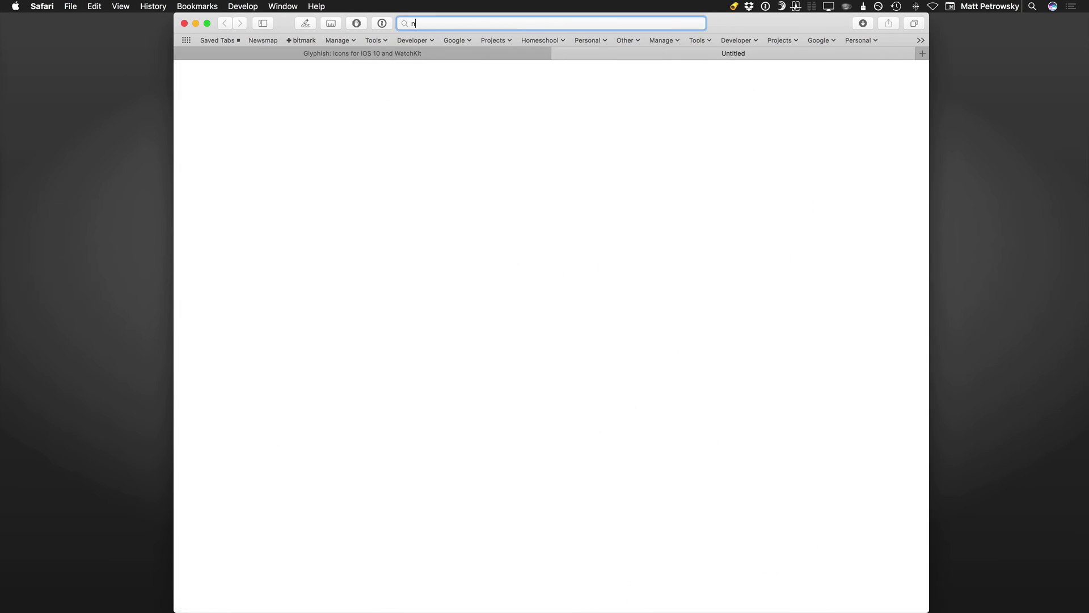
key("BackSpace")
key("BackSpace")
type("the")
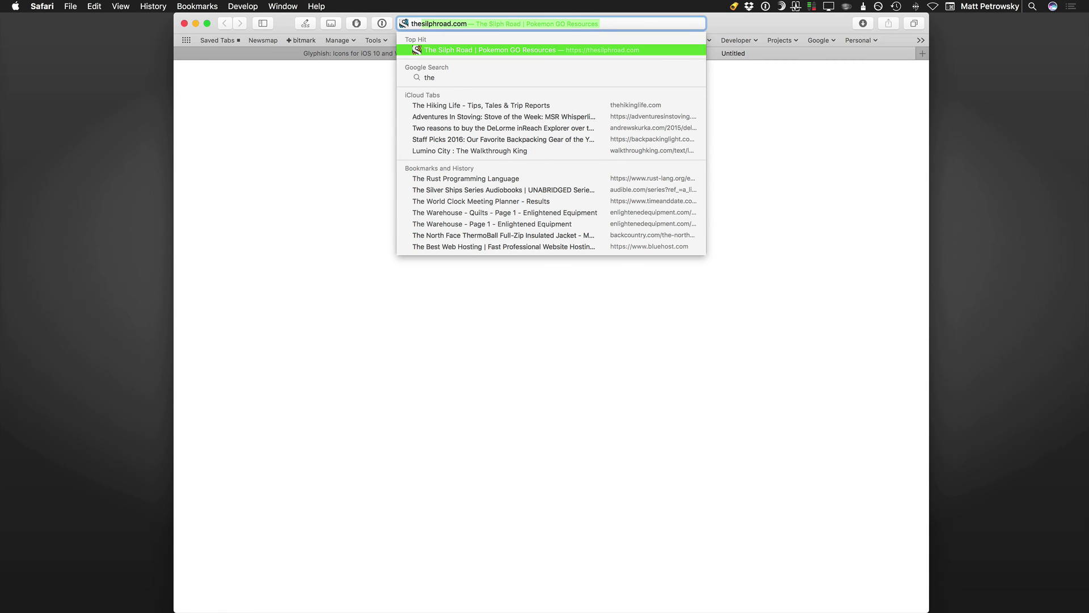
type("nou")
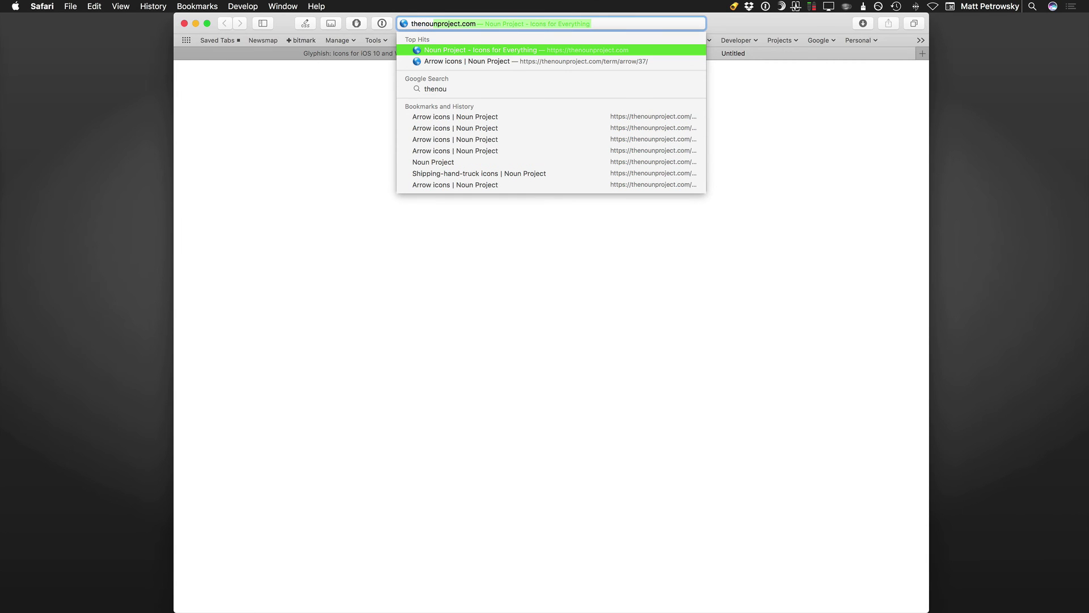
key("Return")
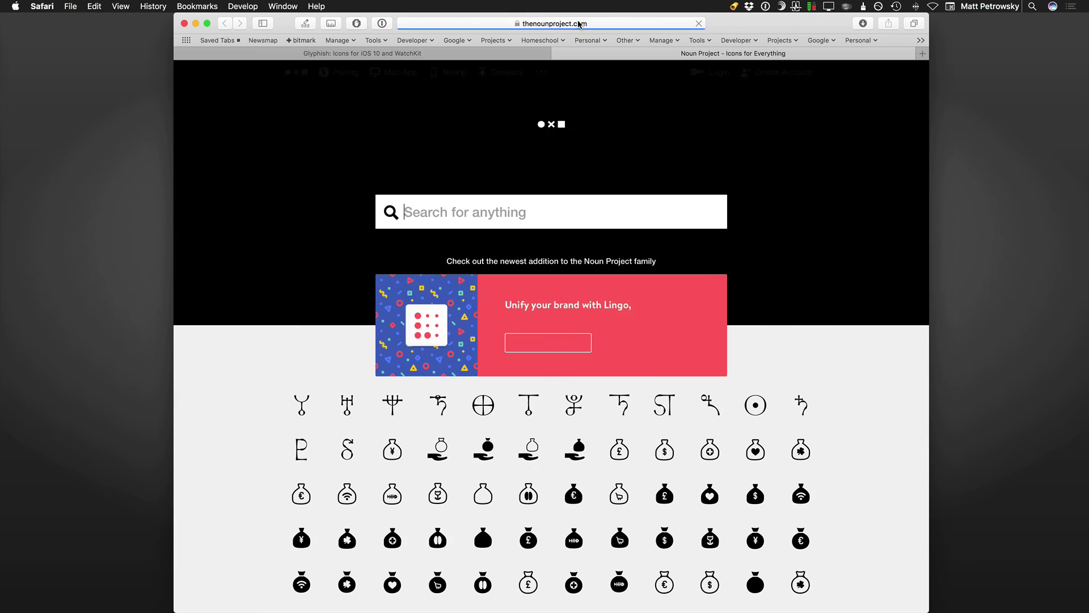
- Select the Noun Project web address and show it briefly in large type across the screen
left_click(562, 24)
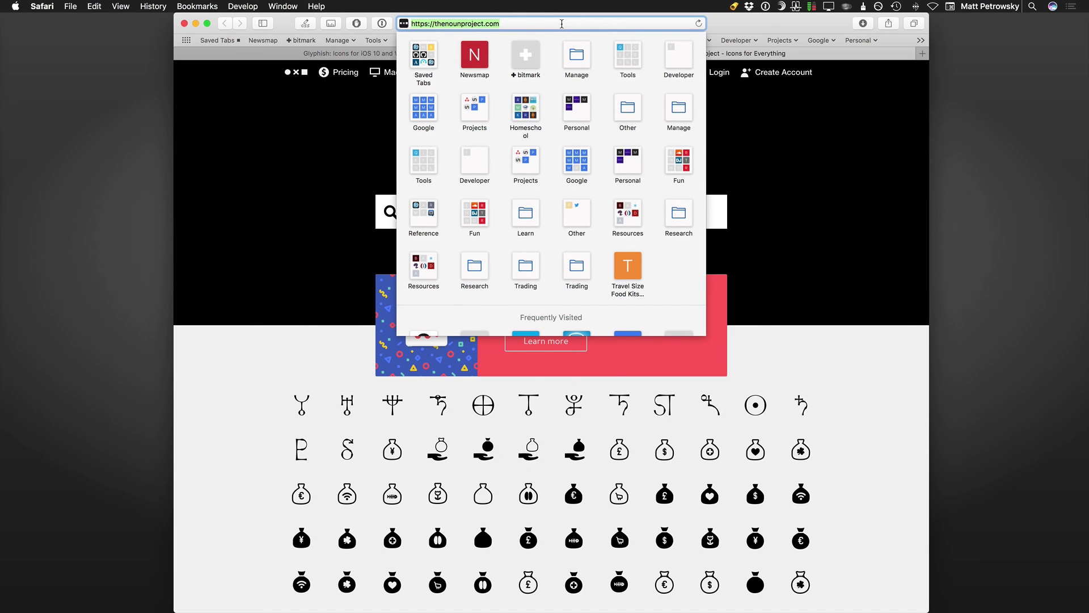
key("super+l")
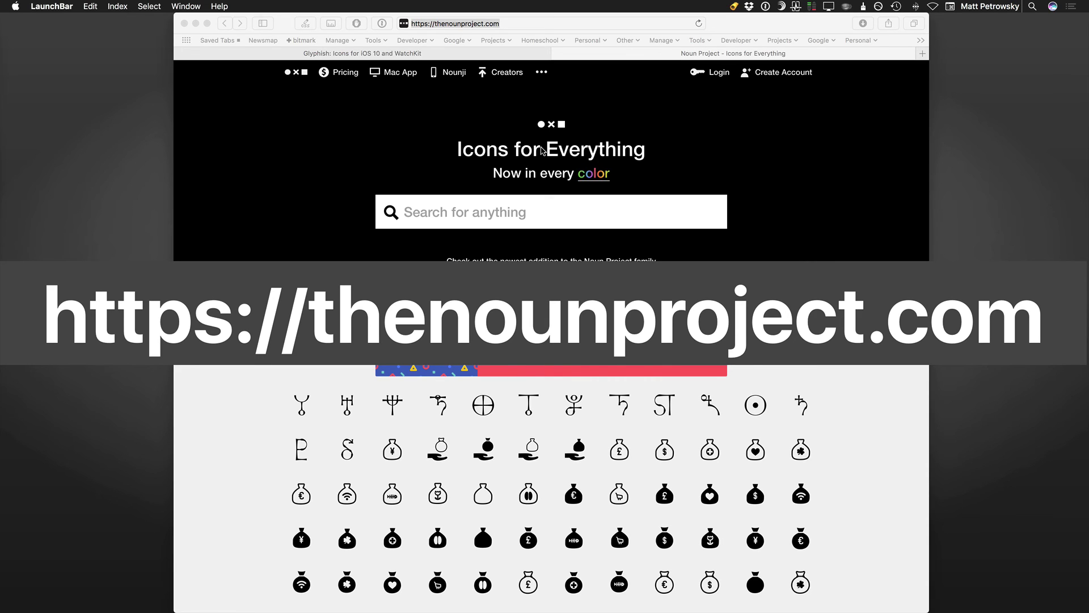
key("Escape")
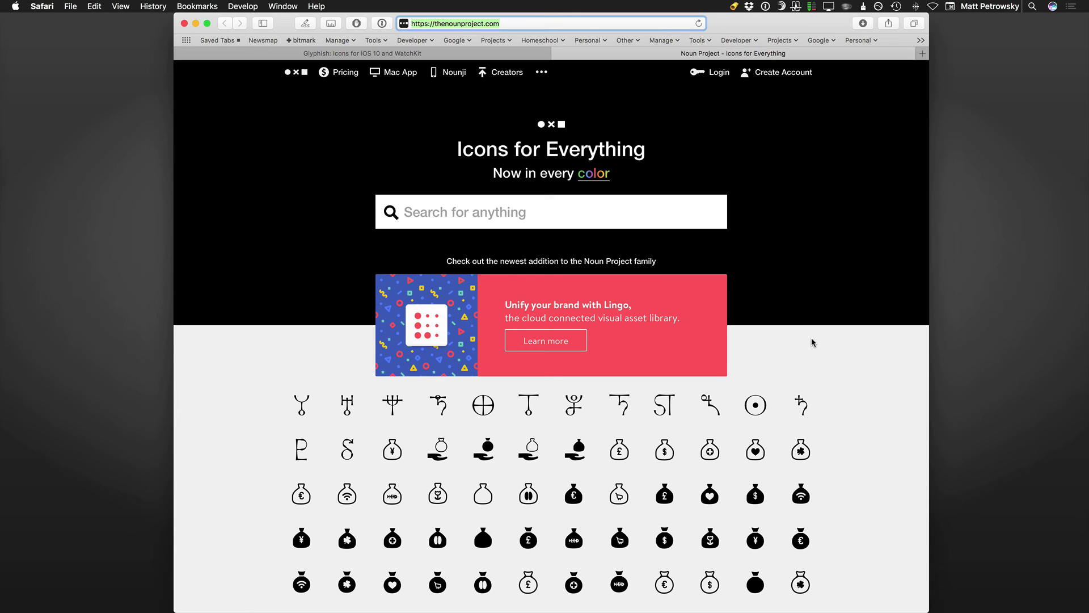
- Browse the icon collection on the Noun Project home page, then return to the page's beginning
scroll(815, 348, "down", 5)
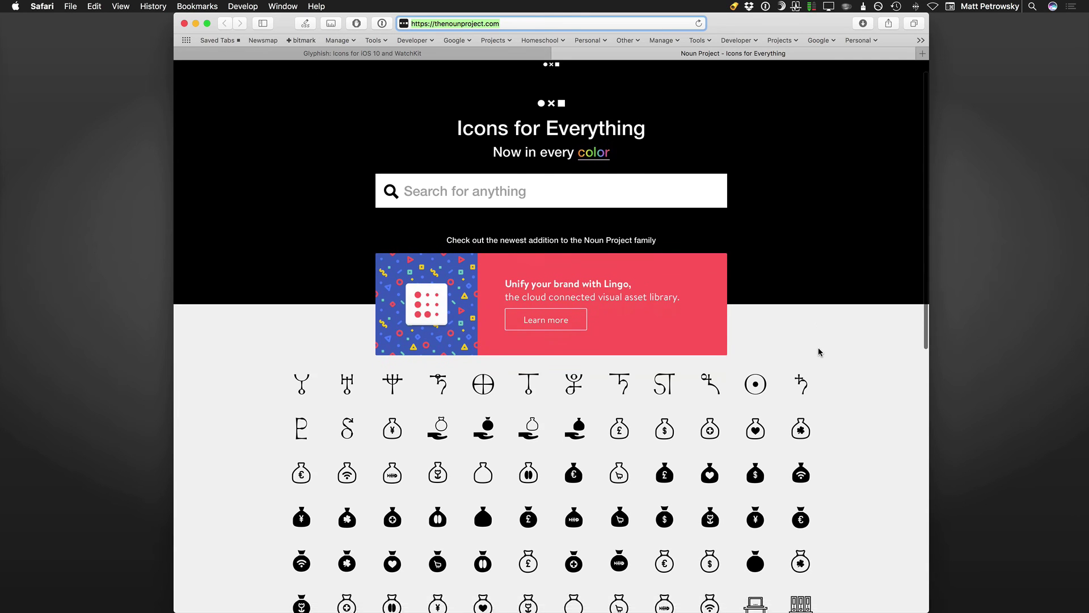
scroll(819, 351, "down", 5)
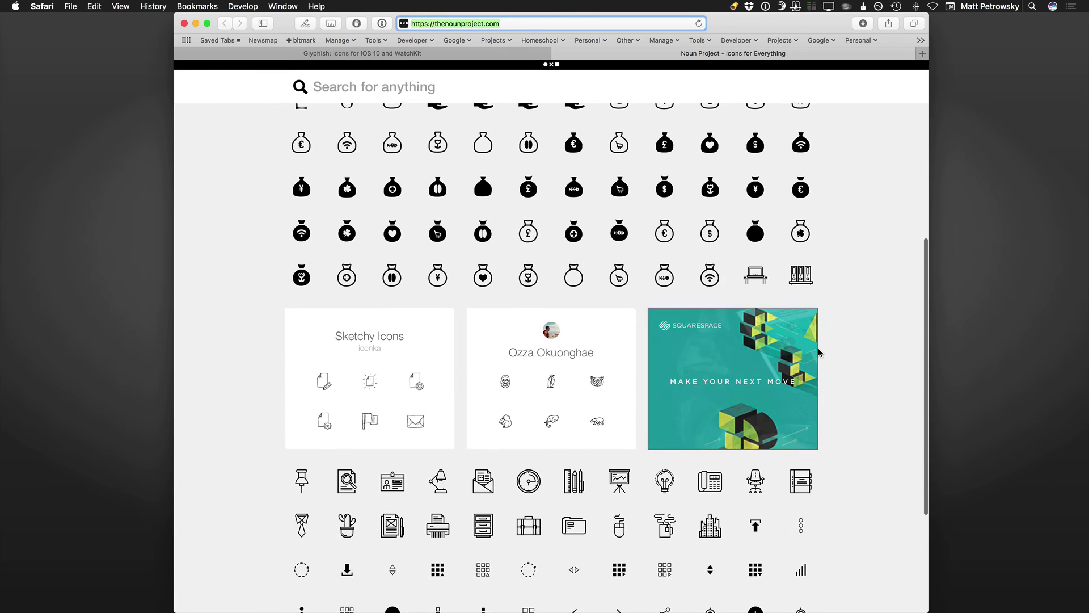
scroll(839, 355, "down", 1)
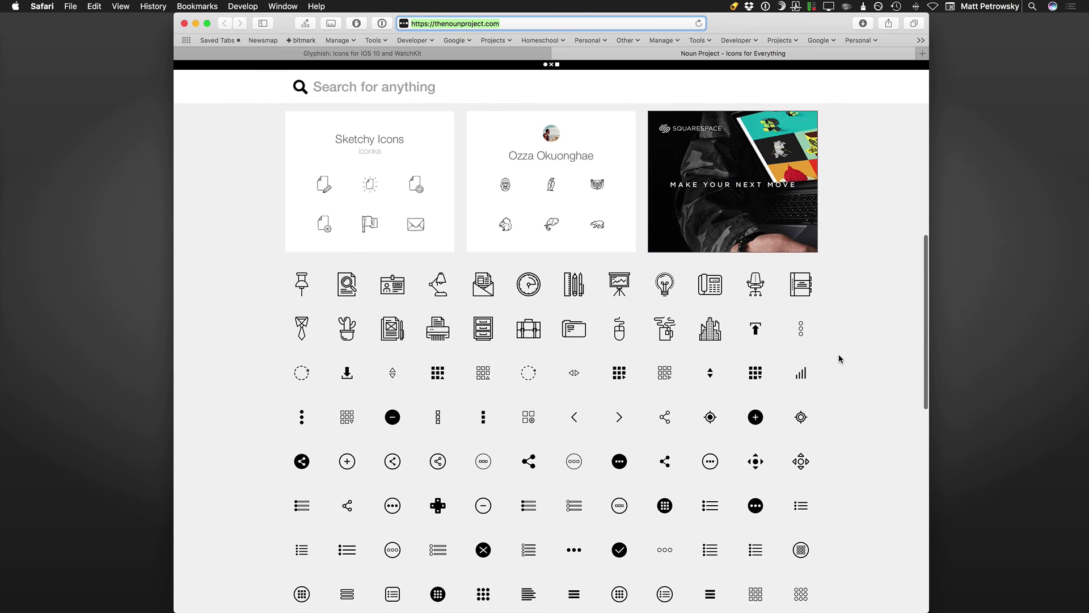
scroll(838, 354, "down", 2)
scroll(838, 355, "down", 3)
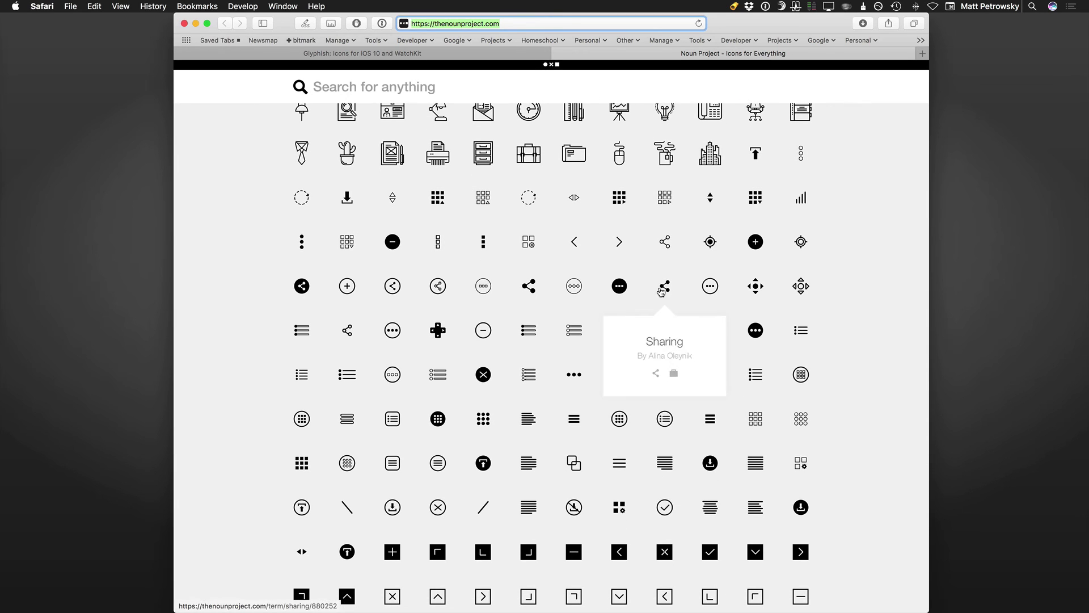
mouse_move(615, 288)
scroll(615, 289, "down", 1)
scroll(615, 289, "down", 3)
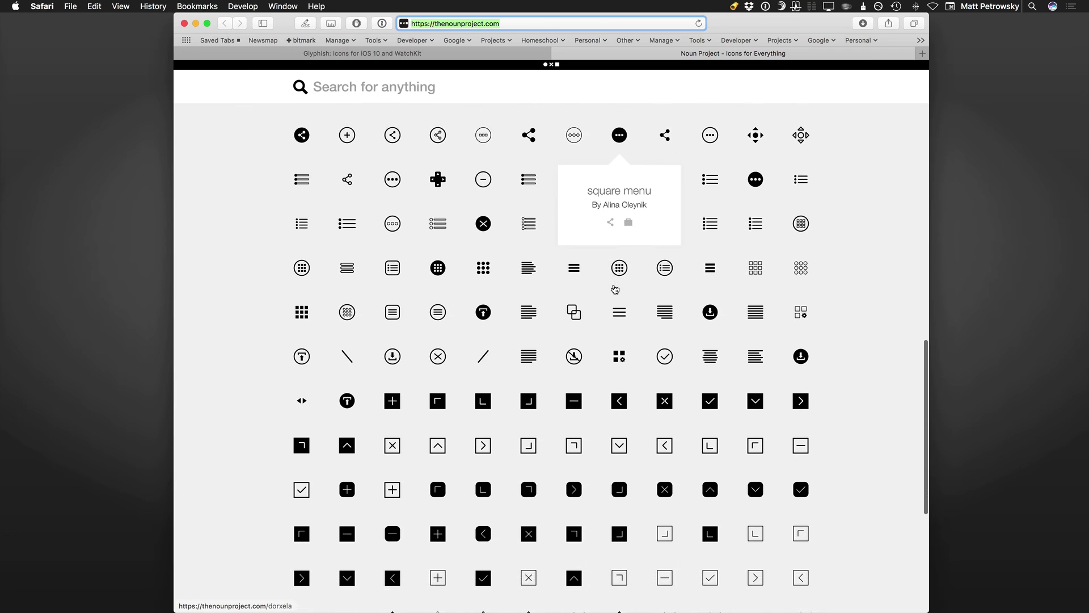
scroll(650, 300, "up", 15)
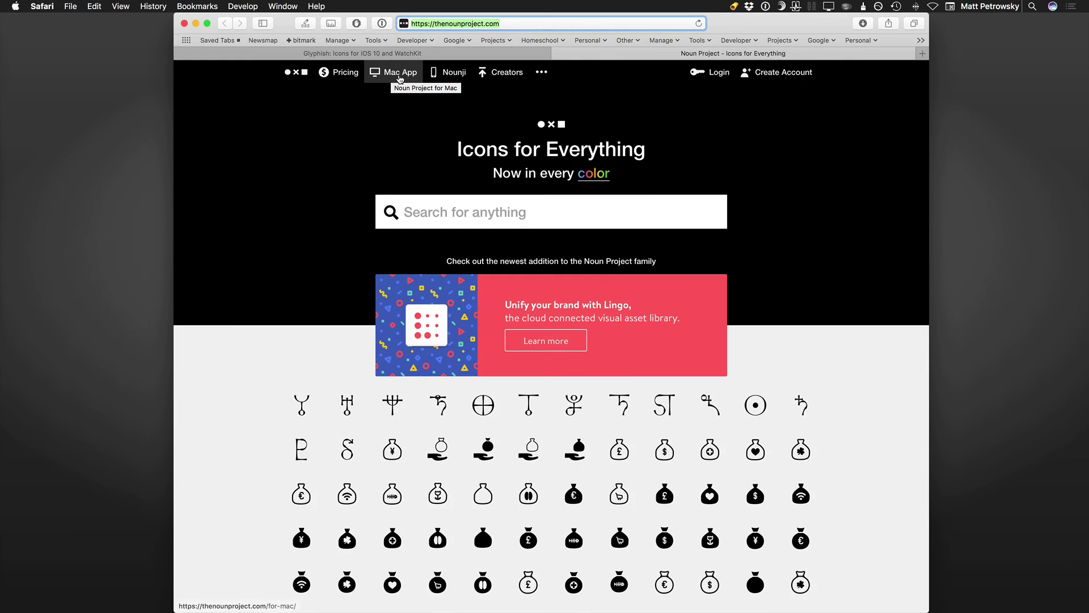
- Open the Noun Project Mac App page and review its features, supported apps and trial offer
left_click(399, 79)
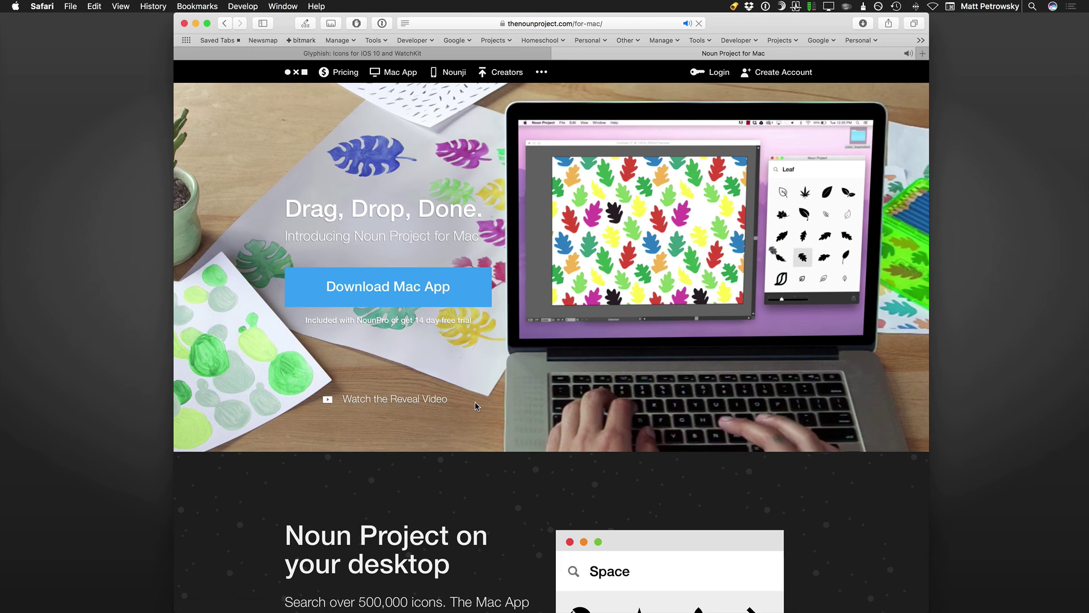
scroll(477, 406, "down", 5)
scroll(476, 406, "down", 6)
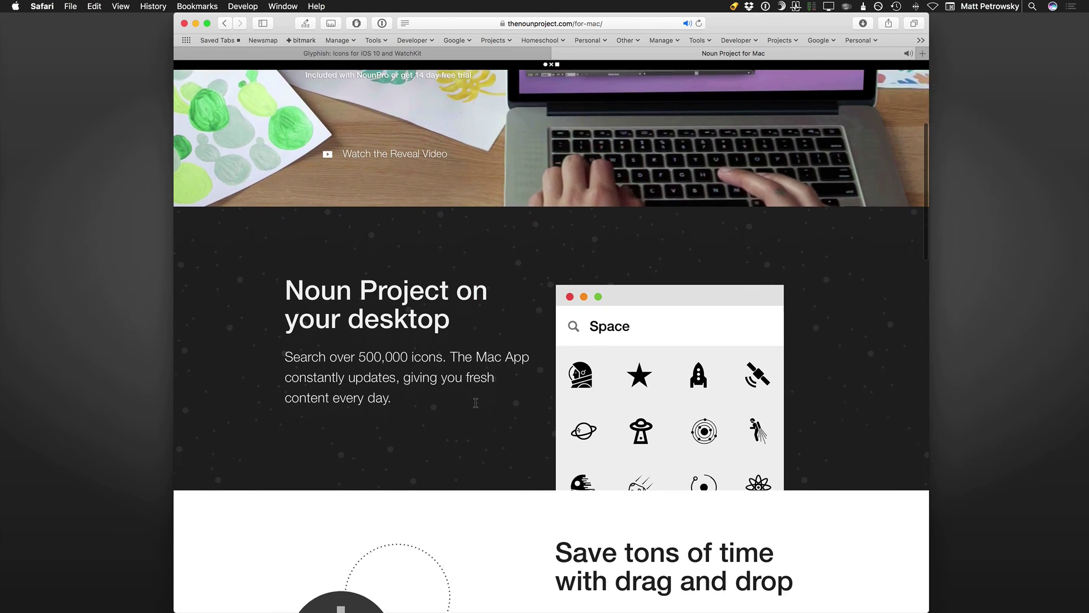
scroll(475, 406, "down", 8)
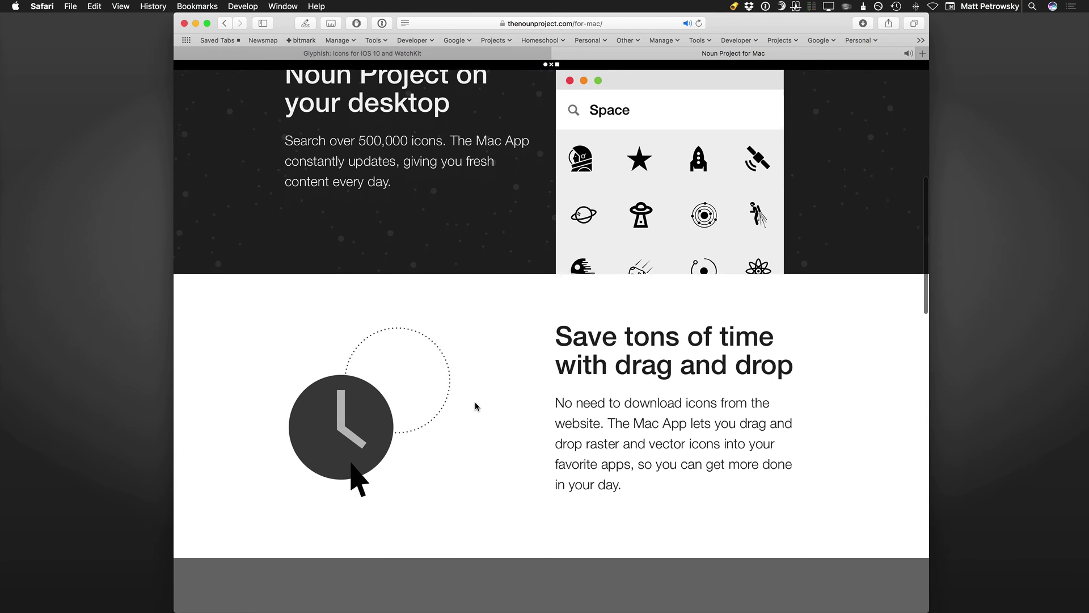
scroll(475, 402, "down", 11)
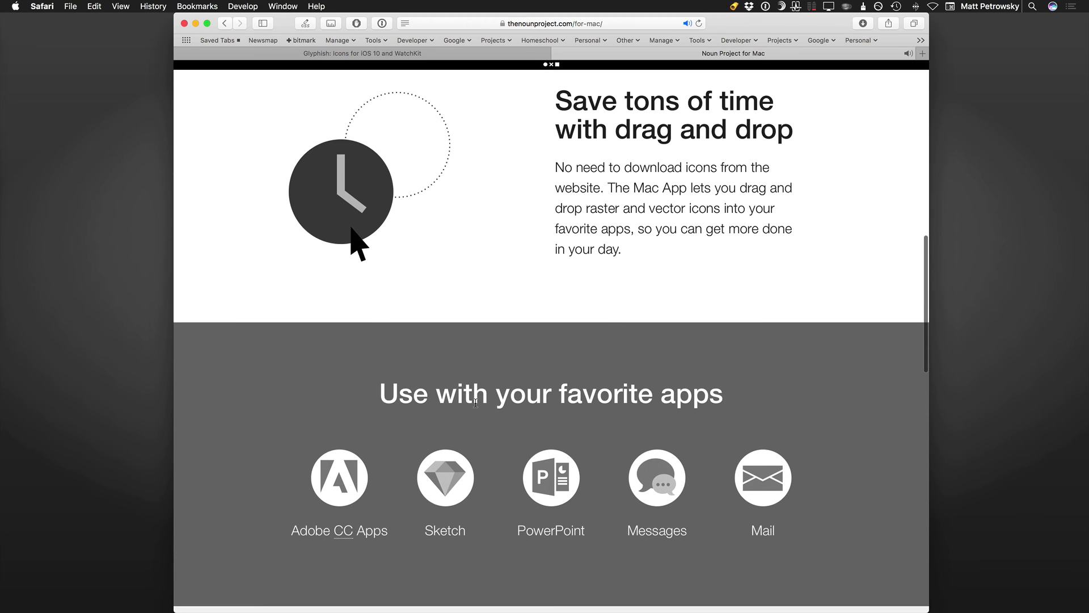
scroll(475, 403, "down", 9)
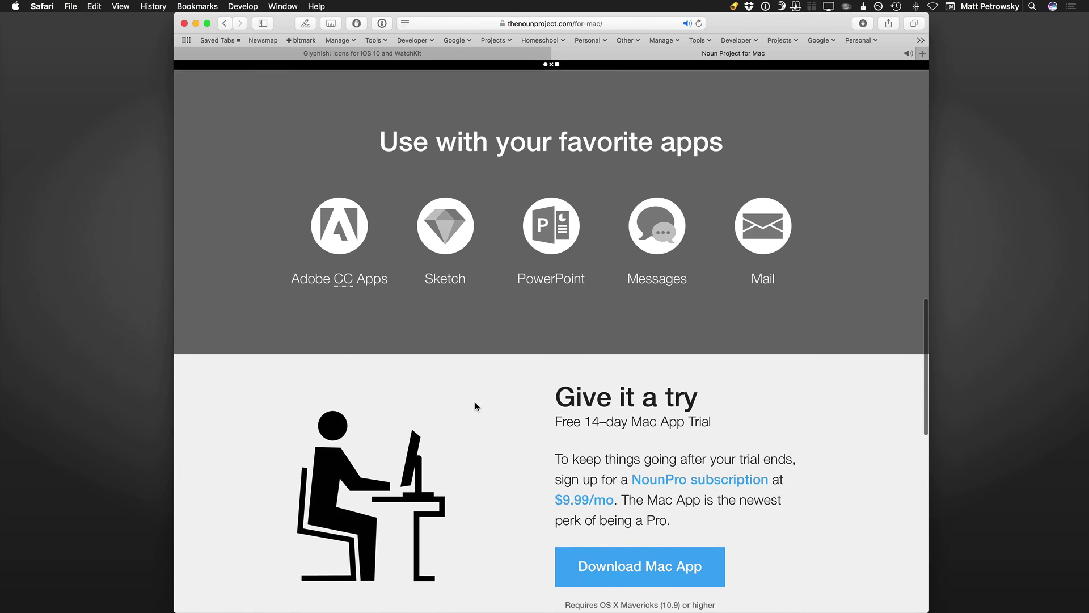
scroll(475, 404, "down", 1)
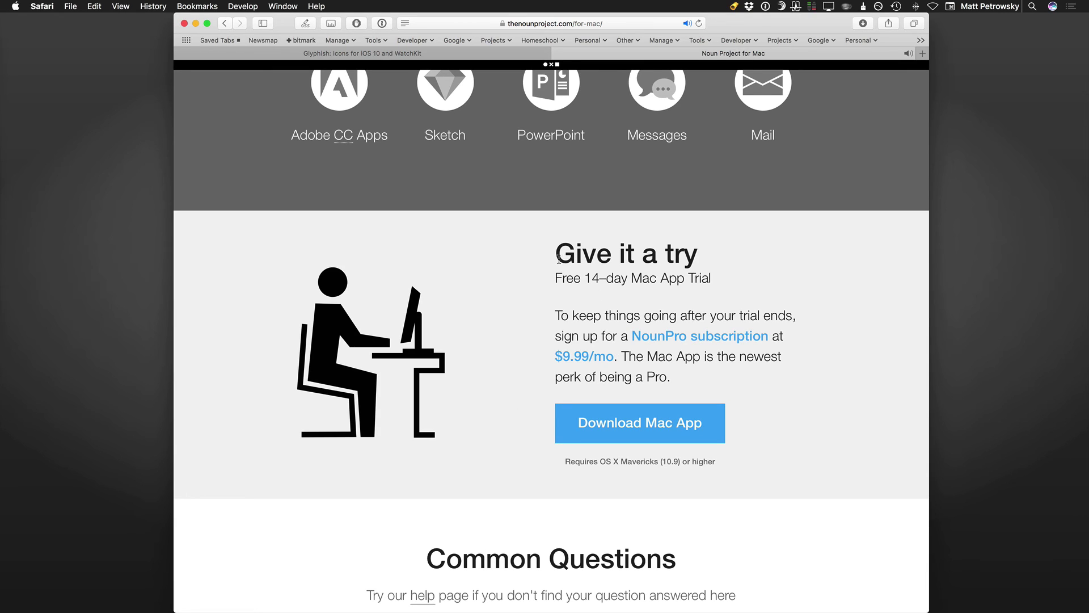
- Highlight the "Give it a try" heading and review the Common Questions about icon formats and licensing
left_click_drag(557, 257, 705, 266)
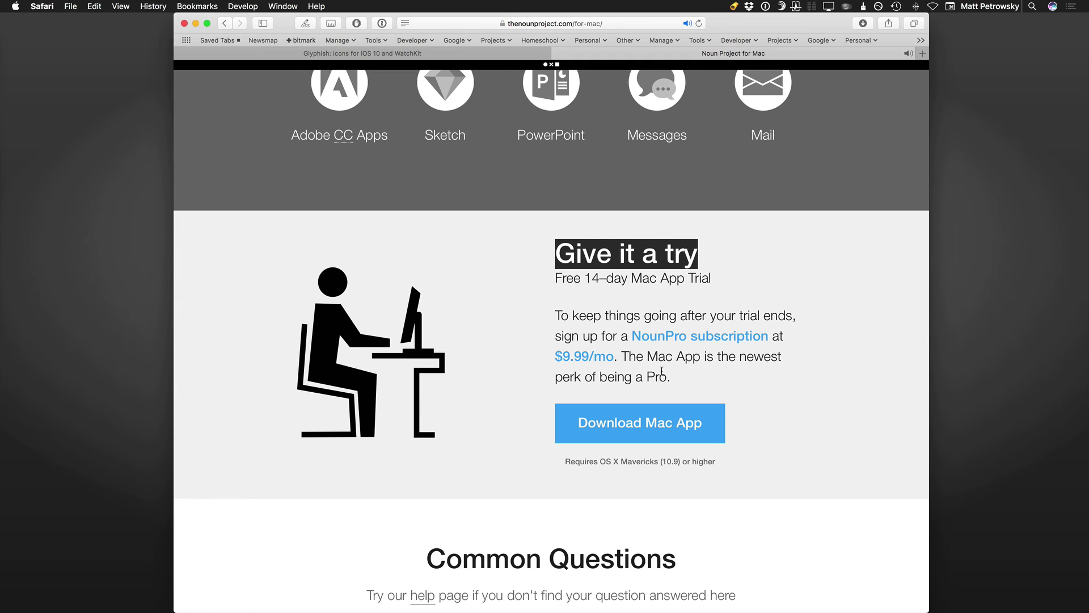
scroll(662, 371, "down", 5)
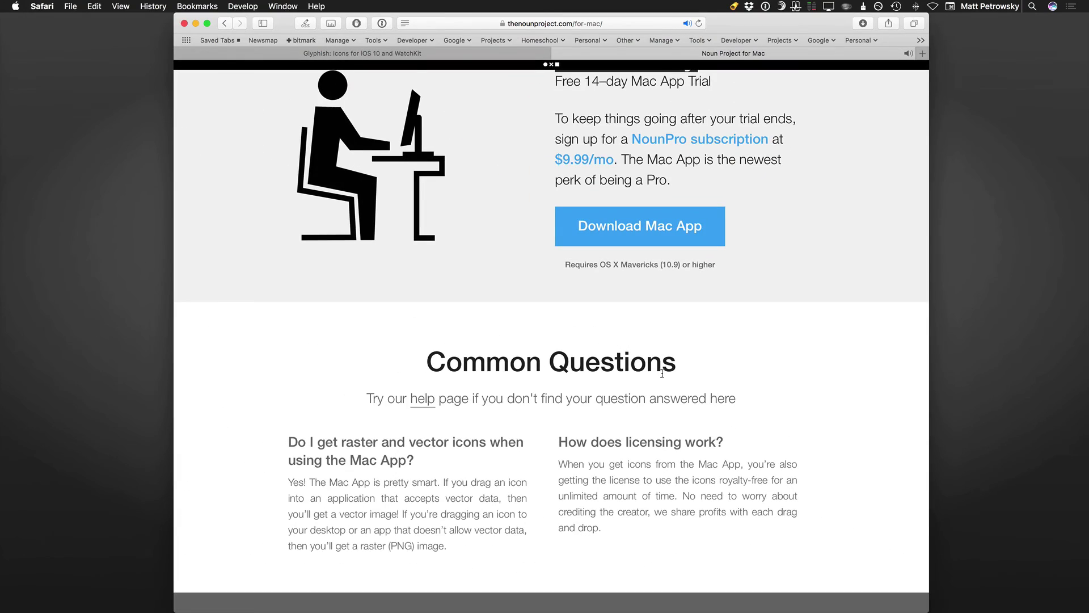
scroll(662, 373, "up", 20)
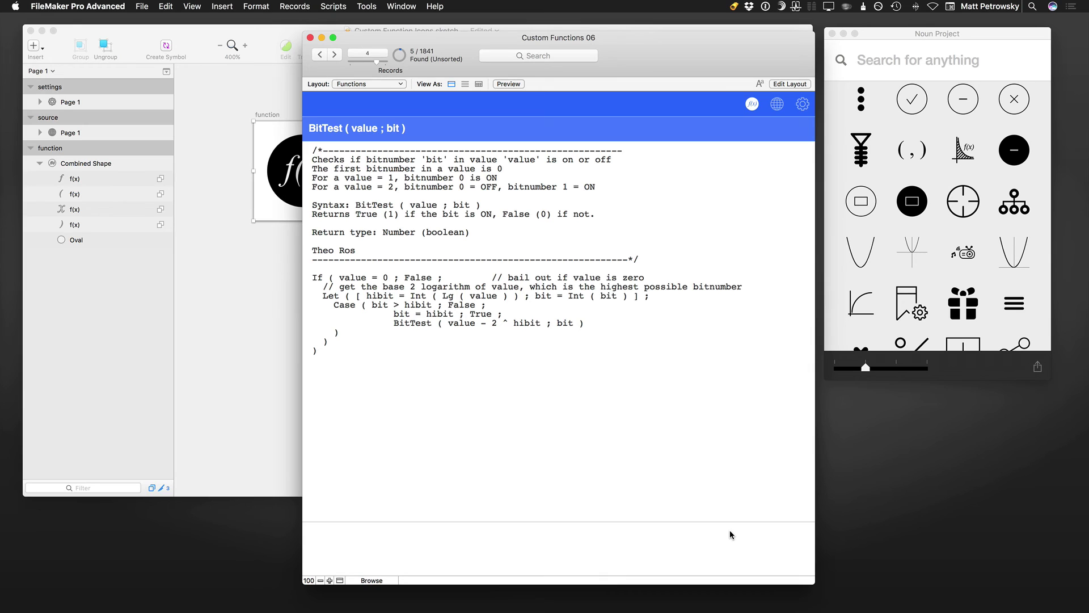
- Open the Functions layout for editing in FileMaker and arrange the Inspector beside a widened layout window
key("super+l")
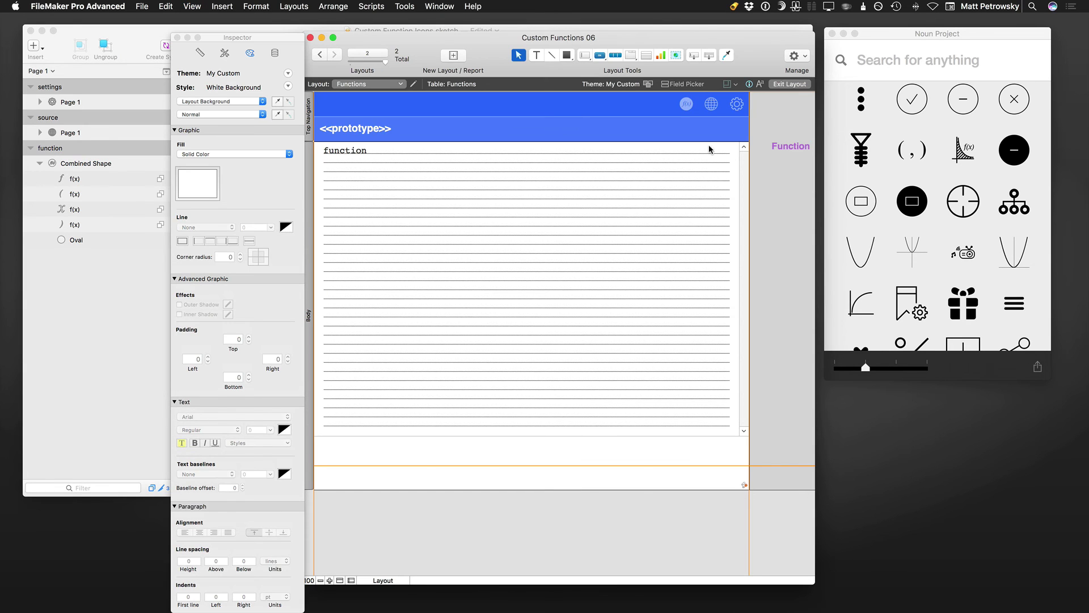
left_click_drag(686, 40, 661, 39)
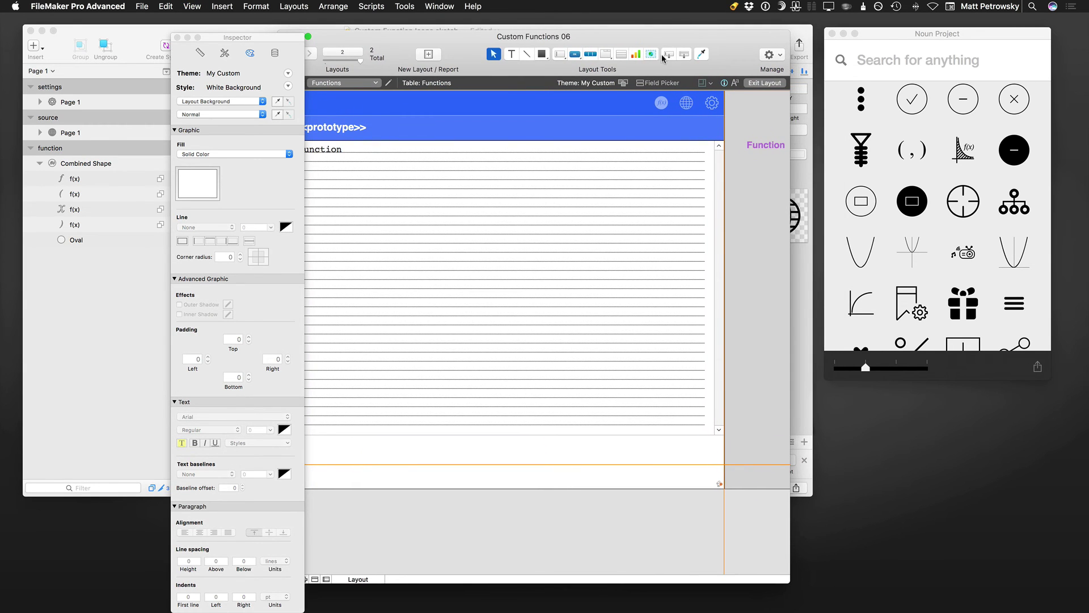
left_click_drag(269, 41, 163, 27)
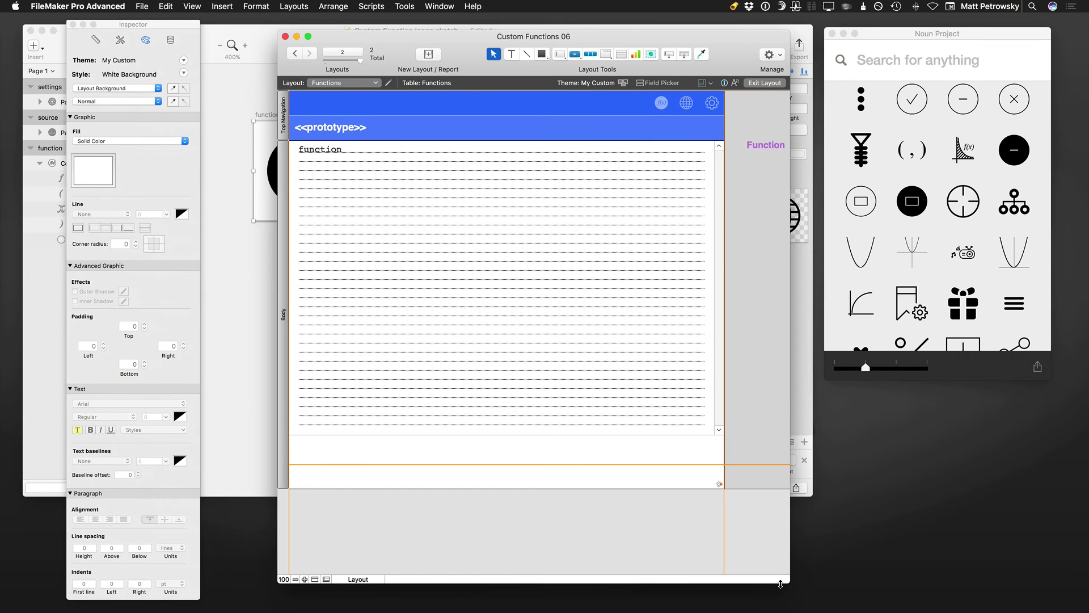
left_click_drag(784, 579, 849, 588)
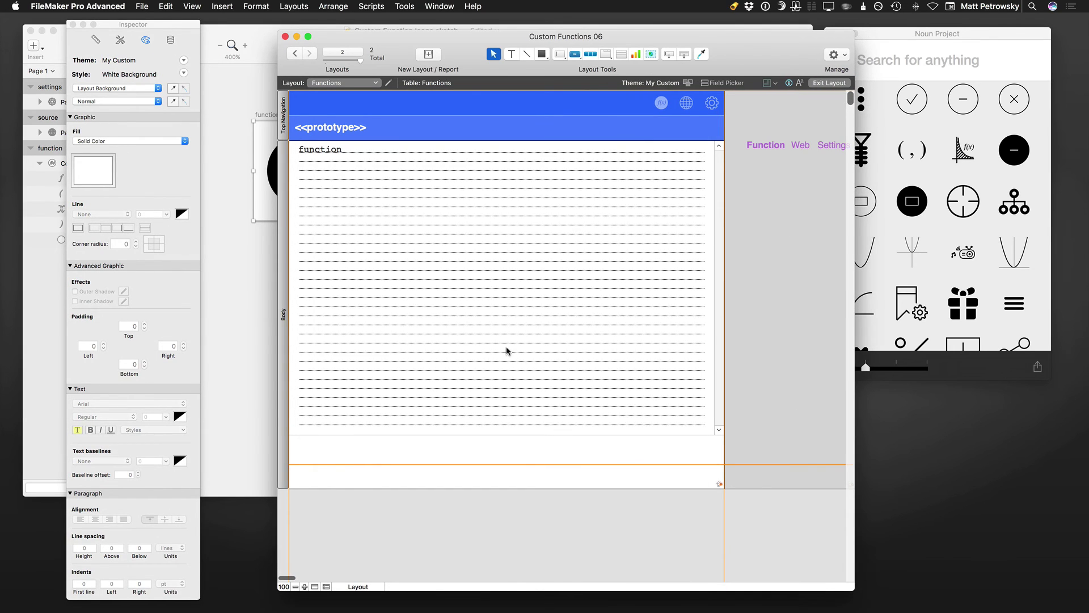
left_click_drag(723, 48, 685, 49)
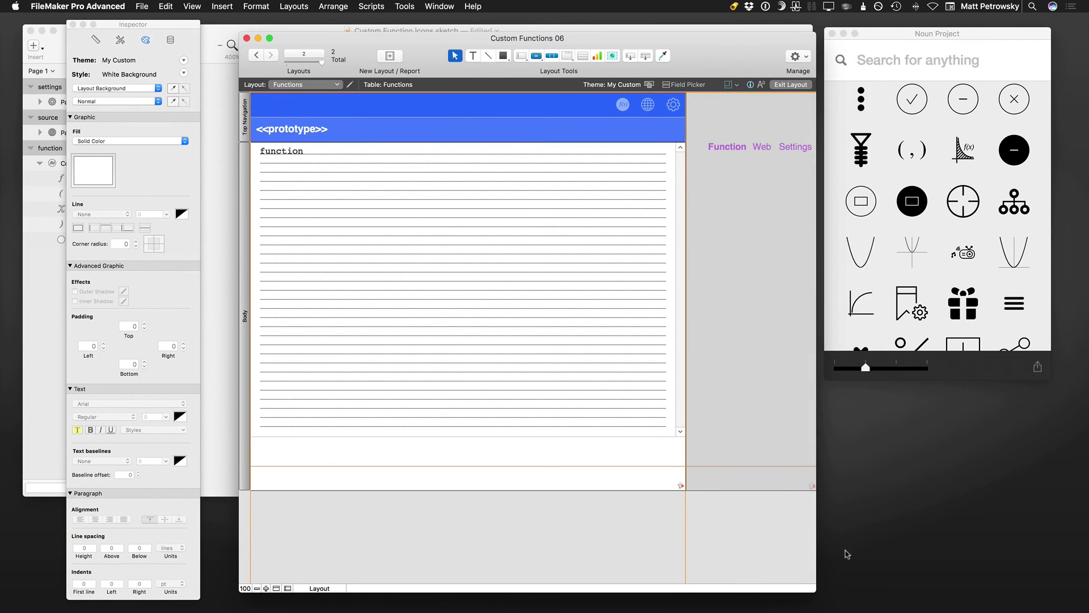
- Widen the layout window and switch among the Function, Web and Settings panels to examine the contents of each
left_click_drag(812, 593, 857, 591)
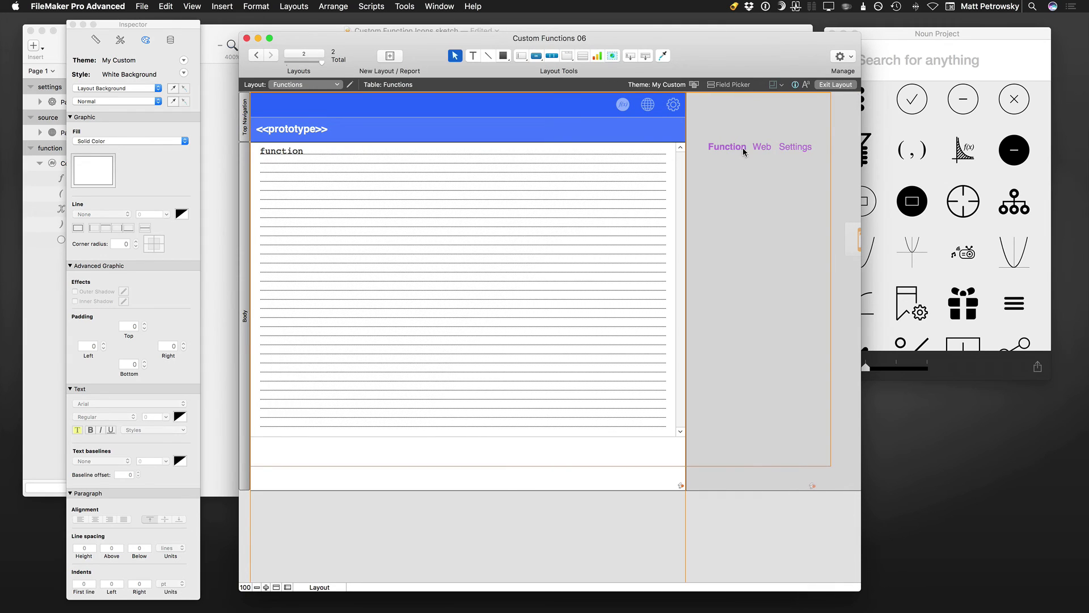
left_click(761, 146)
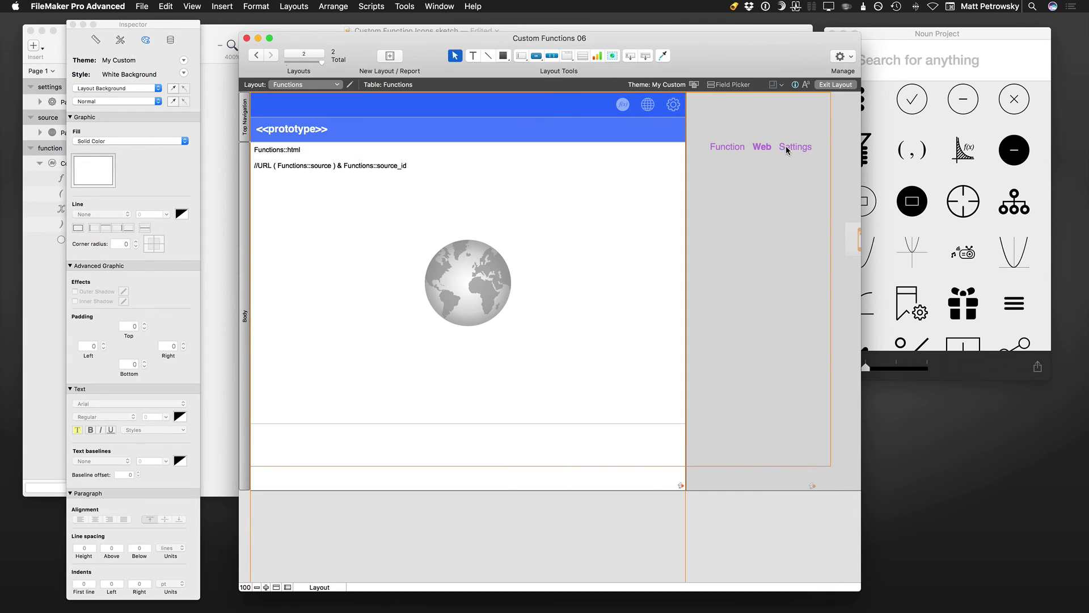
left_click(785, 145)
left_click(761, 146)
left_click(729, 148)
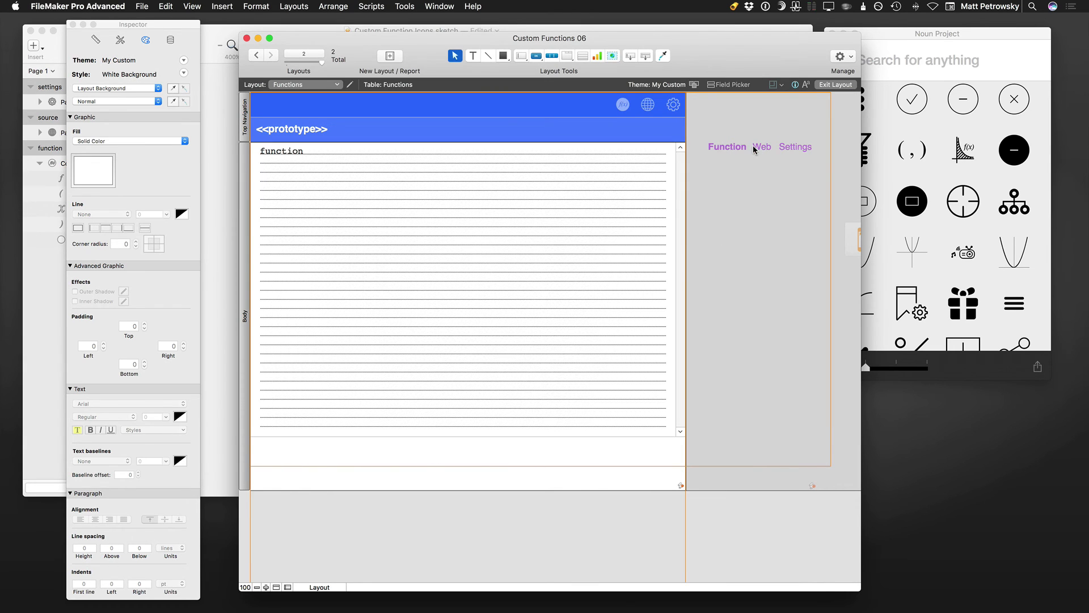
left_click(754, 146)
left_click(788, 146)
left_click(767, 147)
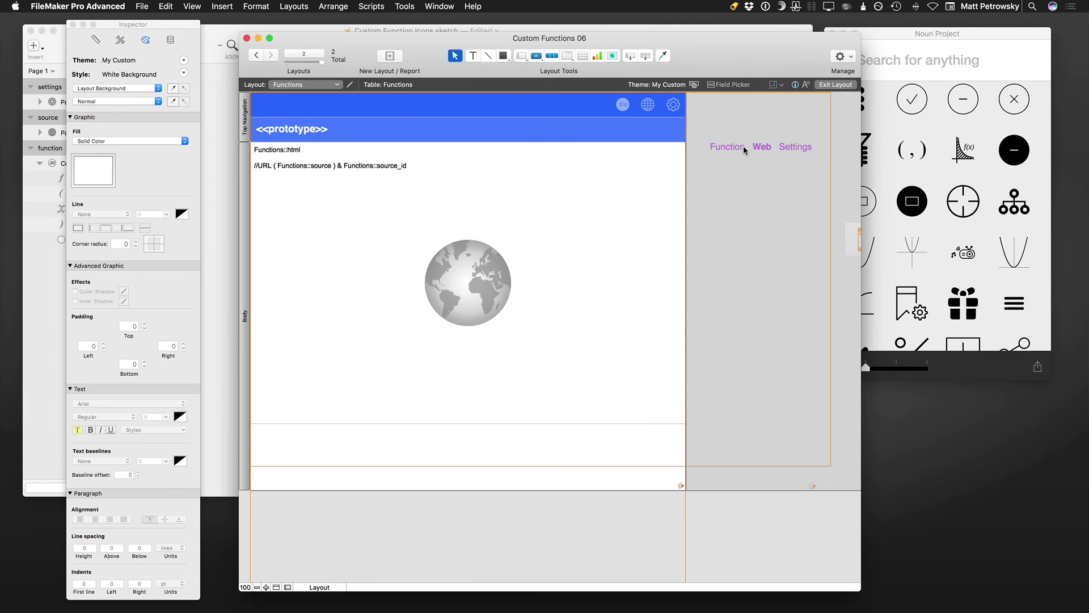
left_click(732, 148)
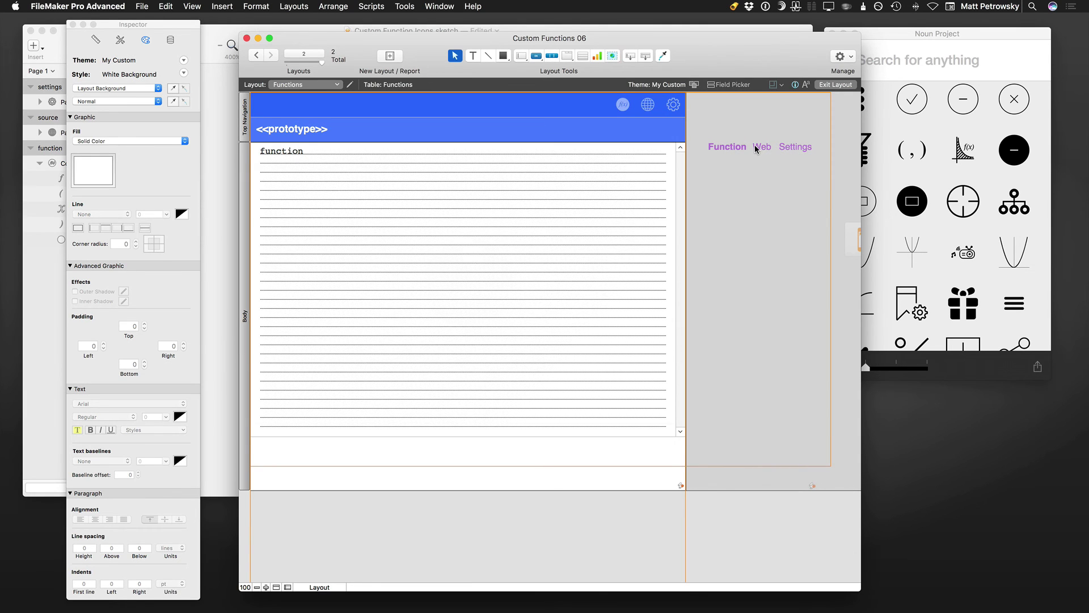
left_click(755, 148)
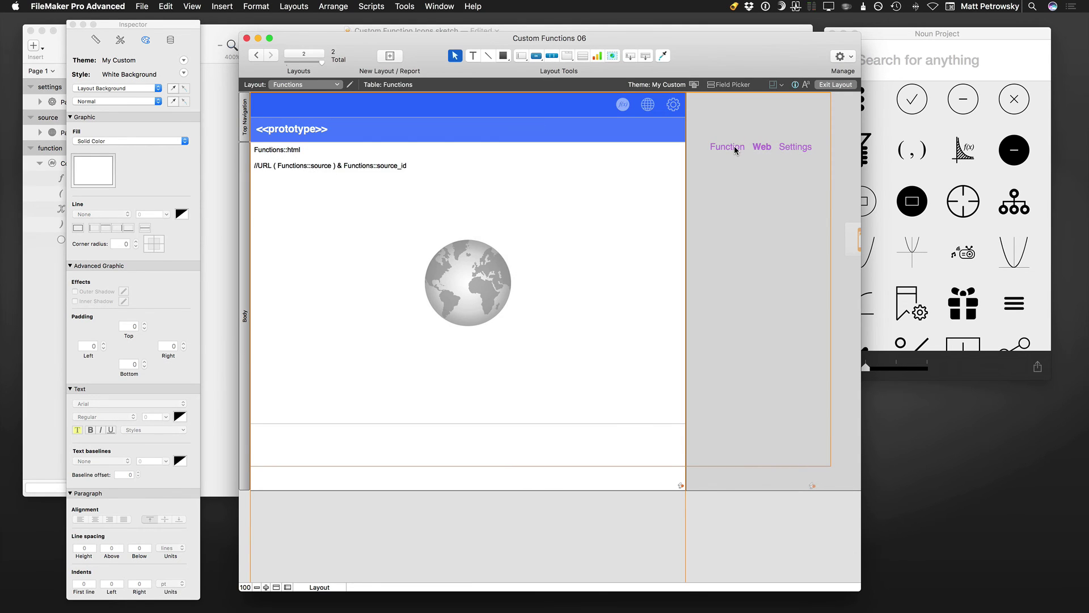
left_click(733, 145)
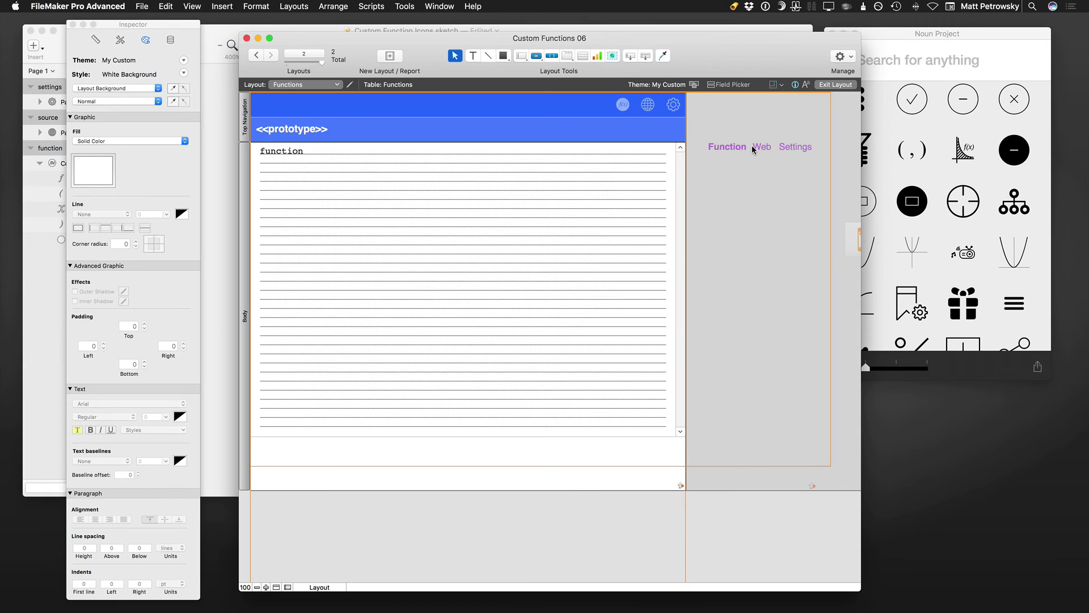
left_click(756, 147)
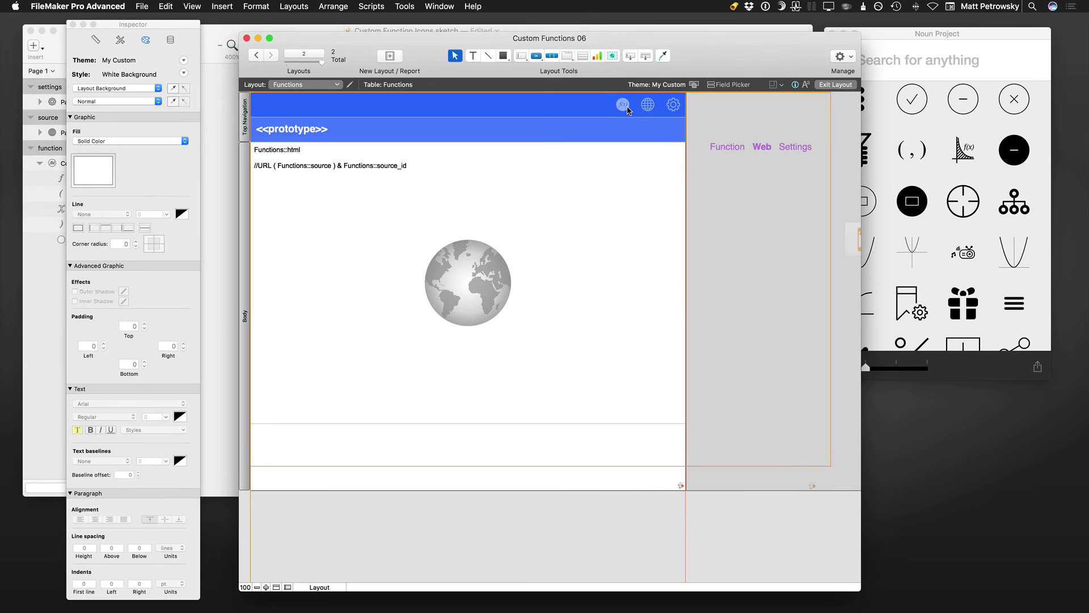
- Add a three-segment button bar to the Top Navigation part, beside the existing icon bar, and select its middle segment
left_click(556, 61)
mouse_move(437, 97)
left_mouse_down()
mouse_move(541, 120)
mouse_move(479, 106)
left_mouse_up()
left_click(486, 111)
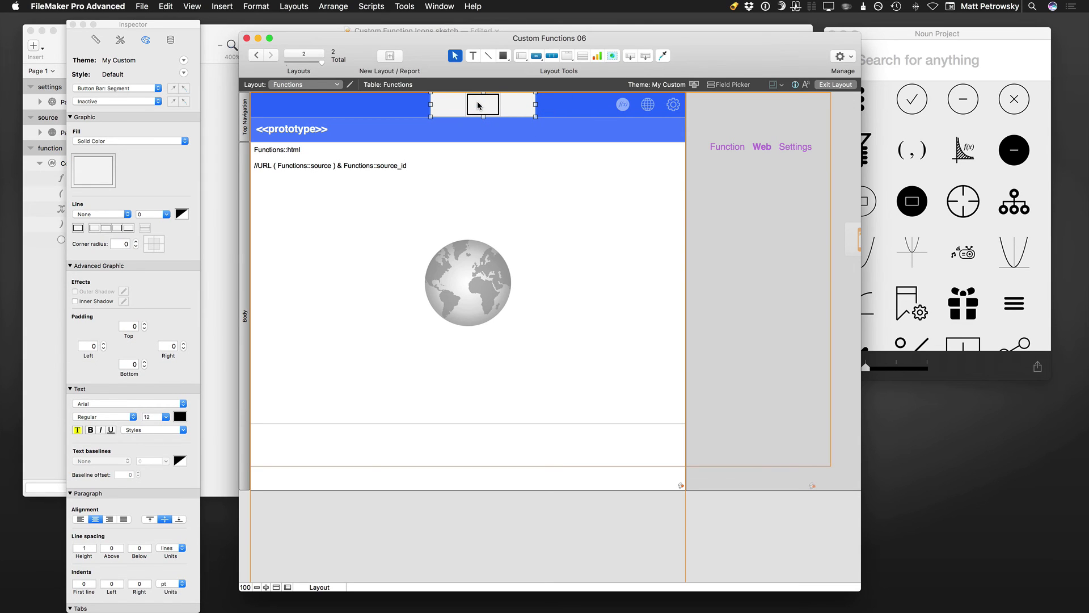
- Review the Function, Web and Settings panels alongside the new button bar, finishing with the bar selected
left_click(724, 148)
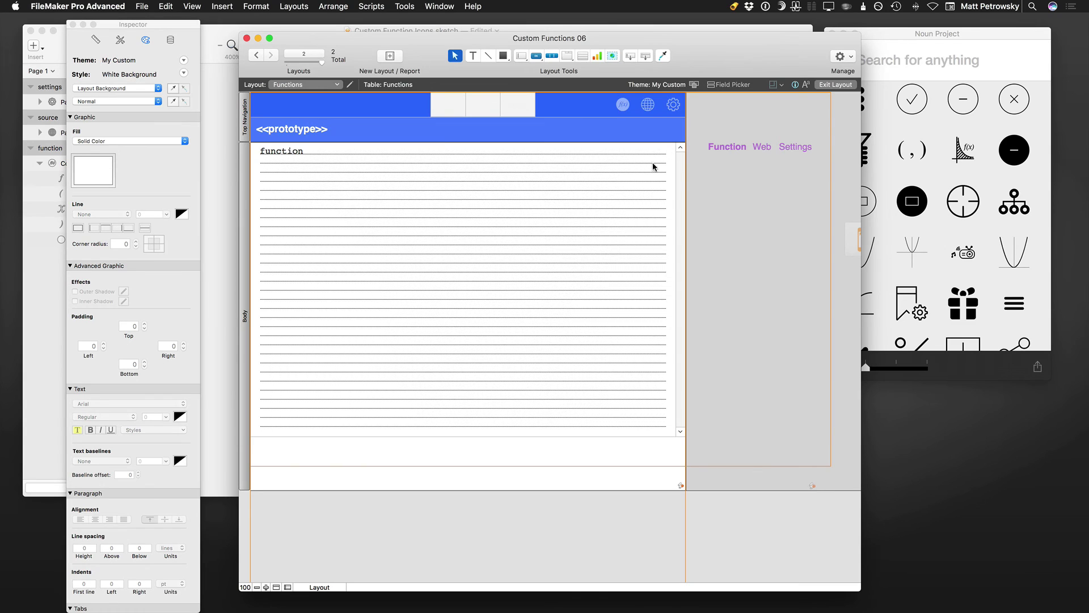
left_click(760, 147)
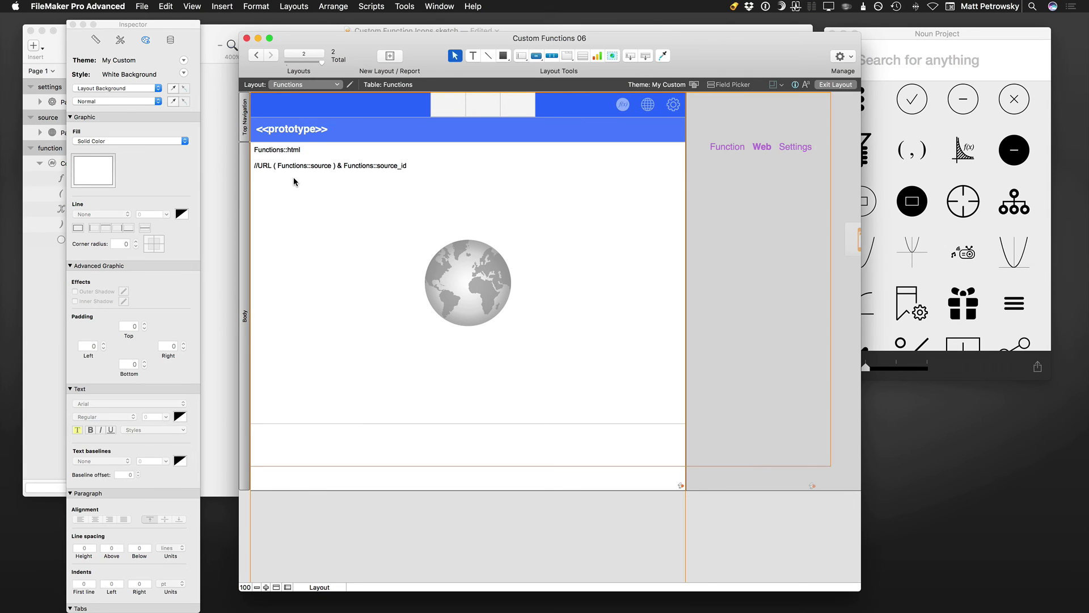
left_click(800, 146)
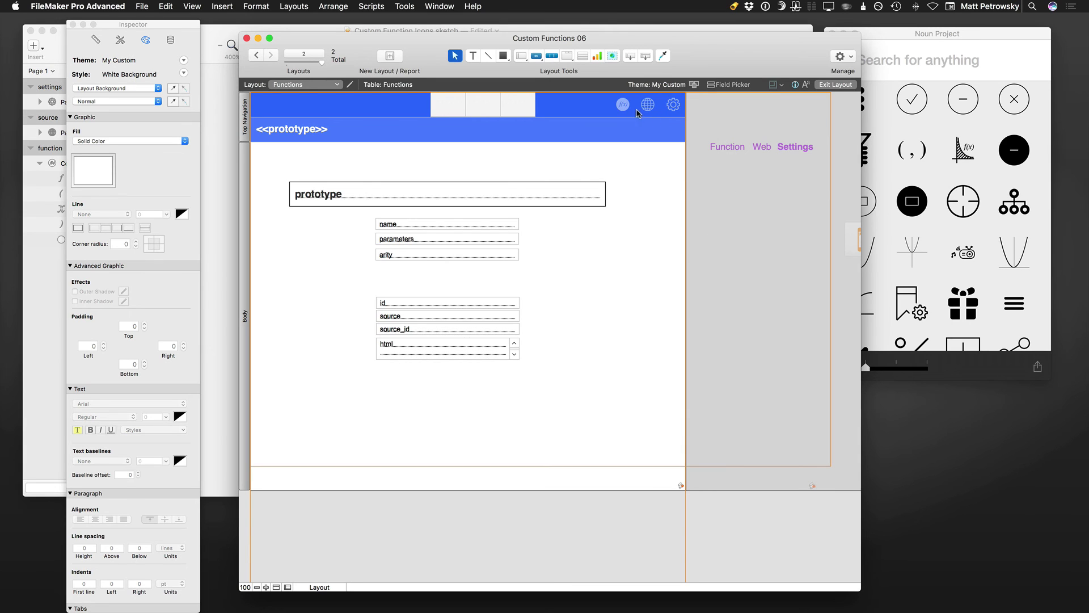
left_click(523, 104)
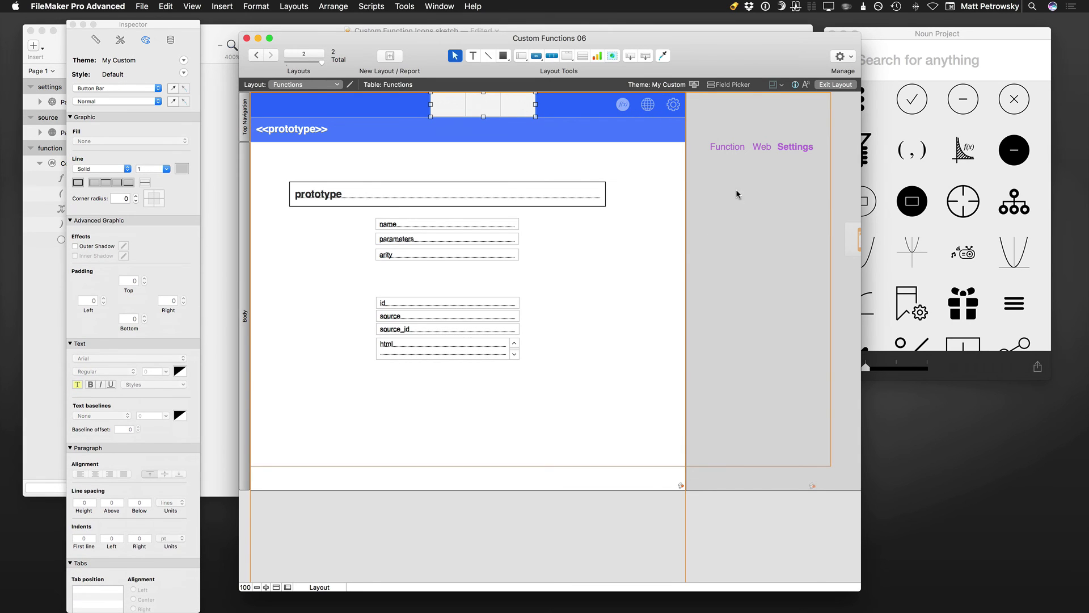
left_click(769, 174)
left_click(484, 102)
- Switch to Custom Function Icons.sketch in Sketch and draw an open curved path with the Vector tool below the icon artboards
left_click(218, 30)
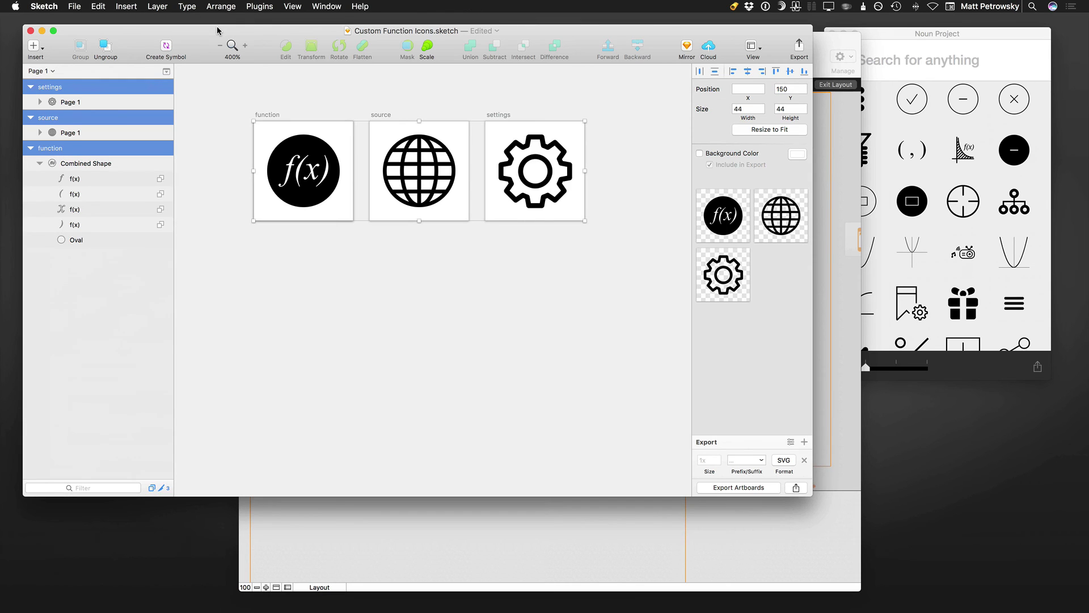
left_click(438, 250)
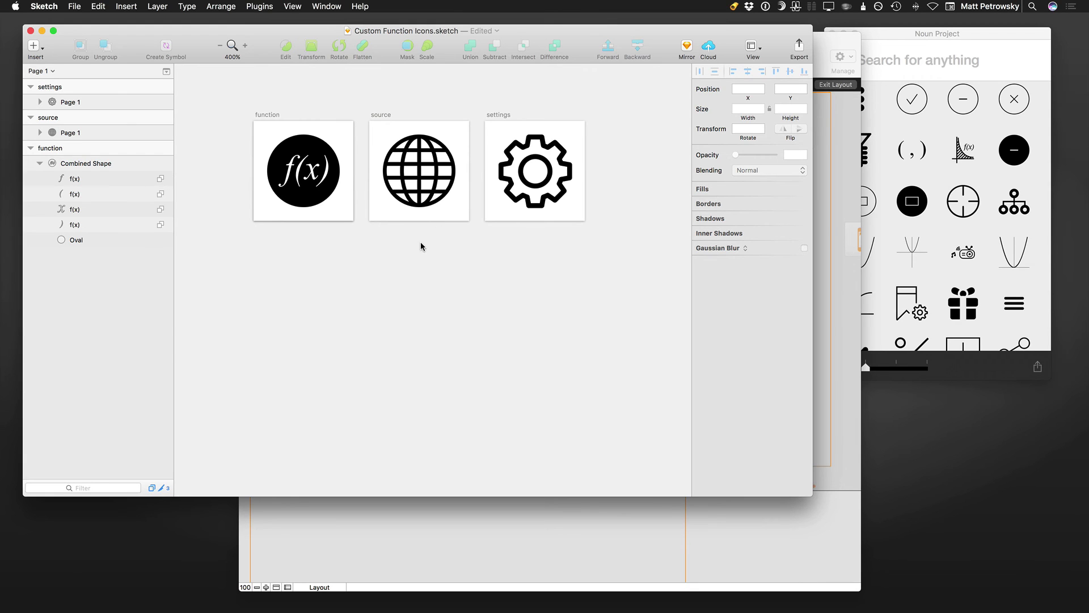
left_click(36, 49)
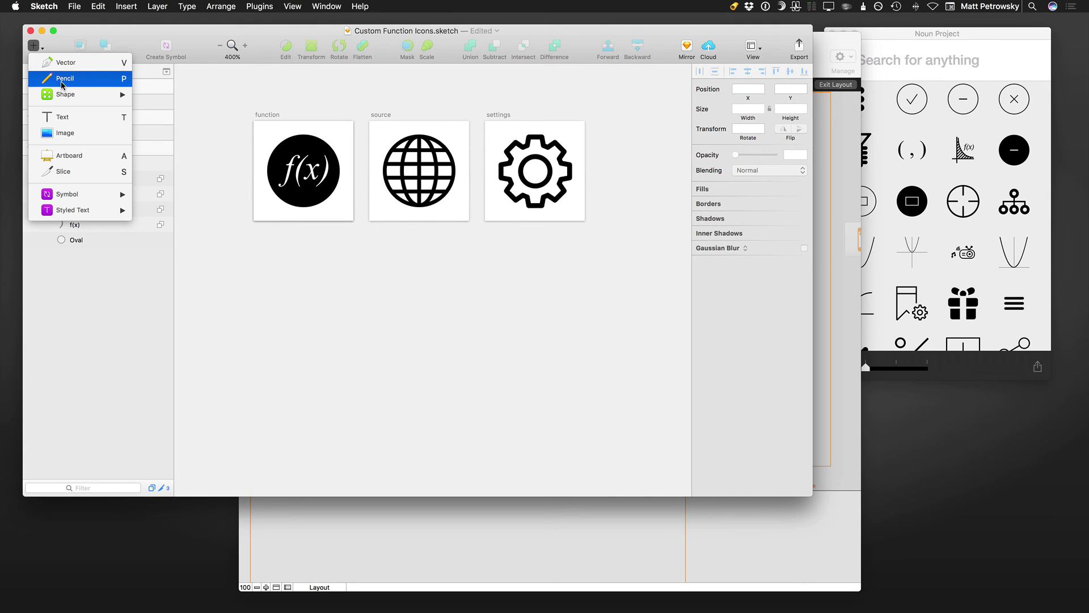
left_click(72, 64)
left_click(310, 276)
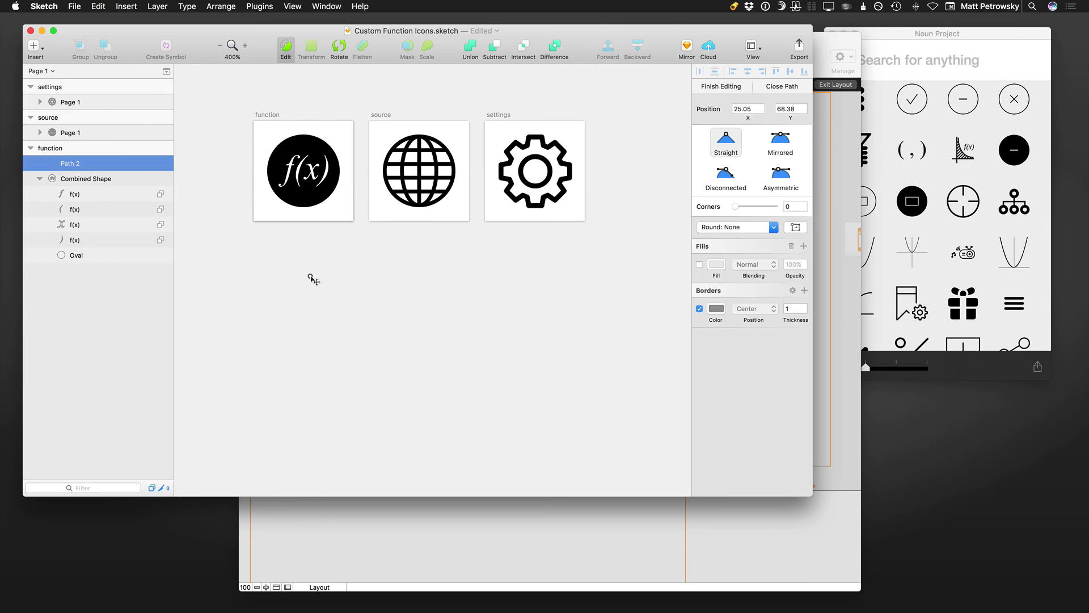
left_click_drag(441, 292, 468, 322)
left_click(468, 323)
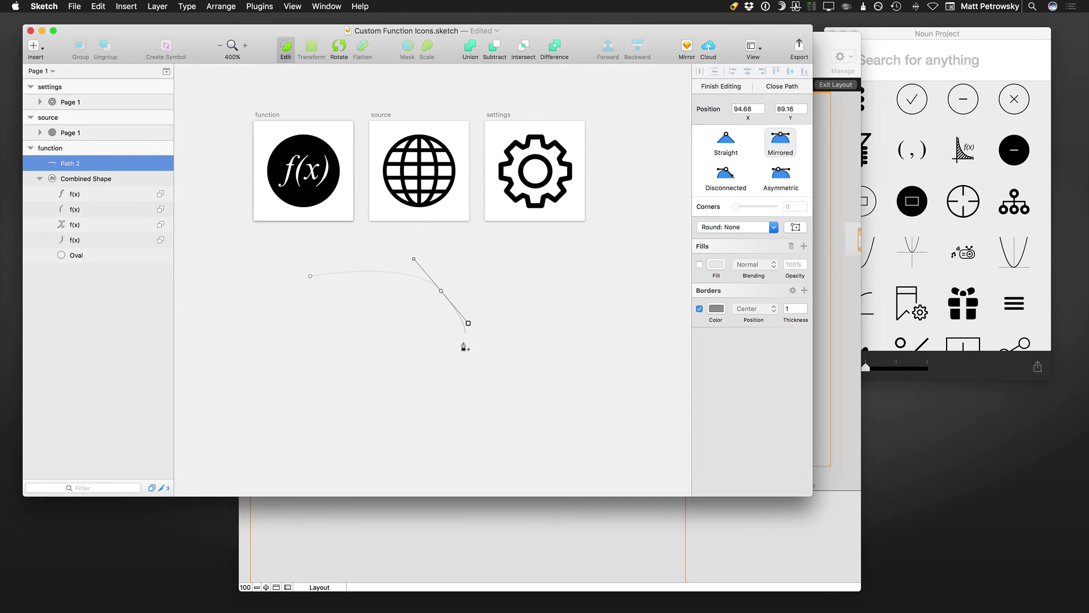
left_click(463, 357)
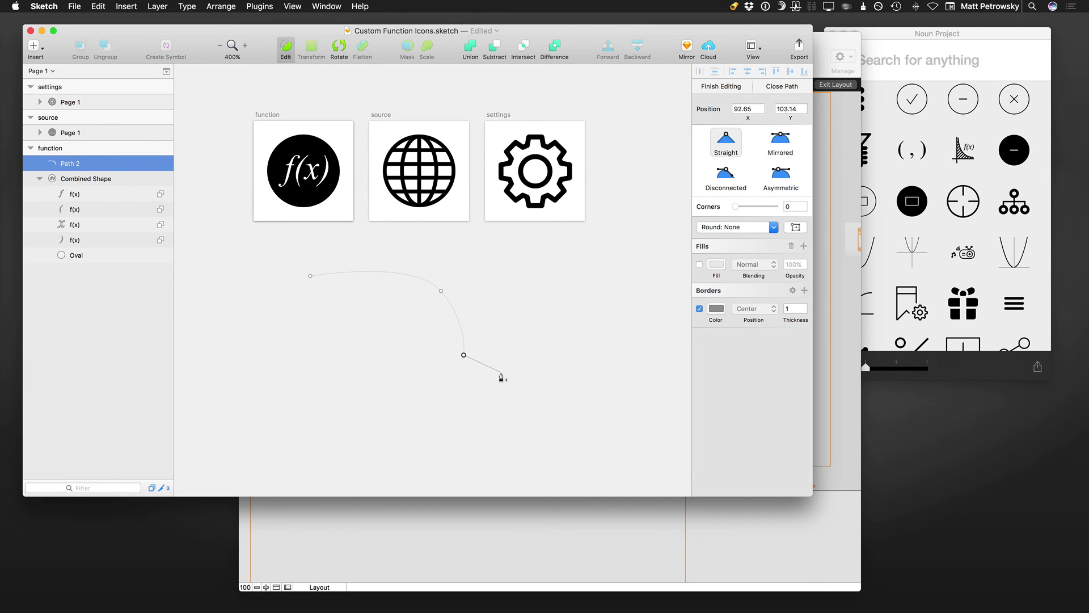
key("Escape")
left_click(485, 335)
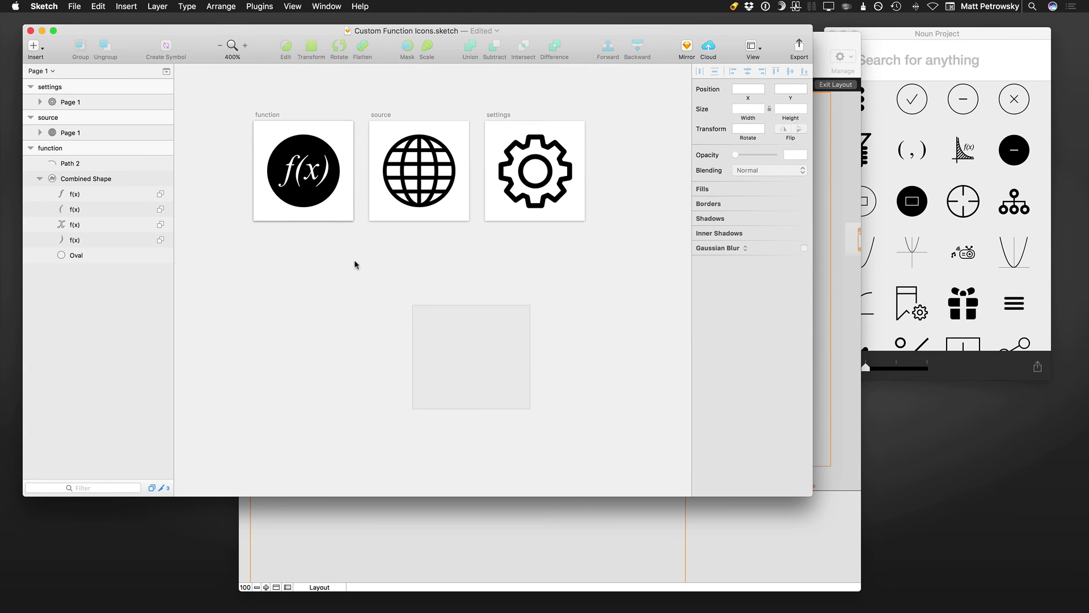
- Insert a small artboard about 11 by 9 px below the function artboard
scroll(348, 257, "left", 1)
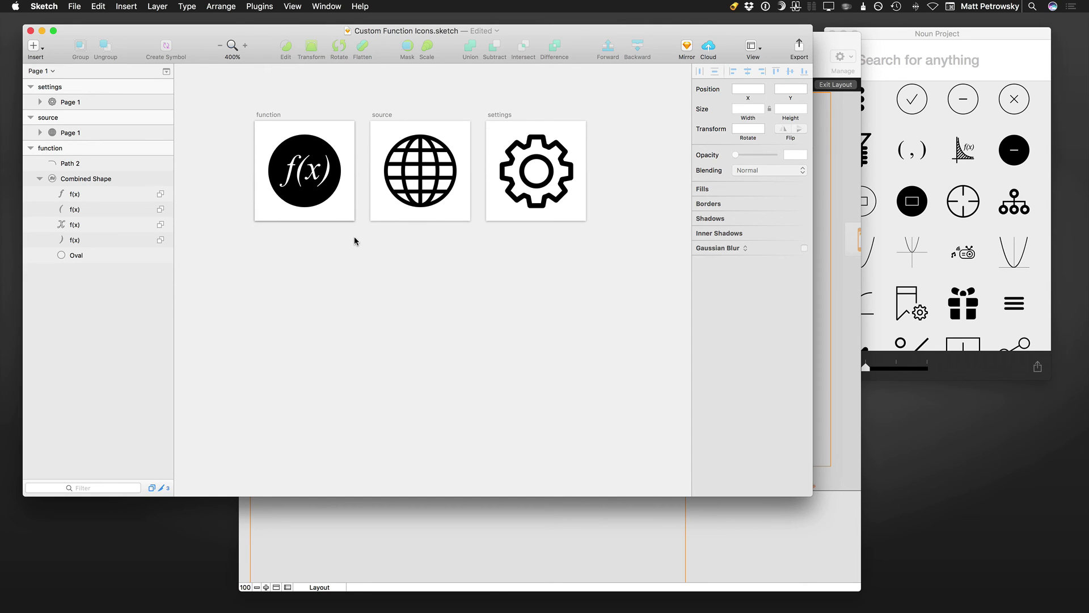
left_click(36, 49)
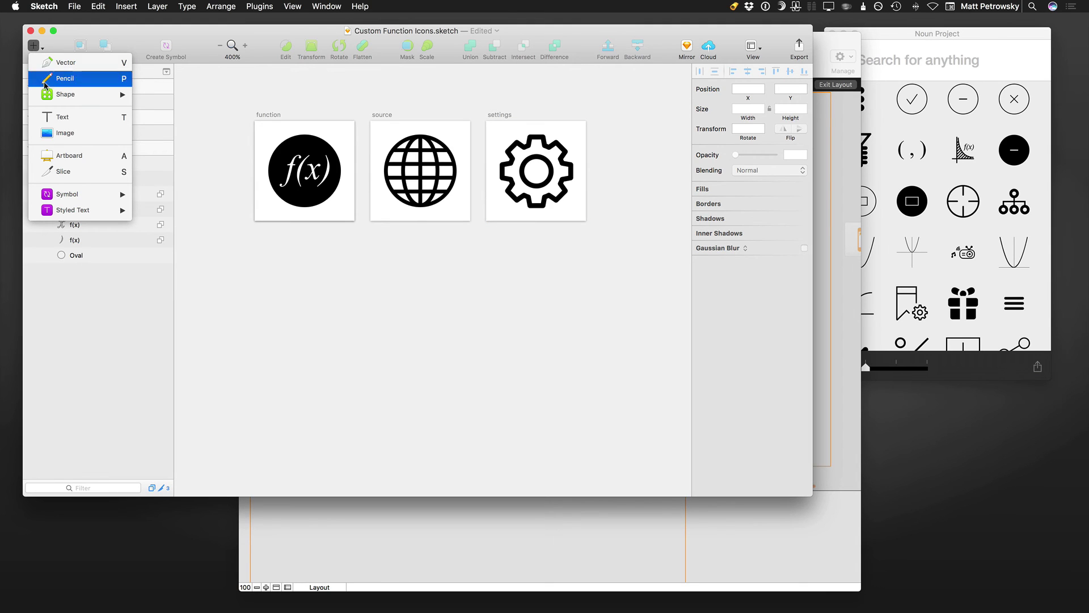
left_click(79, 157)
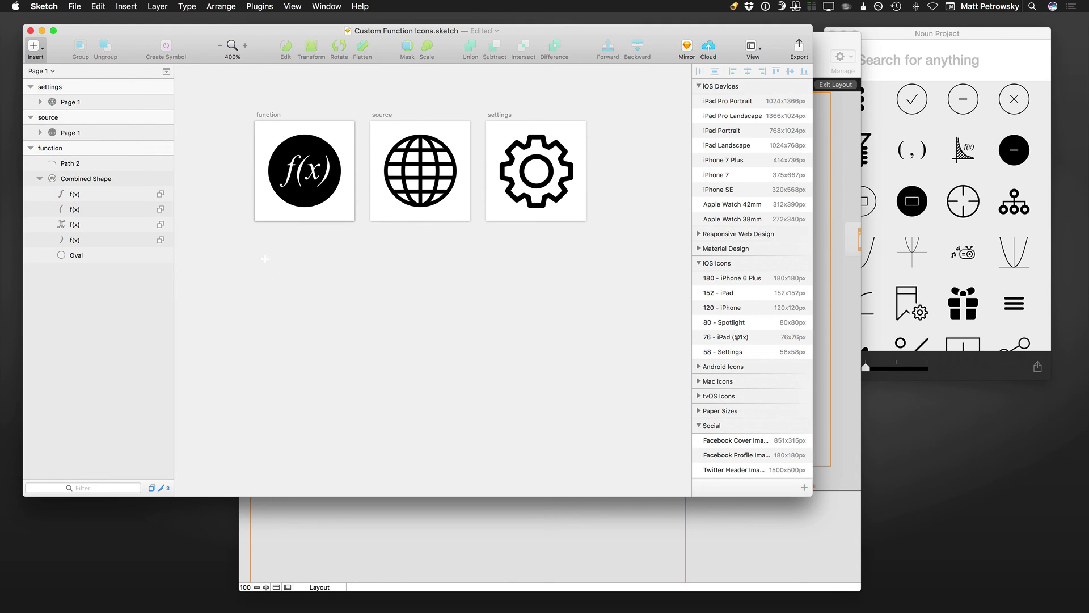
left_click_drag(265, 259, 291, 279)
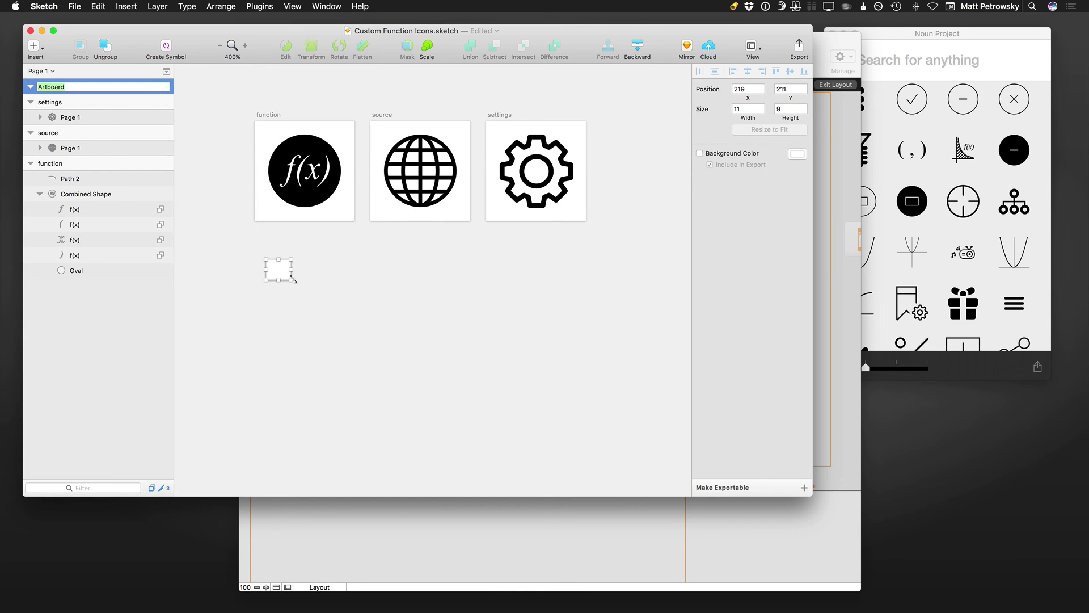
- Switch to FileMaker and inspect the icon button bar, the Top Navigation part and the prototype text in the header
left_click(556, 528)
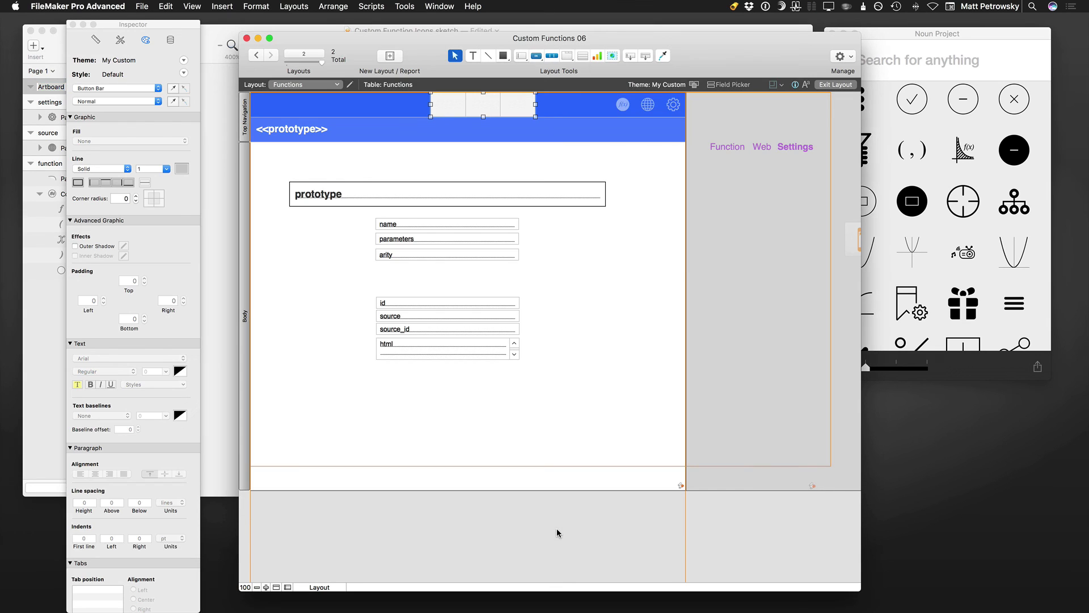
left_click(623, 109)
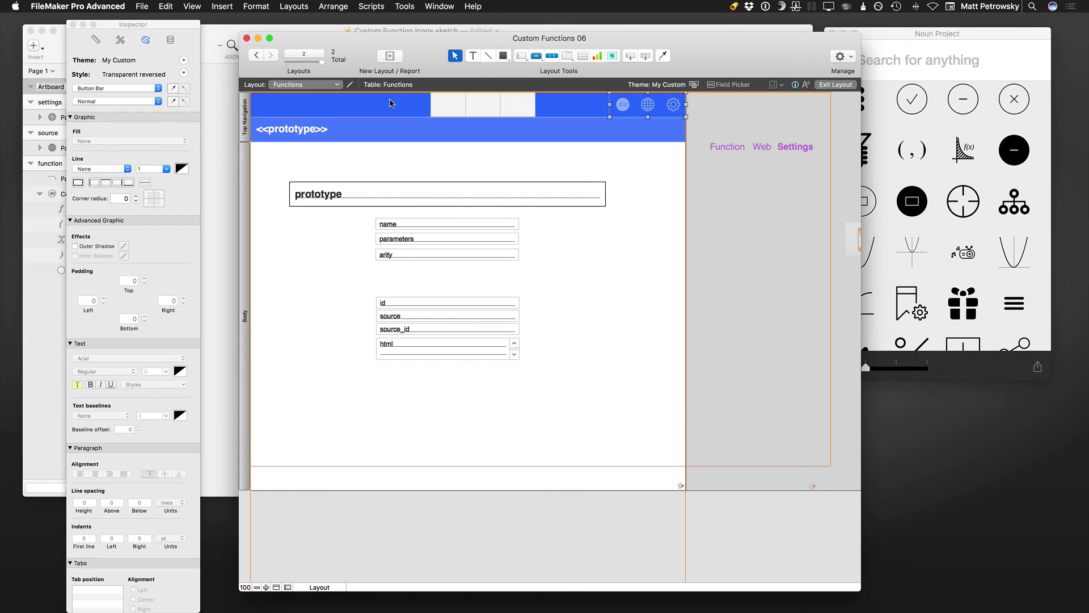
left_click(245, 110)
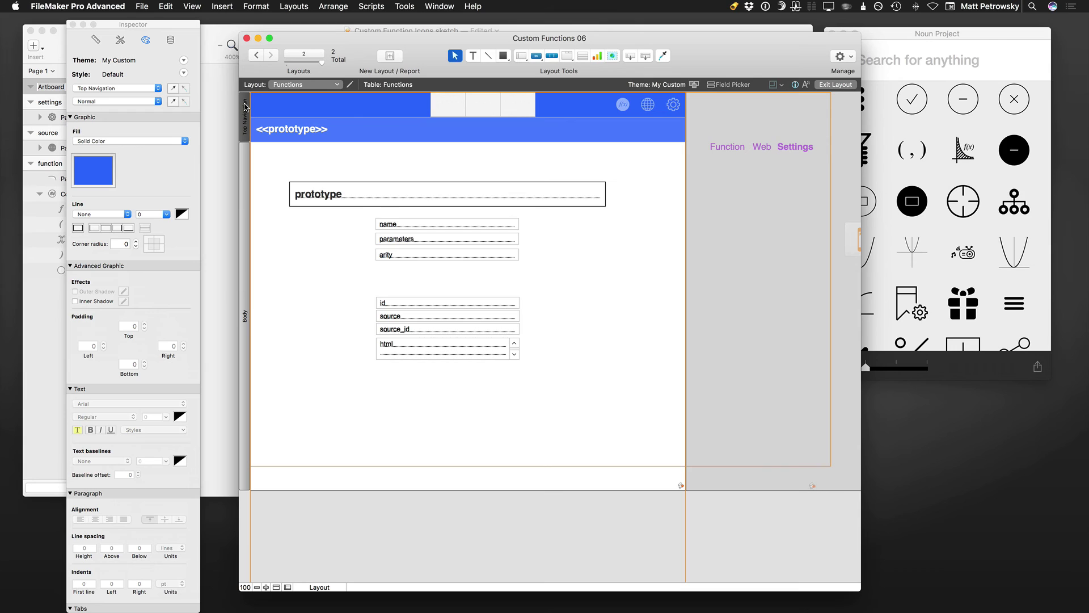
left_click(288, 134)
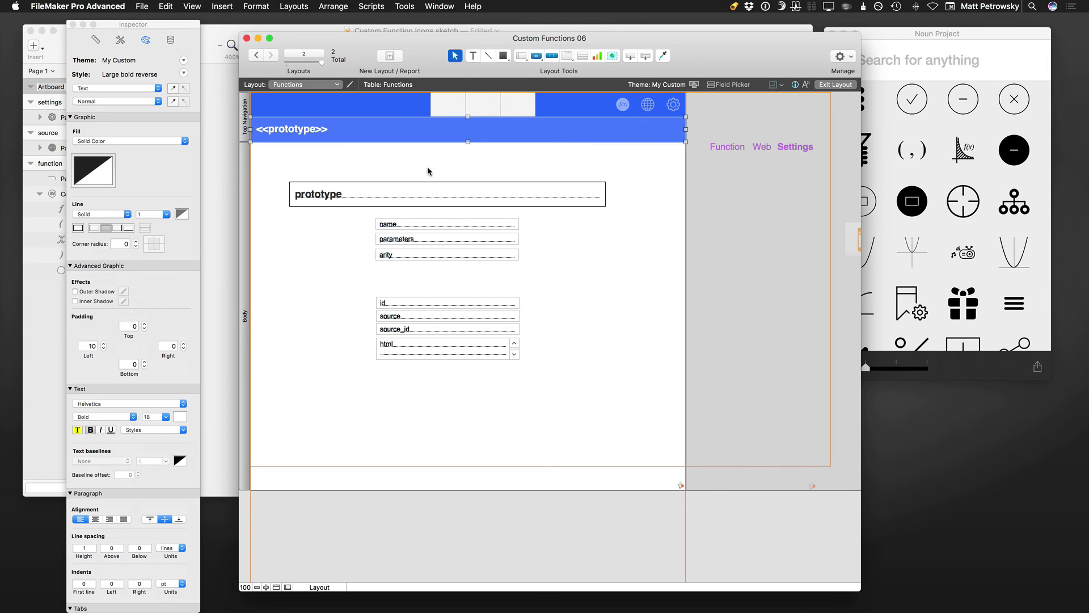
- Switch back to Sketch and set the new artboard's width and height to 44 px each
left_click(227, 141)
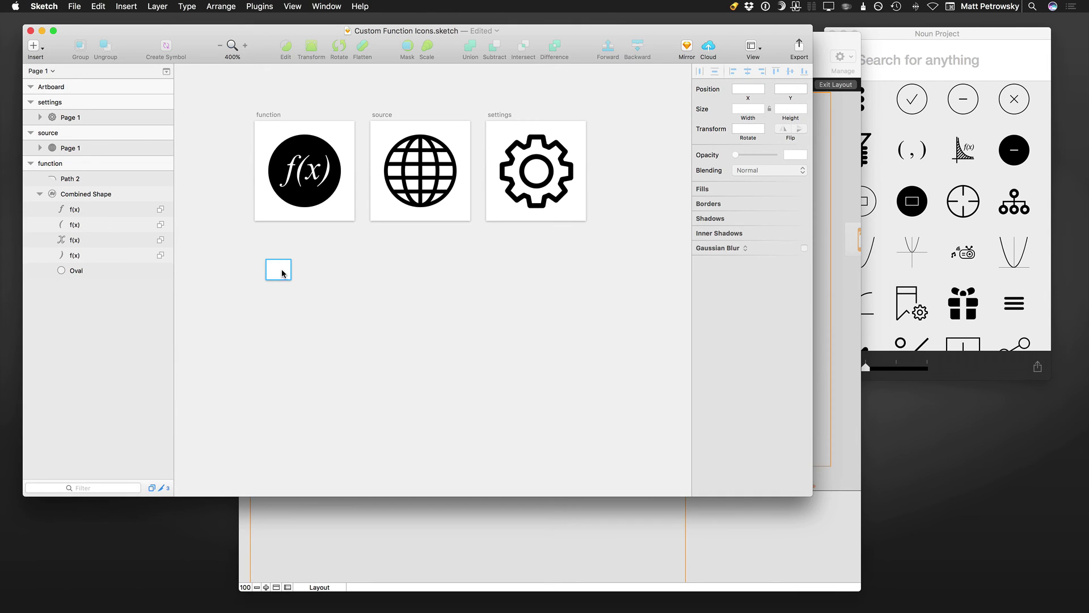
left_click(281, 273)
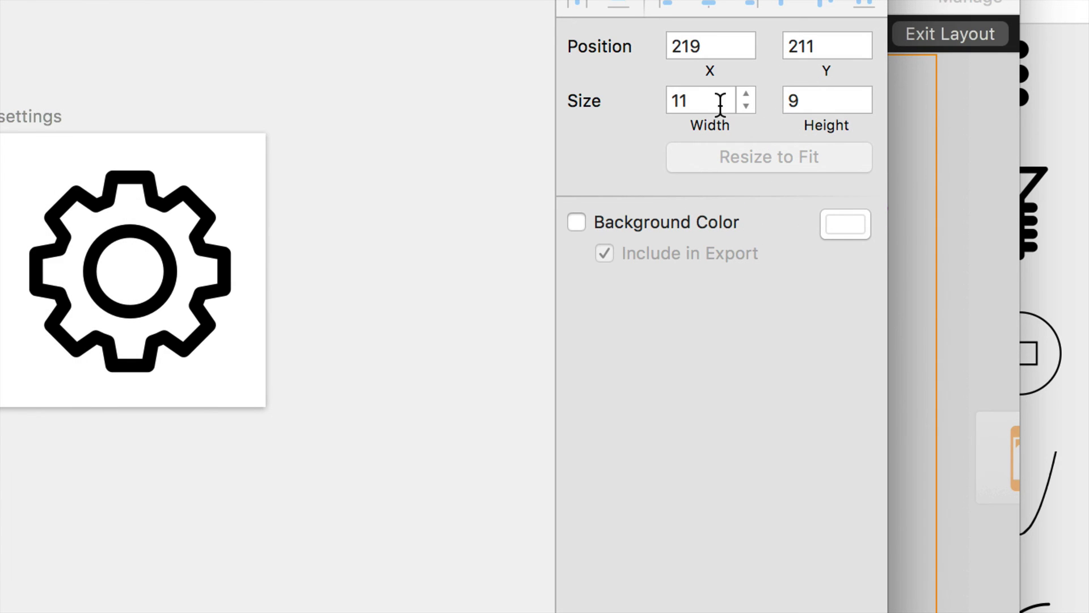
left_click_drag(719, 102, 661, 101)
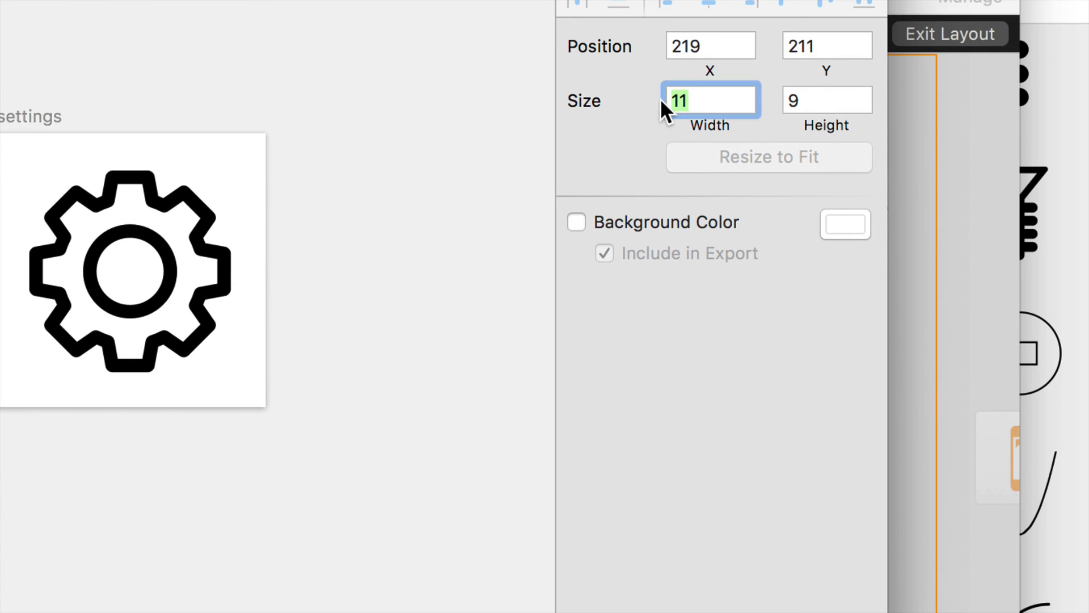
type("44")
key("Tab")
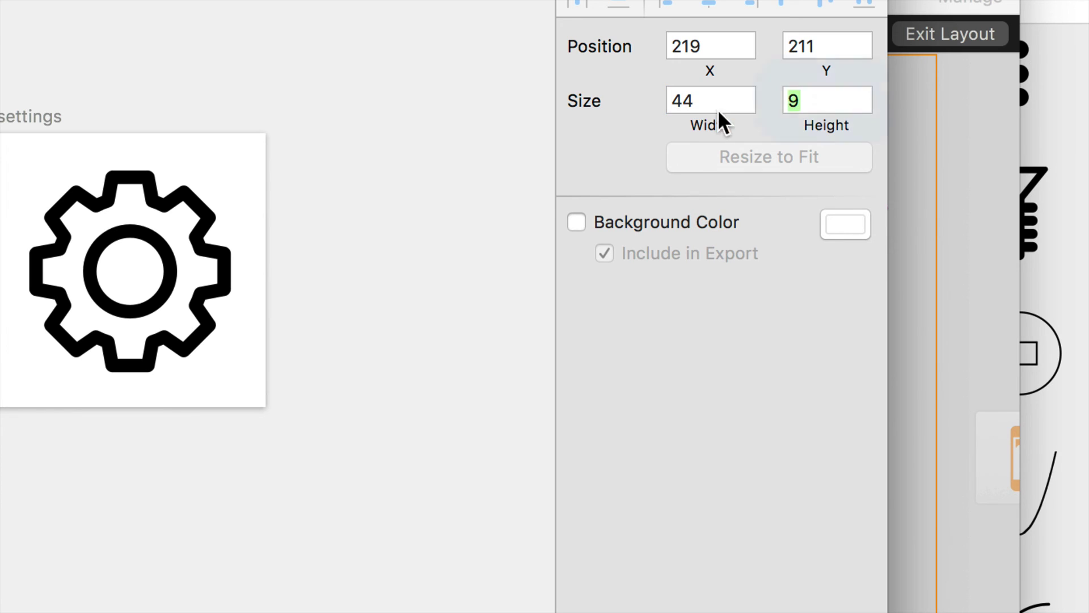
key("Tab")
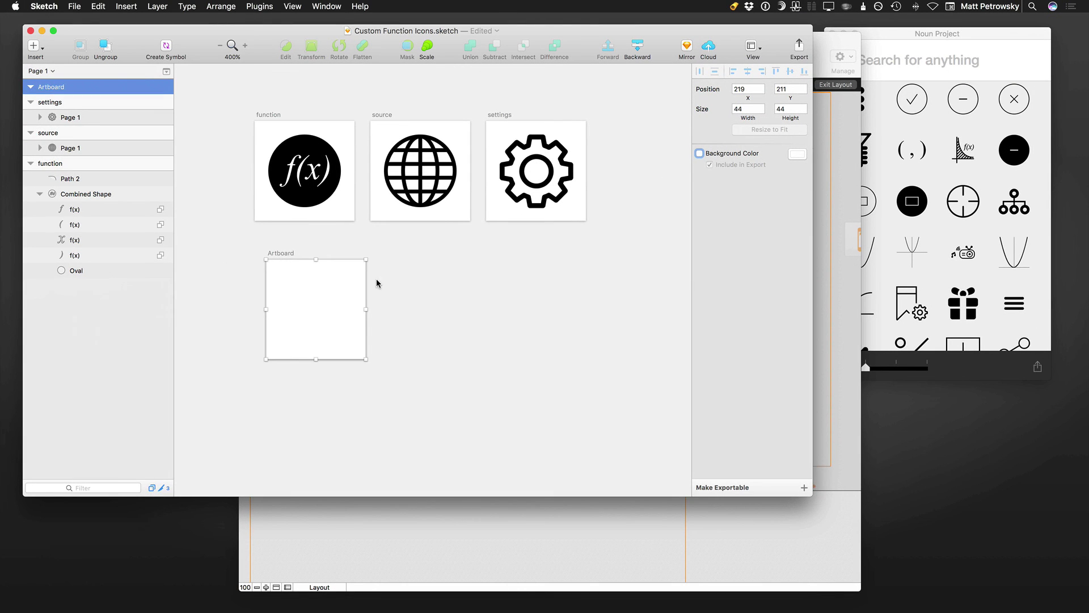
- Align the blank artboard under the function artboard and duplicate it twice, placing the copies under source and settings
left_click_drag(285, 255, 273, 244)
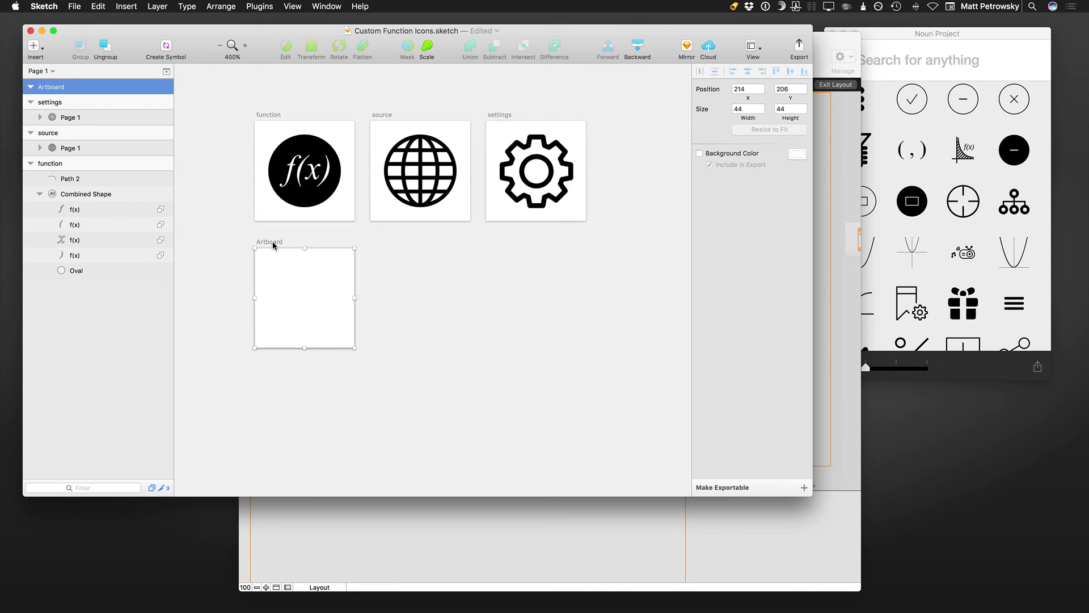
left_click_drag(273, 240, 512, 246)
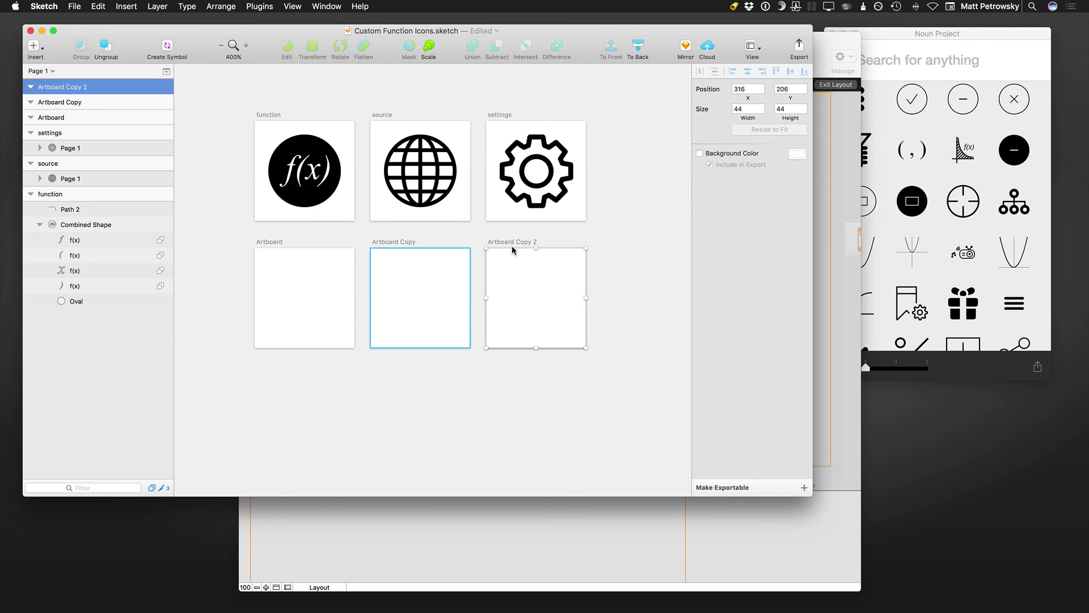
key("alt")
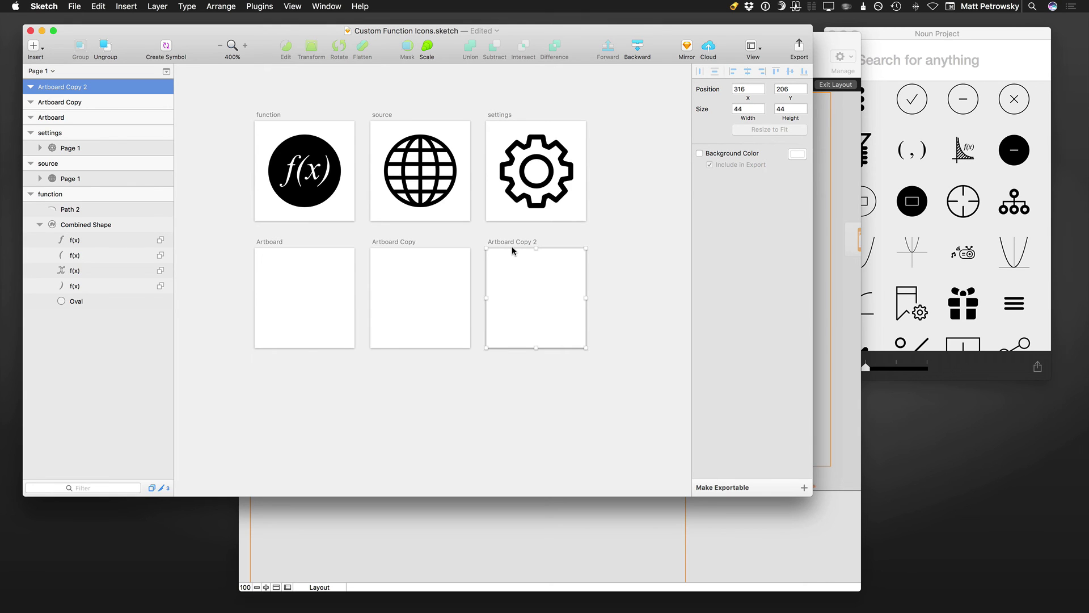
left_click(273, 243)
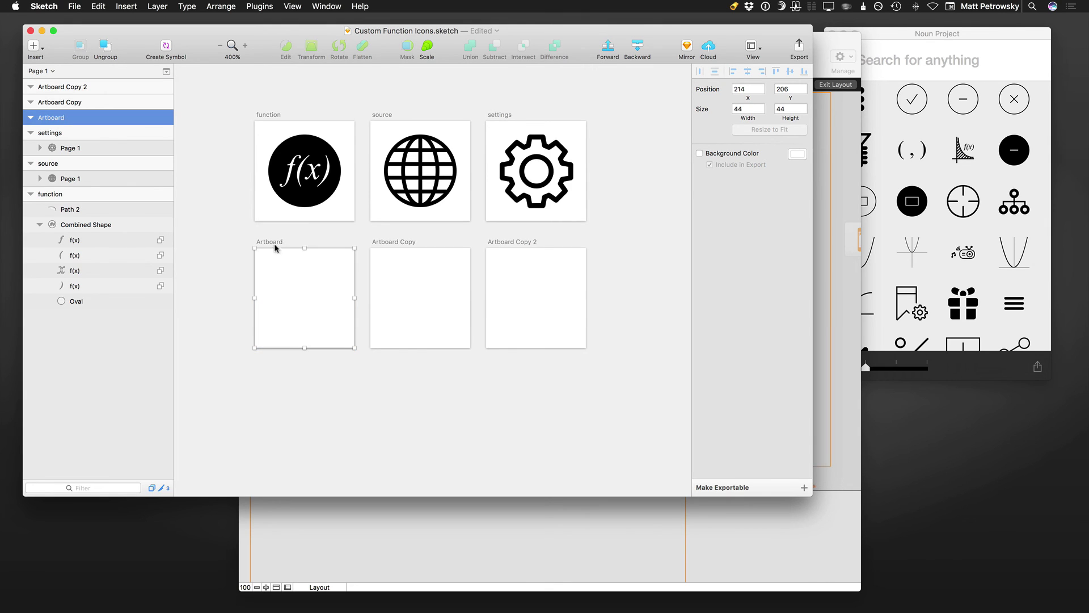
left_click(396, 243)
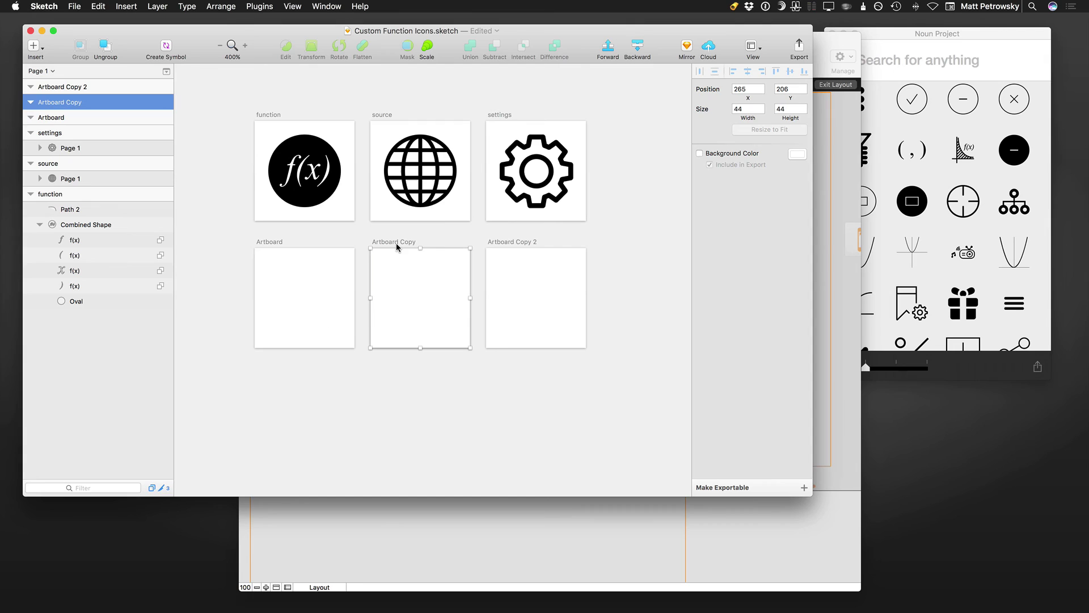
left_click(499, 243)
left_click(281, 244)
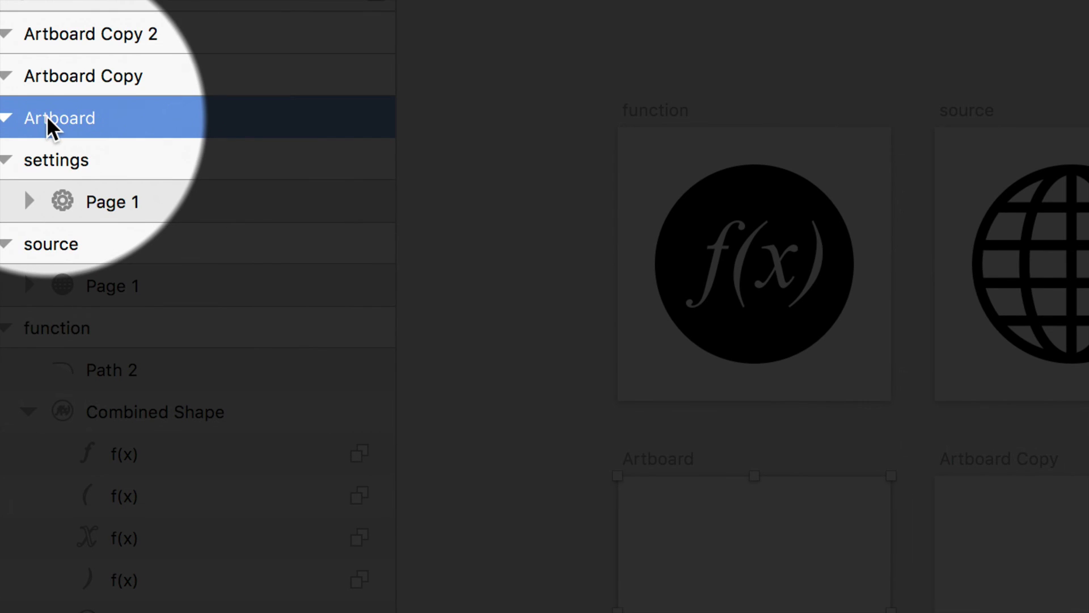
double_click(50, 119)
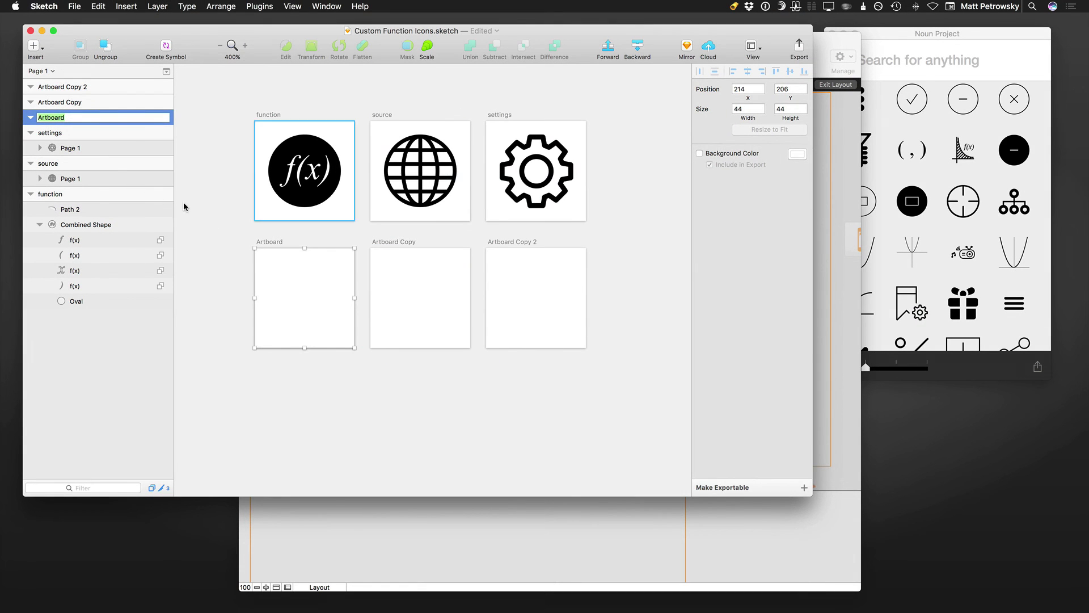
left_click(216, 199)
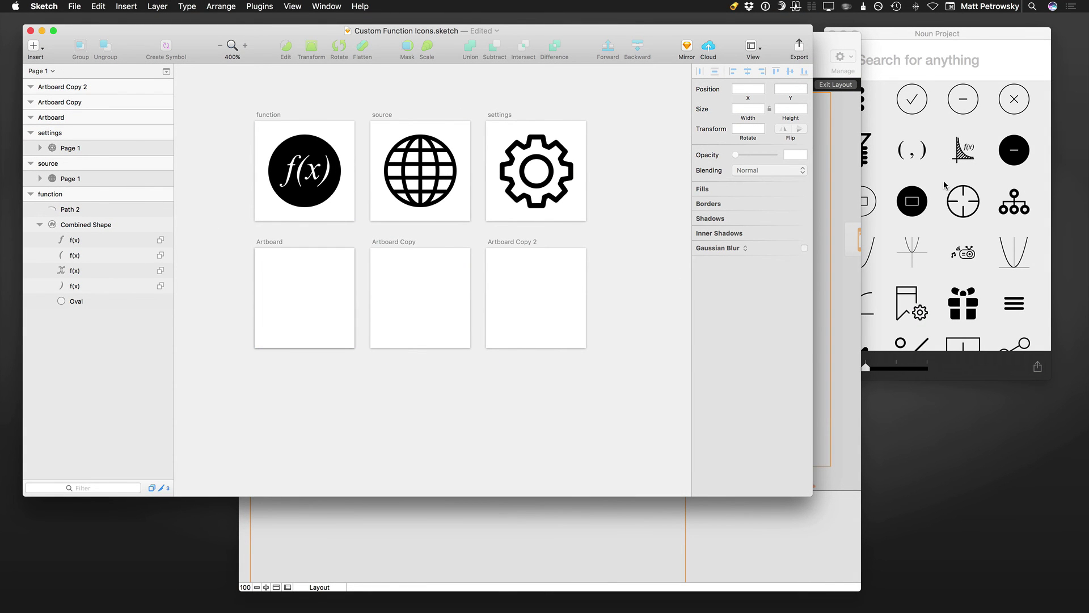
- Switch to Noun Project, search for "function" and browse the resulting icons for a suitable function symbol
left_click_drag(958, 32, 963, 39)
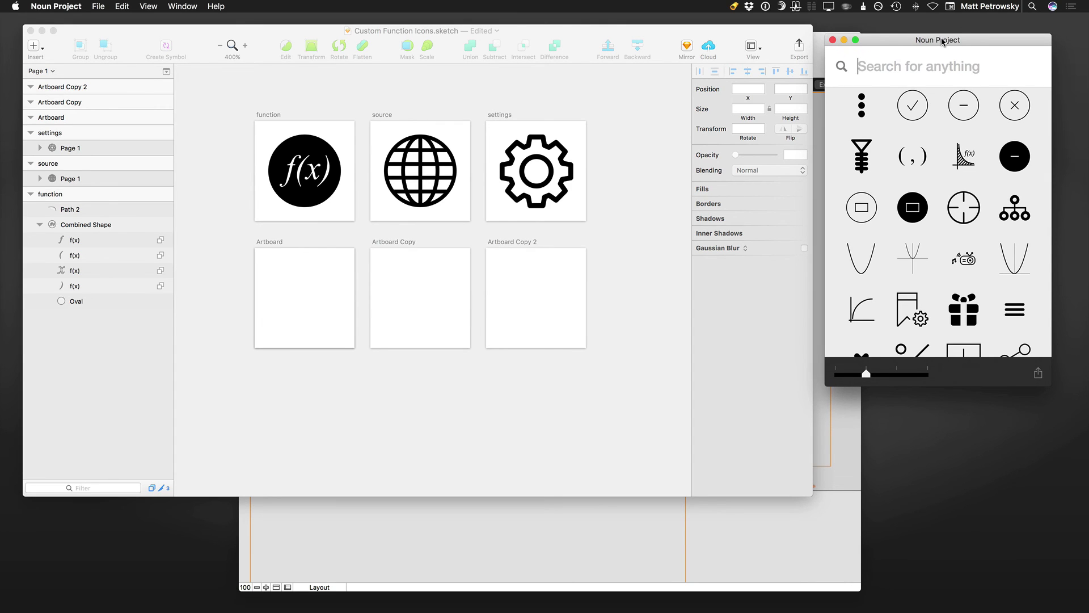
type("function")
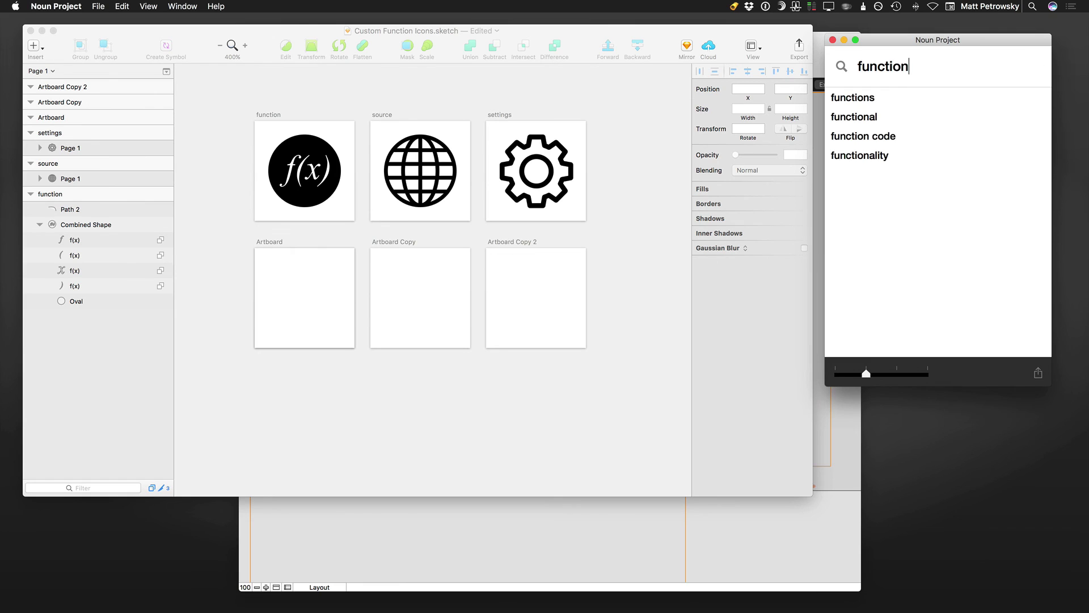
key("Return")
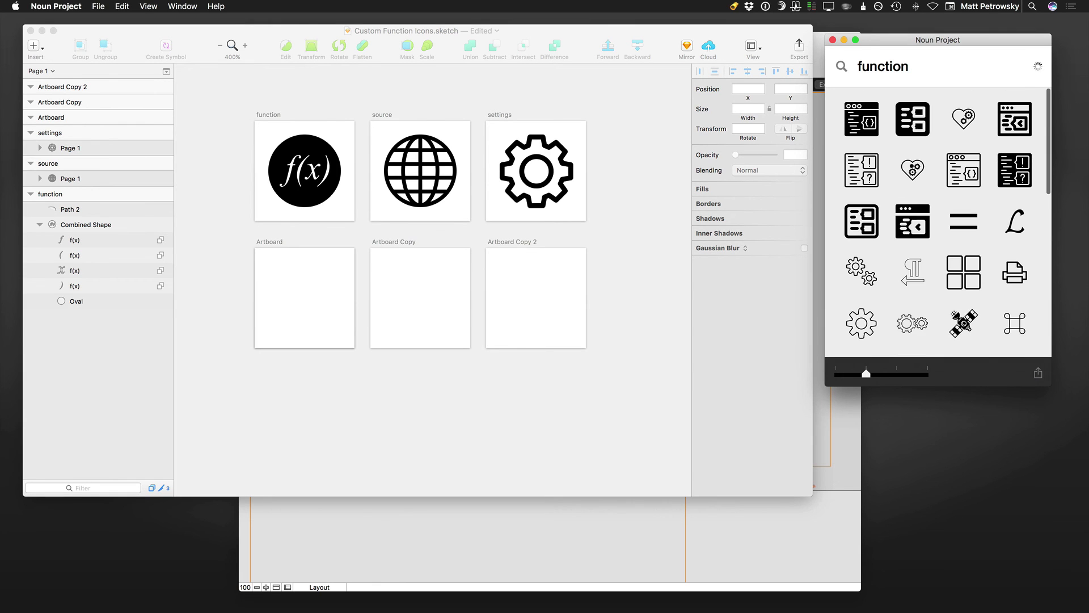
scroll(974, 161, "down", 2)
scroll(974, 161, "down", 3)
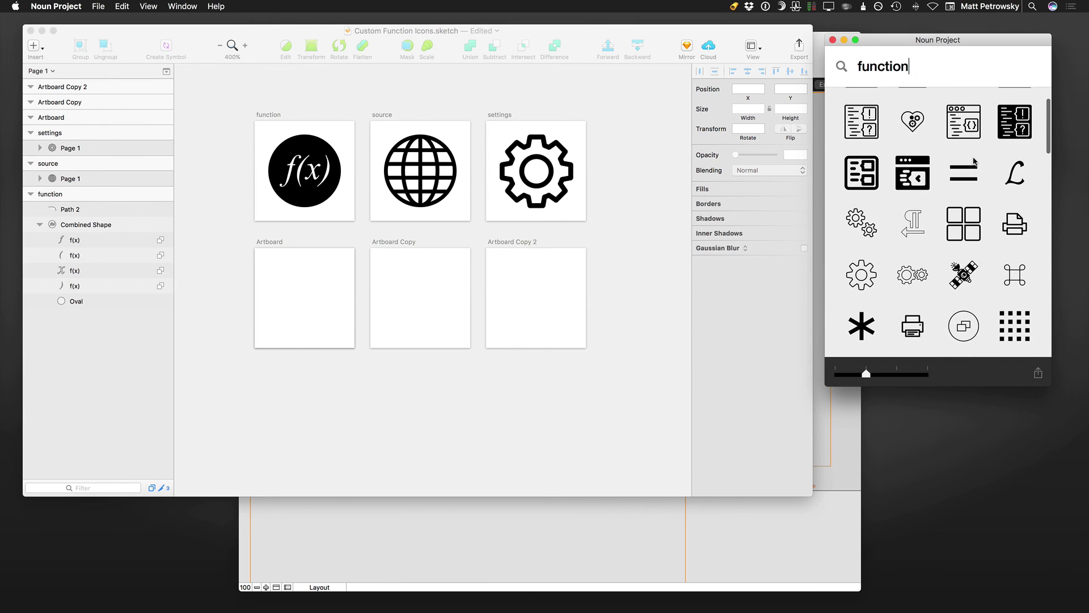
scroll(919, 273, "down", 7)
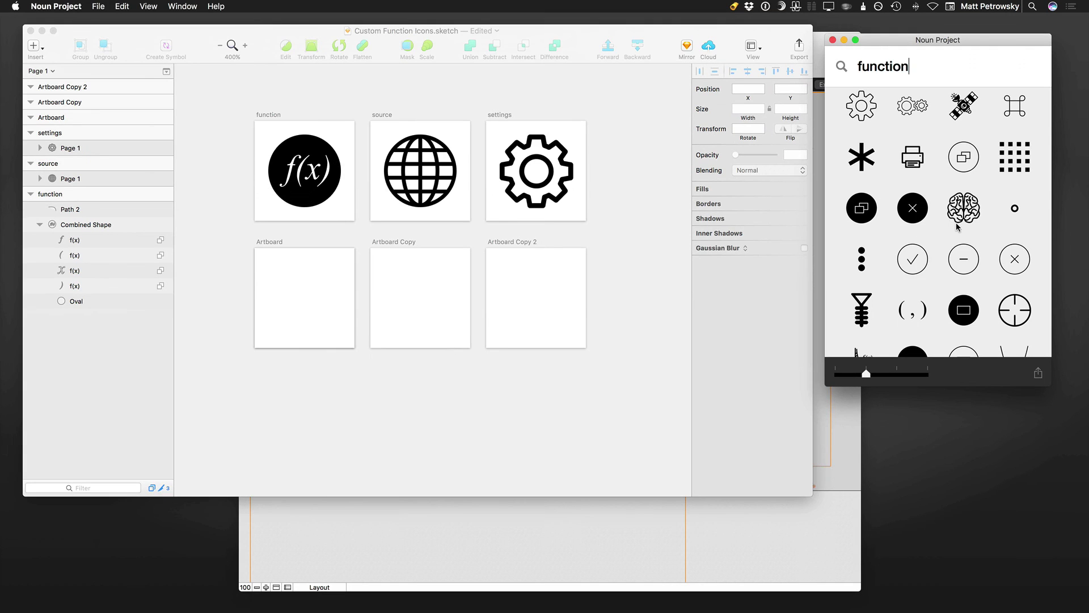
scroll(953, 257, "down", 2)
scroll(956, 227, "down", 2)
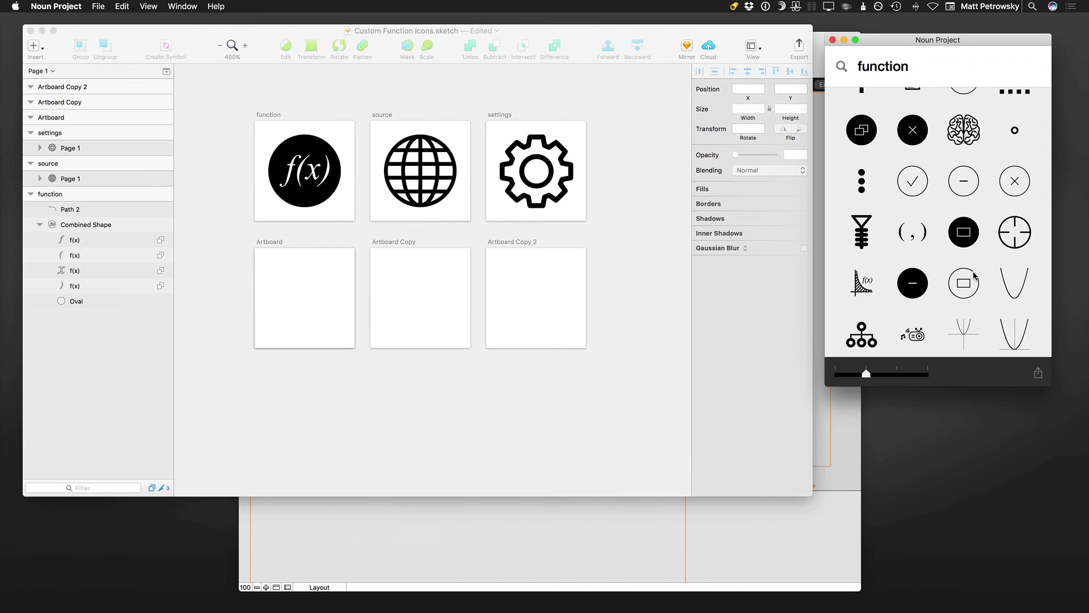
scroll(974, 276, "down", 5)
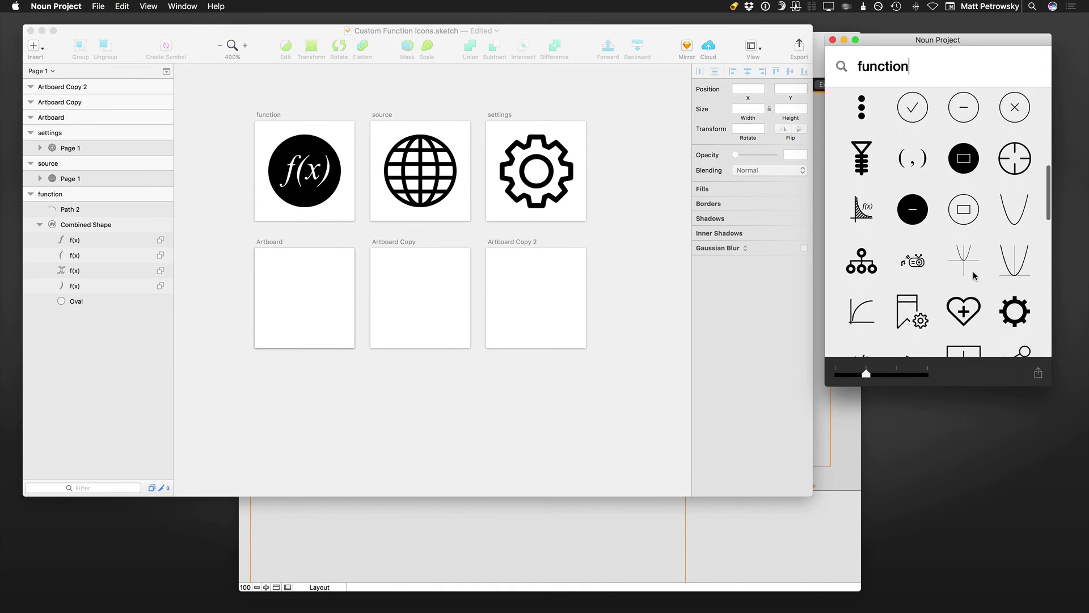
scroll(974, 276, "down", 10)
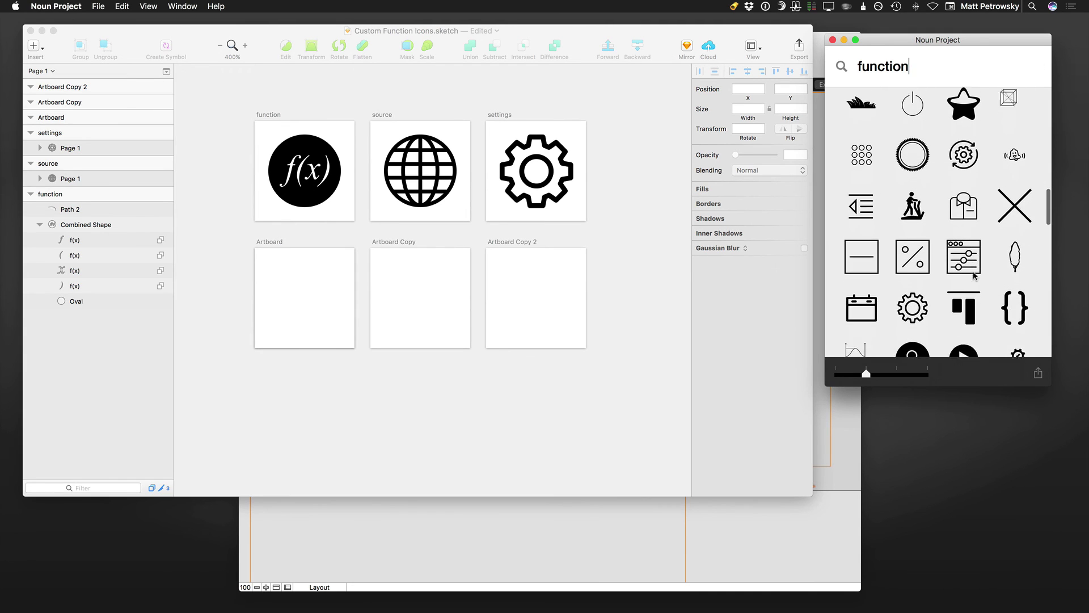
scroll(974, 277, "down", 5)
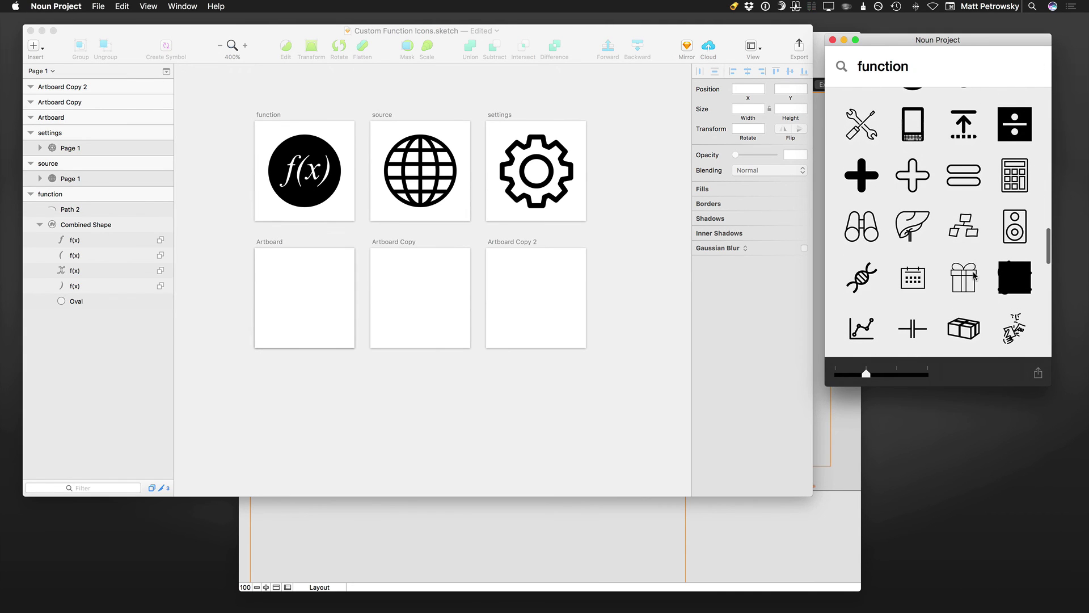
- Search Noun Project for "globe" and browse the resulting icons for a suitable source symbol
left_click_drag(912, 67, 845, 67)
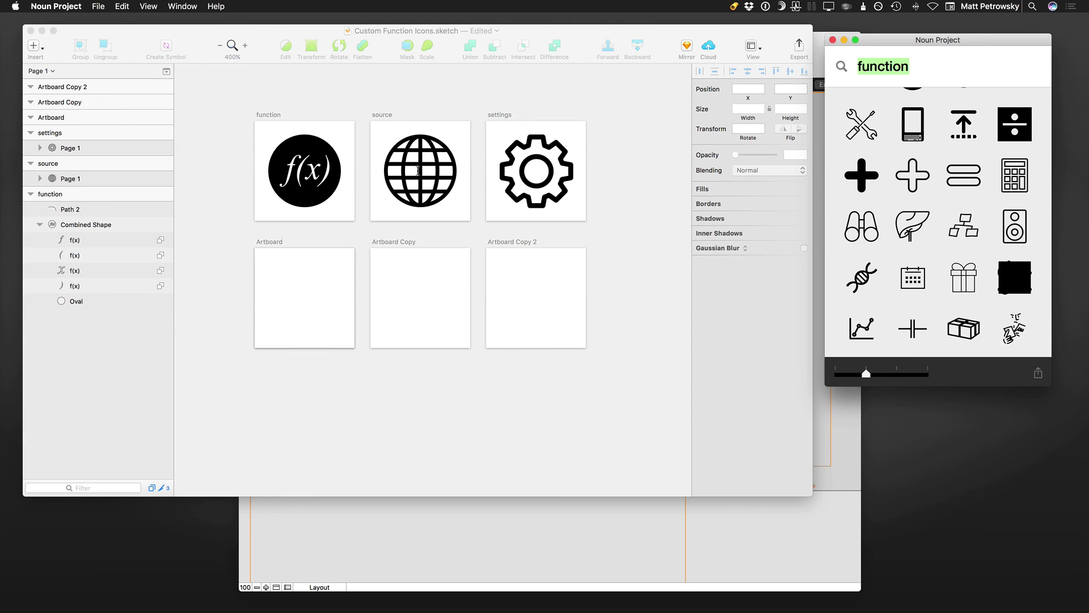
type("globe")
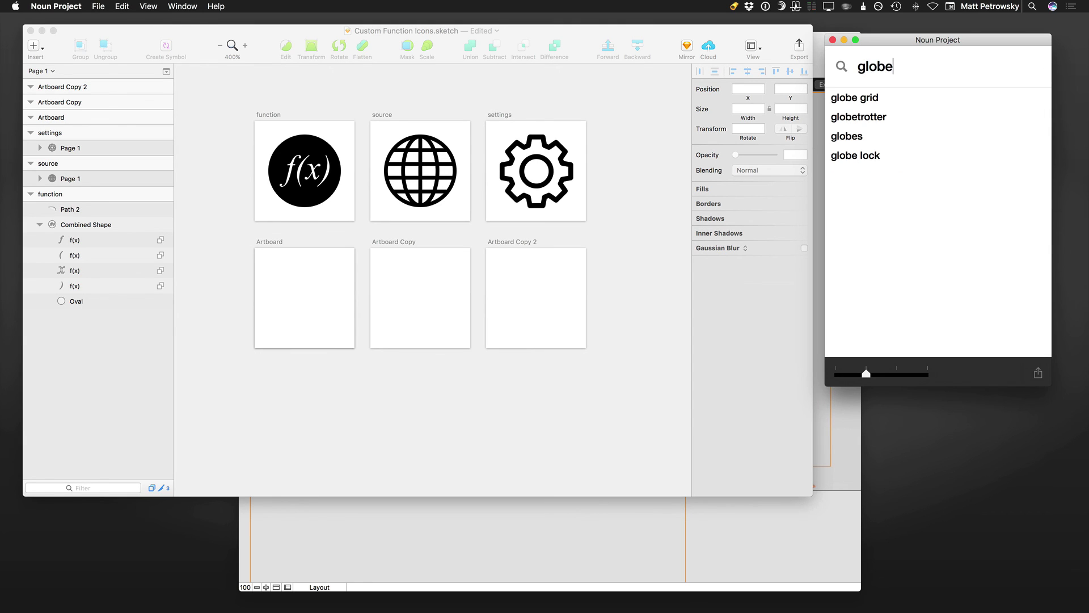
key("Return")
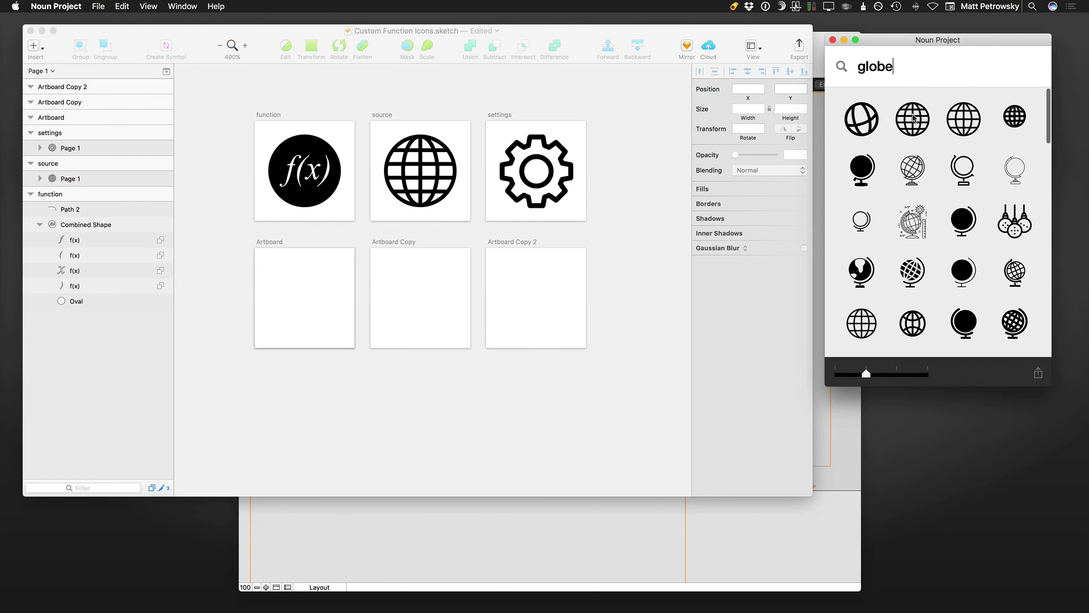
scroll(931, 191, "down", 5)
scroll(932, 191, "down", 5)
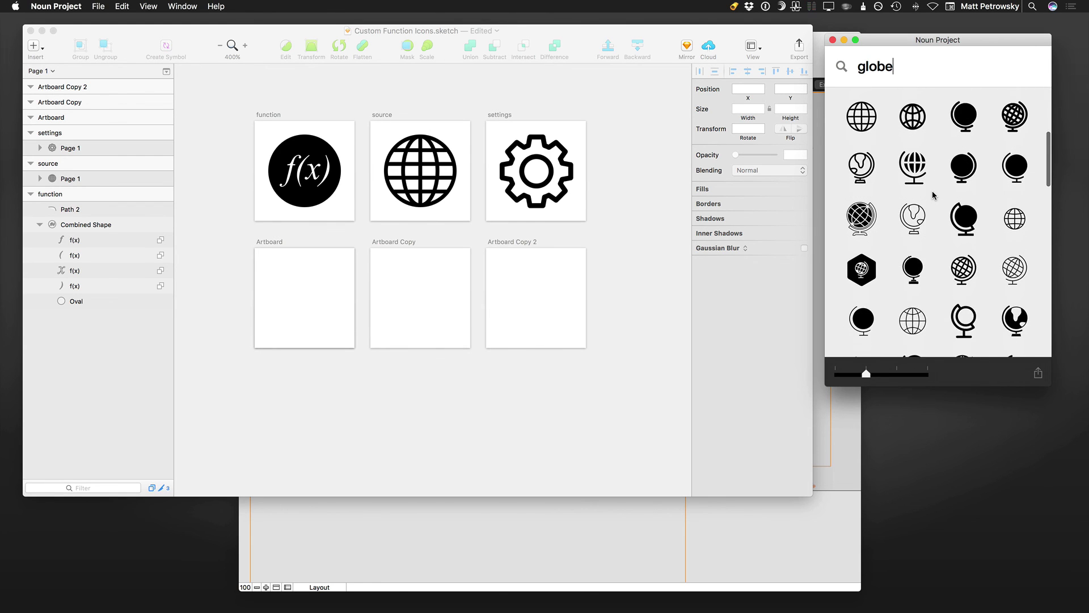
left_click(892, 374)
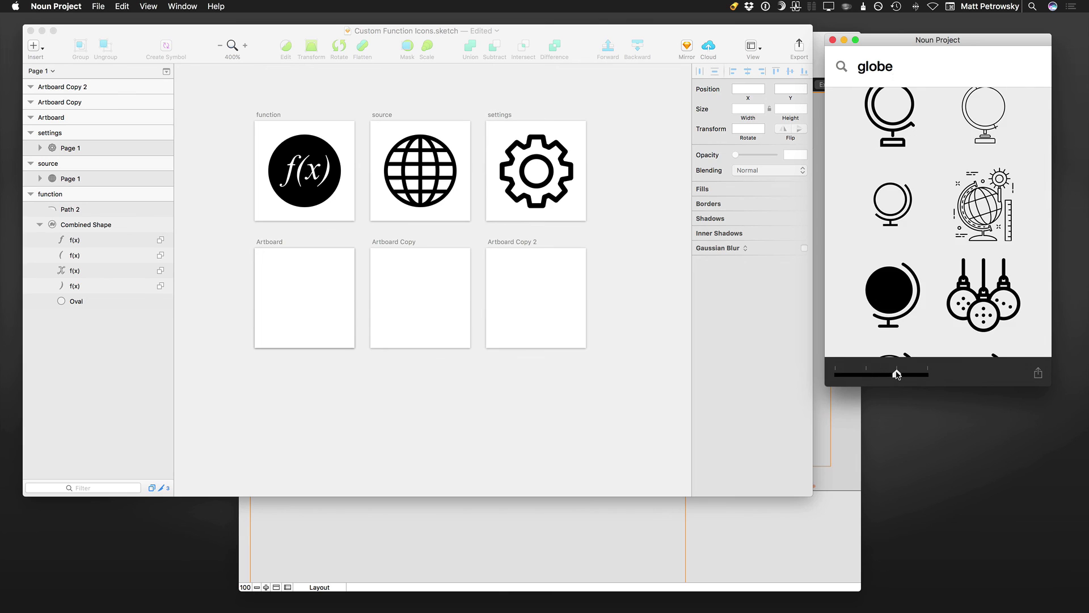
left_click_drag(897, 374, 866, 374)
scroll(976, 229, "down", 1)
scroll(976, 233, "down", 4)
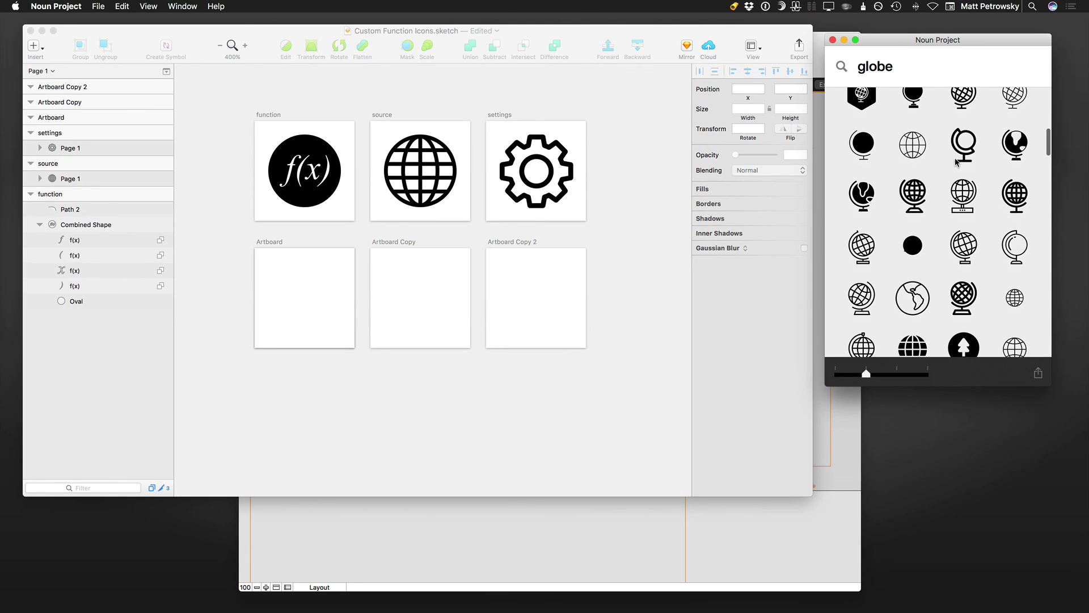
scroll(947, 198, "down", 4)
scroll(930, 247, "down", 8)
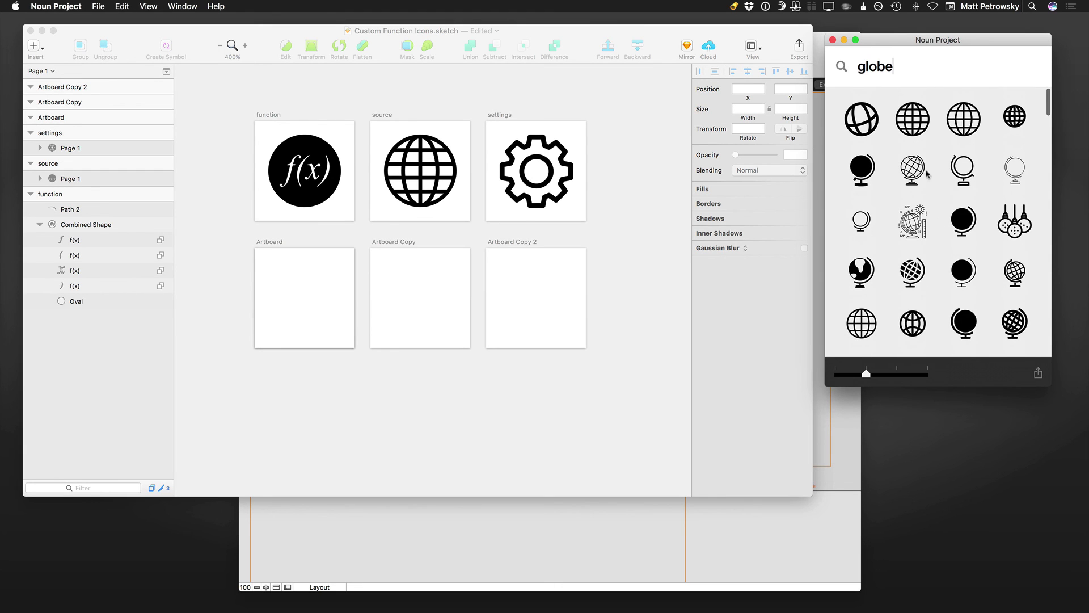
- Bring the bold grid globe icon from the search results into the Sketch document over Artboard Copy and select its layer
mouse_move(915, 125)
left_mouse_down()
mouse_move(917, 136)
mouse_move(551, 305)
mouse_move(405, 297)
mouse_move(422, 293)
left_mouse_up()
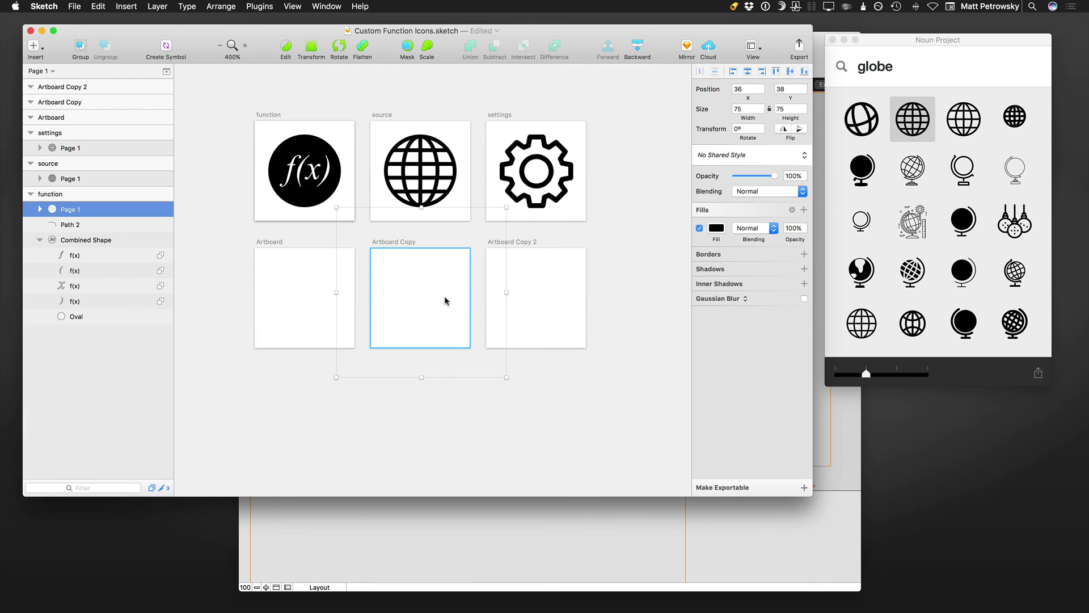
left_click(423, 317)
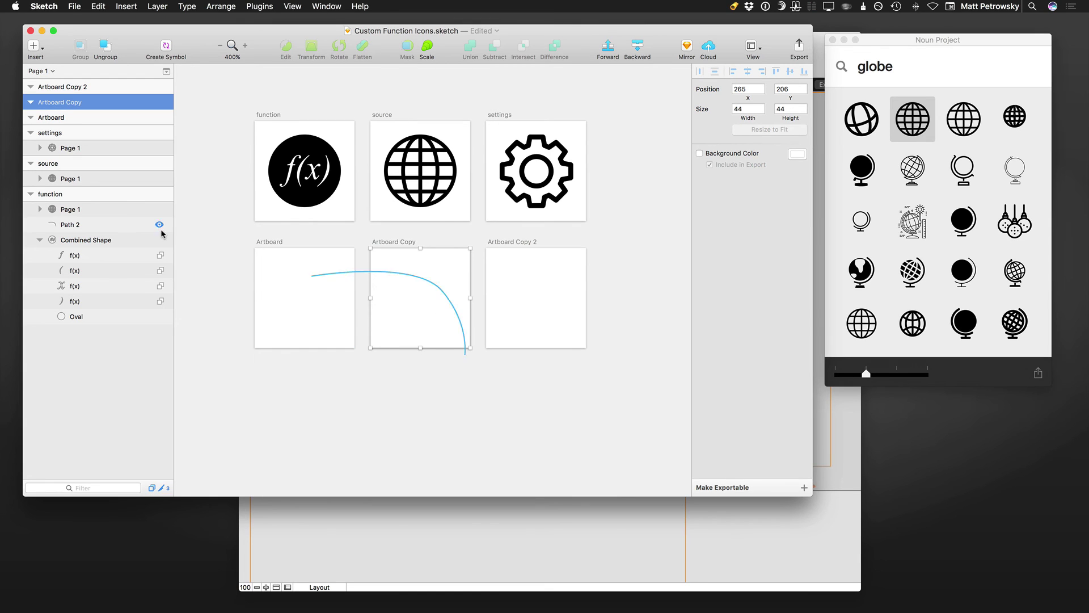
left_click(102, 217)
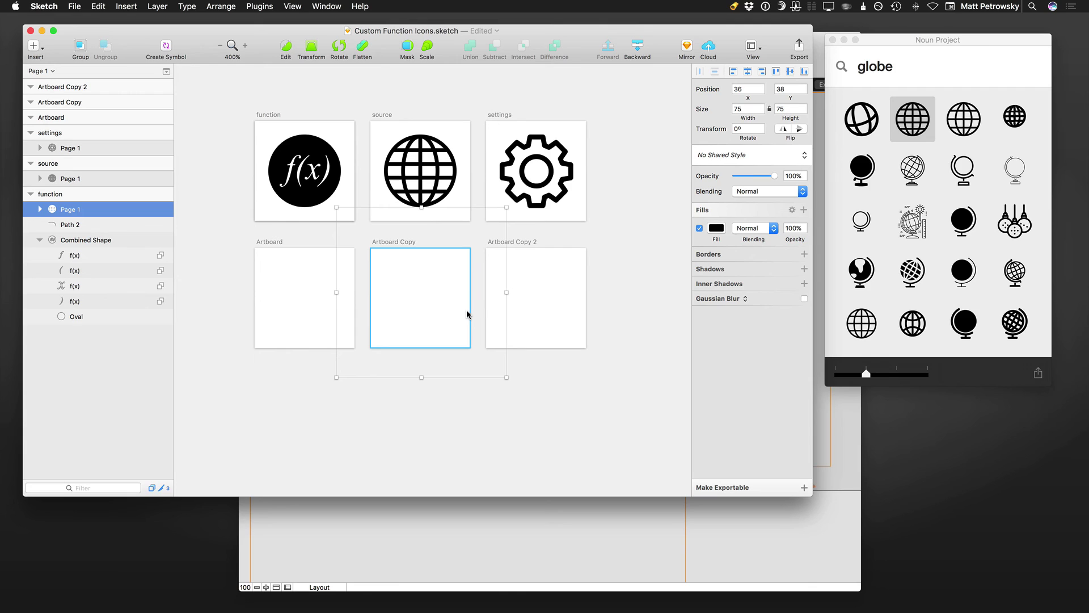
- Scale the imported globe to 50% and move it into Artboard Copy, centred at X 3, Y 3
left_click(427, 46)
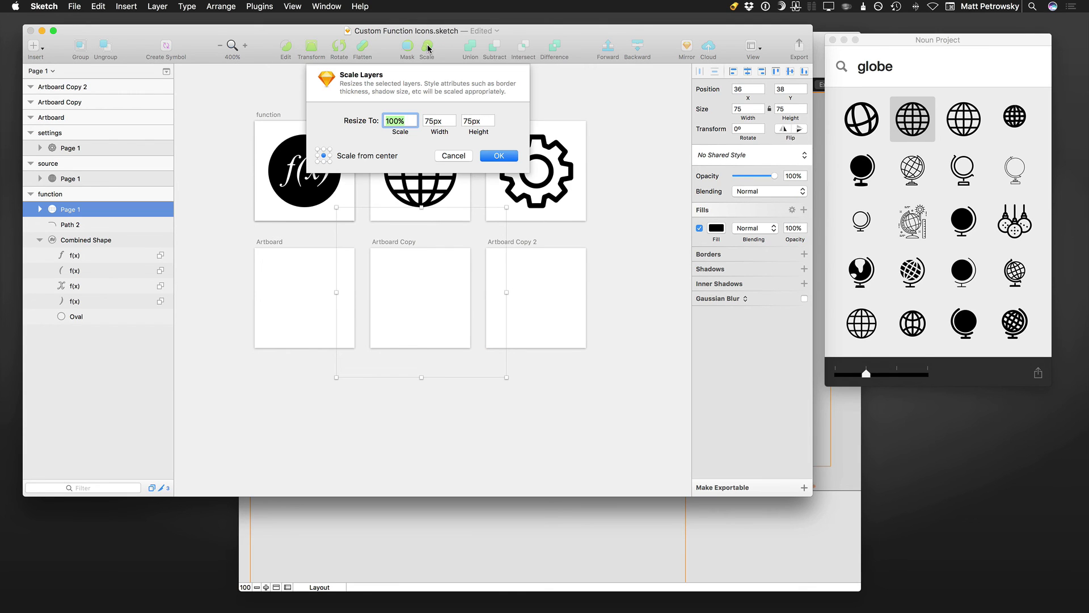
type("50")
key("Return")
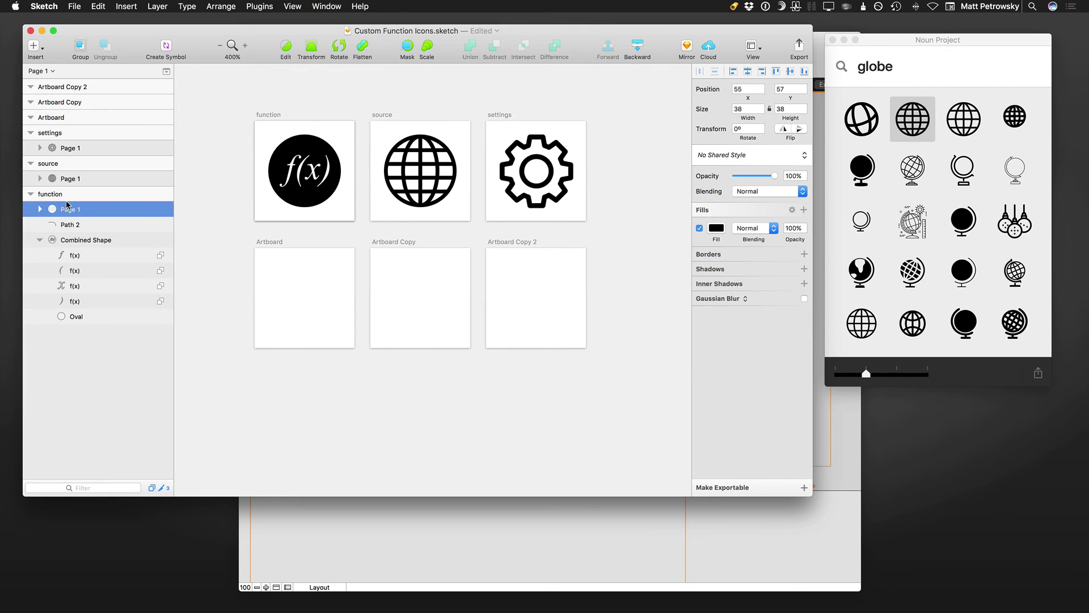
left_click_drag(56, 211, 88, 104)
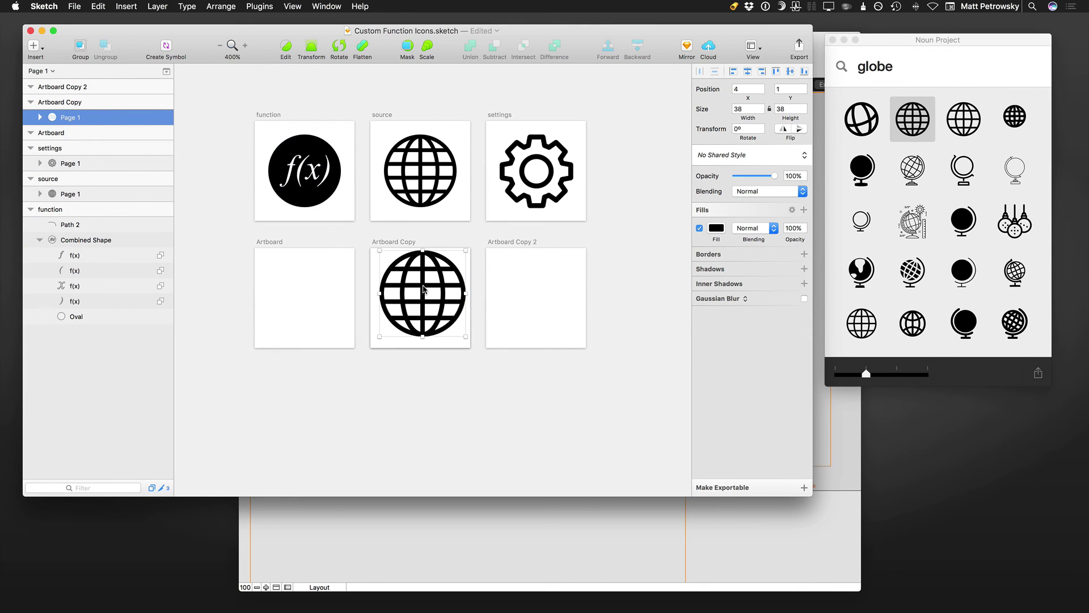
left_click_drag(422, 289, 423, 292)
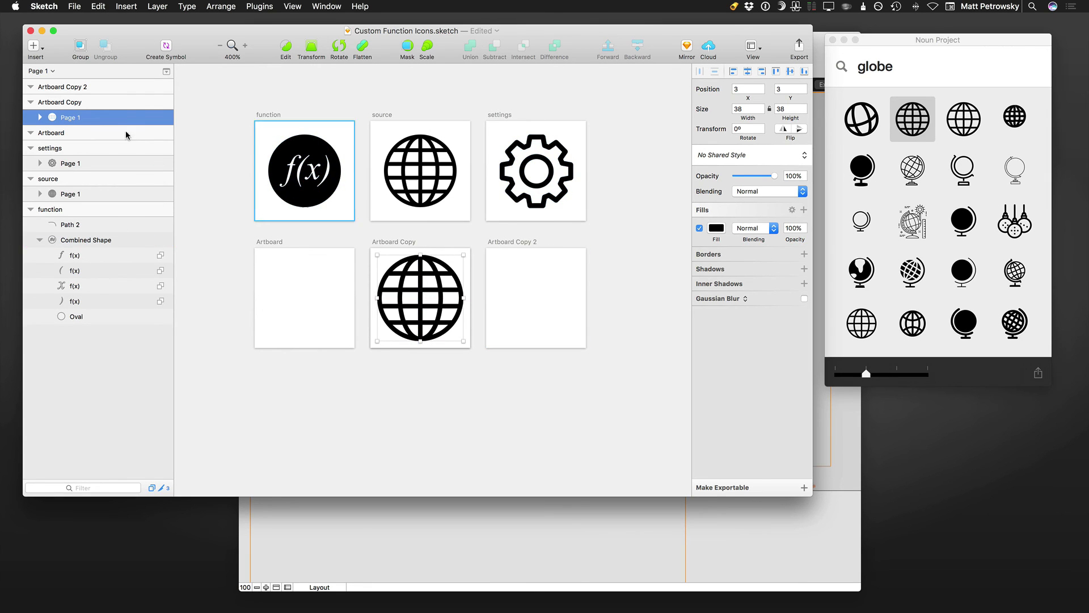
- Delete the stray Path 2 layer from the function artboard and collapse the function, source and settings artboards in the layer list
left_click(93, 225)
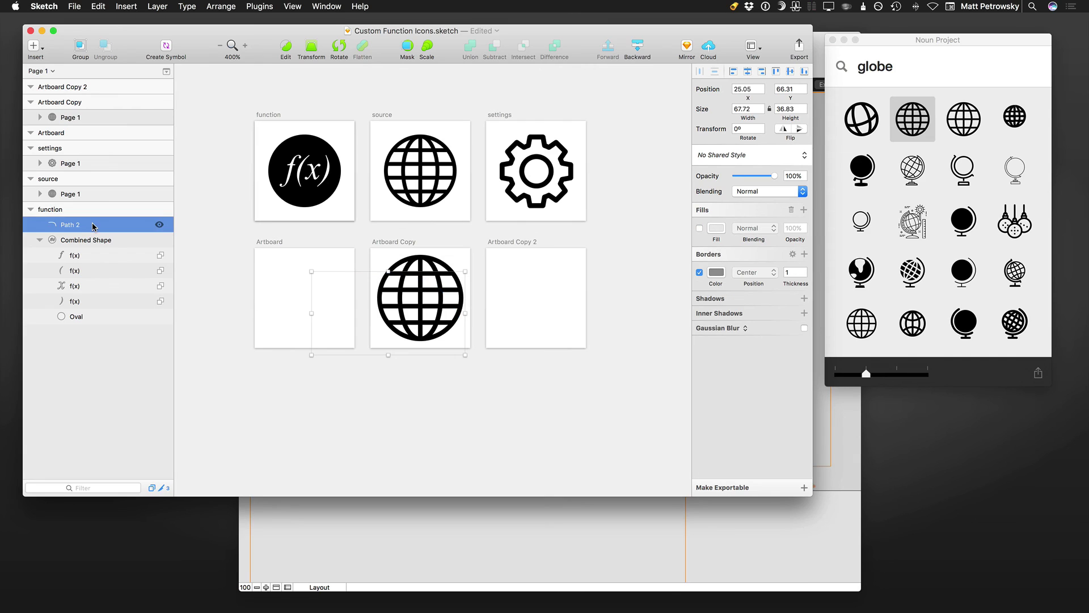
key("Delete")
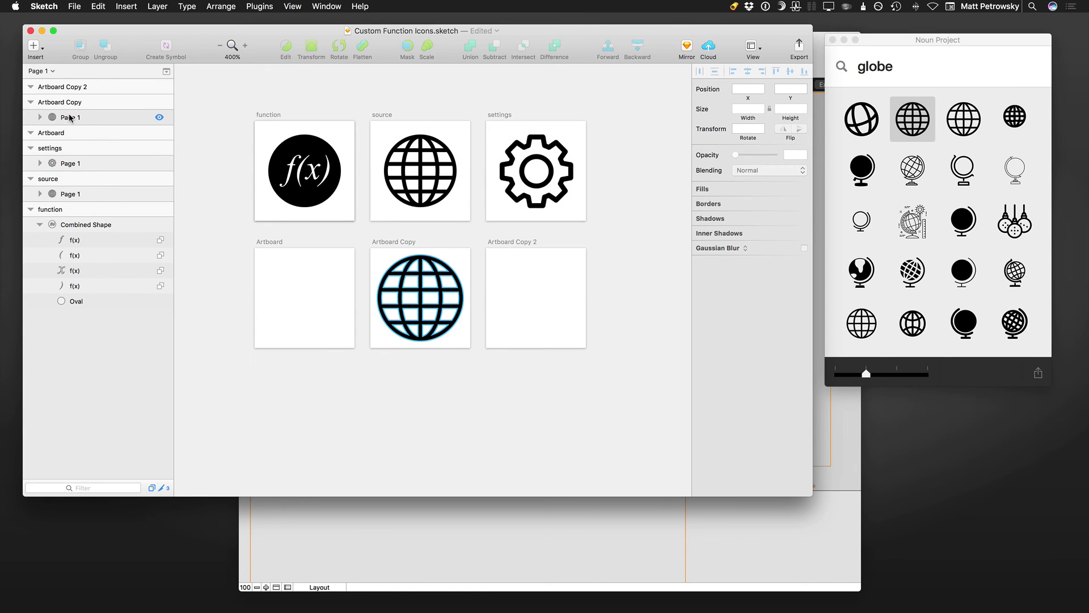
left_click(31, 209)
left_click(31, 178)
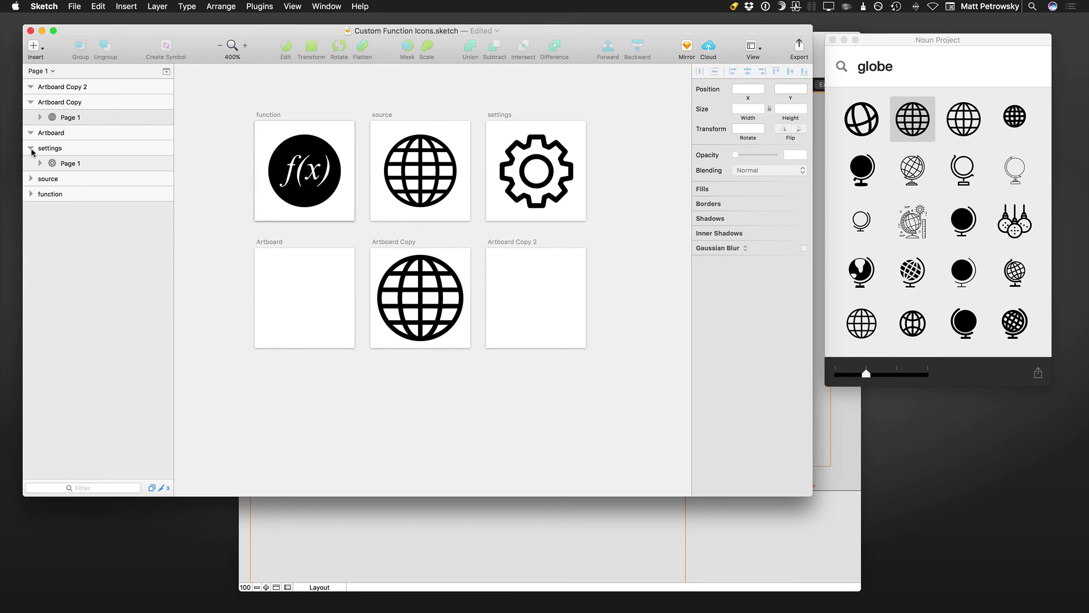
left_click(30, 148)
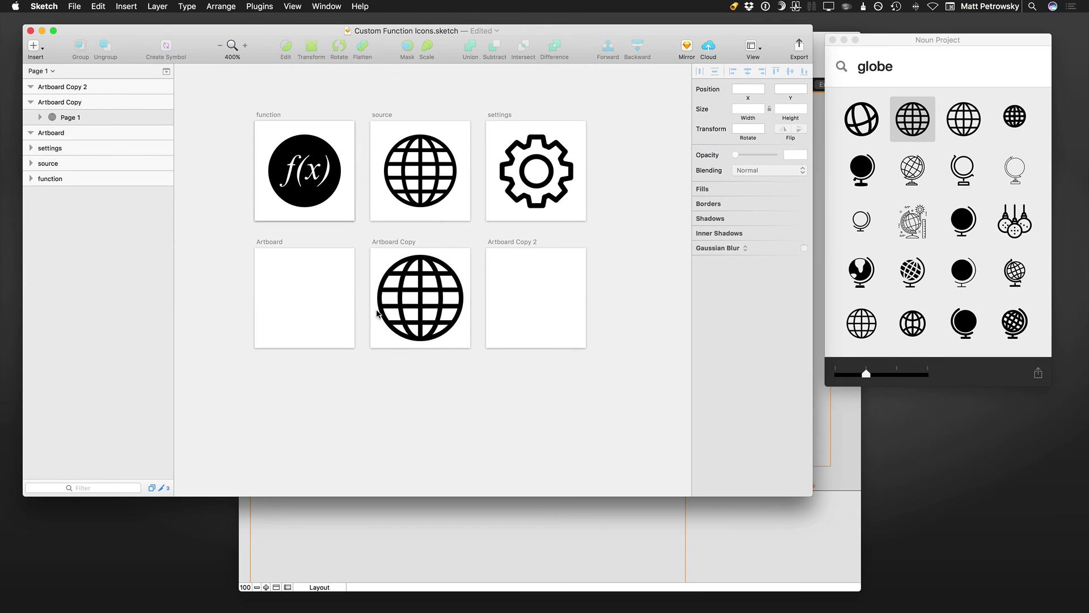
- Switch to Noun Project and search for "gear" icons
left_click(898, 59)
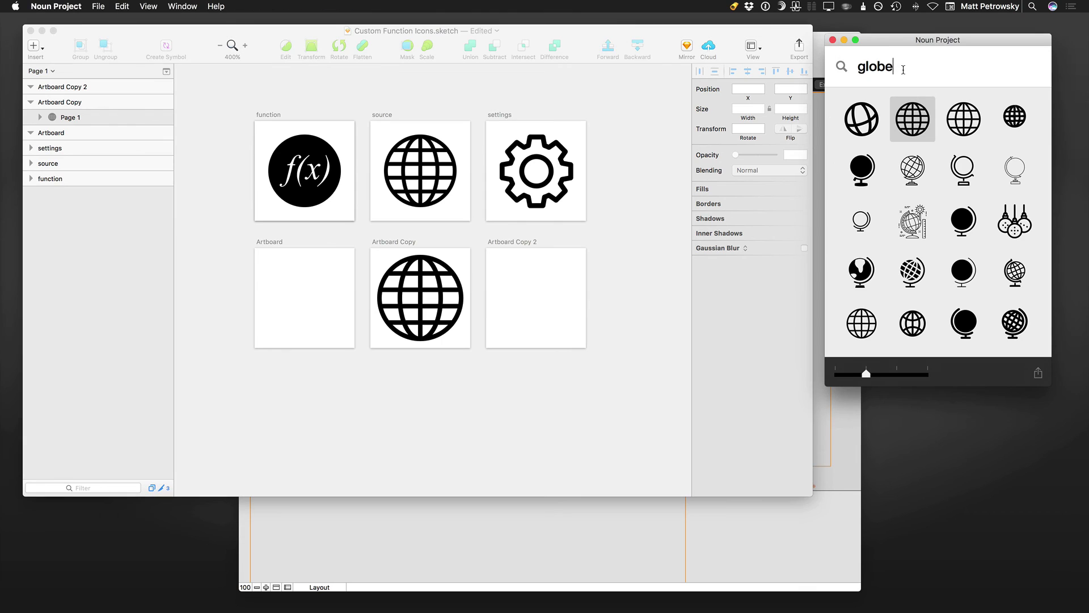
key("super+a")
type("gear")
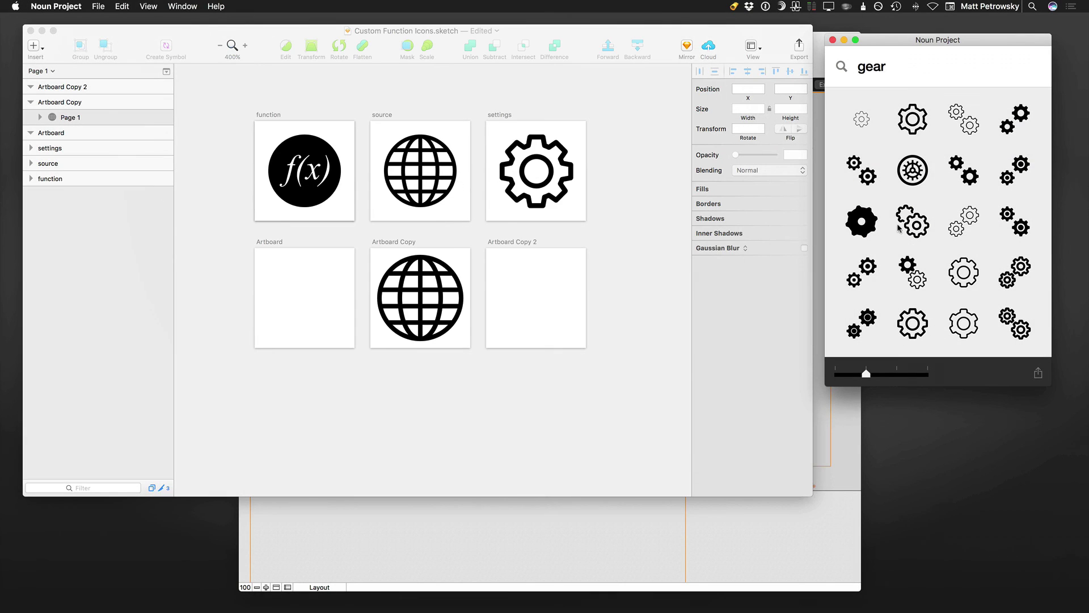
- Bring the thin outlined gear from the Noun Project results into the Sketch document over Artboard Copy 2 and select its layer under source
left_click_drag(862, 120, 529, 300)
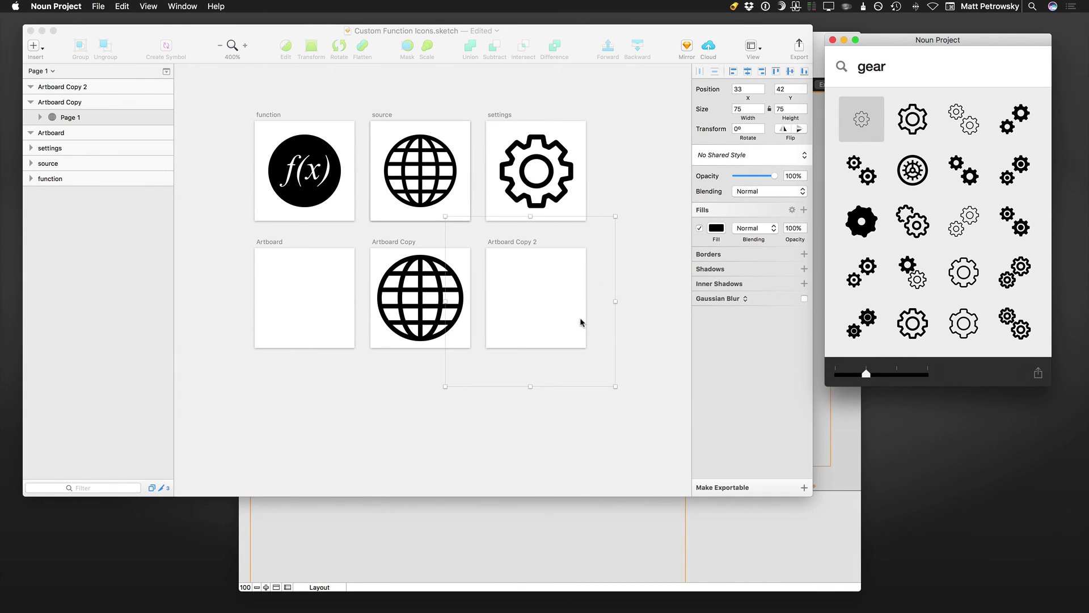
left_click(427, 50)
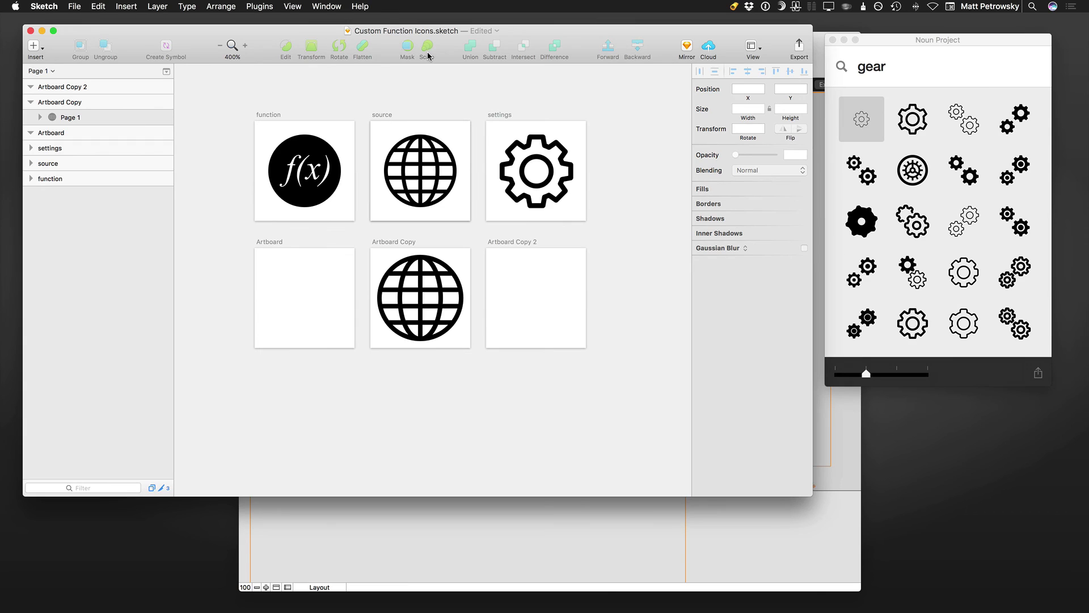
left_click(31, 178)
left_click(31, 163)
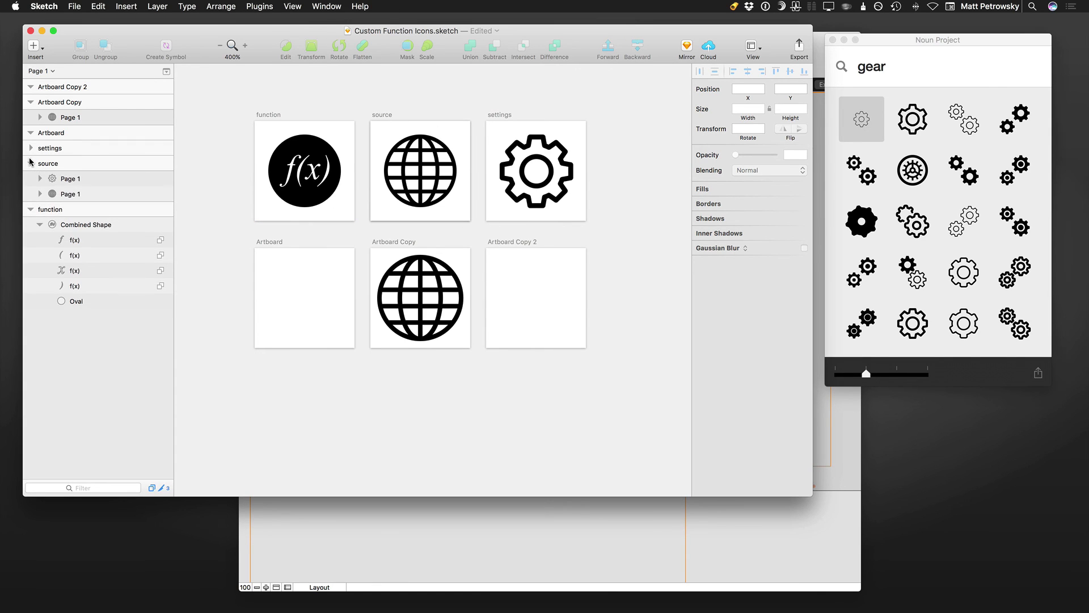
left_click(52, 181)
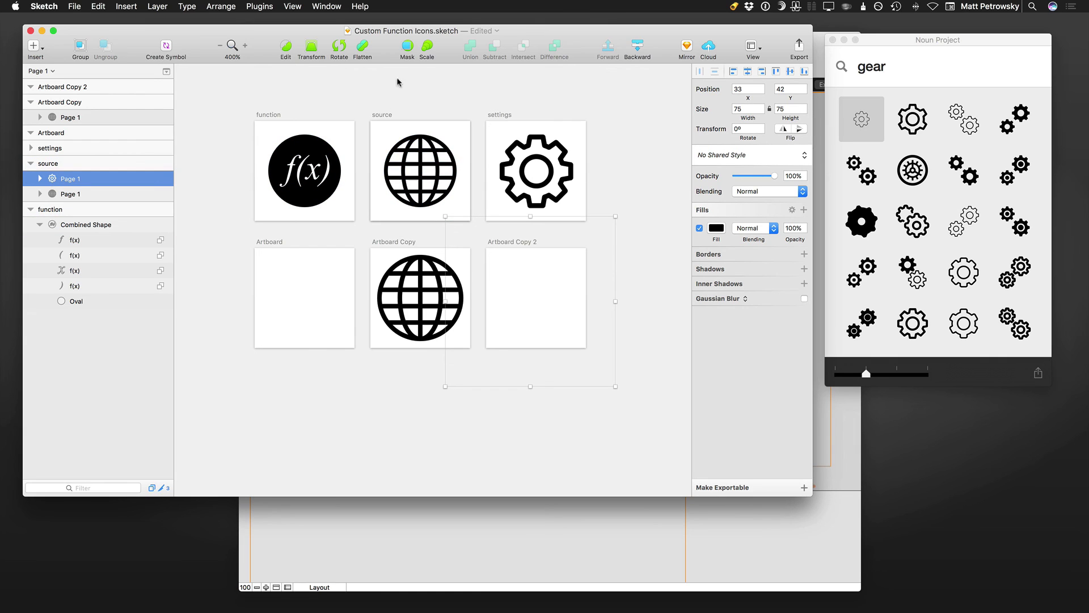
- Scale the imported thin gear down to 38 × 38 px and move its layer into Artboard Copy 2
left_click(427, 47)
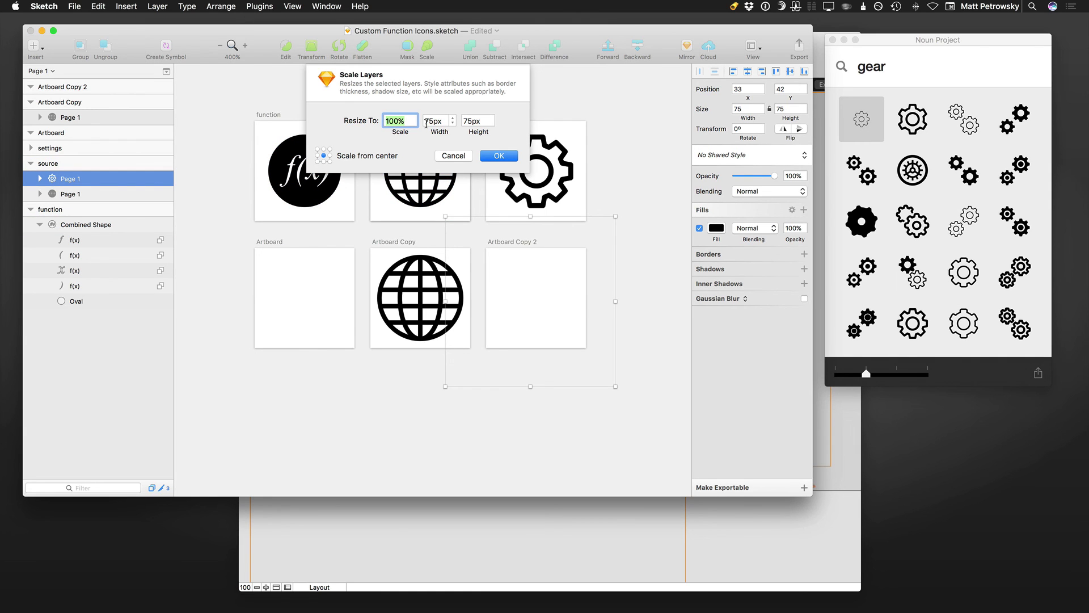
type("500")
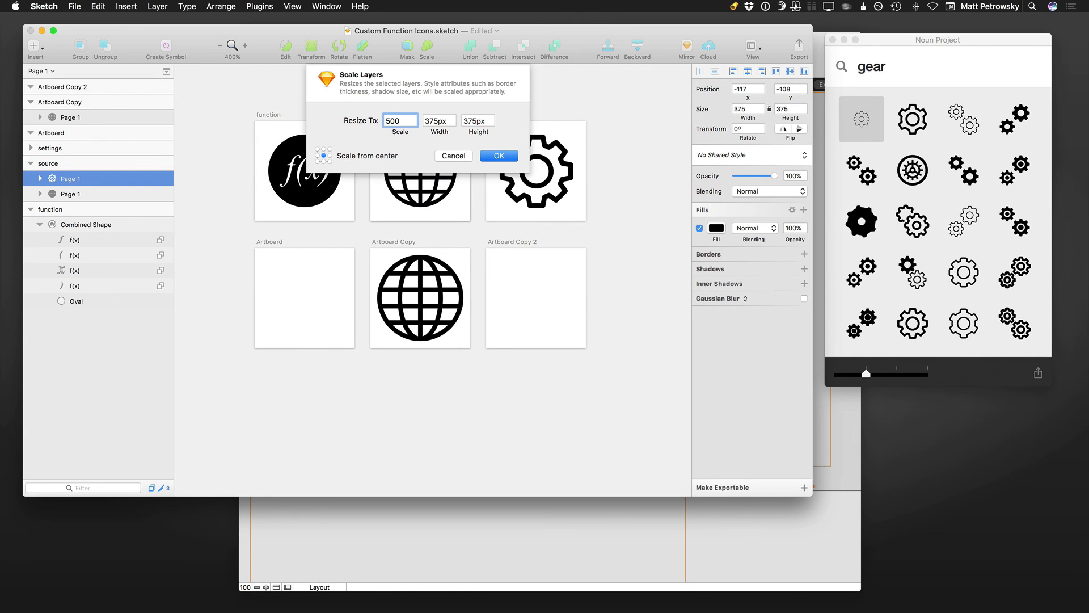
left_click(499, 155)
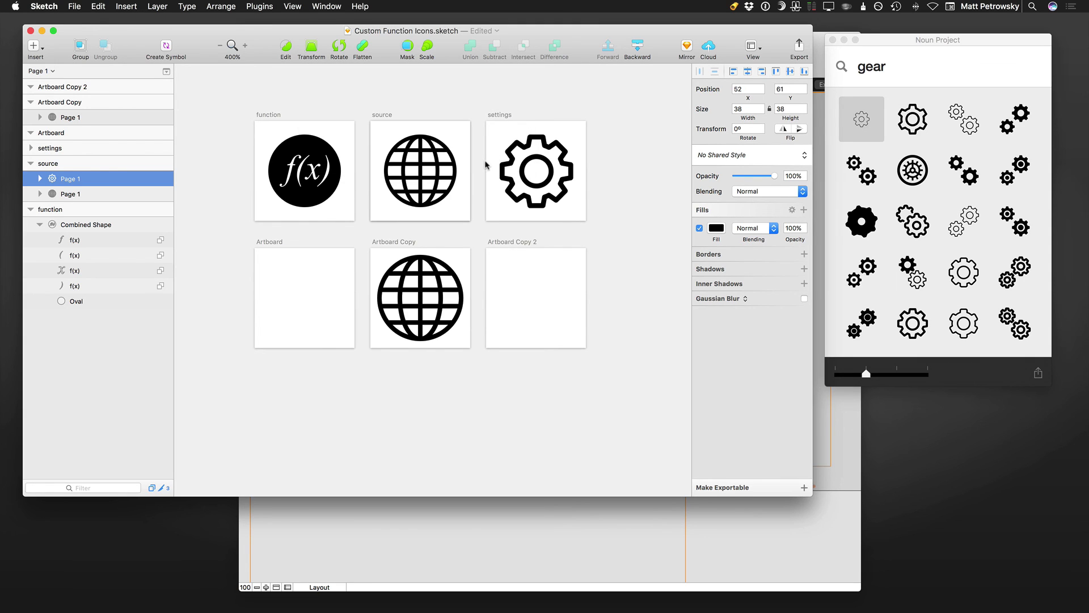
left_click_drag(54, 181, 79, 89)
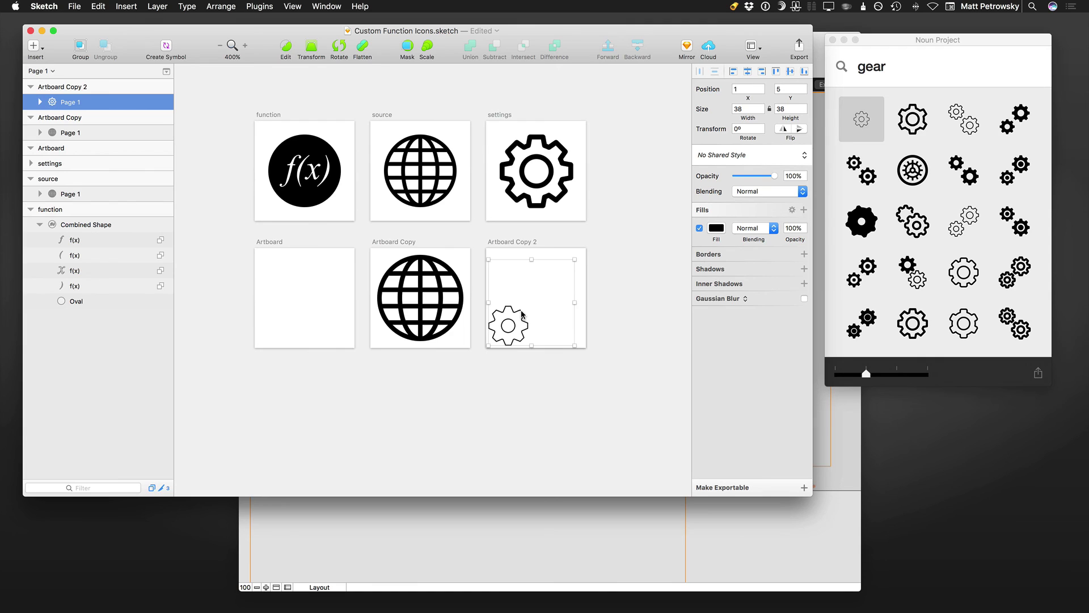
- Shift the thin gear shape inward within Artboard Copy 2 and scale it to 150%
left_click_drag(522, 314, 533, 303)
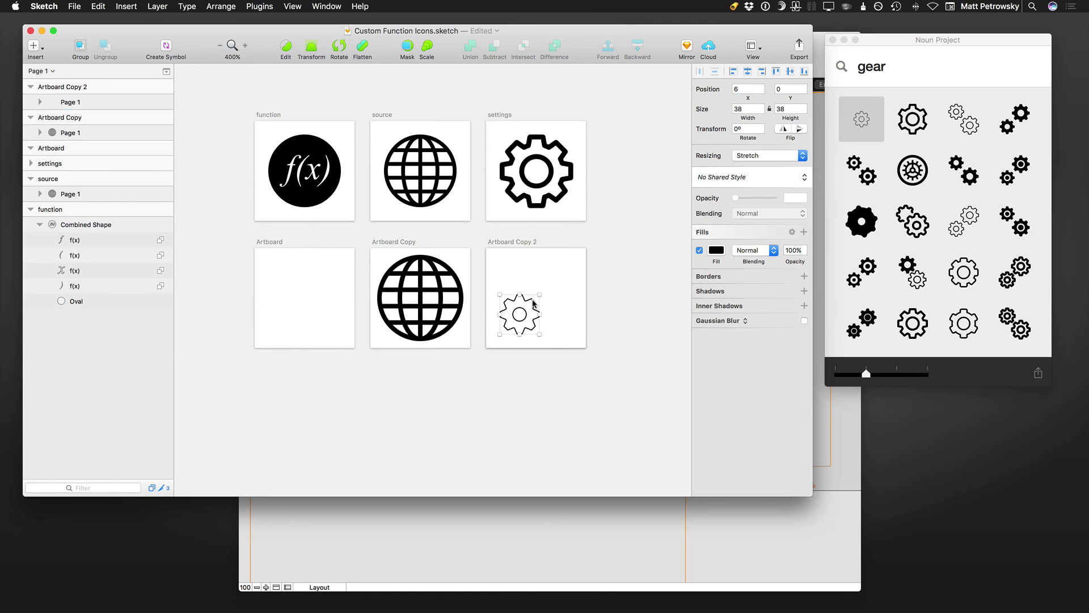
left_click(428, 47)
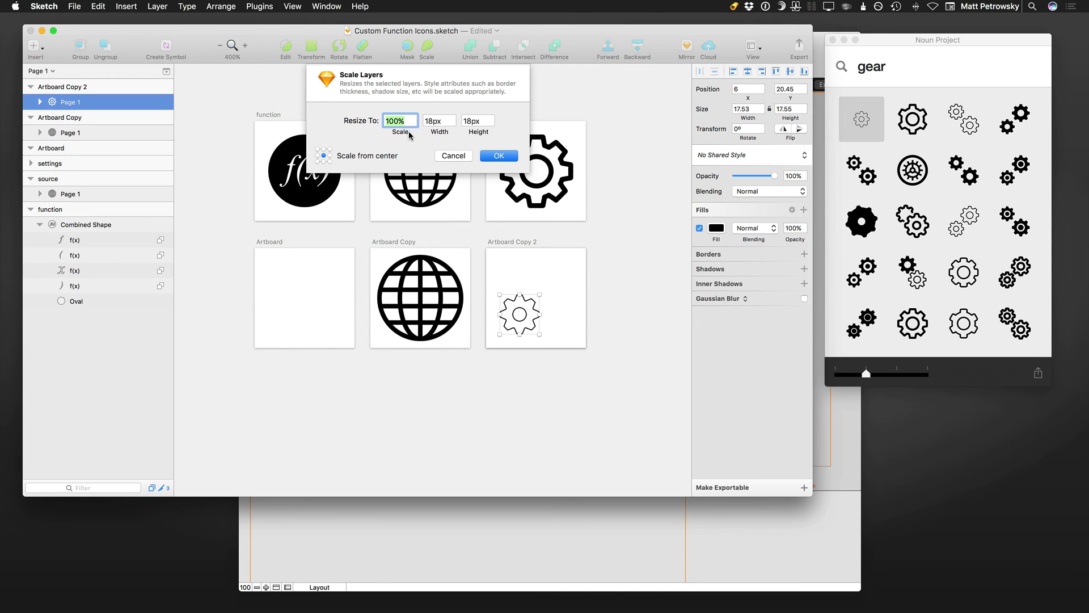
type("150")
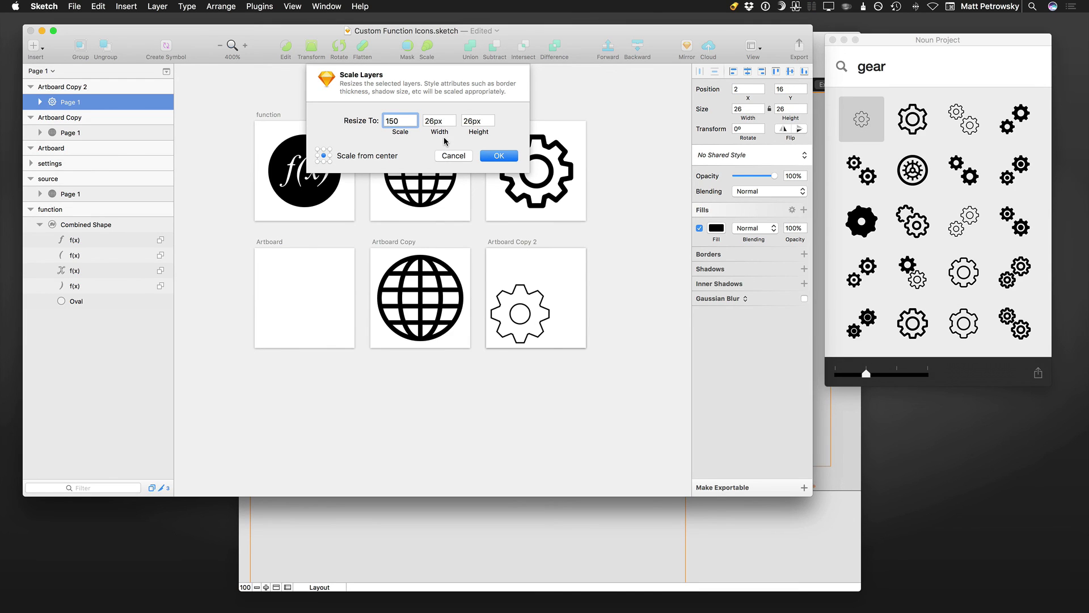
left_click(498, 156)
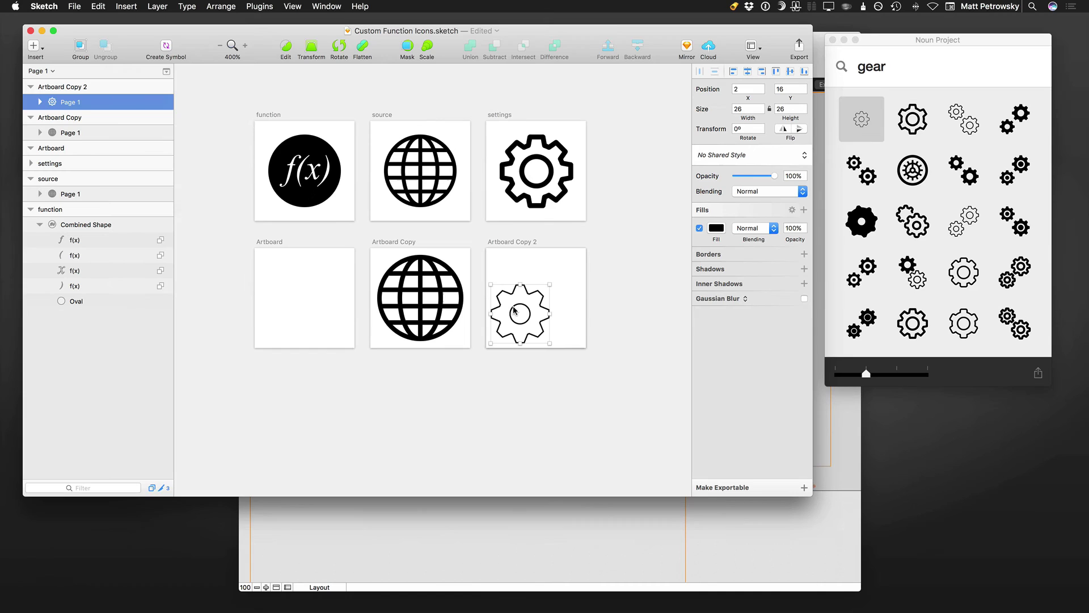
- Delete the thin gear from Artboard Copy 2
left_click(715, 332)
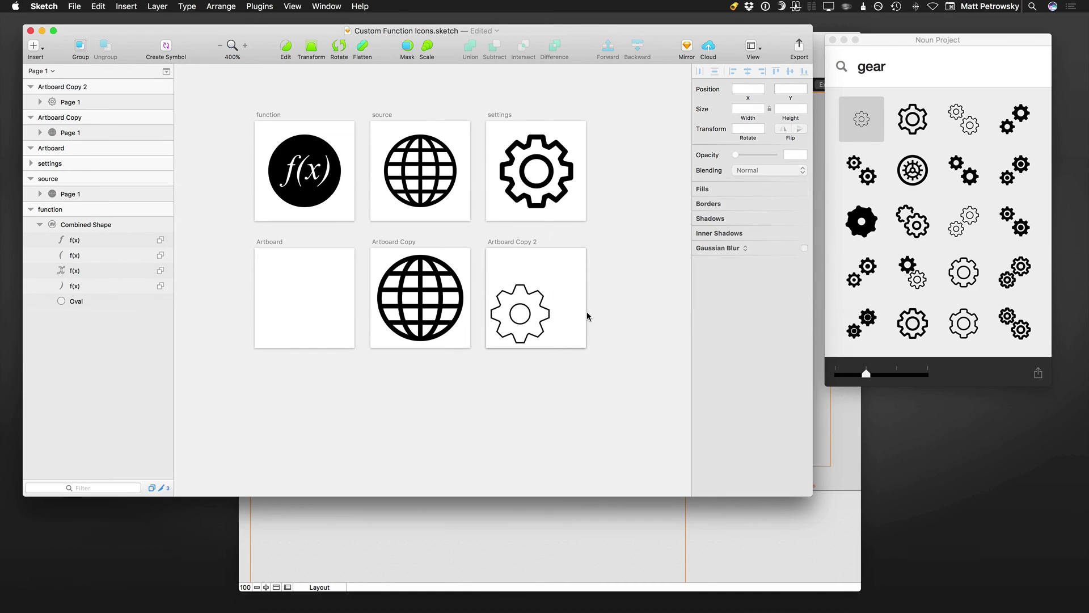
left_click(602, 328)
key("Delete")
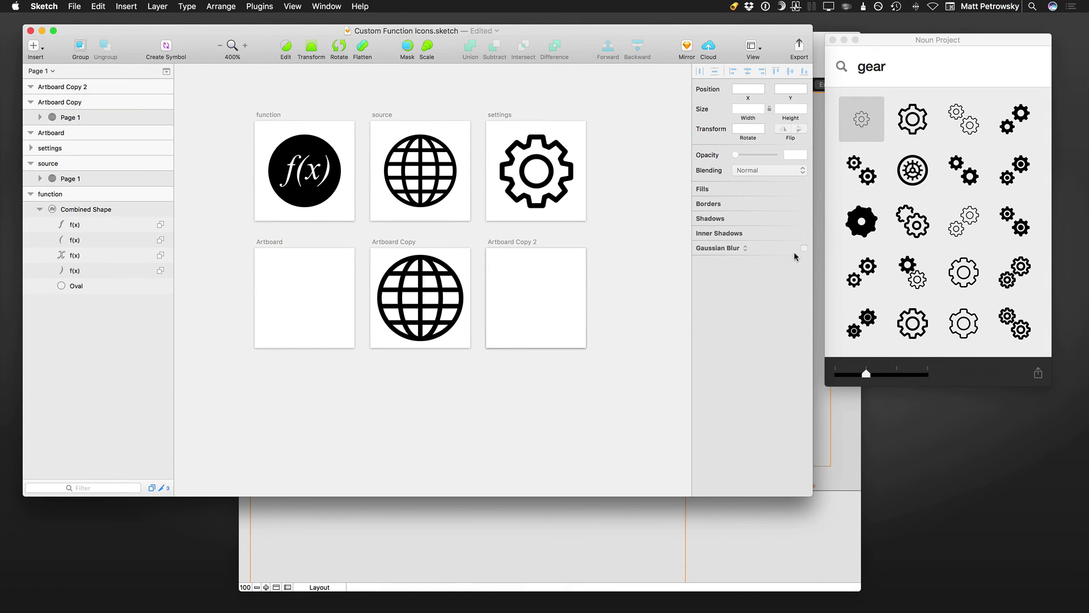
- Pick a bolder outlined gear further down the Noun Project results and bring it into the Sketch document over Artboard Copy 2
scroll(920, 186, "down", 3)
scroll(920, 186, "down", 1)
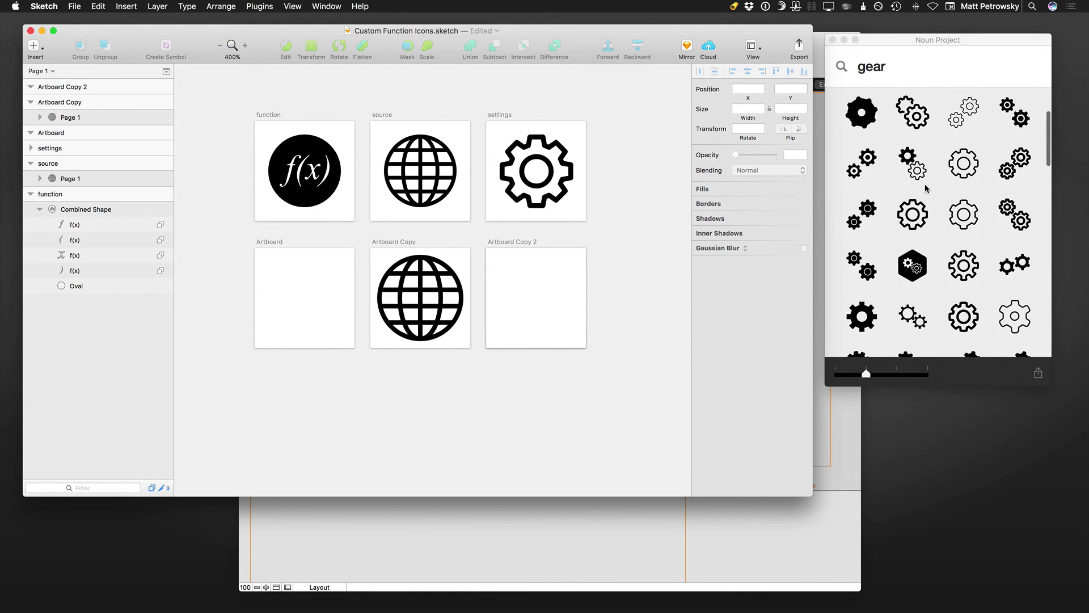
left_click(916, 218)
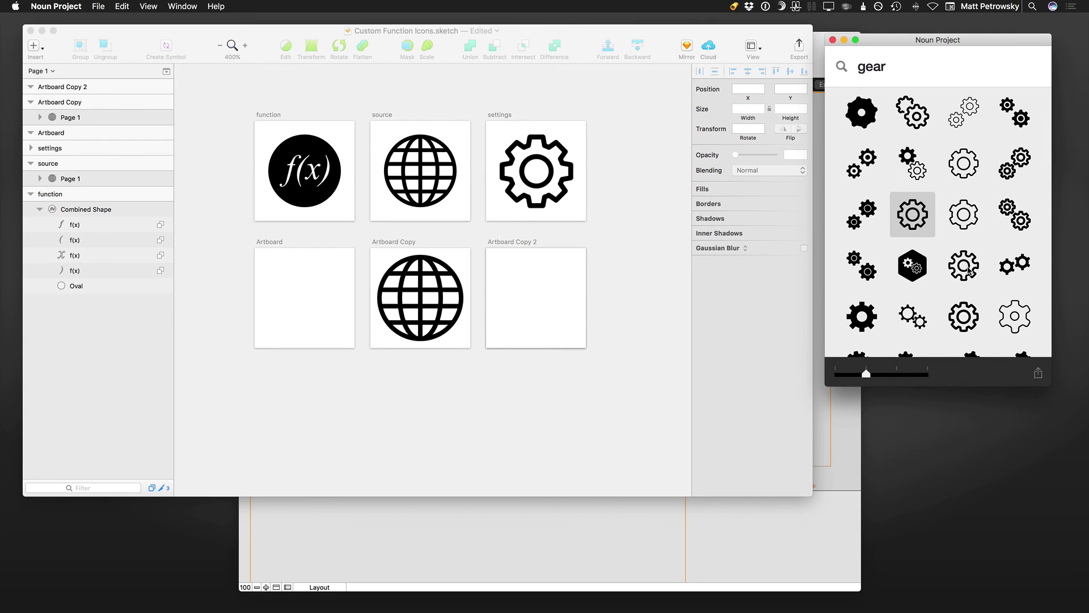
left_click(971, 272)
mouse_move(971, 271)
left_mouse_down()
mouse_move(877, 264)
mouse_move(527, 298)
left_mouse_up()
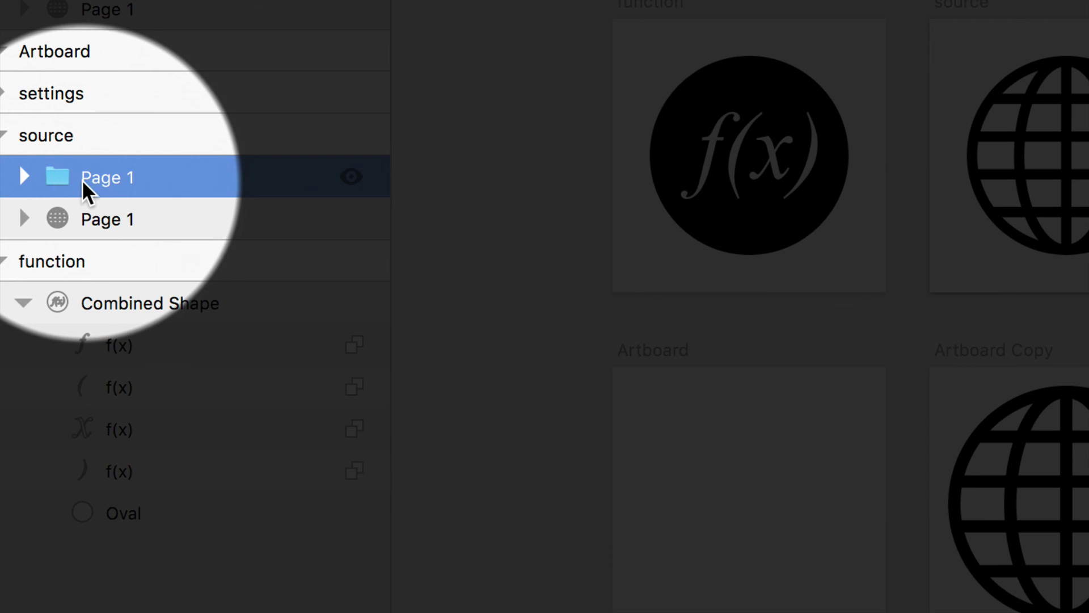
- Move the Fill 2 and Fill 1 shapes from the imported gear's Page 1 group into Artboard Copy 2 and delete the emptied group
left_click(25, 176)
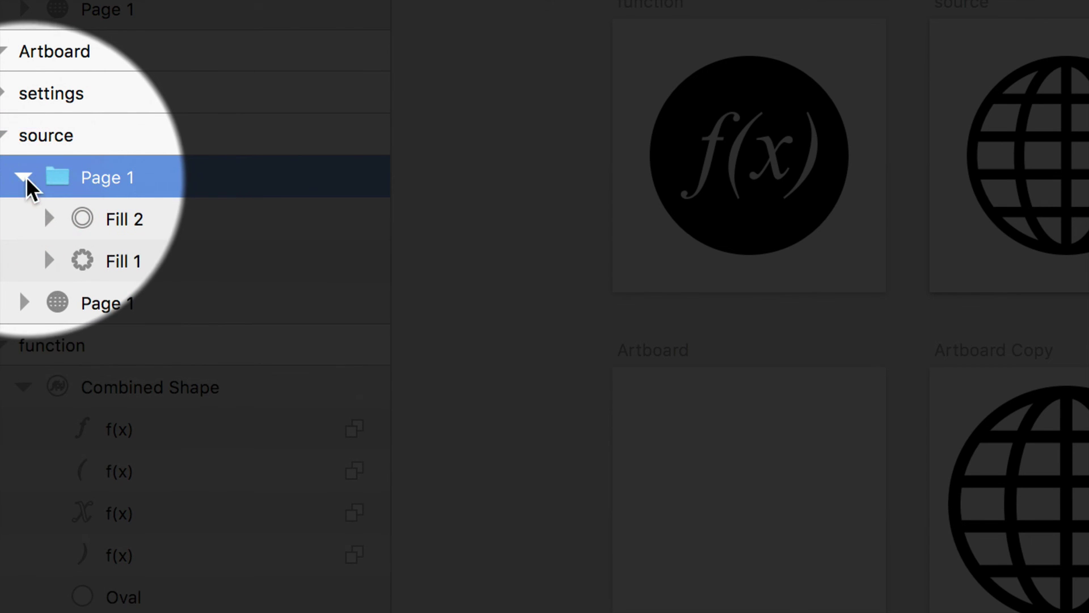
left_click(90, 228)
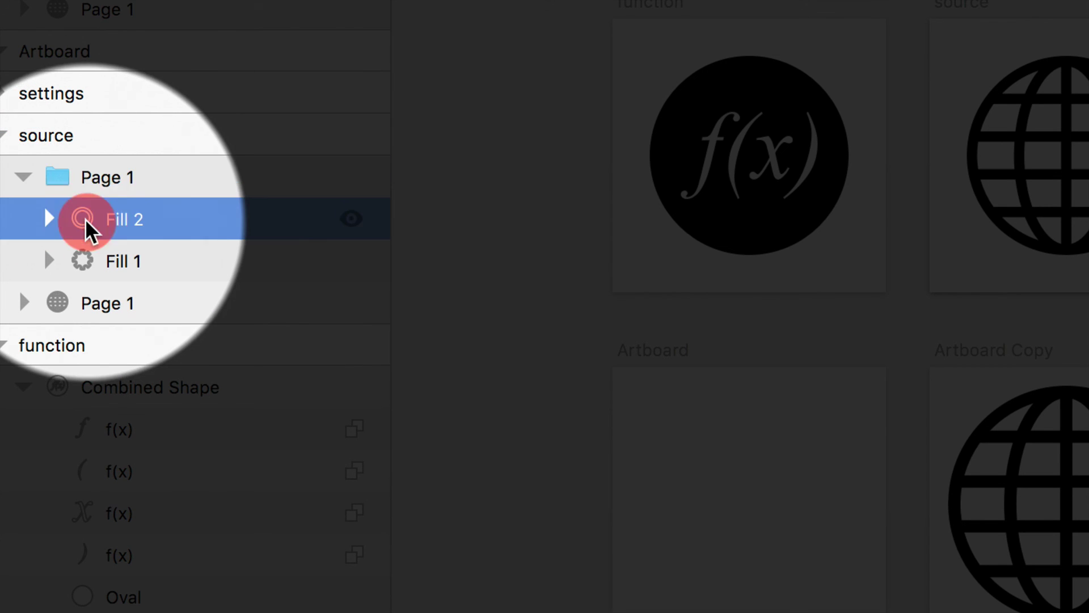
left_click(86, 260)
left_click(86, 224)
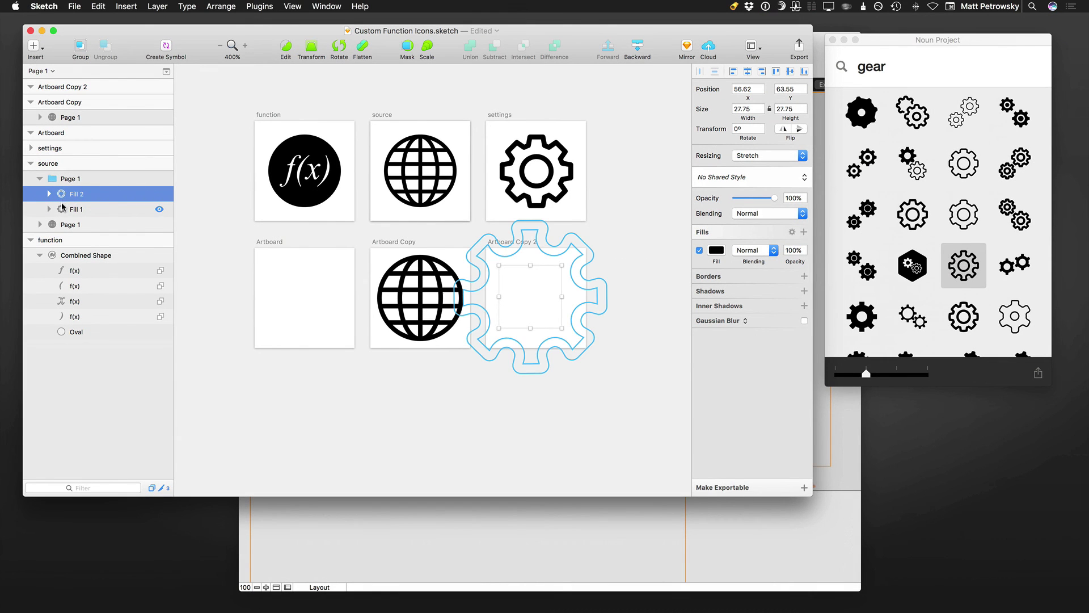
left_click(49, 210)
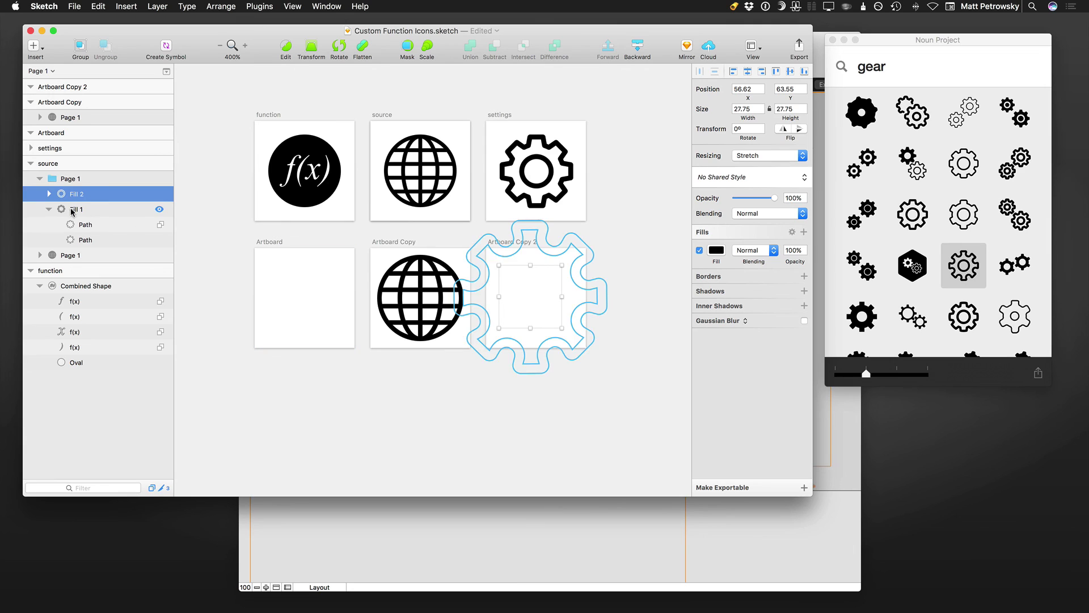
left_click(48, 209)
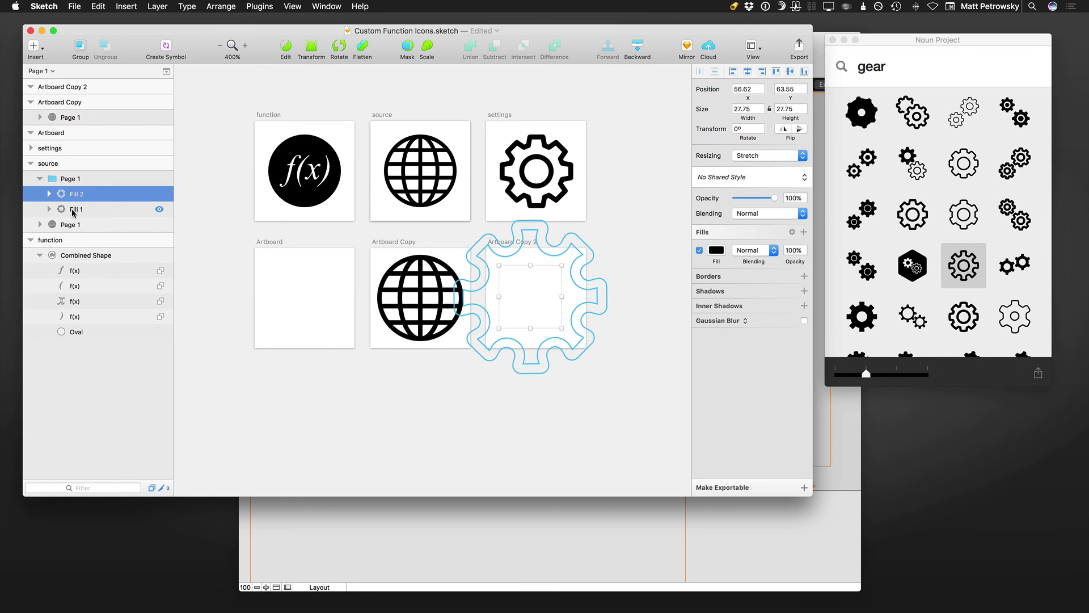
left_click(73, 211)
left_click(66, 194, "shift")
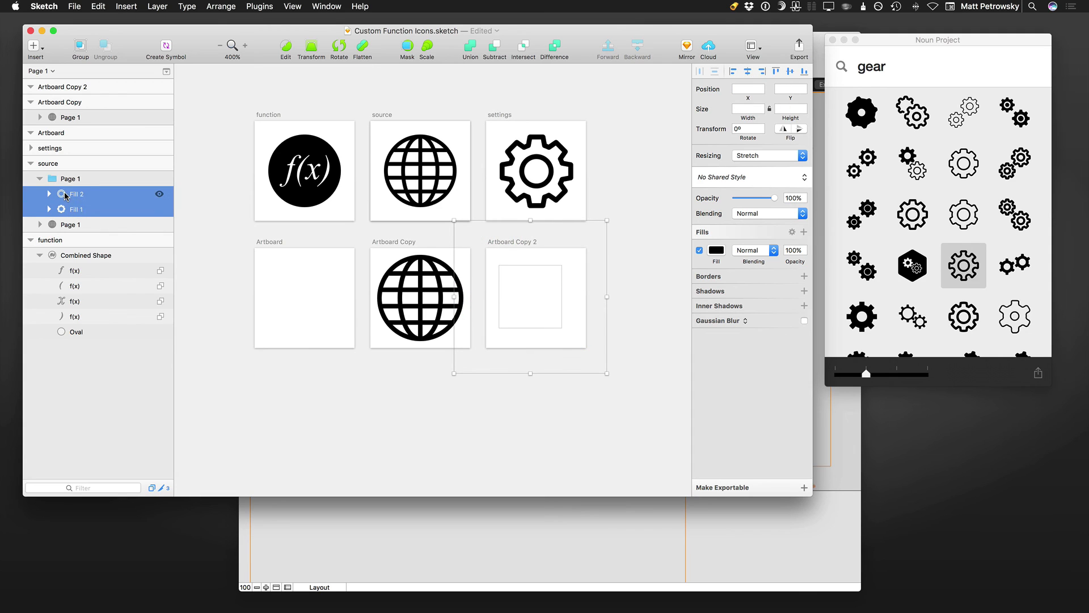
left_click_drag(66, 194, 98, 88)
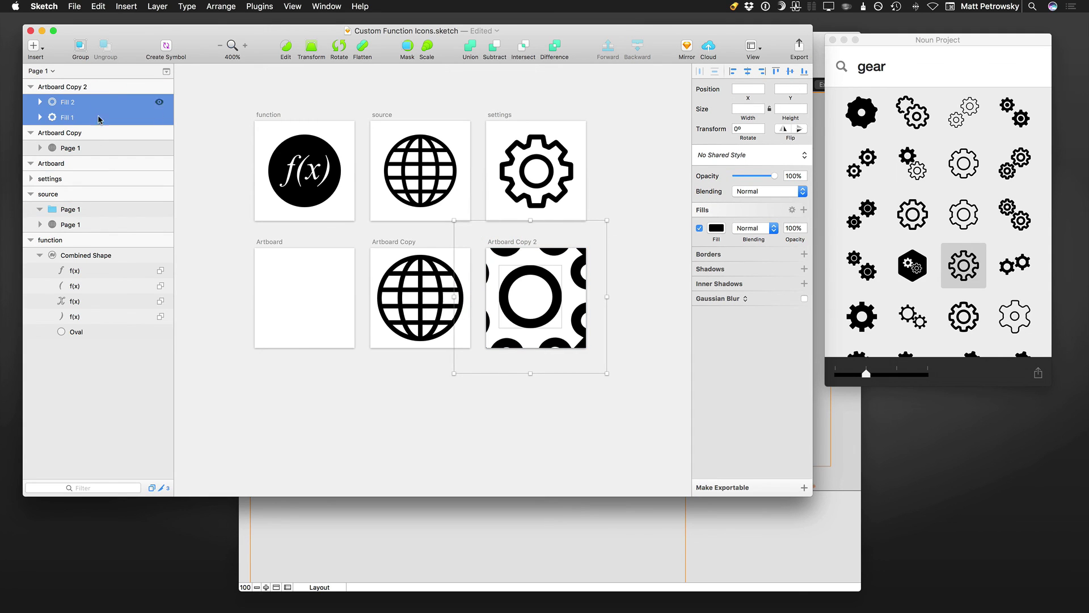
left_click(52, 211)
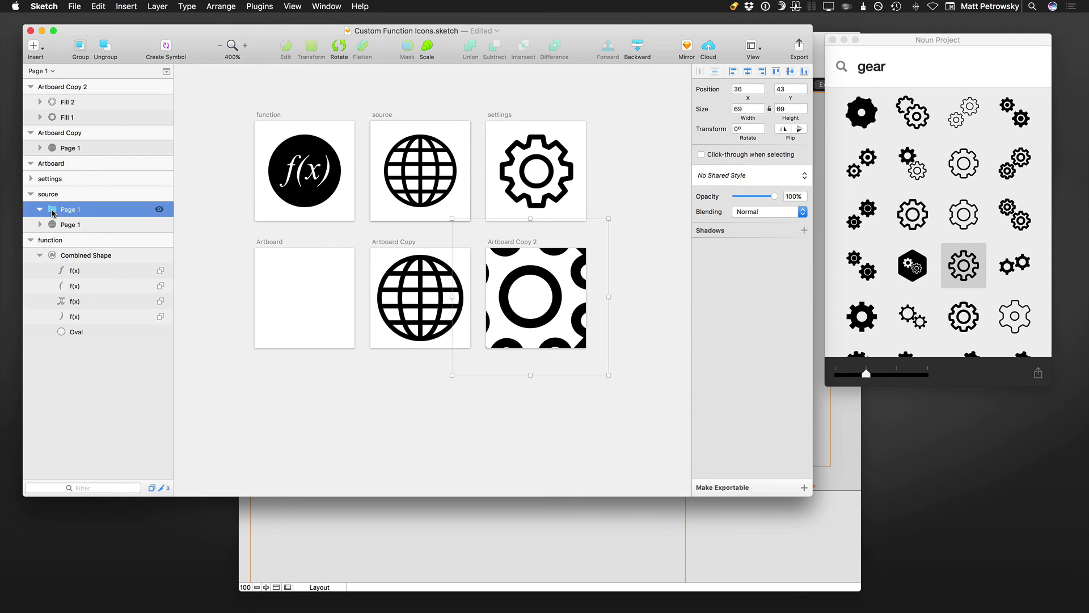
key("Delete")
- Scale the Fill 2 and Fill 1 gear shapes together to 50% and centre them in Artboard Copy 2
left_click(79, 102)
left_click(87, 118, "shift")
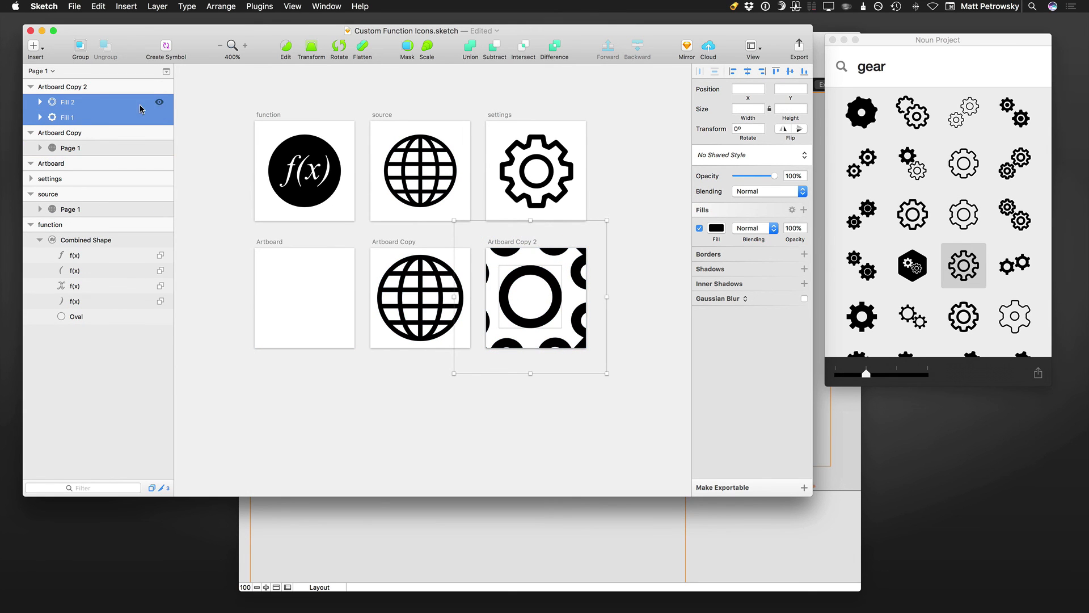
left_click(427, 47)
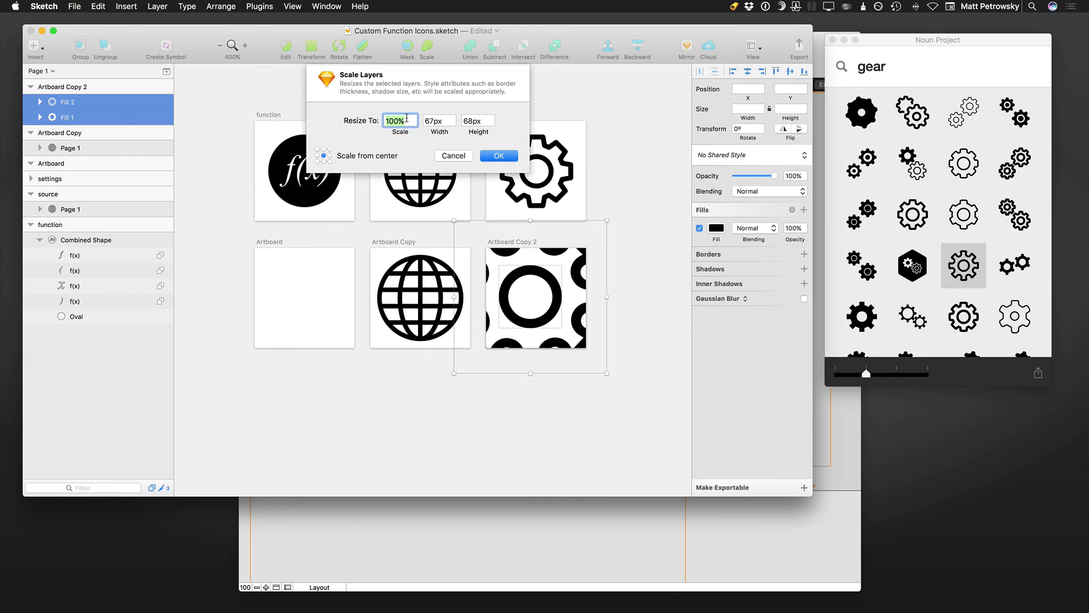
type("50")
left_click(498, 156)
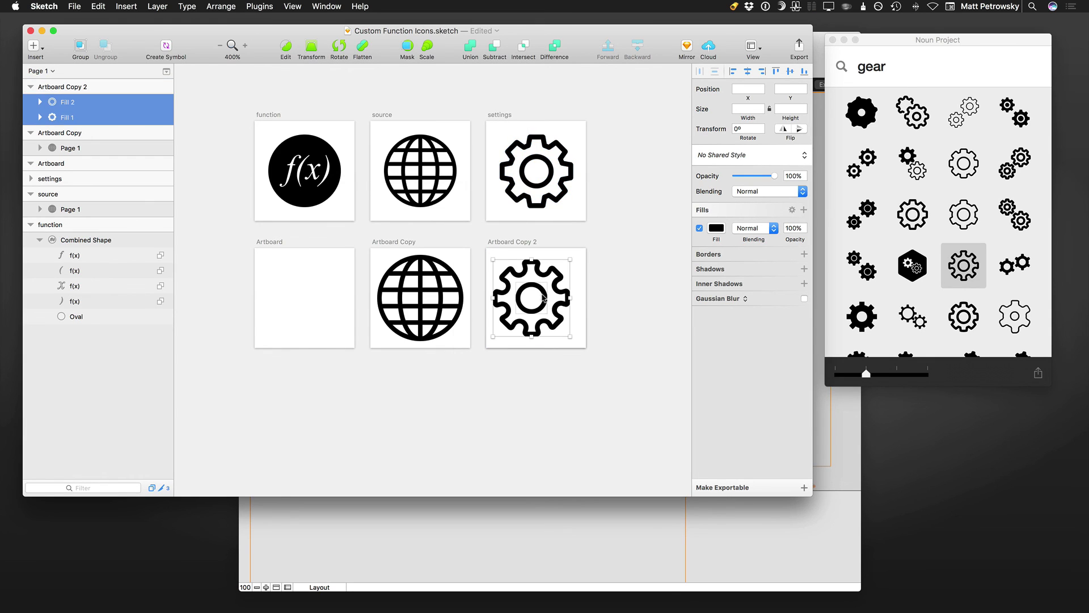
left_click_drag(535, 267, 538, 270)
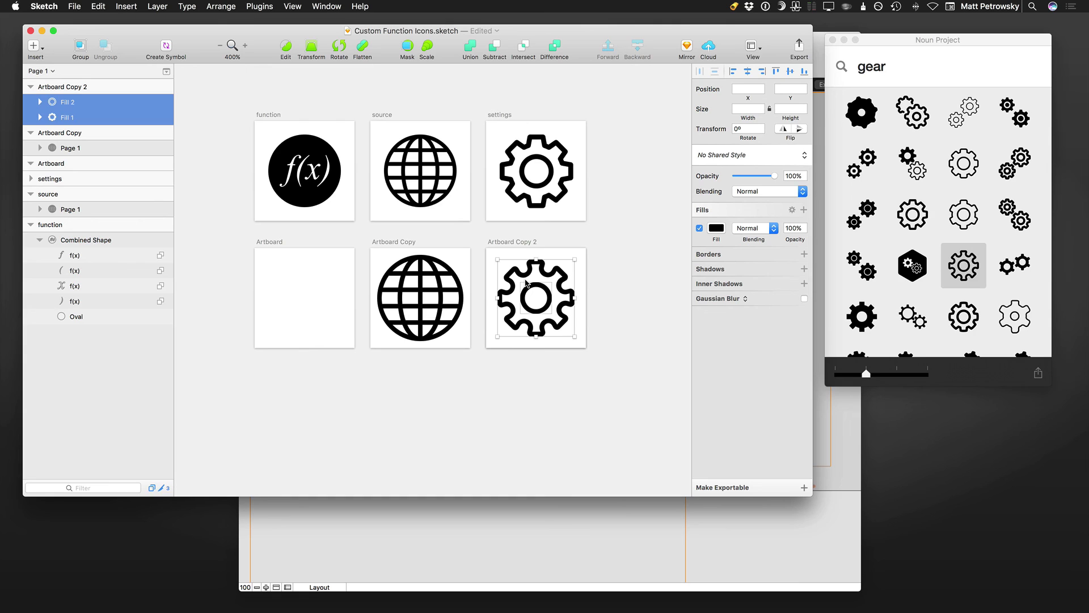
- Select the empty Artboard together with the lower-row globe and gear shapes and make them exportable in SVG format
left_click(522, 247)
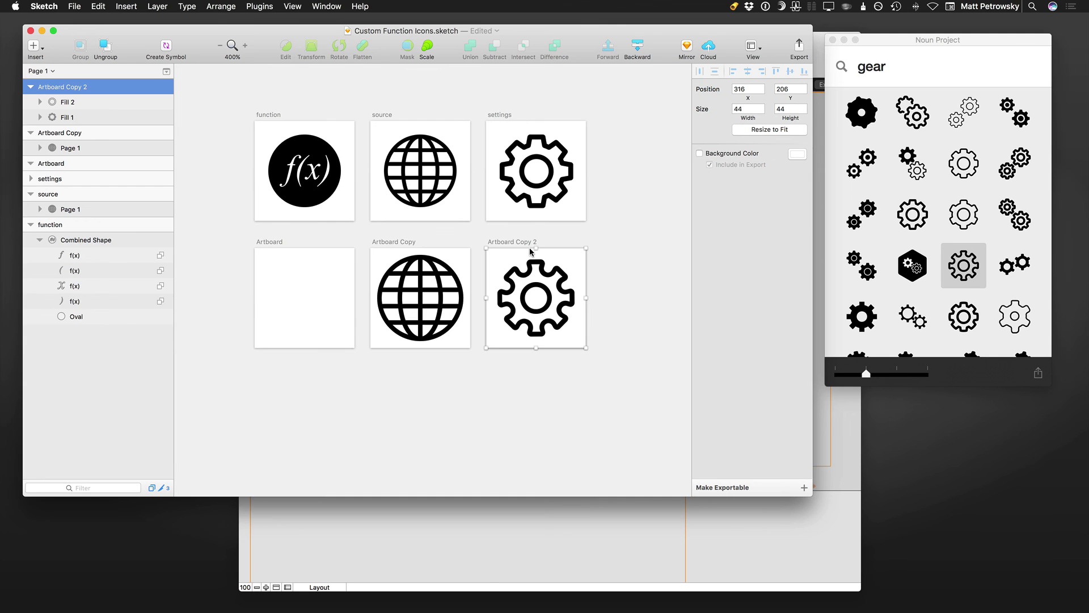
left_click_drag(626, 372, 236, 233)
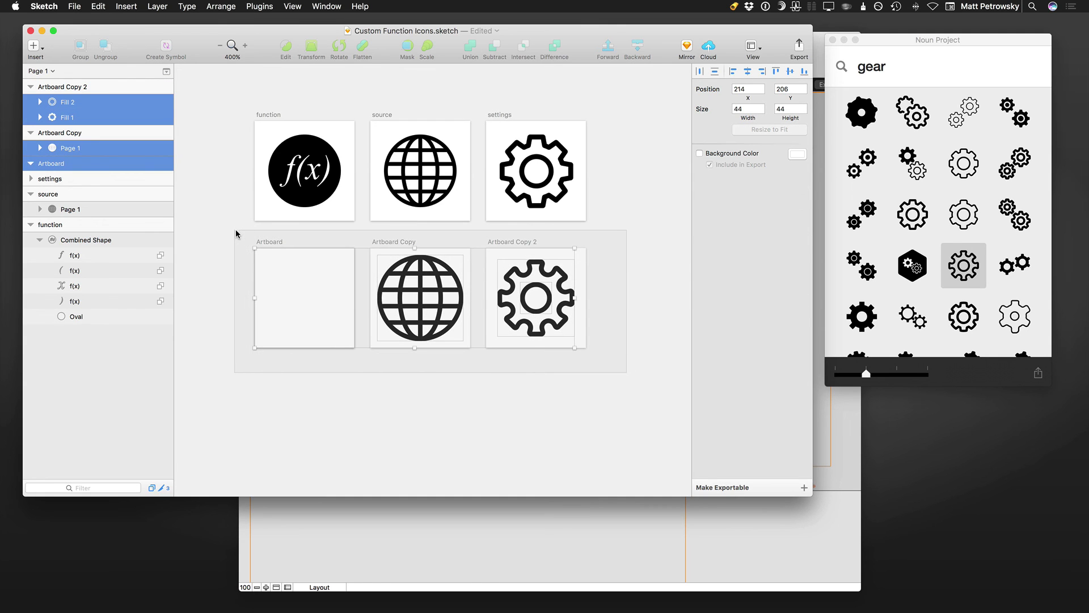
left_click_drag(235, 233, 236, 232)
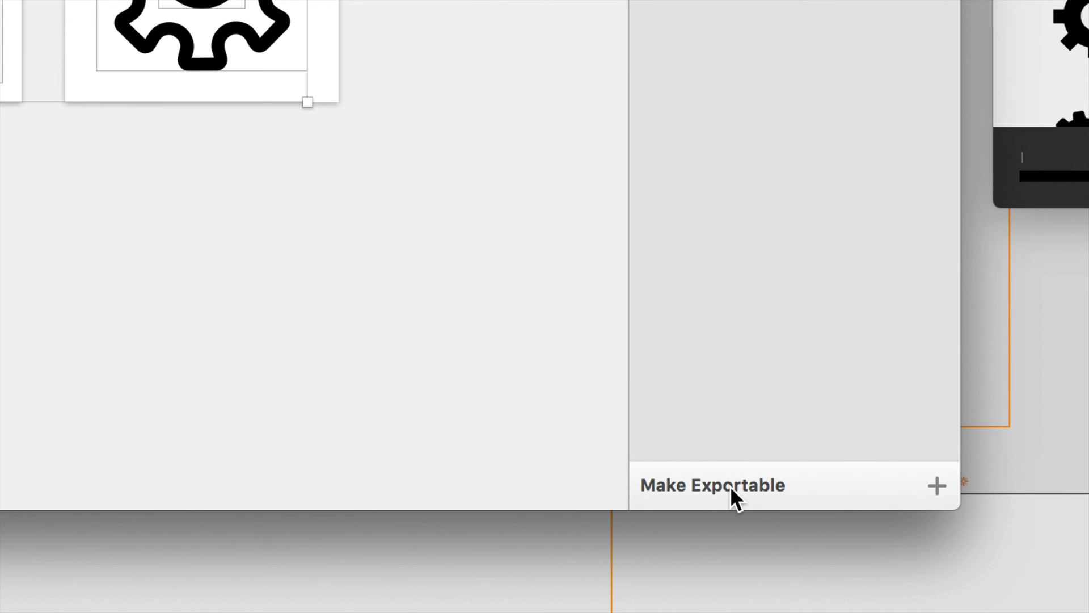
left_click(730, 486)
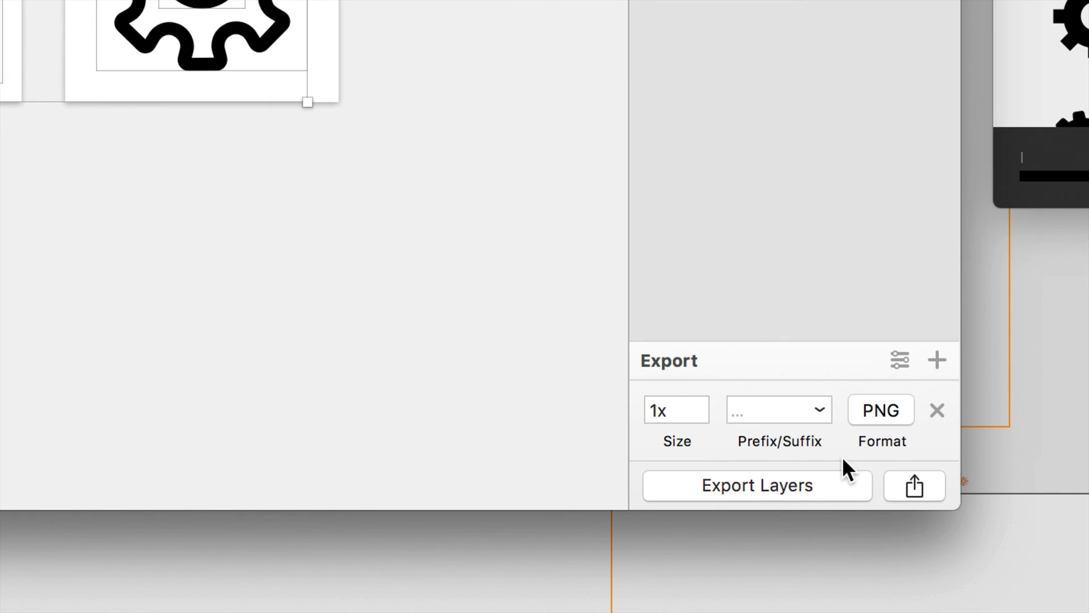
left_click(894, 406)
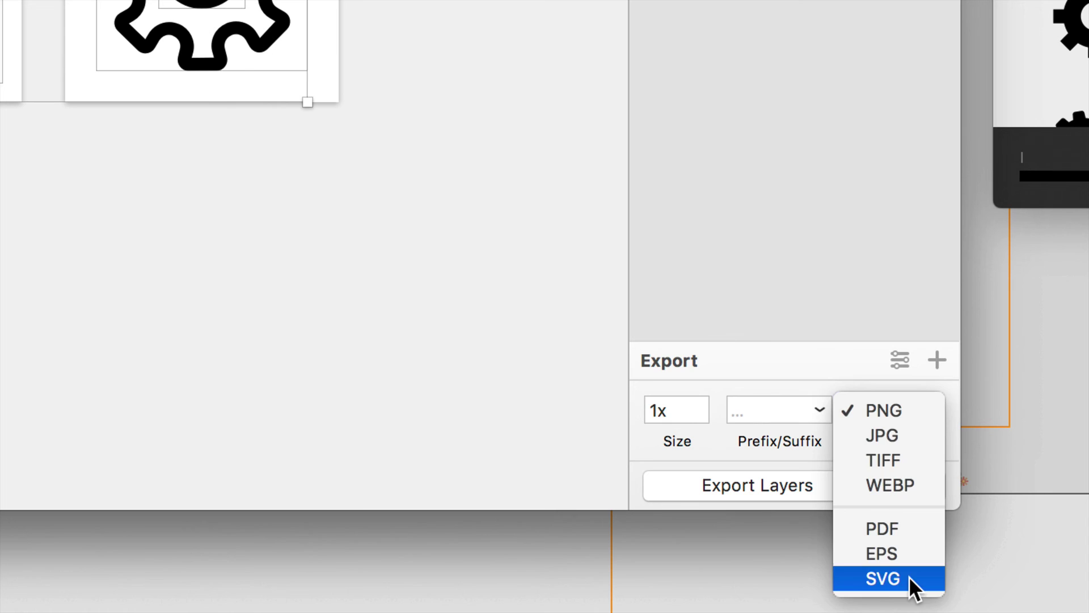
left_click(909, 576)
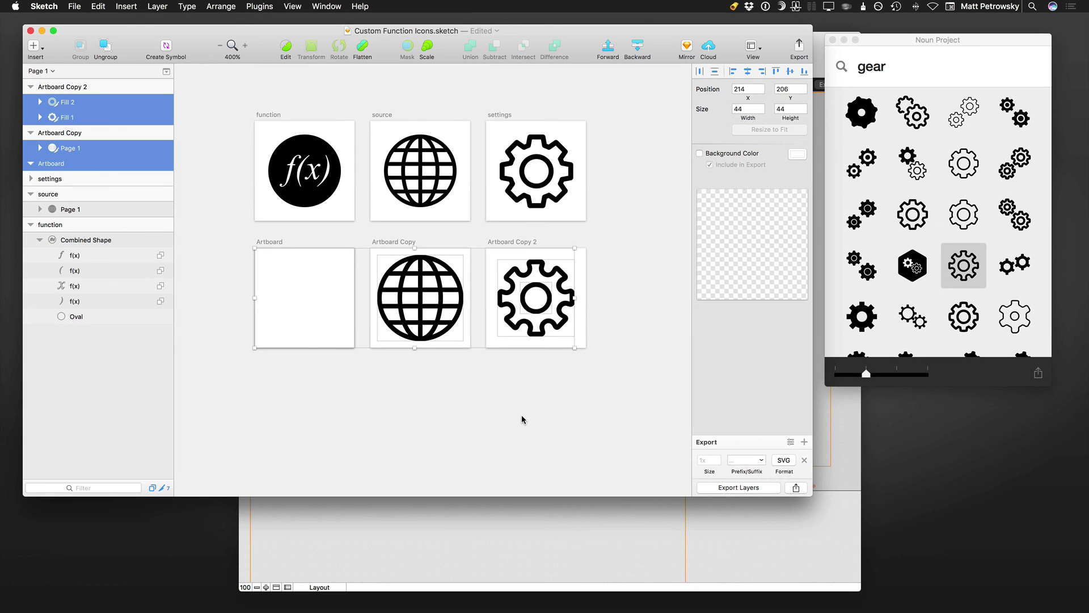
- Check the export settings of the lower-row artboards against those of the globe and gear shapes
left_click(522, 419)
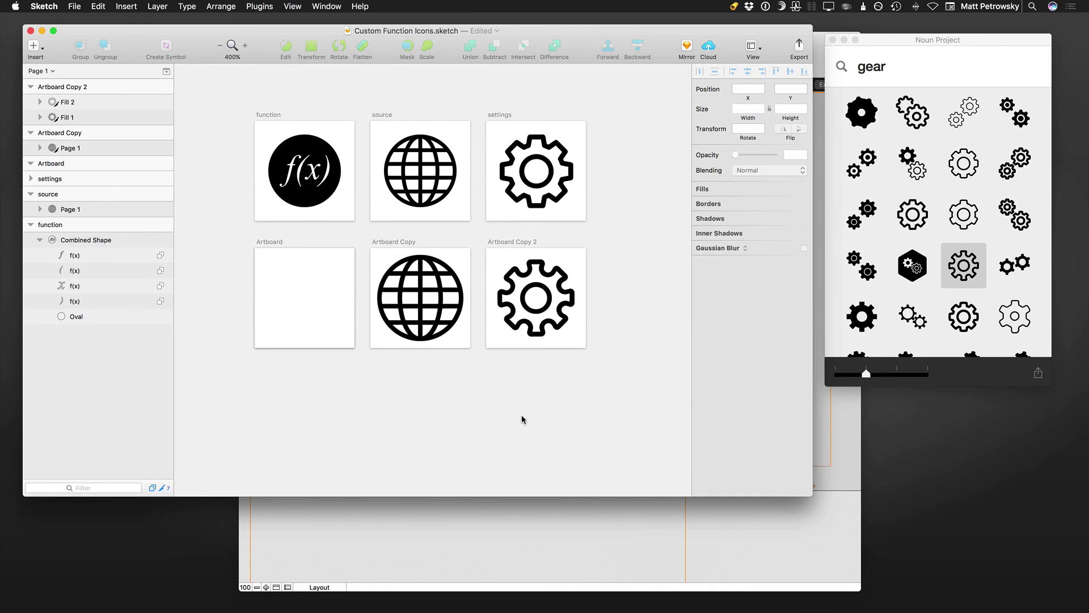
left_click(272, 242)
left_click(384, 243)
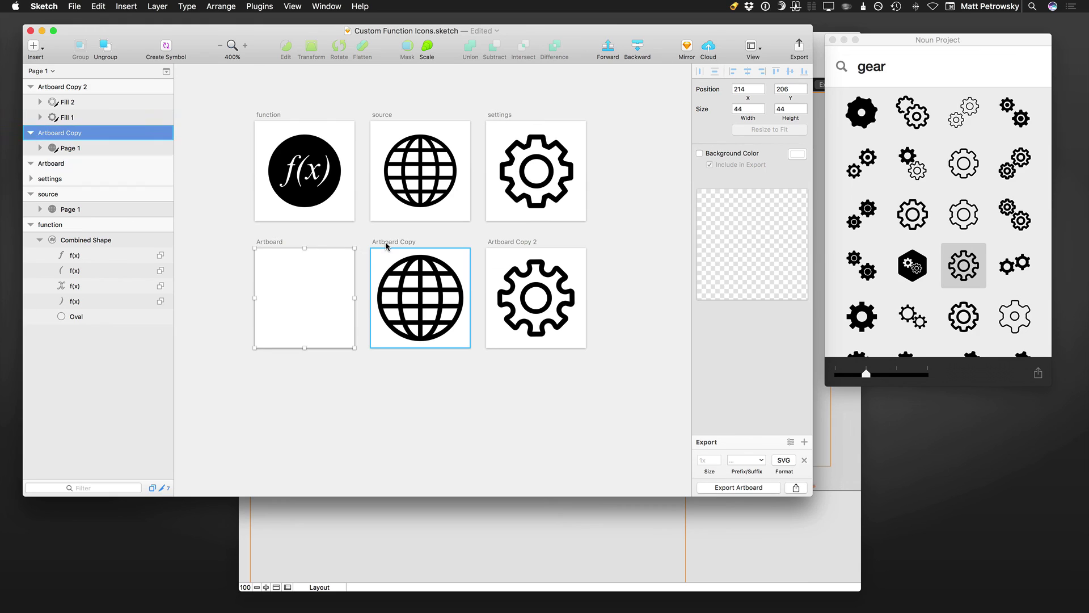
left_click(516, 246)
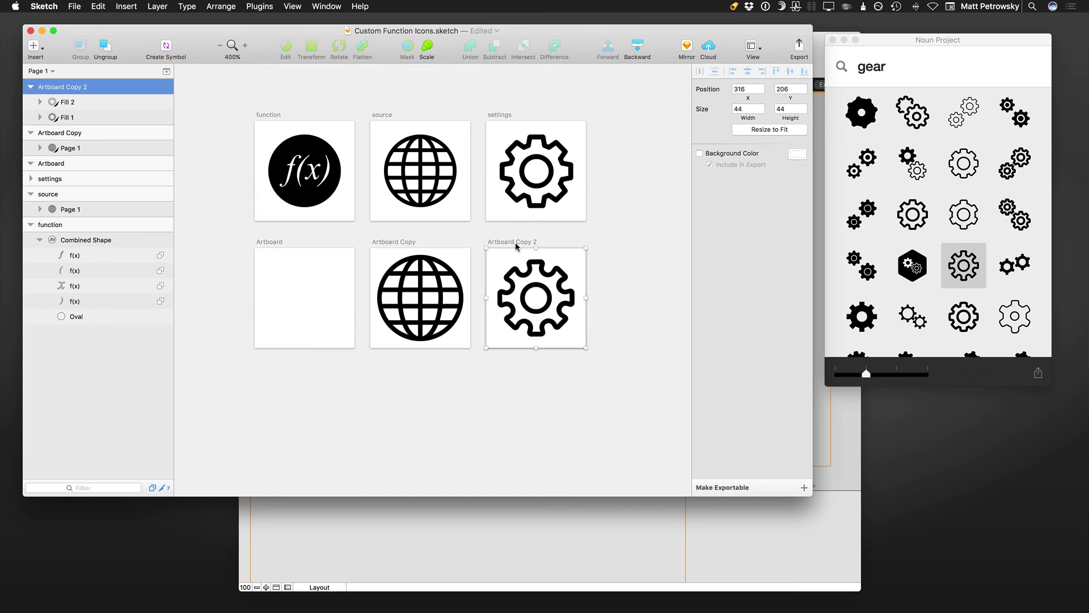
left_click_drag(606, 363, 383, 237)
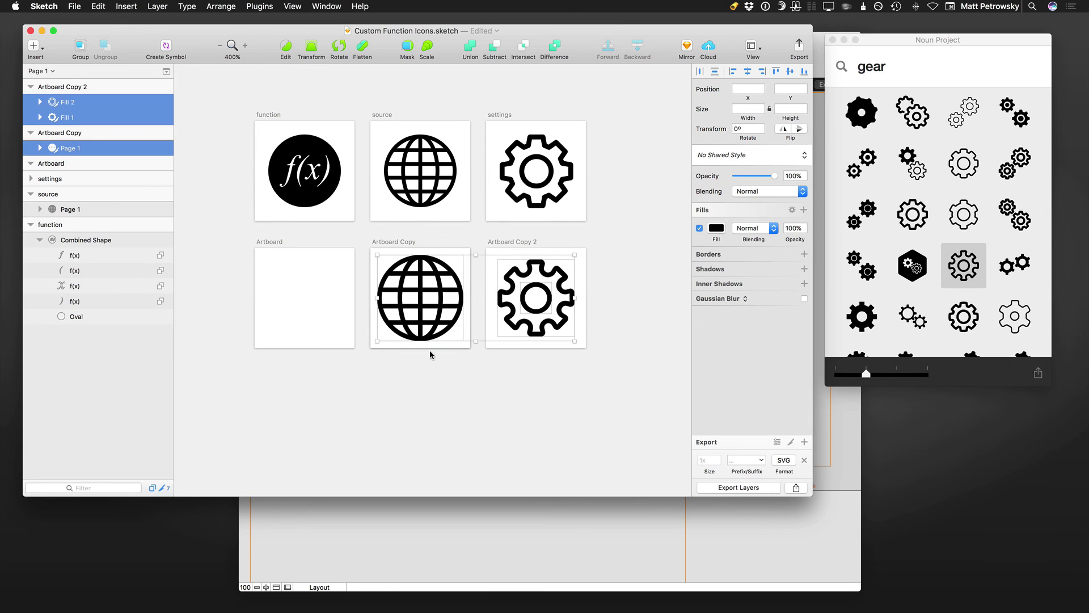
left_click(417, 309)
- Rename the globe's Artboard Copy as earth and the gear's Artboard Copy 2 as gear2
left_click(390, 242)
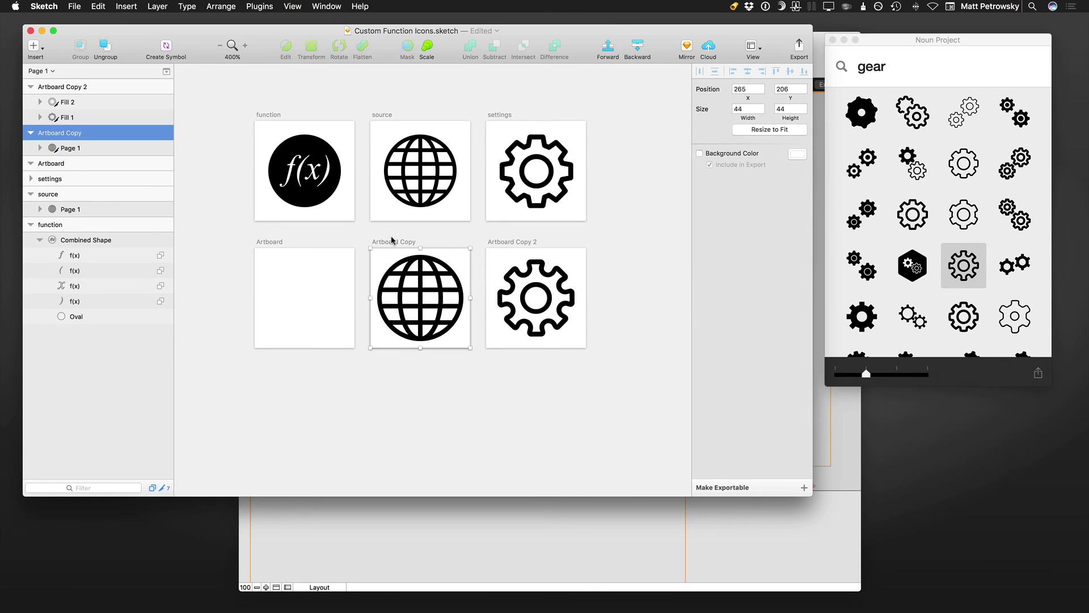
double_click(59, 132)
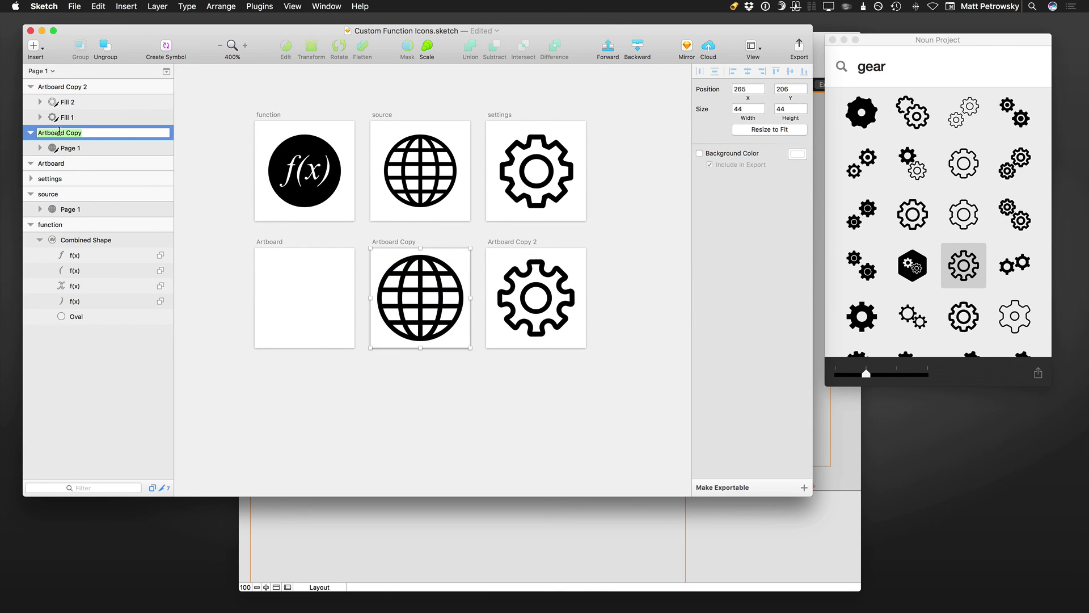
type("earth")
key("Tab")
left_click(519, 242)
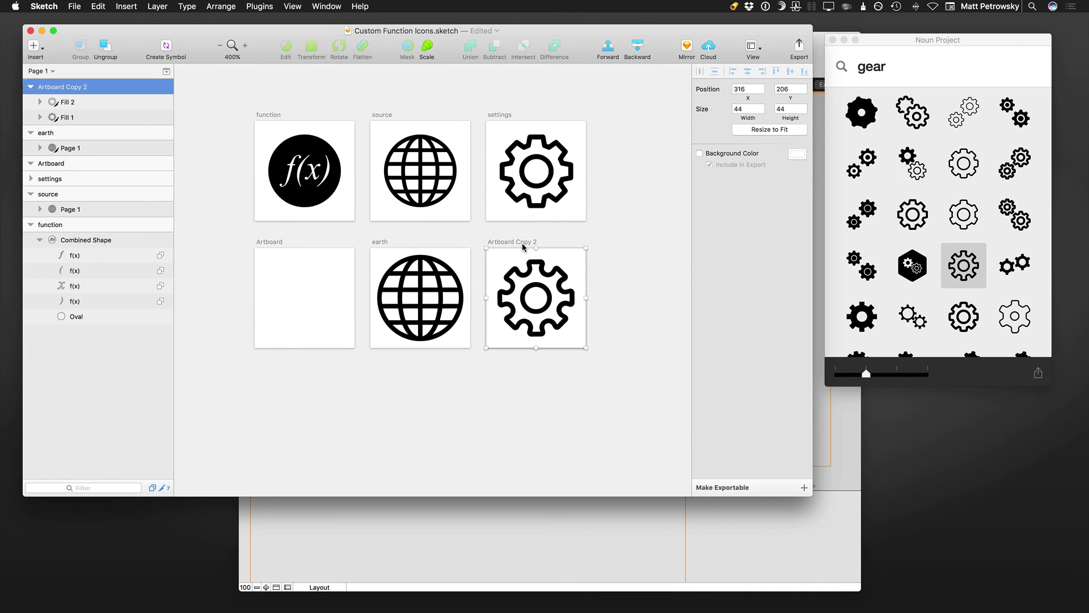
double_click(69, 87)
type("gear2")
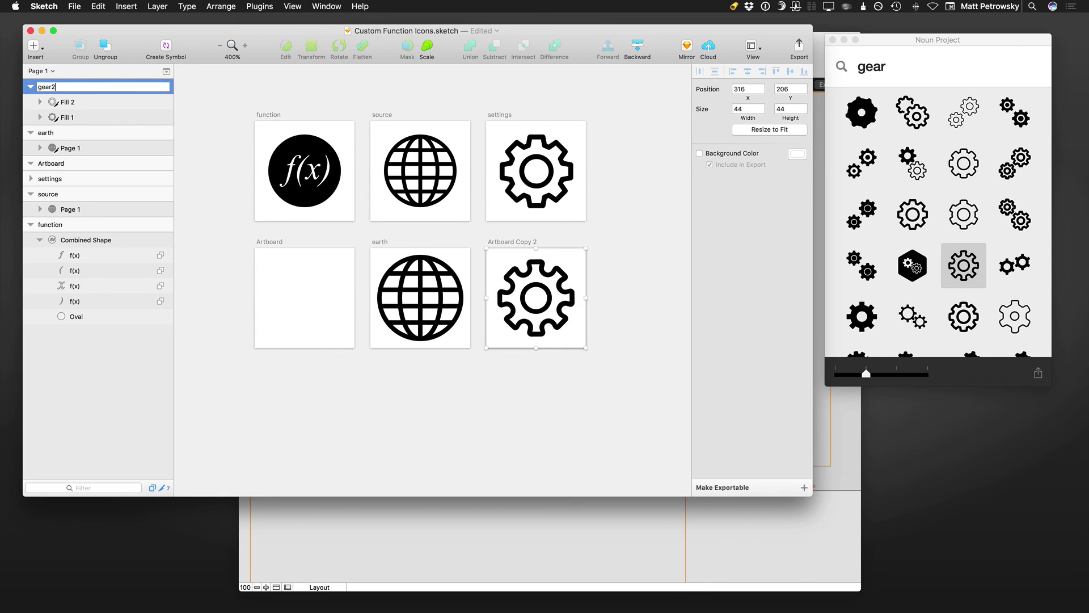
left_click(194, 131)
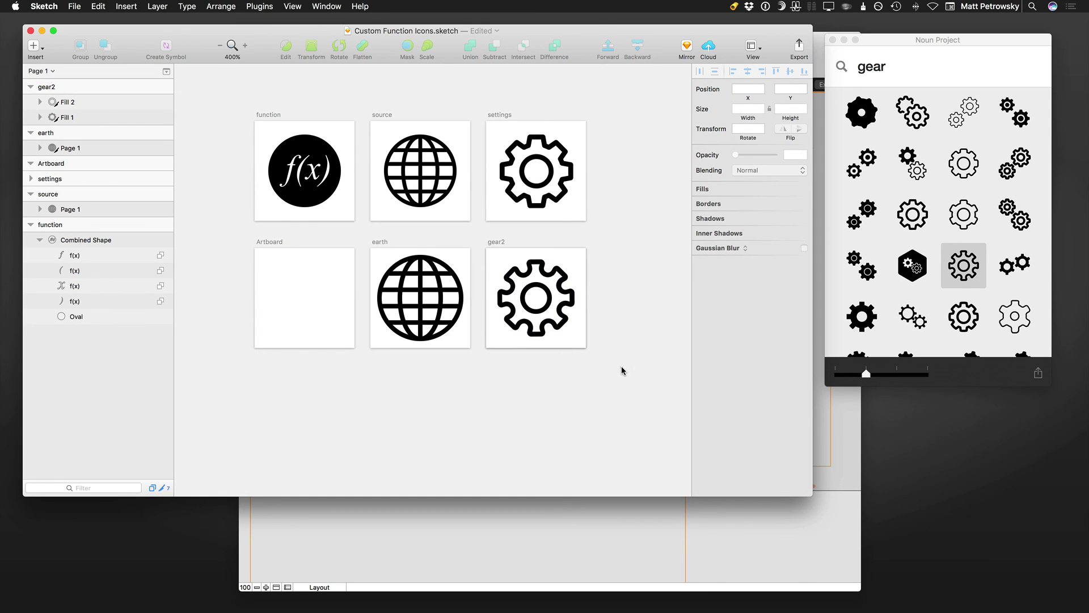
- Examine how the function icon's Combined Shape is built from the f(x) glyph paths and the Oval, including the available boolean operations
left_click_drag(621, 368, 415, 239)
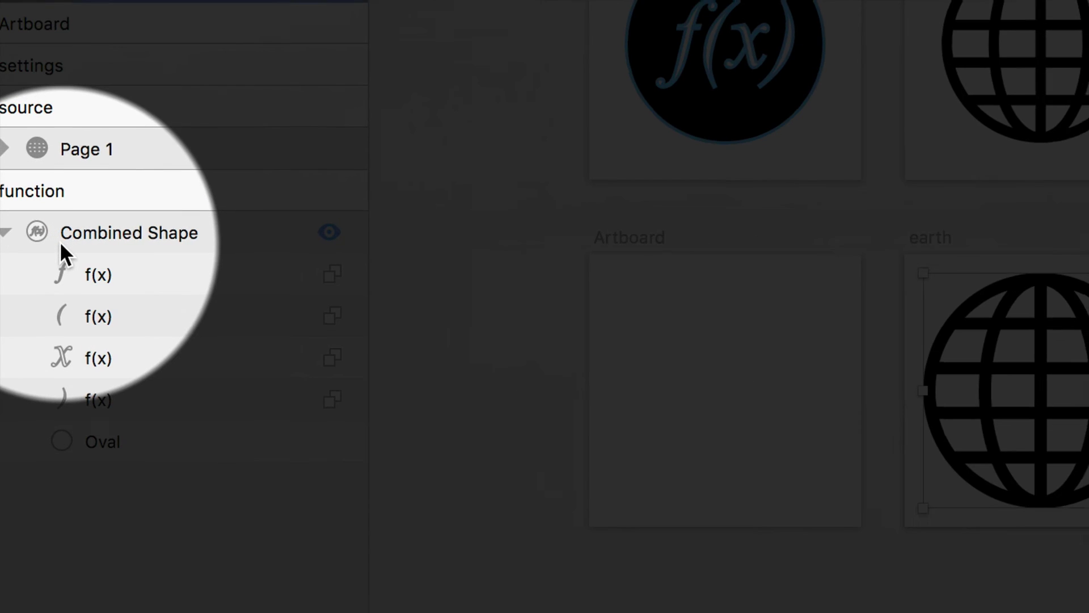
left_click(71, 276)
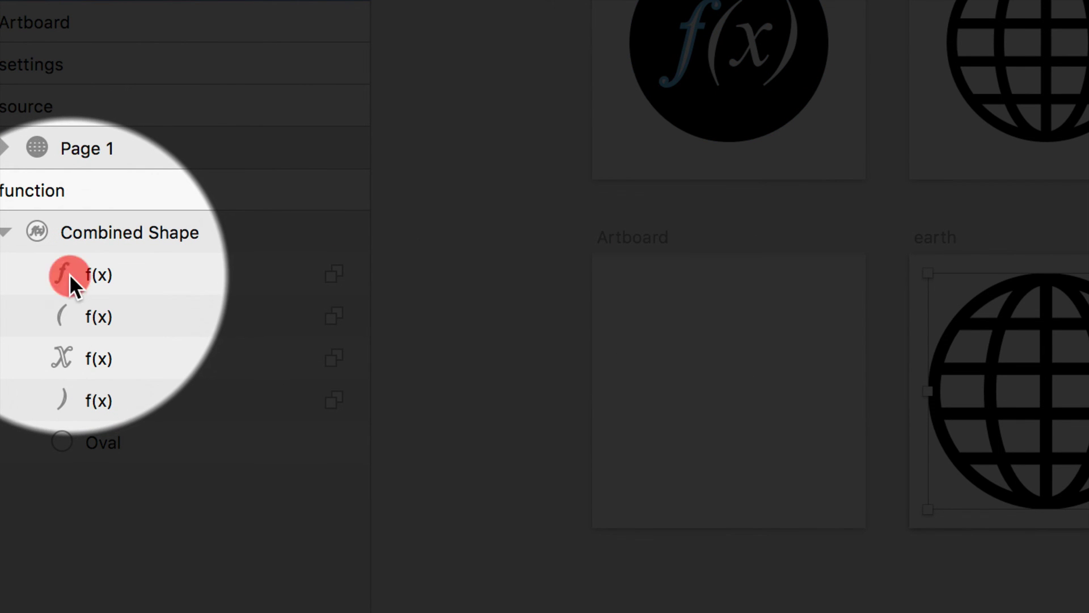
left_click(72, 314)
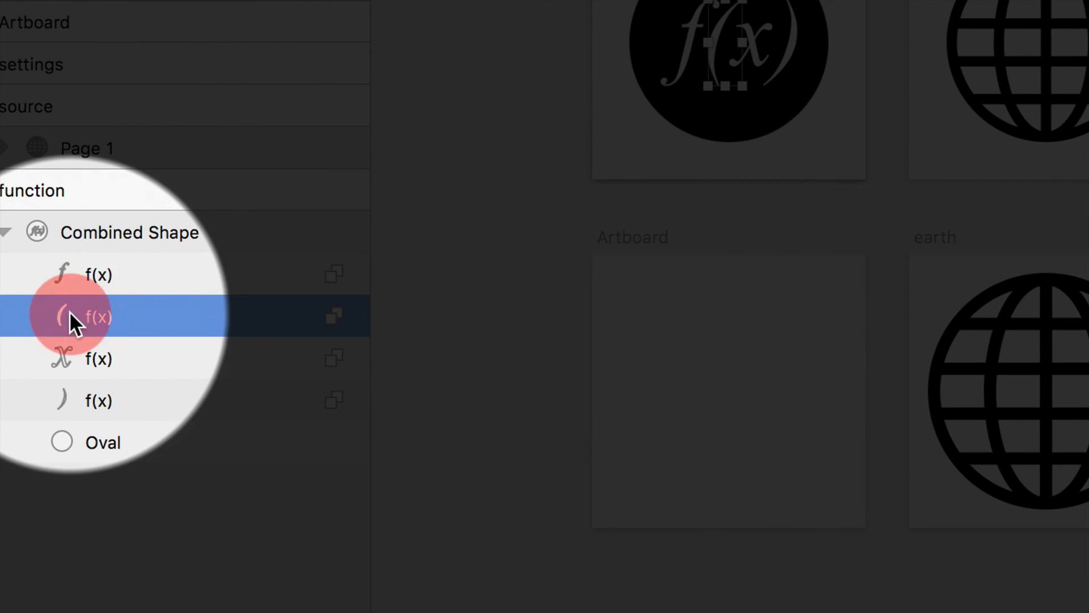
left_click(70, 358)
left_click(67, 398)
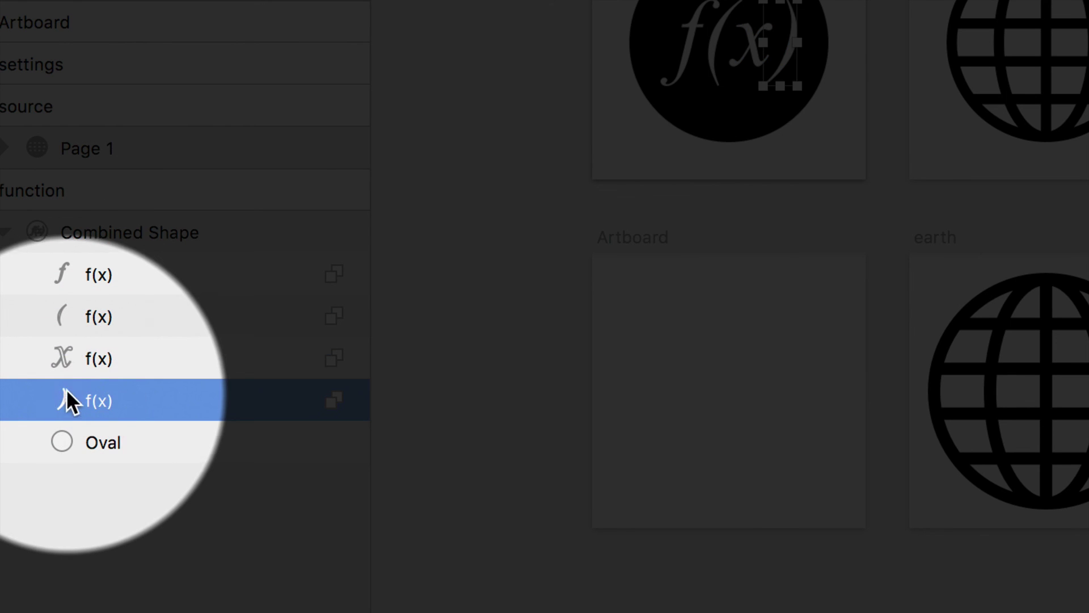
left_click(66, 357)
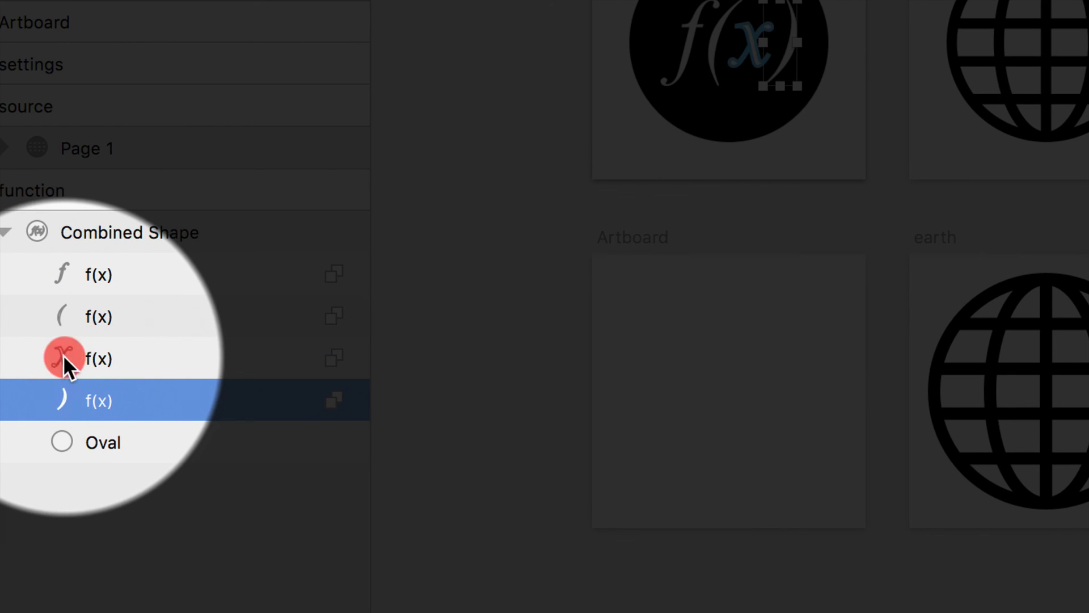
left_click(65, 267)
left_click(69, 386, "shift")
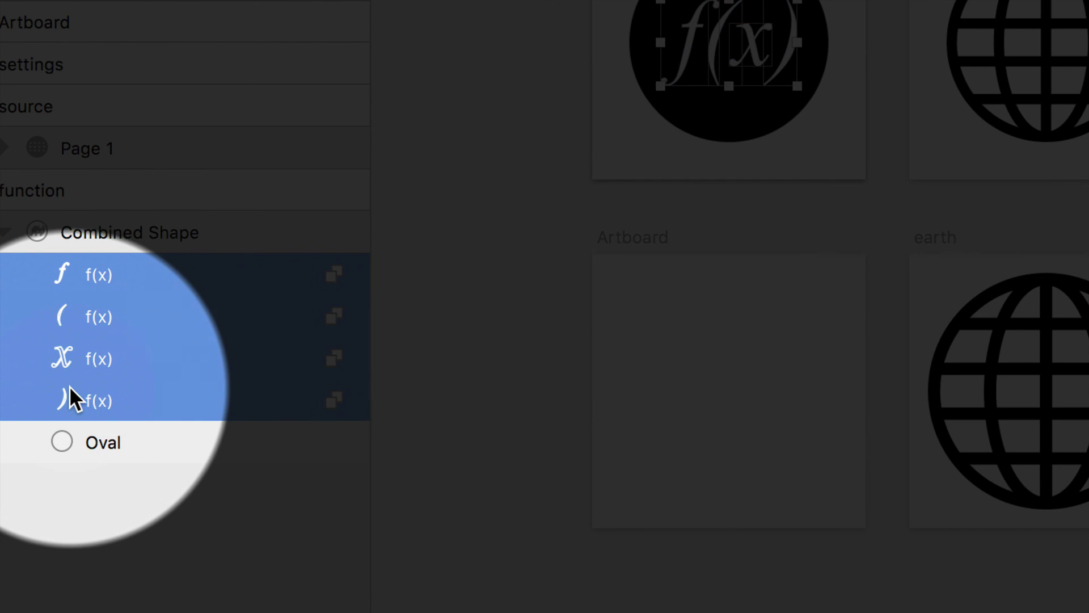
left_click(91, 438)
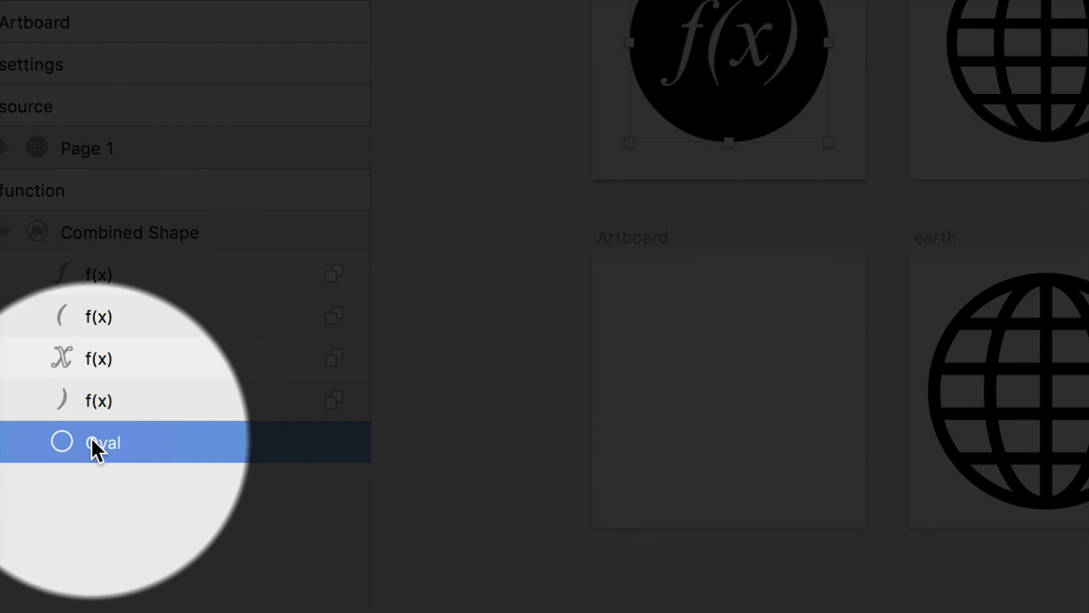
left_click(332, 275)
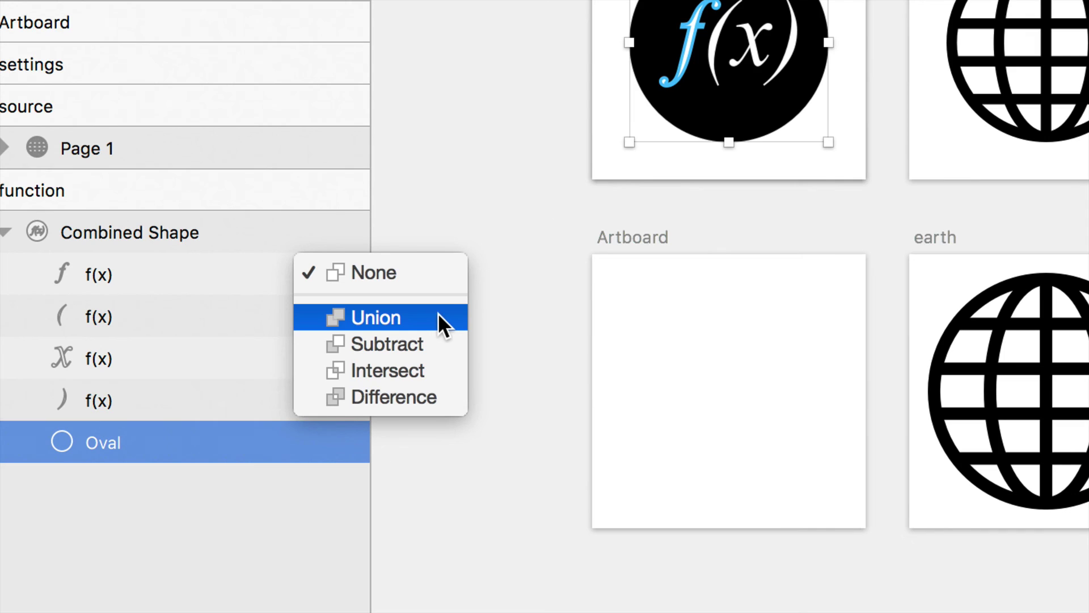
left_click(438, 312)
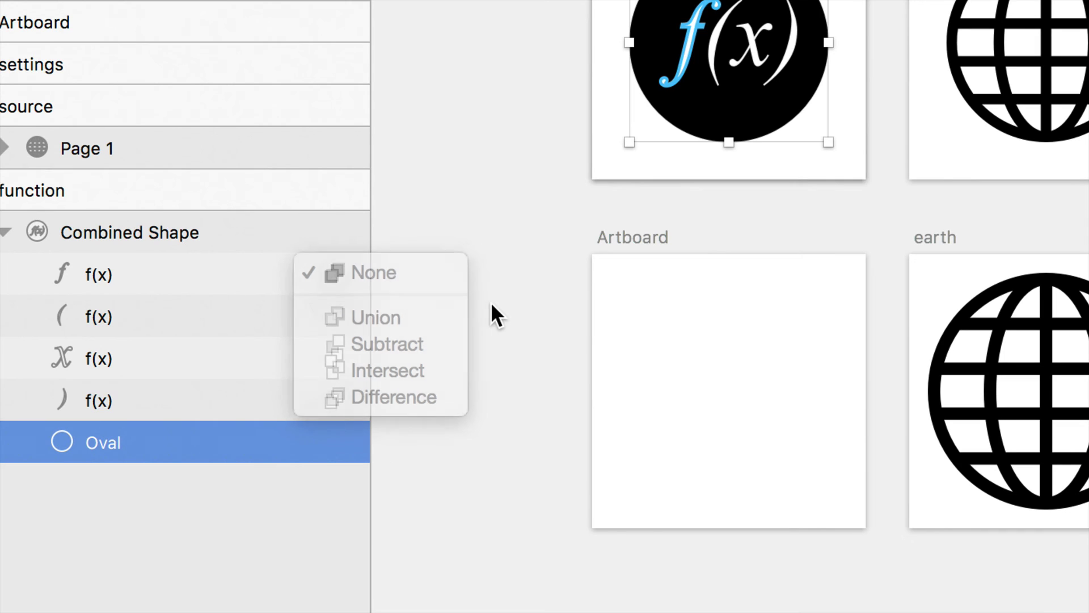
left_click(109, 228)
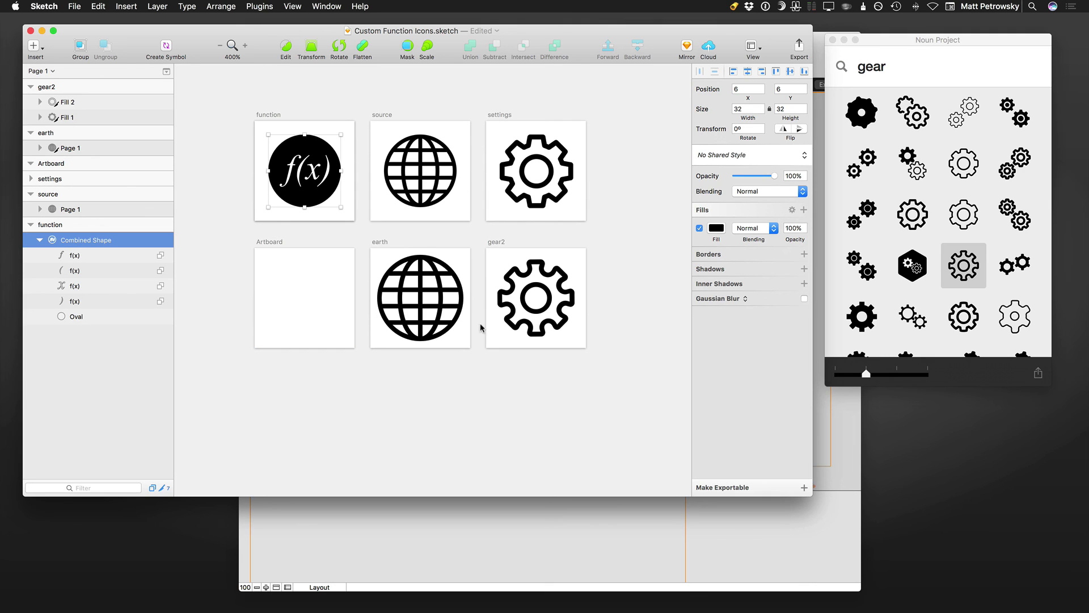
- Compare selecting the earth and gear2 artboards with selecting only the globe and gear shapes inside them, noting the extents and export settings
left_click_drag(607, 365, 366, 237)
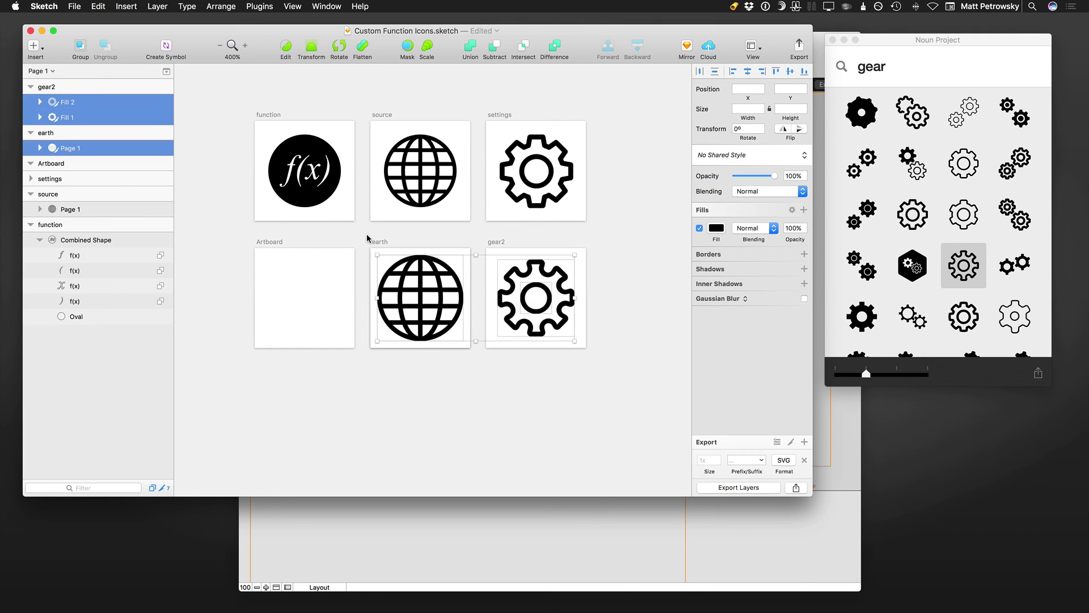
left_click(79, 135)
left_click(82, 88, "shift")
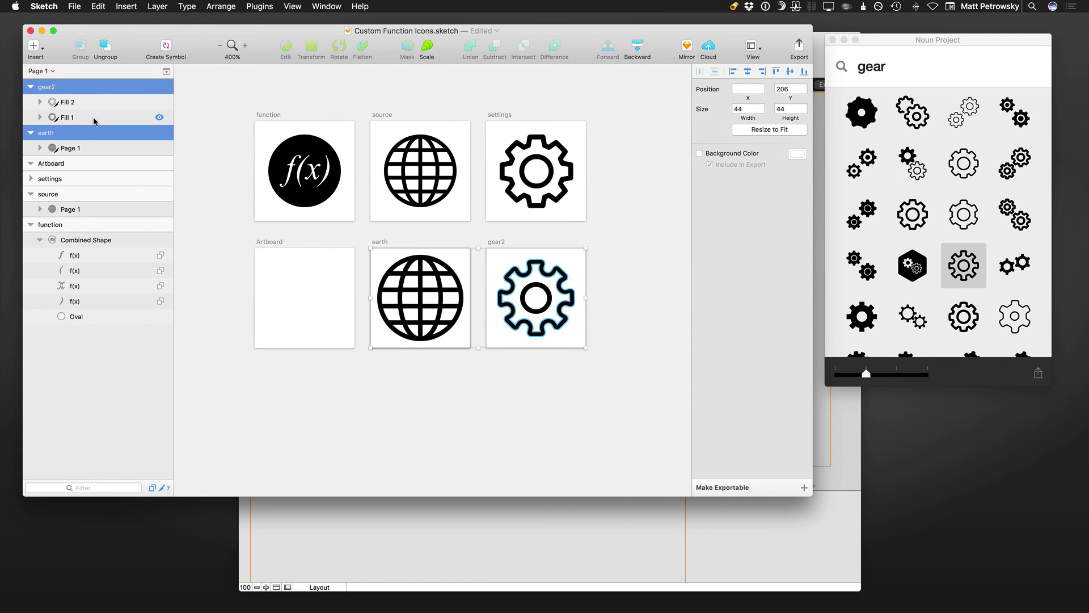
left_click(80, 148)
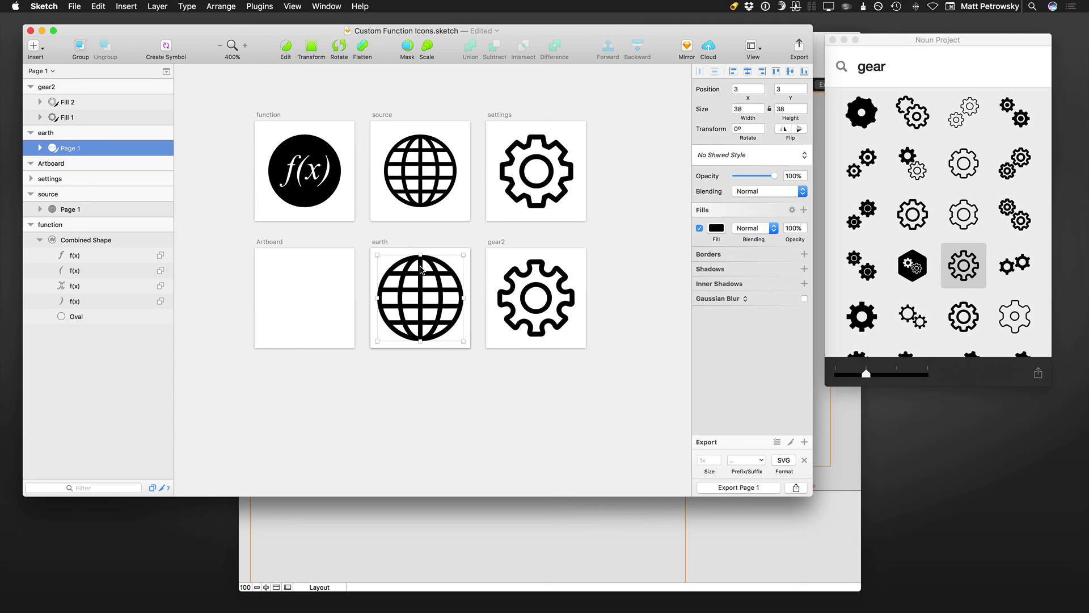
left_click(380, 242)
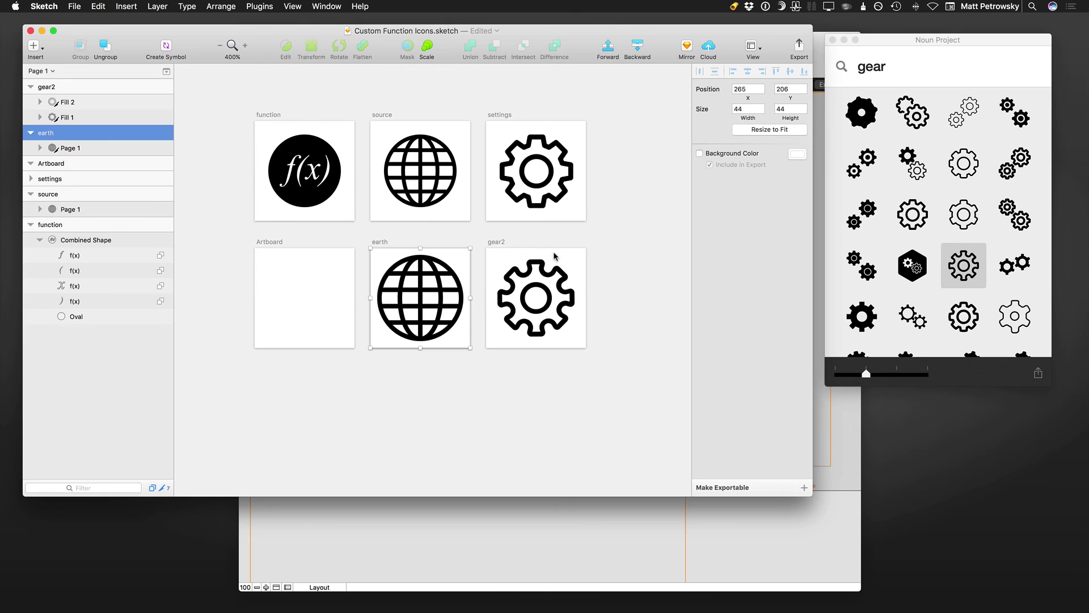
left_click(511, 294)
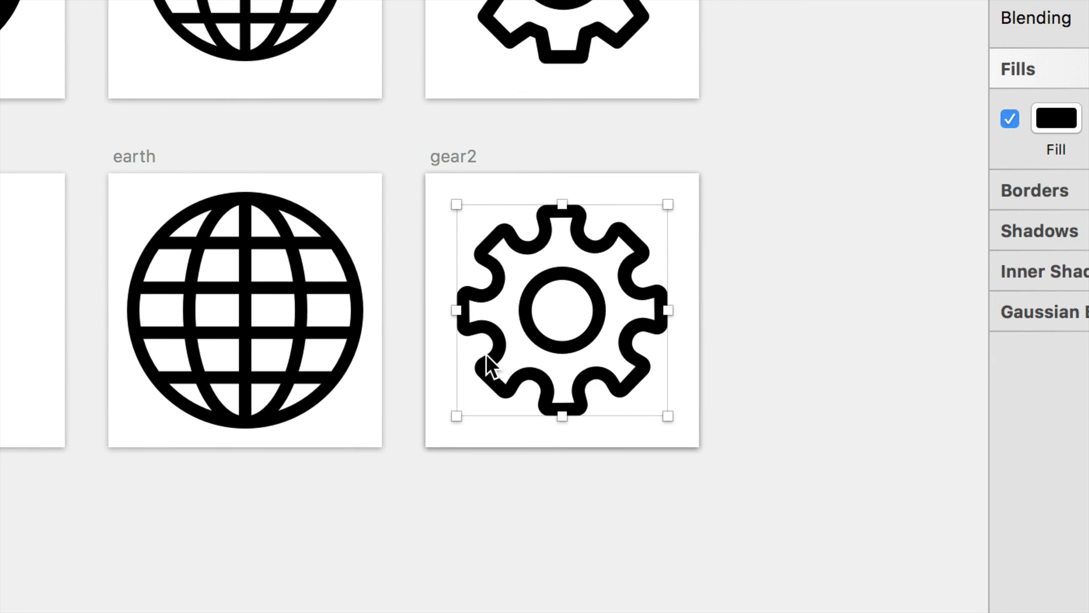
left_click(358, 287)
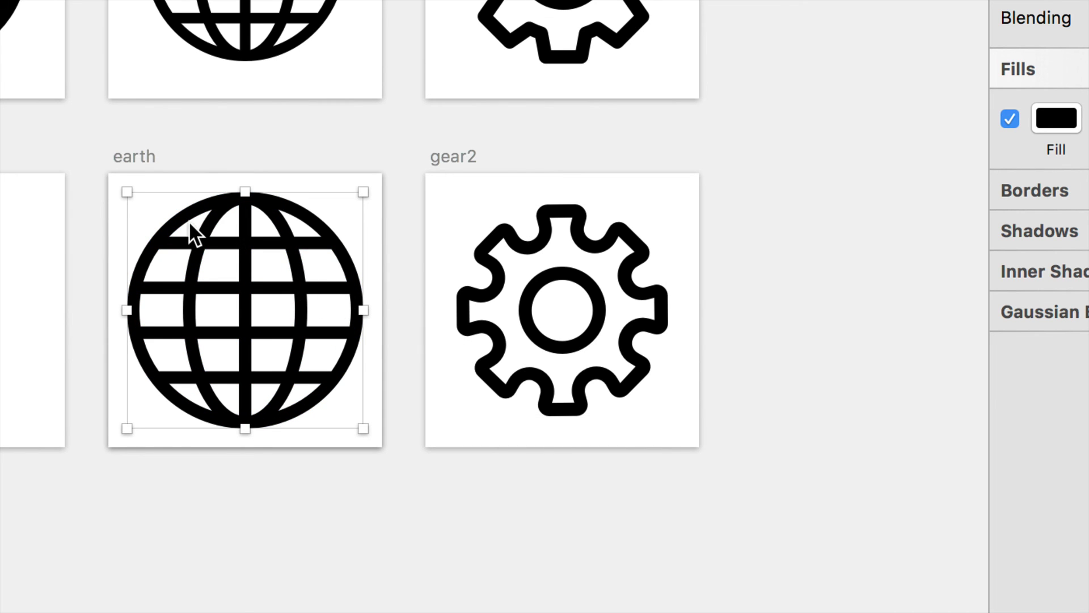
left_click(142, 156)
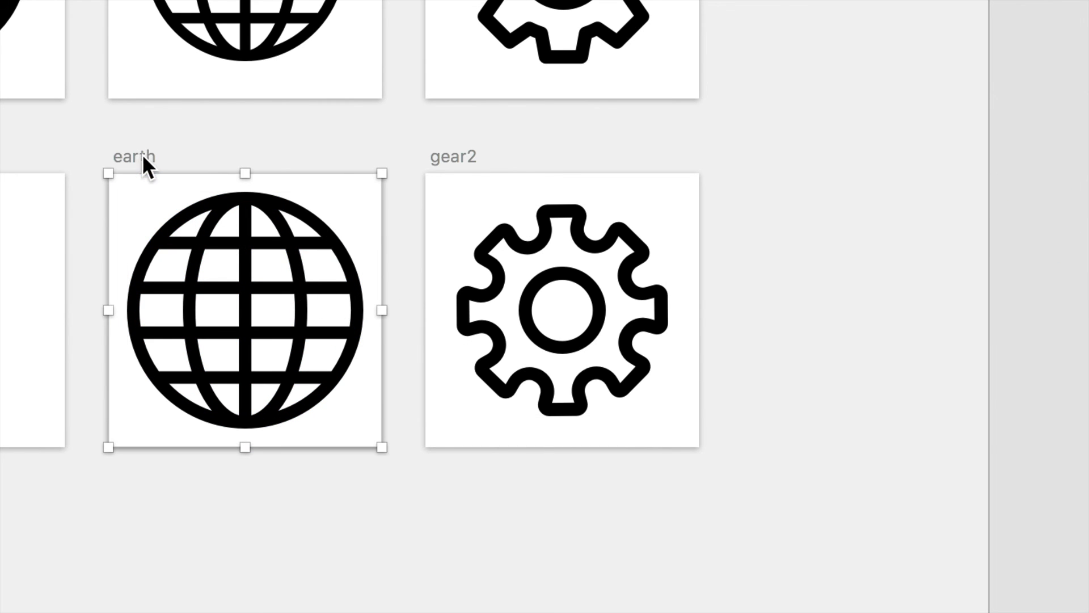
left_click(447, 161)
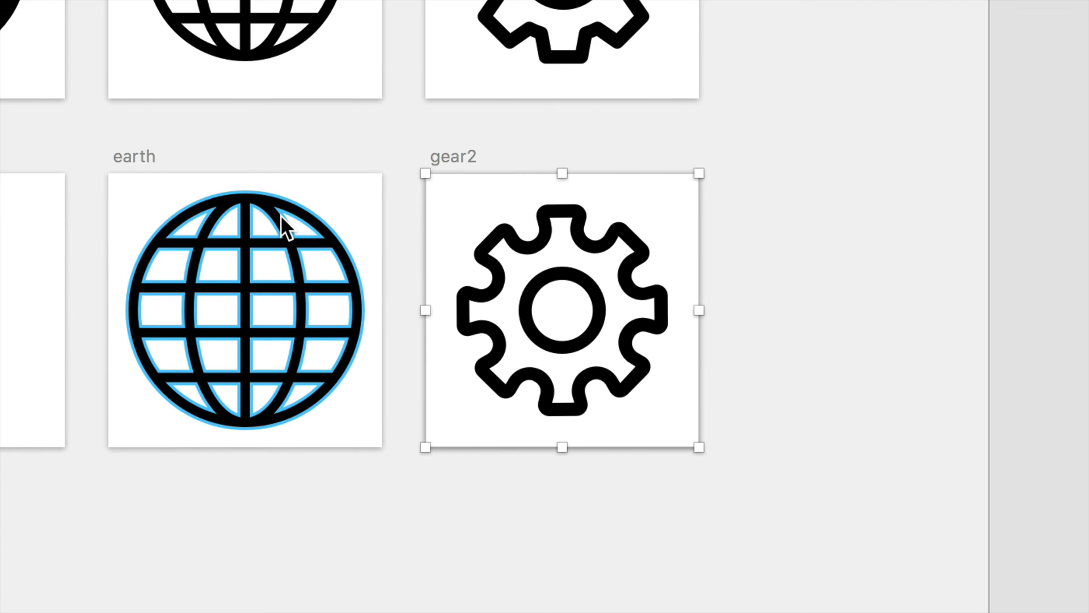
left_click(139, 160)
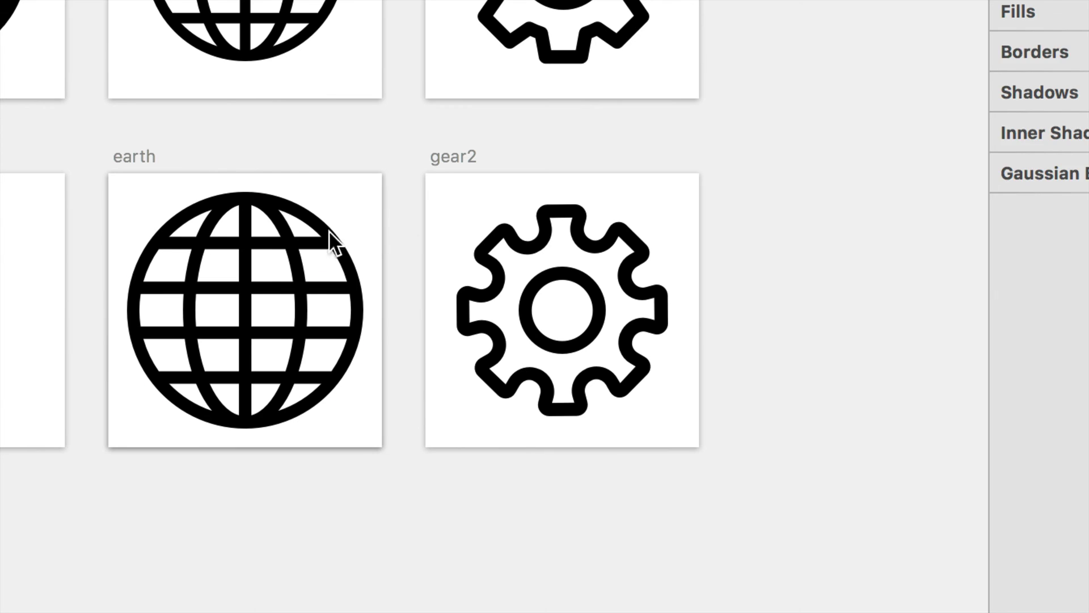
- Scale the Page 1 globe shape in the earth artboard to 90% from its center
mouse_move(323, 240)
left_mouse_down()
mouse_move(557, 248)
mouse_move(579, 235)
mouse_move(423, 246)
mouse_move(315, 230)
left_mouse_up()
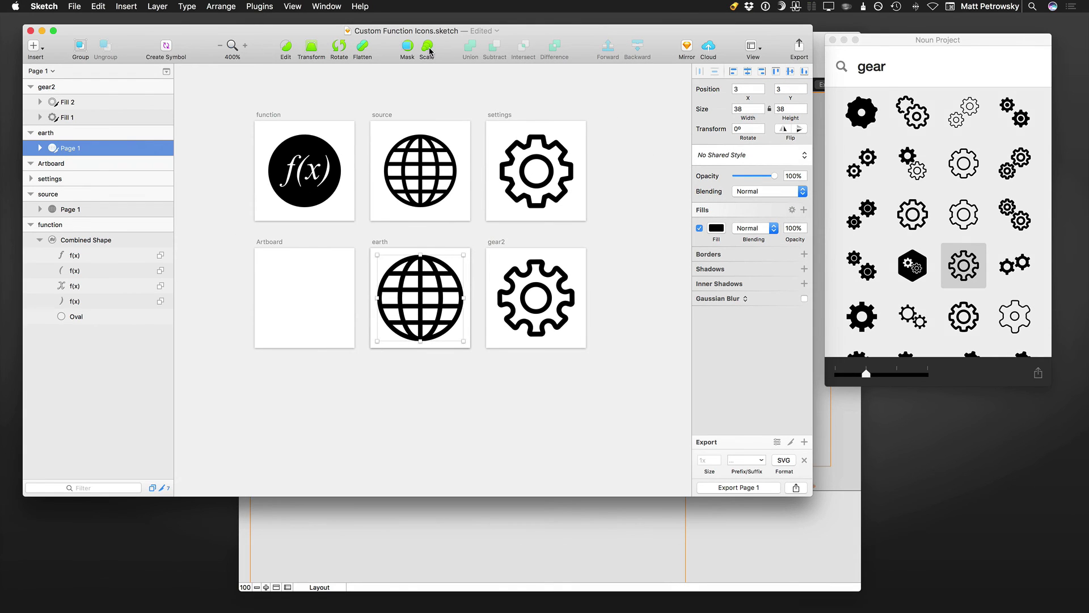
left_click(427, 48)
type("80")
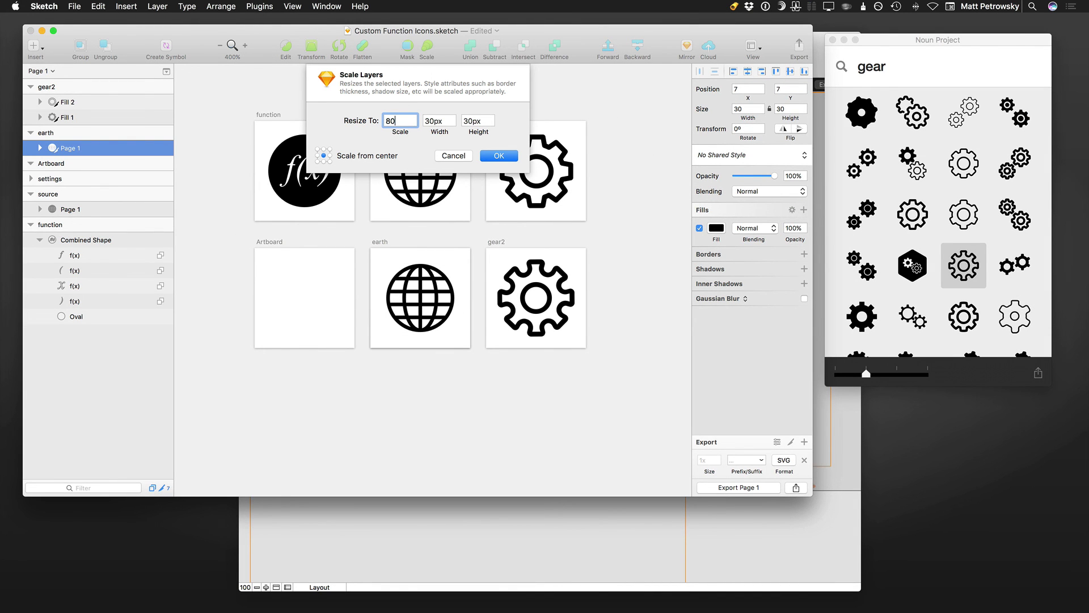
key("BackSpace")
key("BackSpace")
type("90")
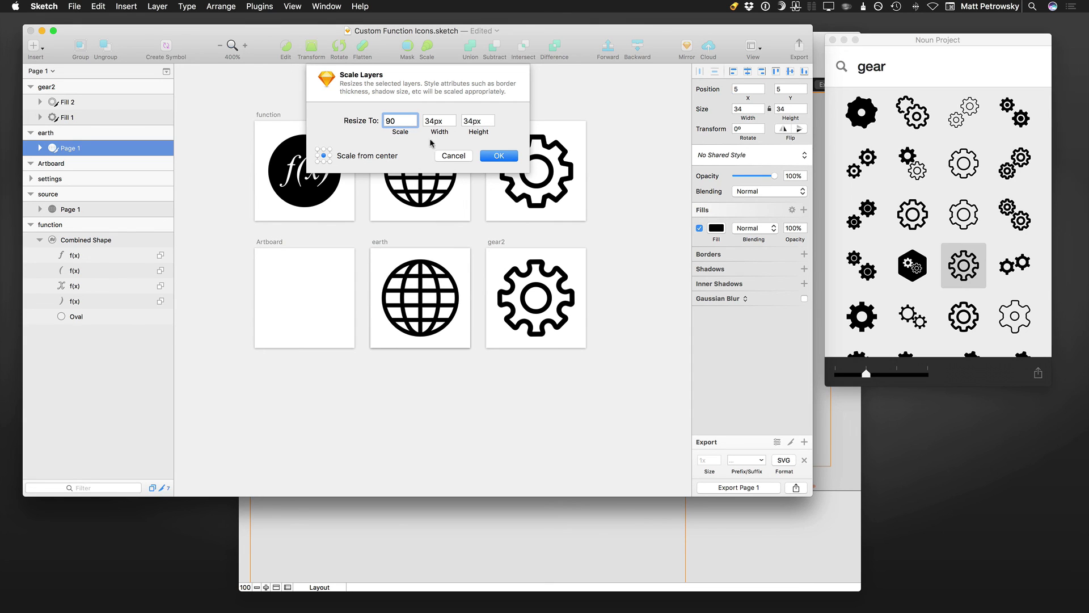
left_click(502, 156)
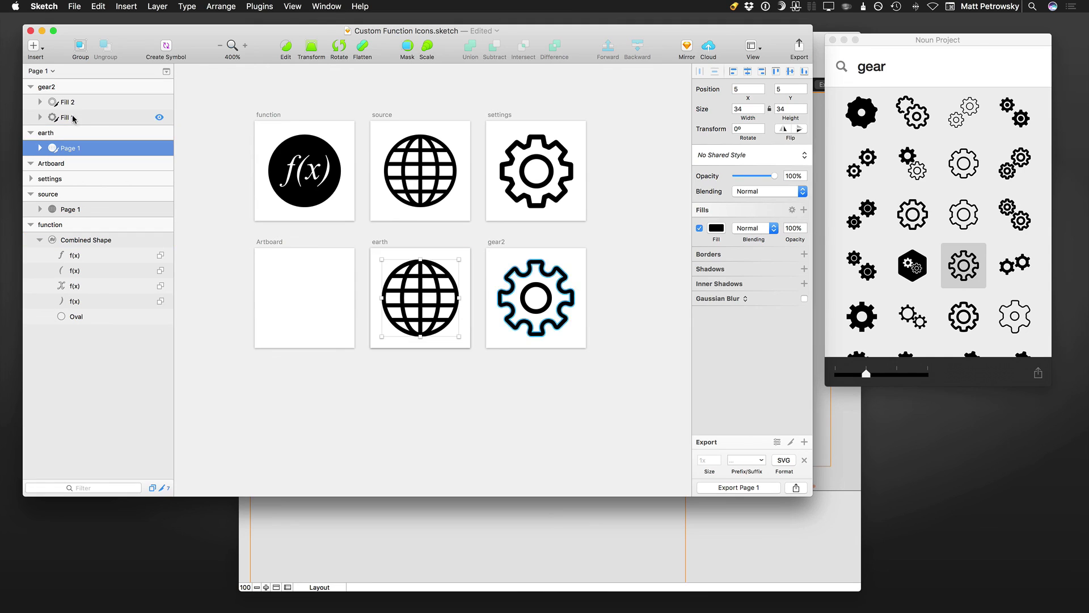
- Select the earth and gear2 artboards together and make them exportable in SVG format
left_click(67, 133)
left_click(81, 88, "super")
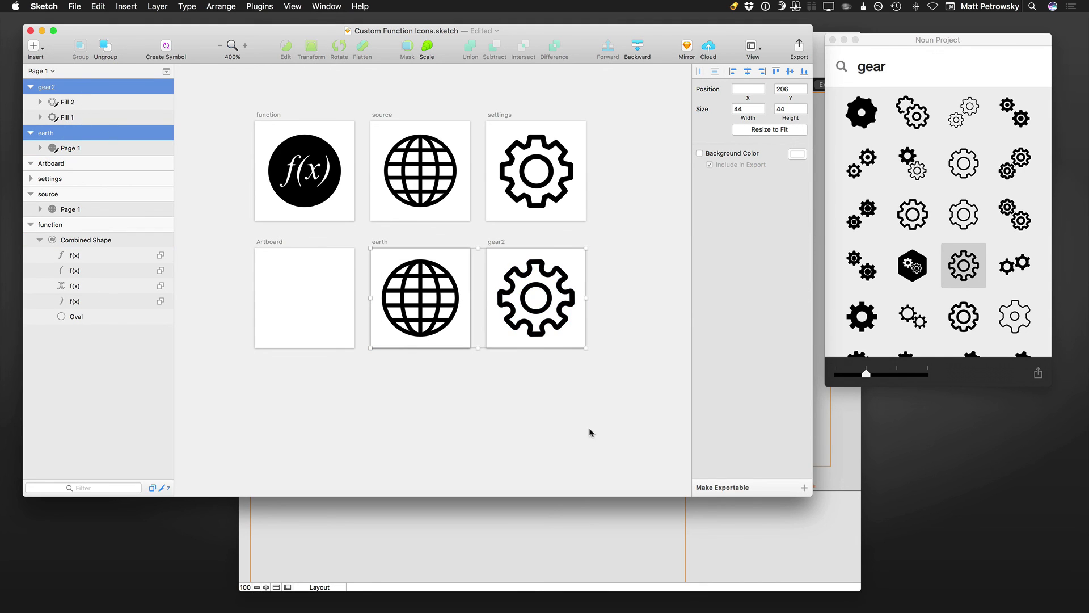
left_click(726, 487)
left_click(778, 462)
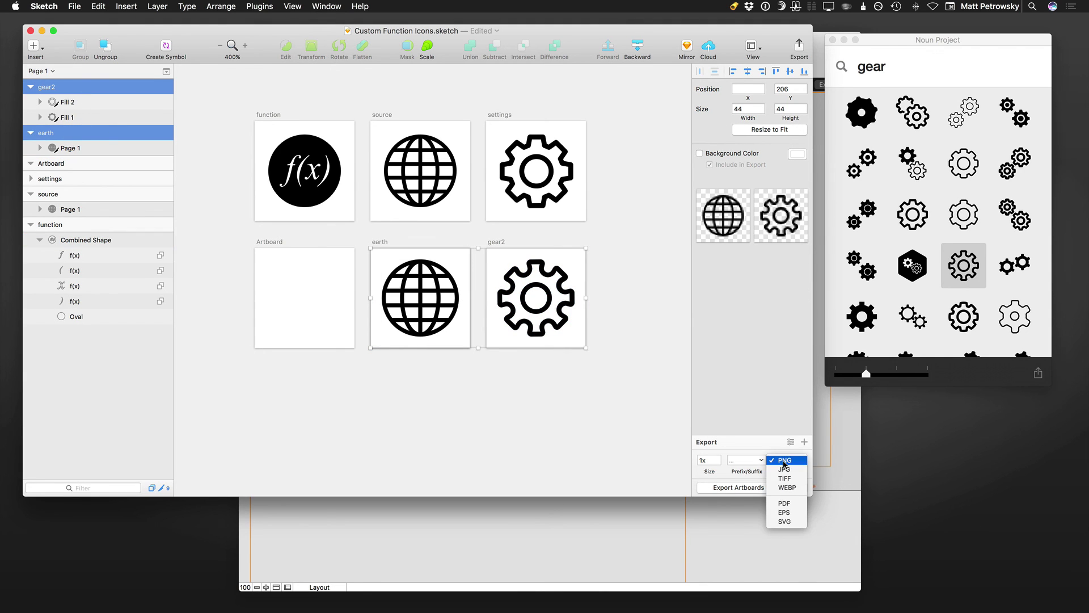
left_click(788, 522)
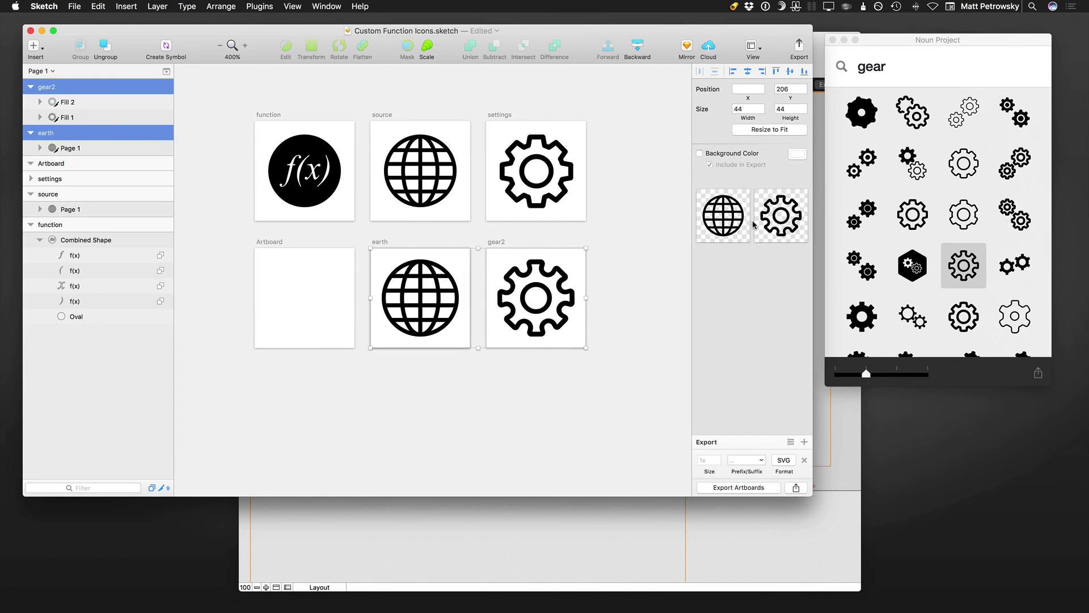
- Export the earth and gear2 artboards as SVG into the icons folder inside Custom Function Database
left_click(741, 488)
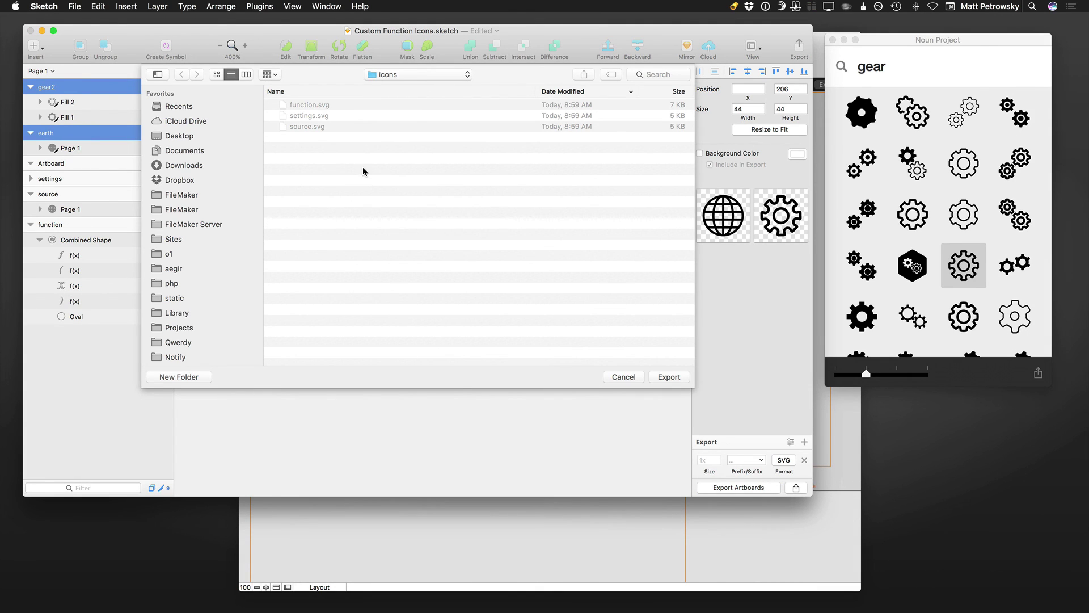
left_click(421, 76)
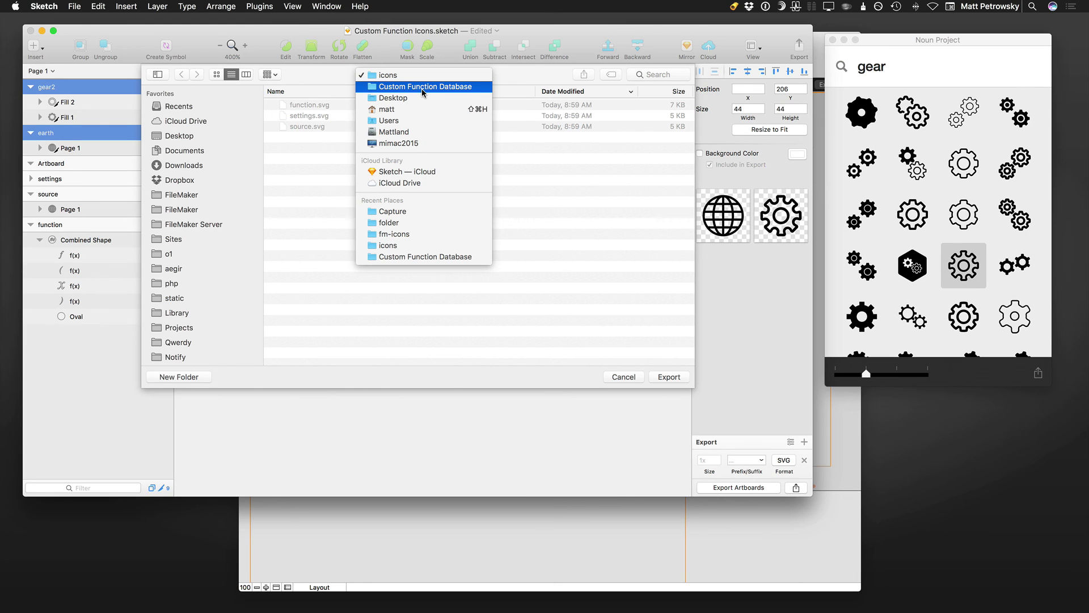
left_click(422, 88)
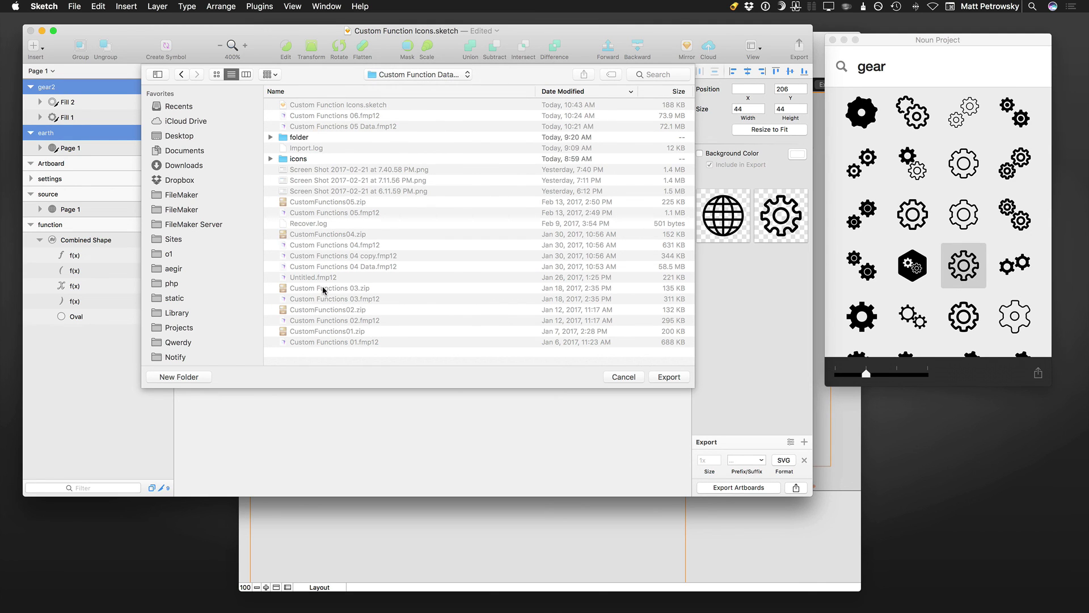
right_click(283, 160)
left_click(282, 161)
double_click(282, 160)
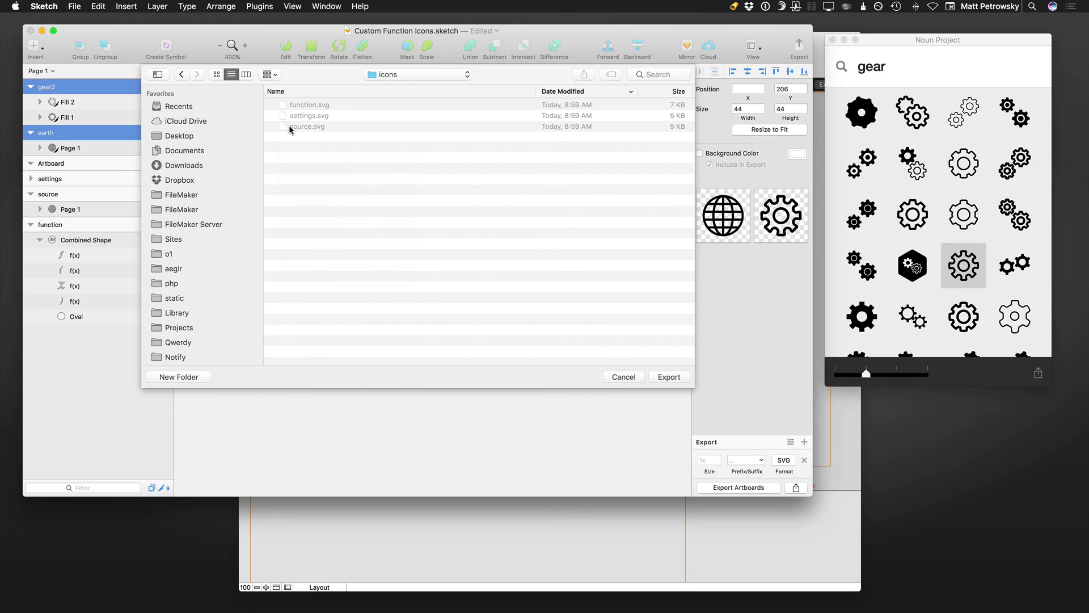
left_click(675, 376)
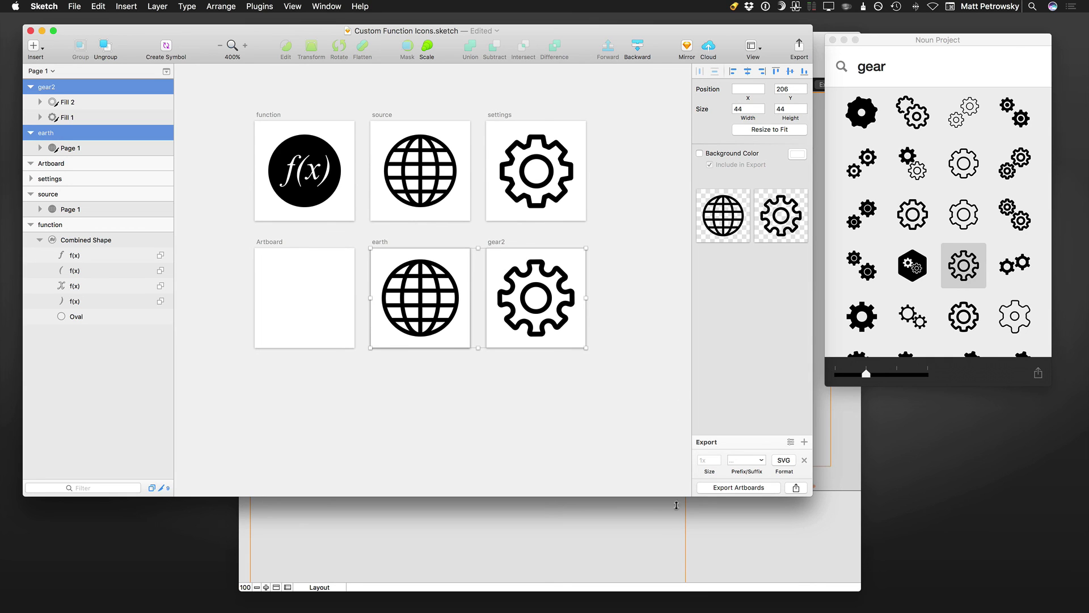
- Check the exported earth.svg and gear2.svg in the icons folder in Finder, and open earth.svg in Sublime Text
left_click(651, 531)
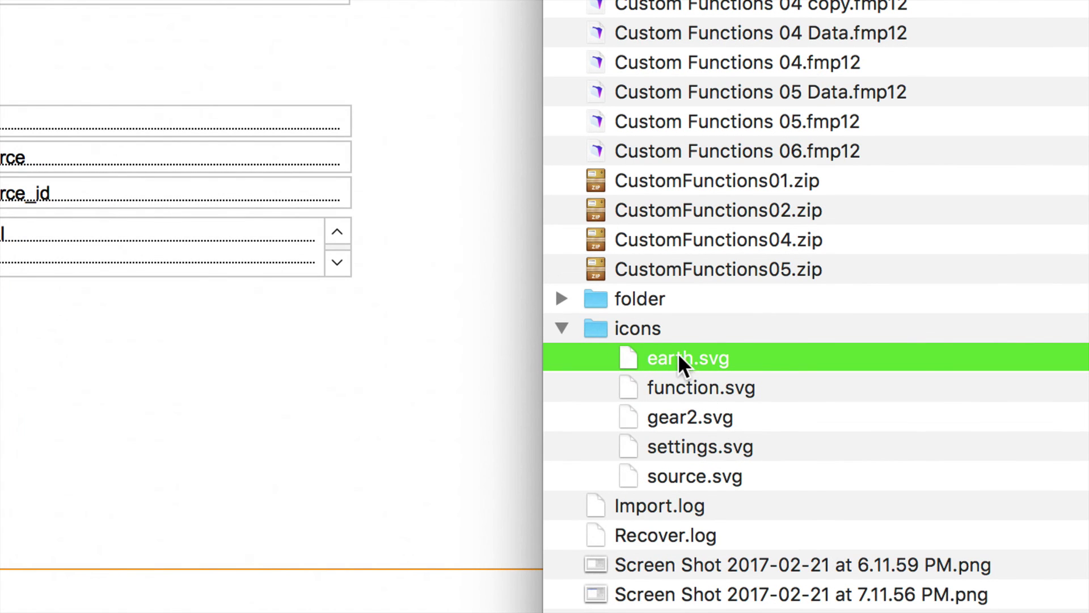
left_click(647, 329)
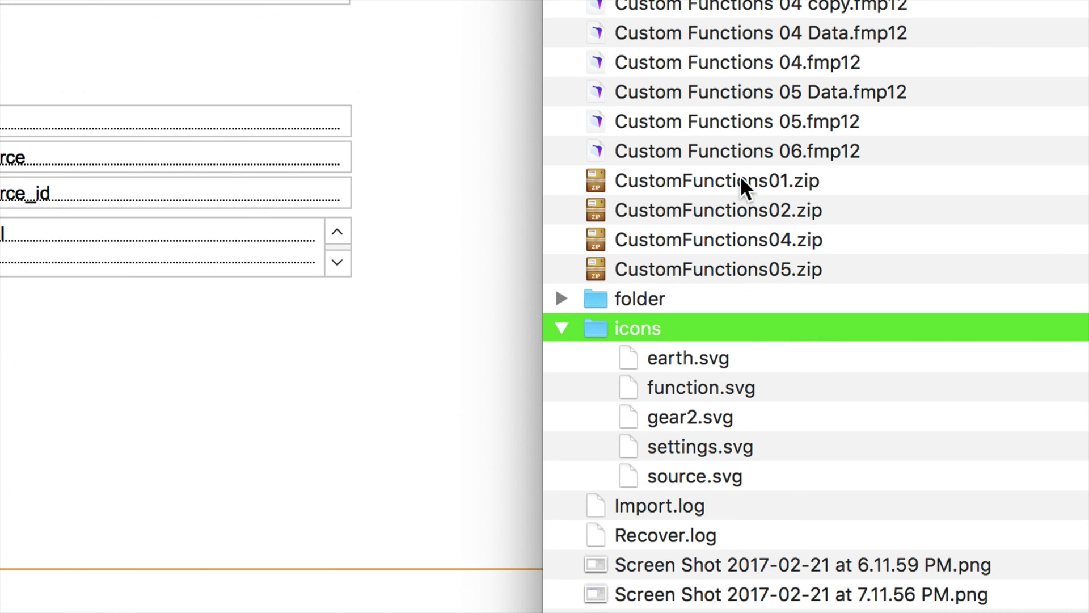
left_click(675, 366)
left_click(685, 418)
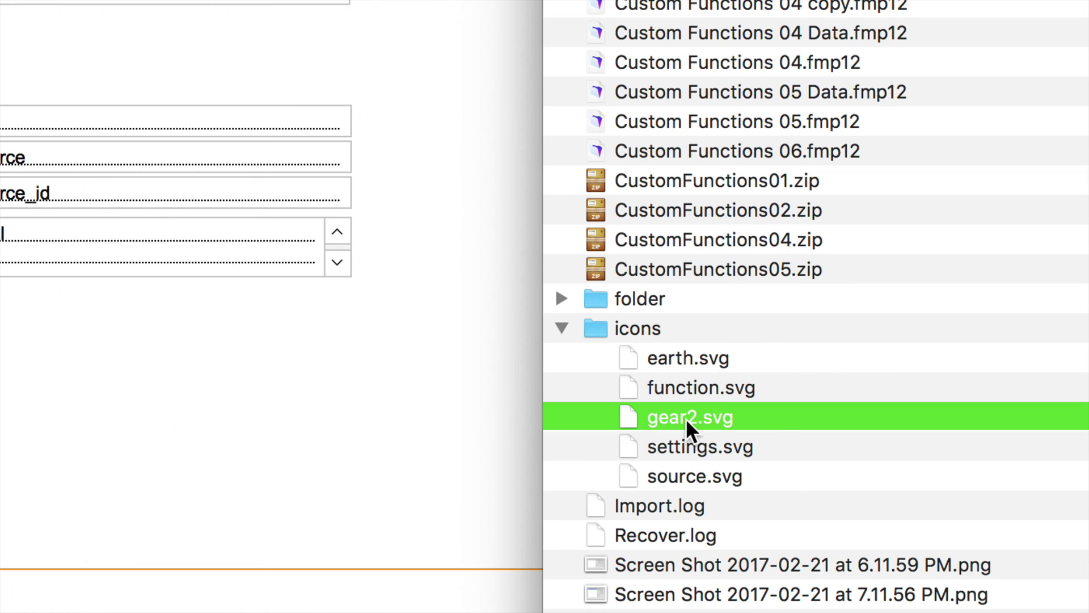
left_click(715, 363)
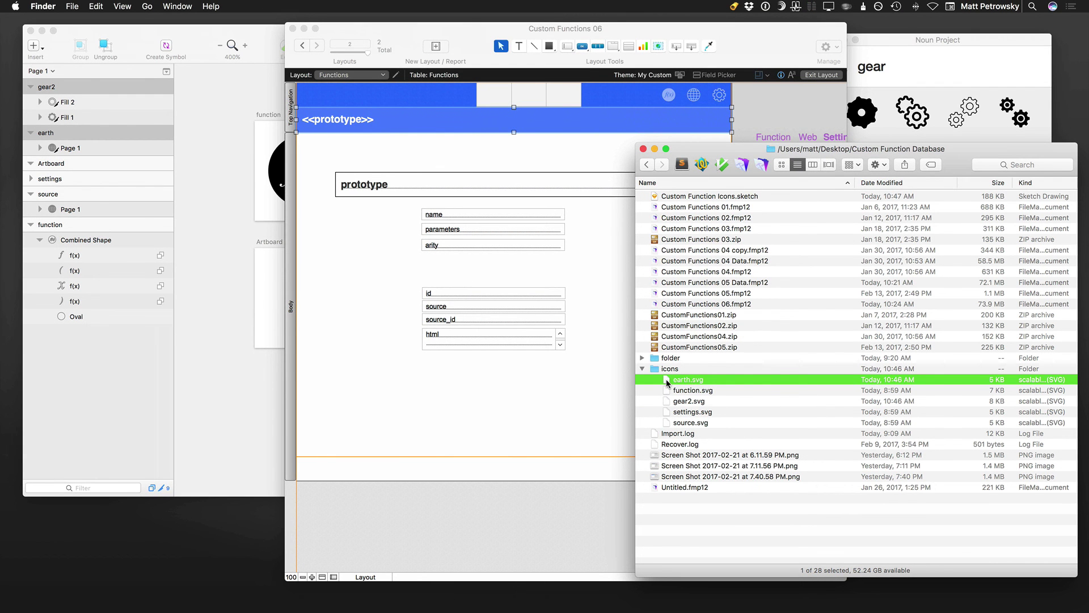
mouse_move(665, 380)
left_mouse_down()
mouse_move(675, 379)
mouse_move(689, 206)
mouse_move(681, 166)
left_mouse_up()
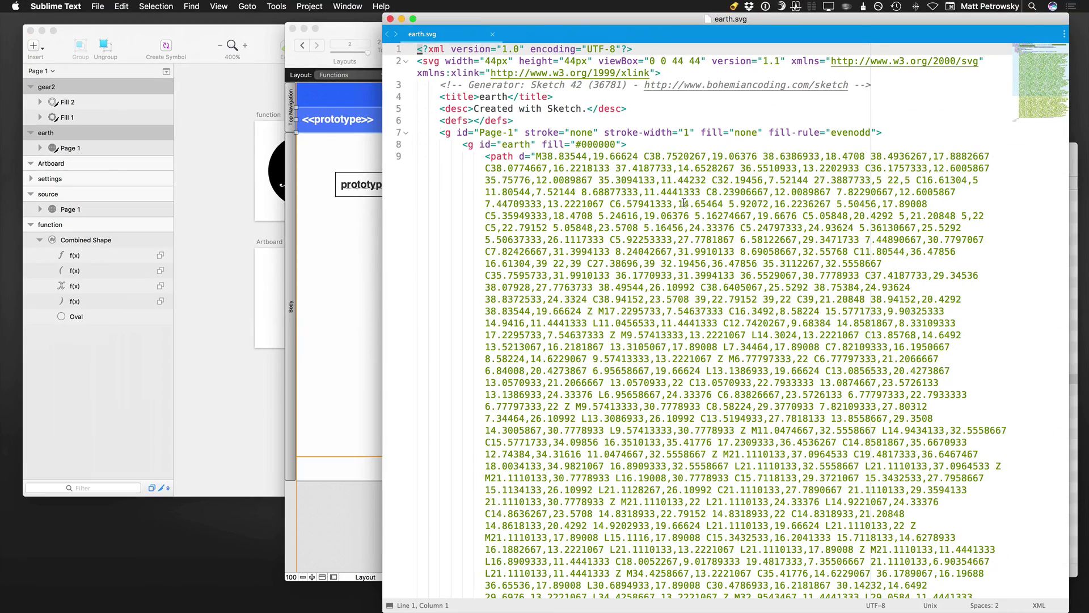
- Examine the SVG path coordinates in earth.svg and compare them with the globe shape on the Sketch artboard
scroll(581, 214, "down", 10)
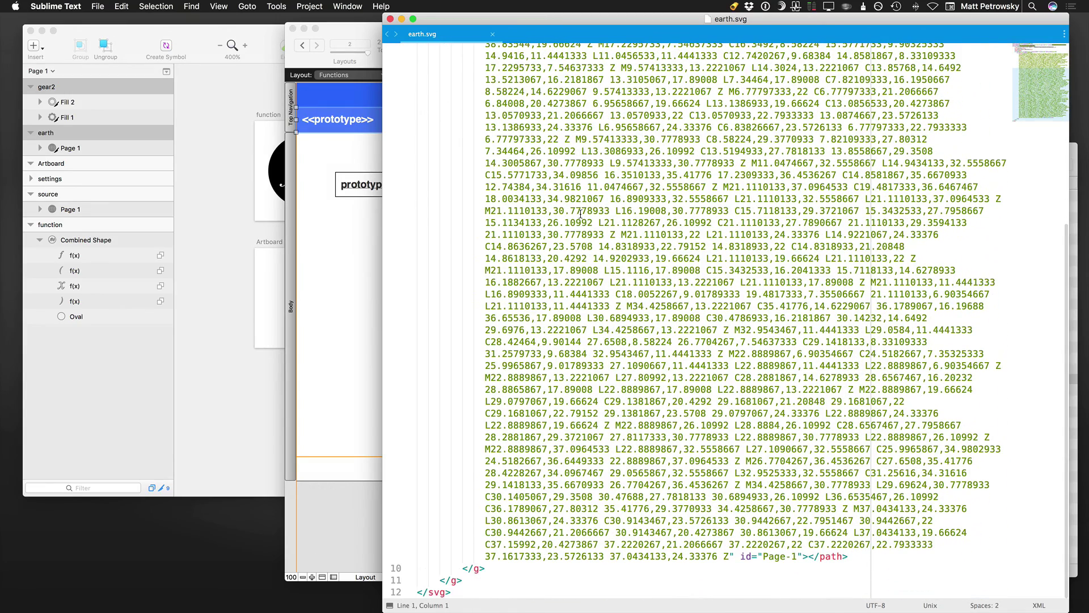
scroll(578, 215, "up", 20)
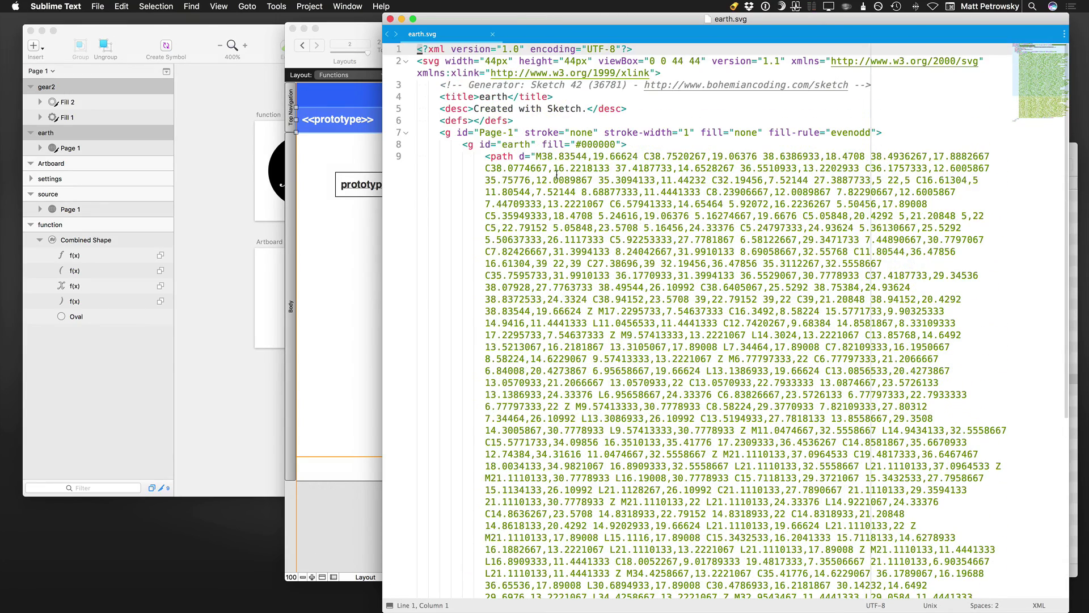
left_click_drag(564, 172, 644, 449)
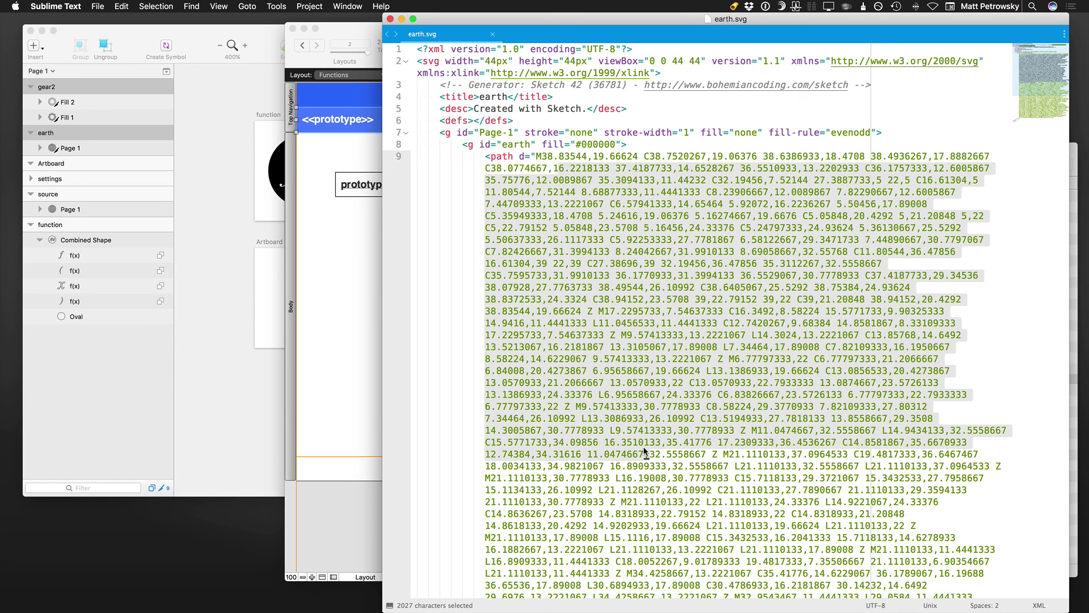
left_click(250, 392)
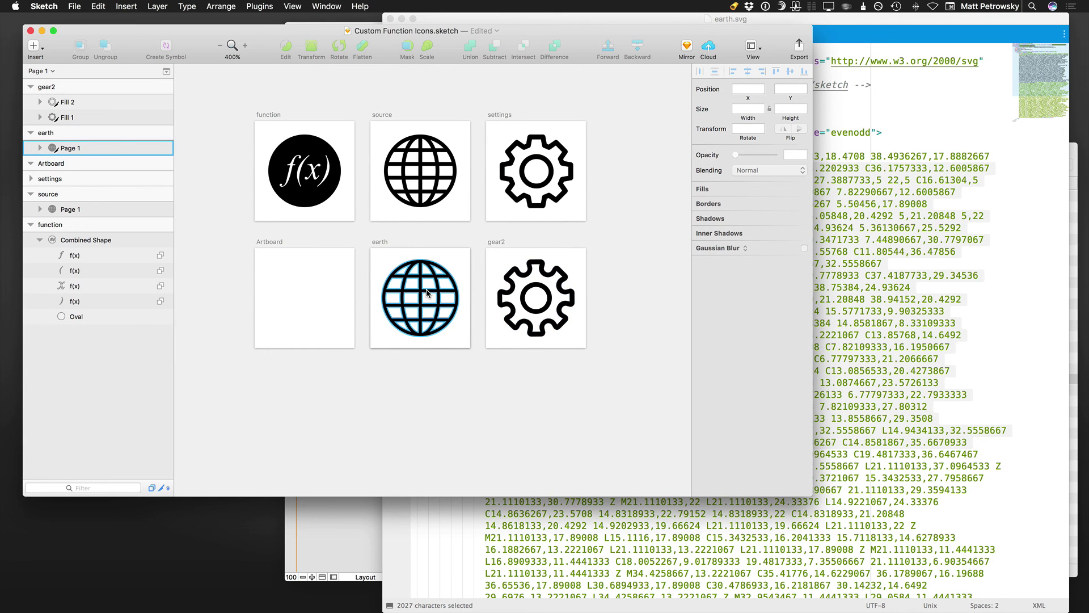
left_click(916, 245)
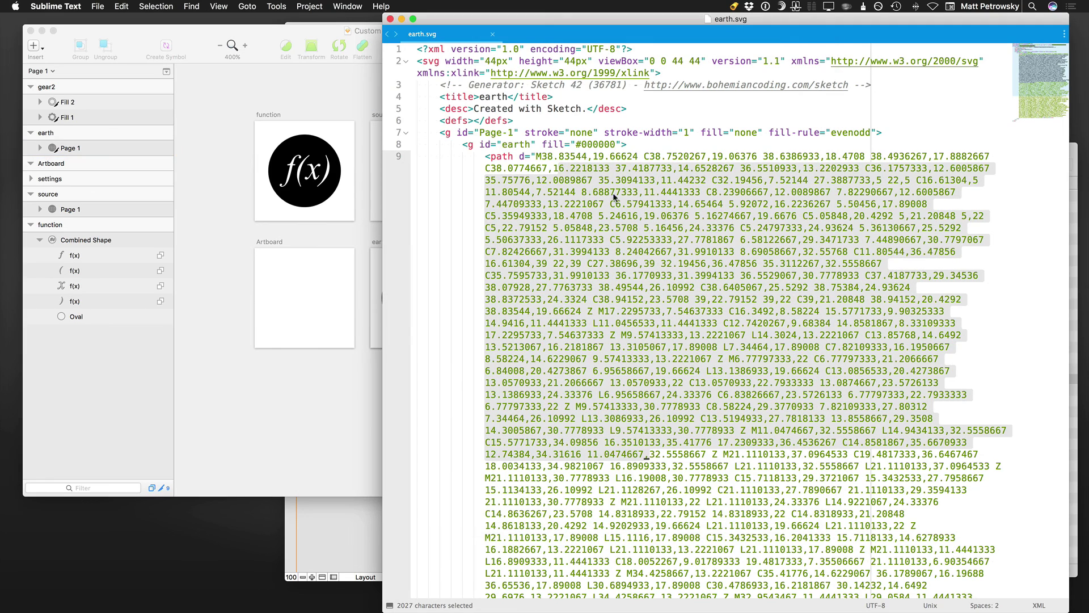
- Start a class= attribute on the path element in line 9 of earth.svg, before its d attribute
left_click(559, 168)
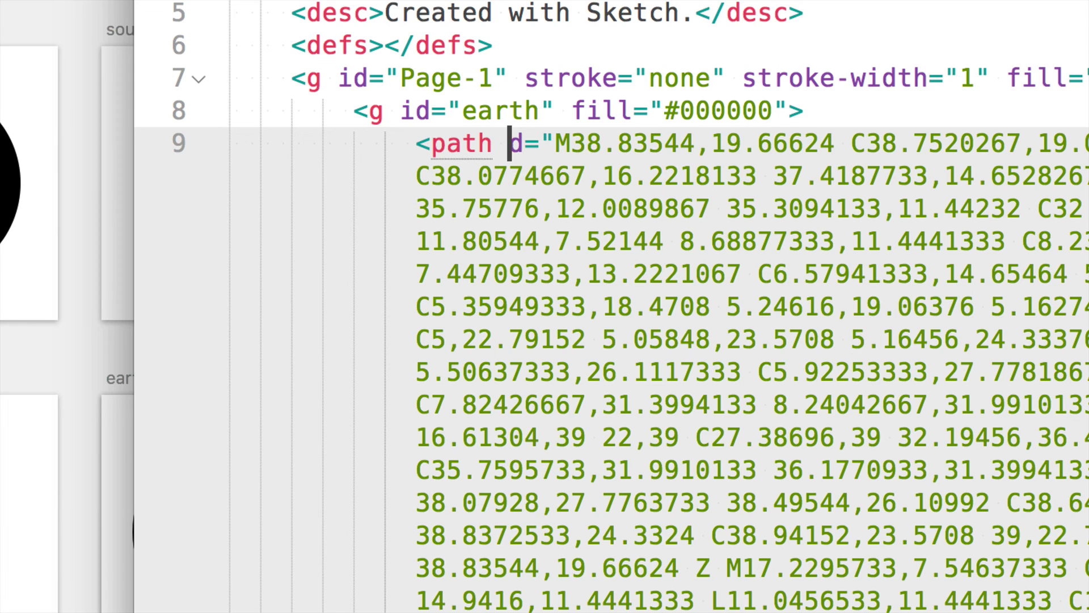
type("class")
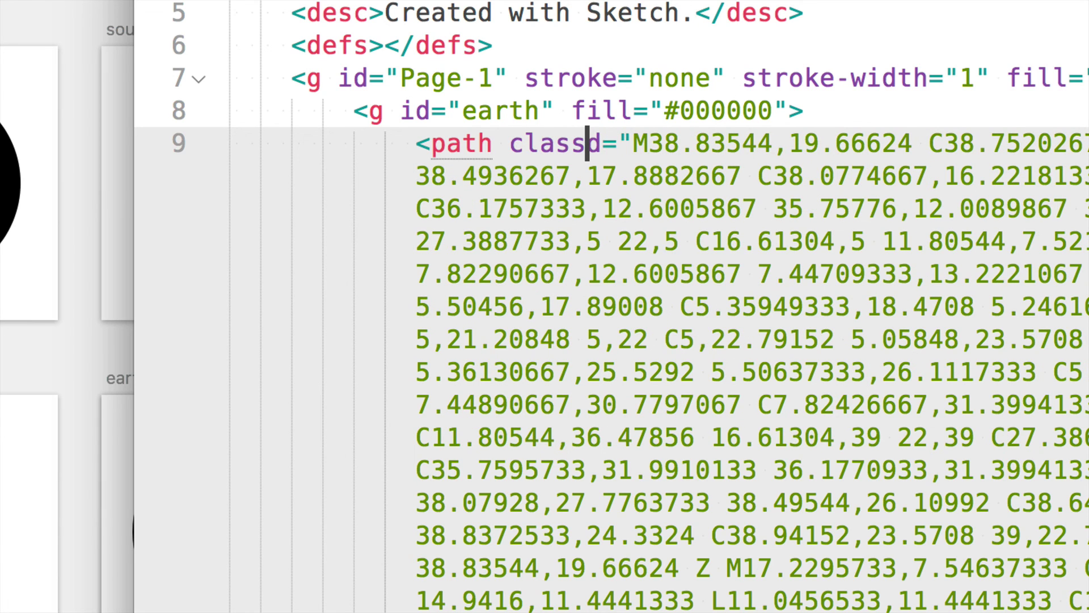
type("=")
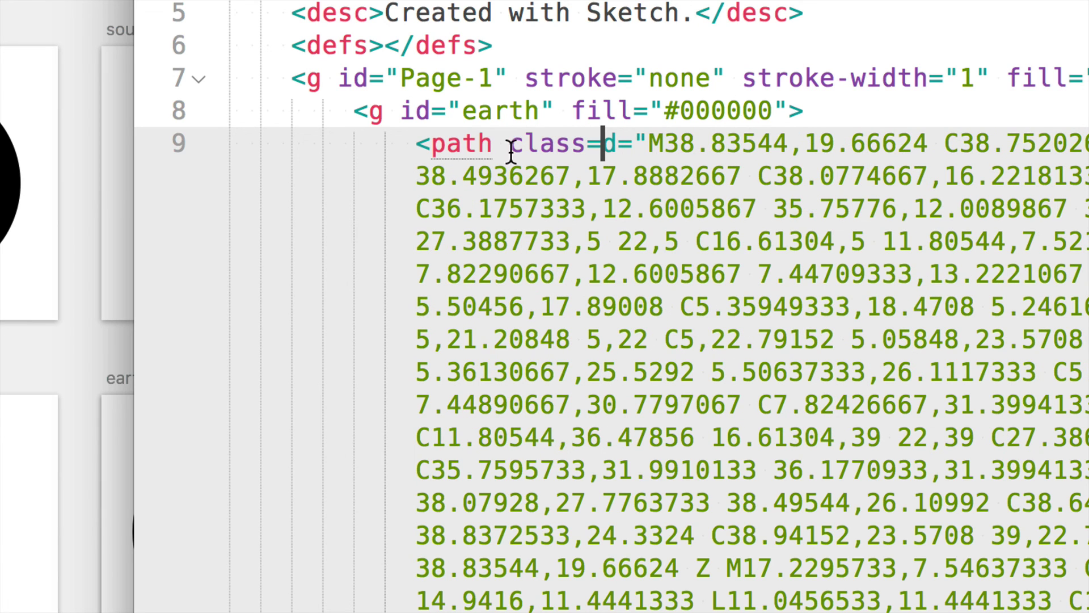
- Examine the path, defs, desc and g elements that could carry the class attribute in earth.svg
left_click_drag(511, 144, 585, 144)
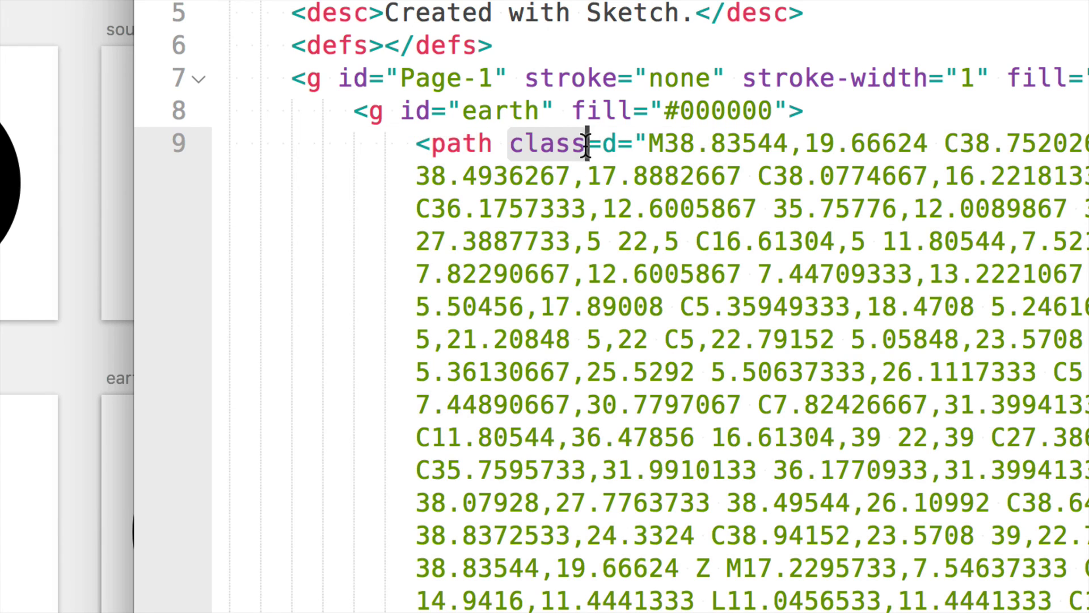
left_click(450, 144)
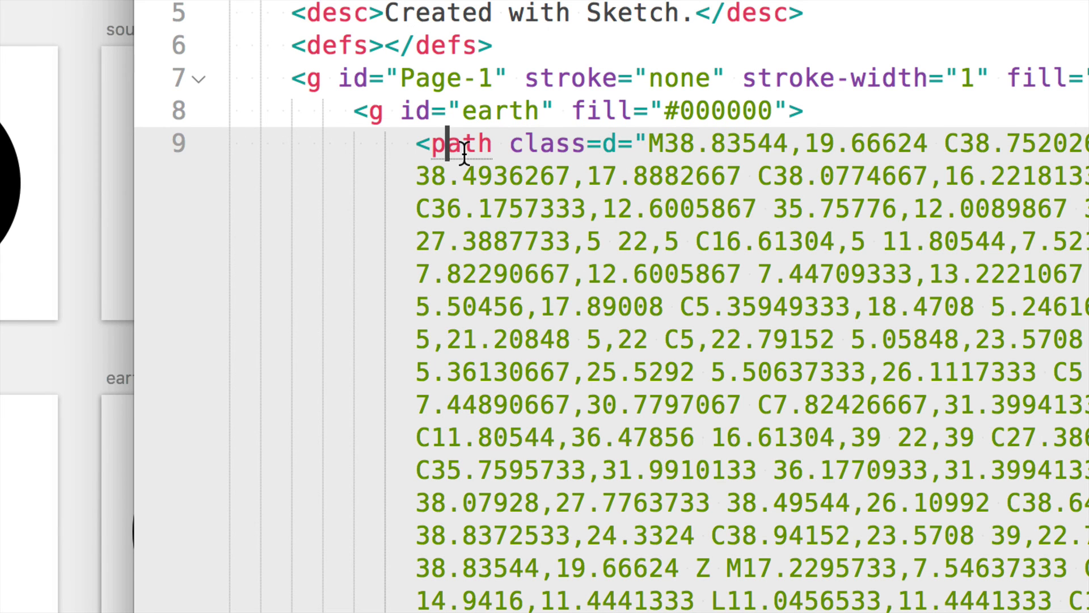
left_click_drag(290, 47, 380, 50)
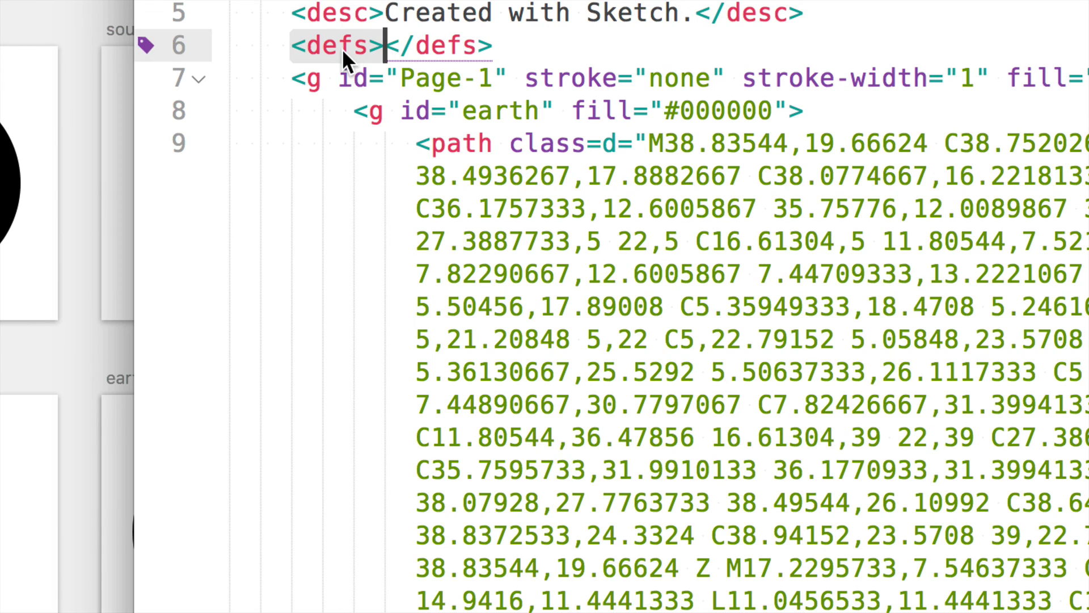
left_click(316, 15)
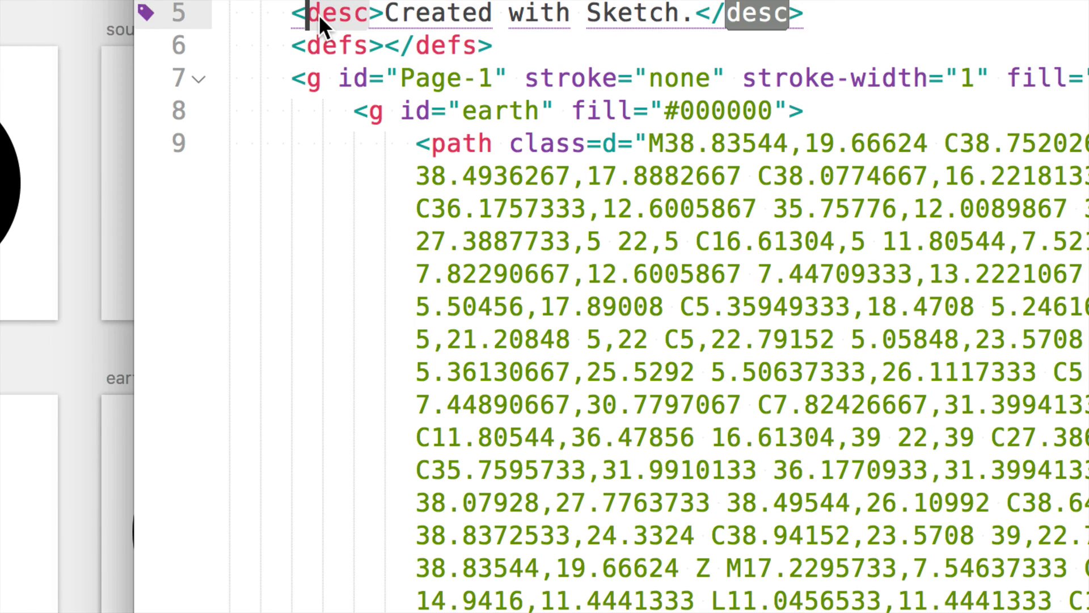
left_click(320, 80)
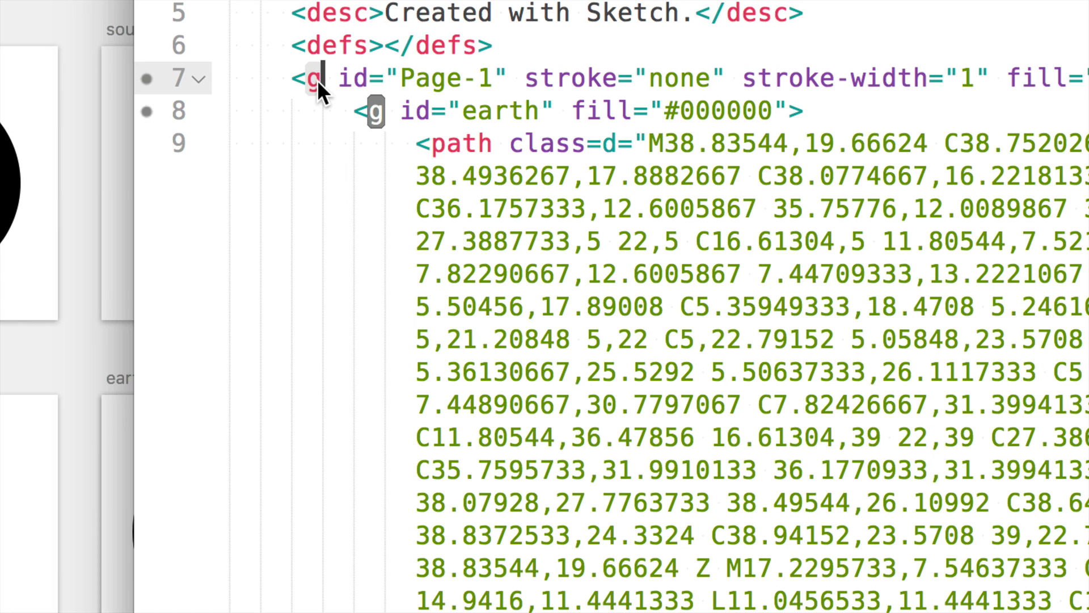
left_click(435, 143)
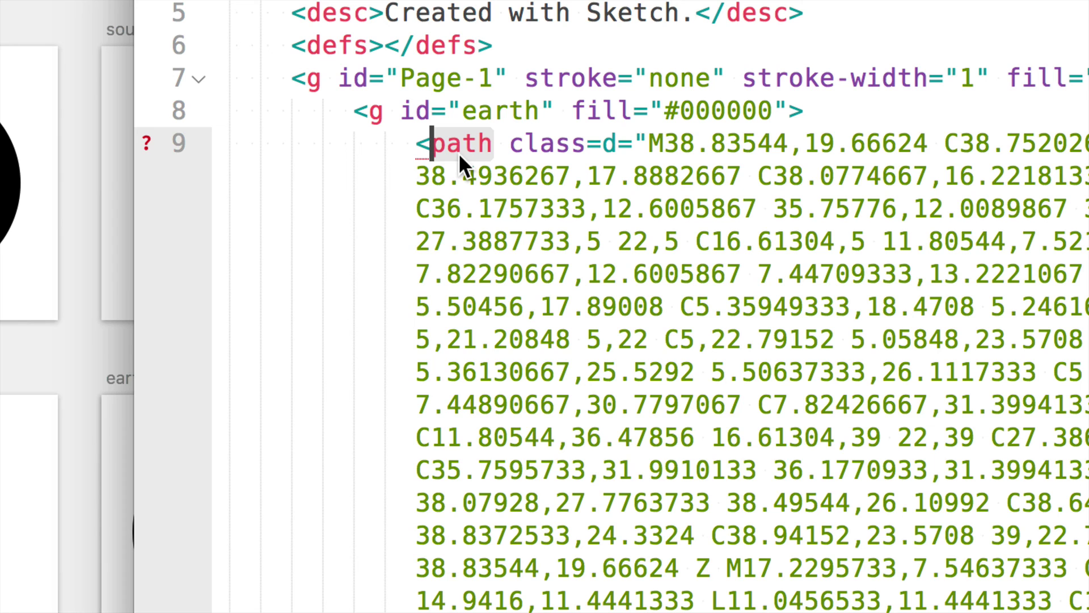
- Complete the path's class attribute with an empty quoted value and separate it from the d attribute with a space
left_click(585, 145)
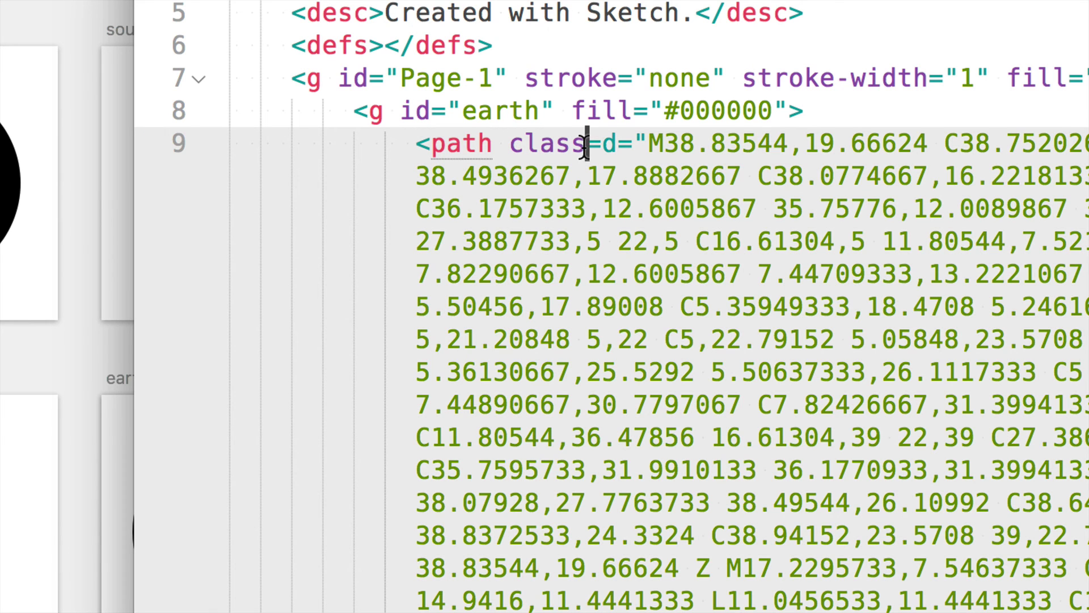
left_click(604, 146)
type("\"\"")
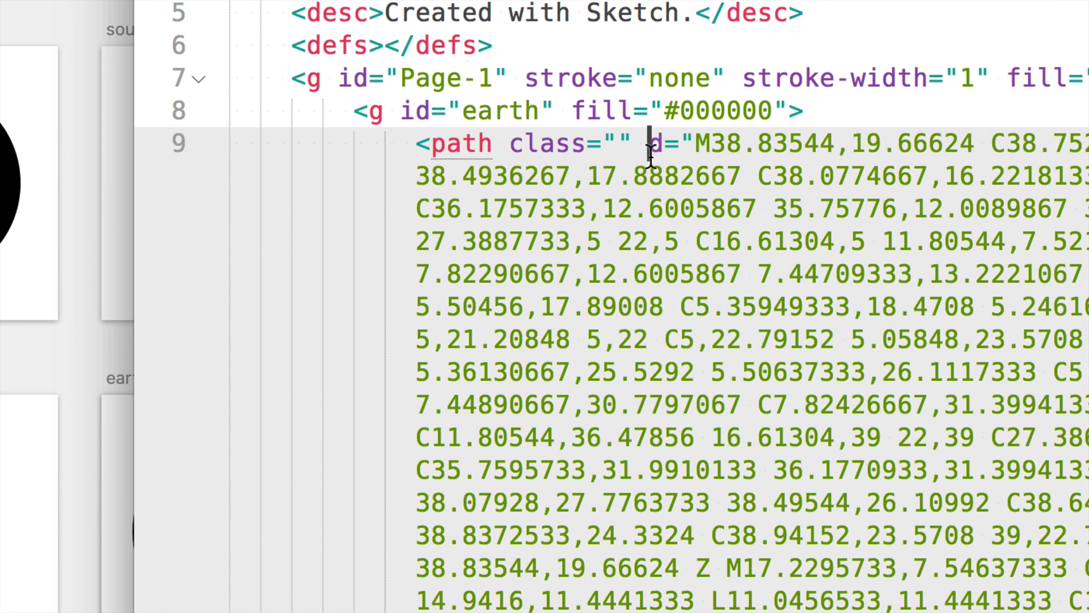
- Examine the id and fill attributes of the earth group in line 8 alongside the path's class attribute
left_click_drag(571, 110, 634, 110)
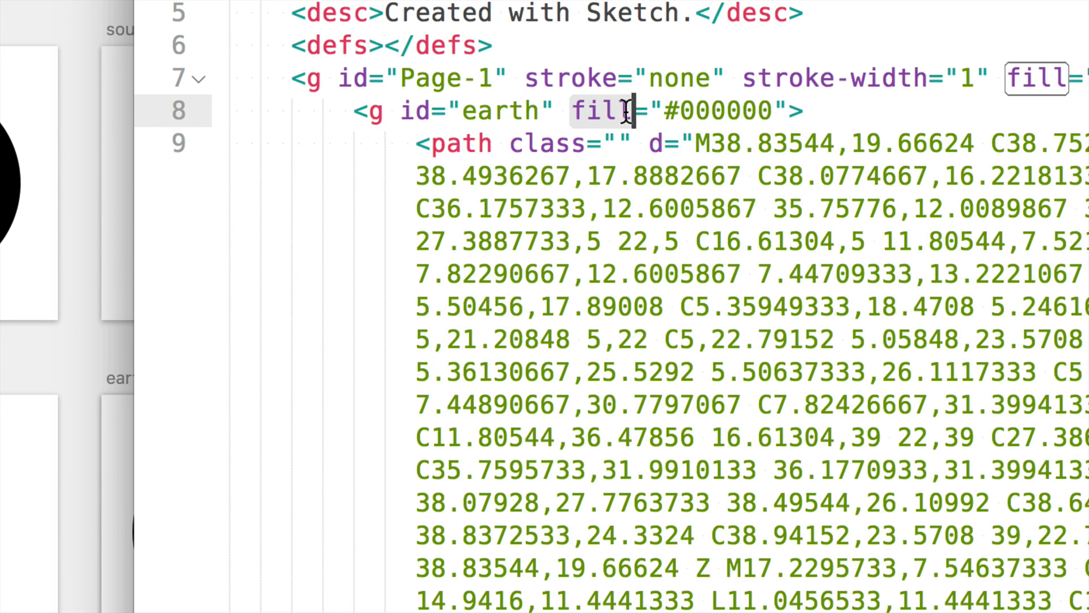
left_click(635, 111)
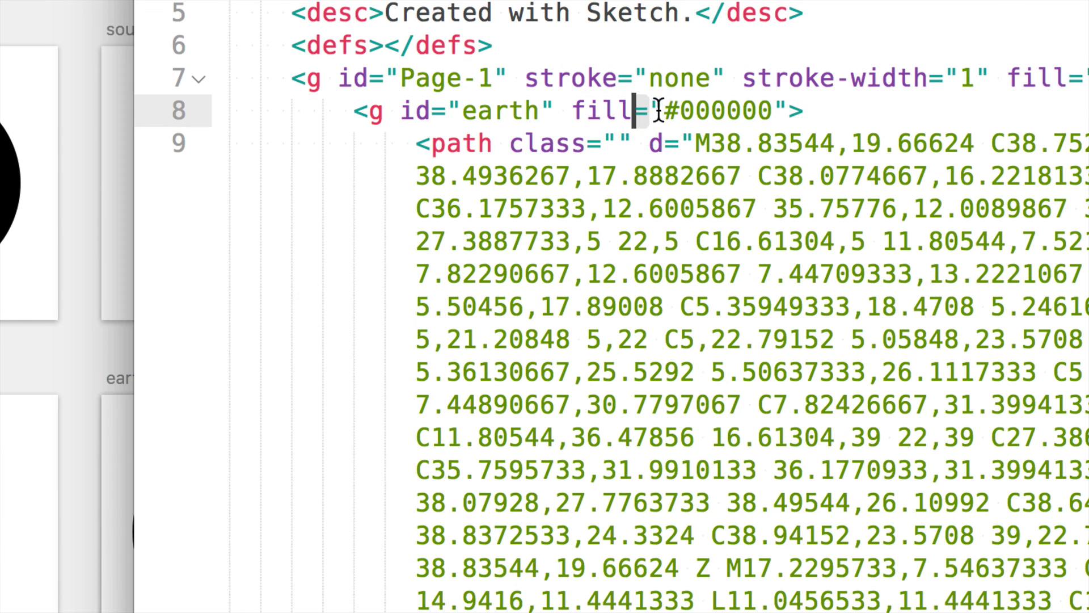
left_click(772, 111)
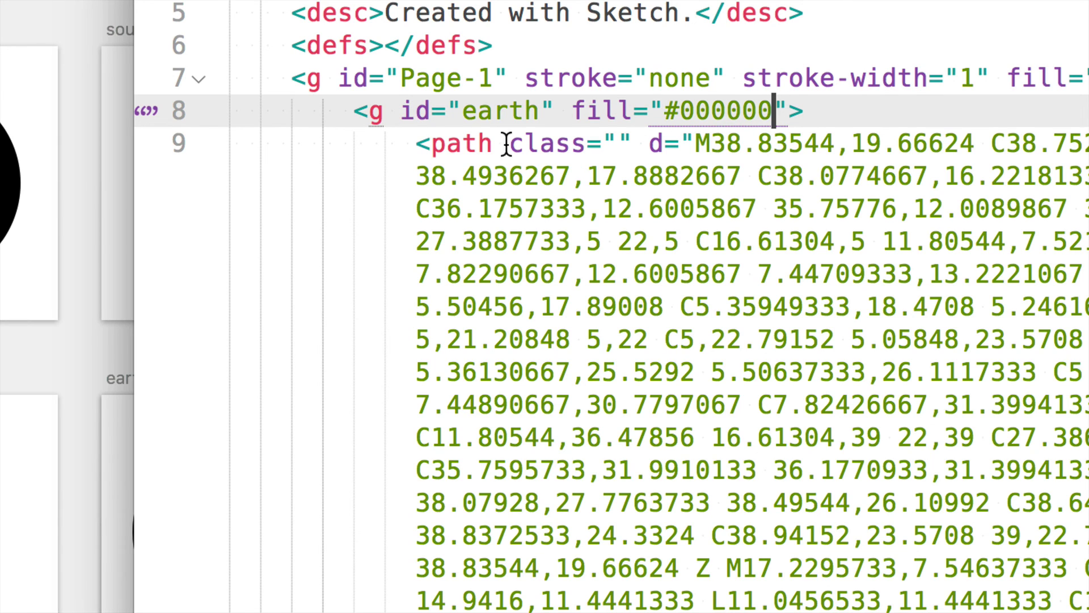
left_click(368, 112)
left_click(379, 113)
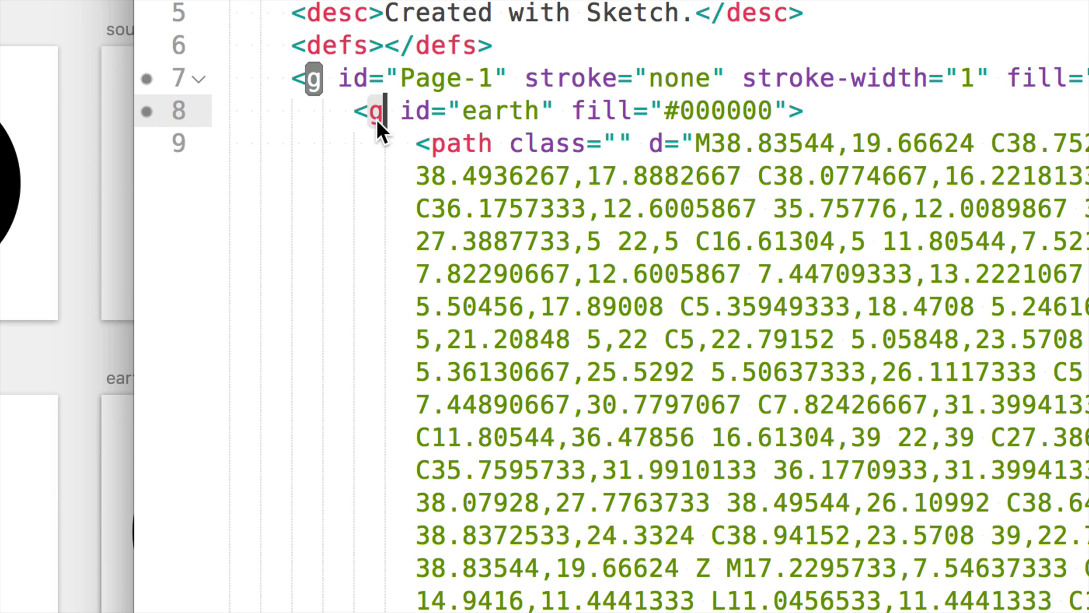
key("Right")
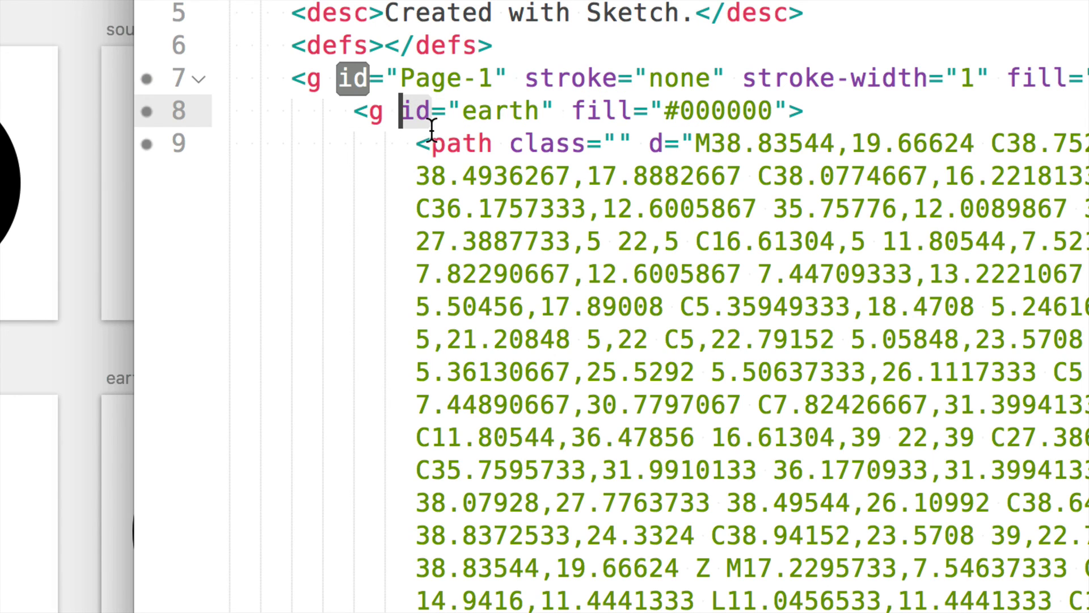
double_click(596, 110)
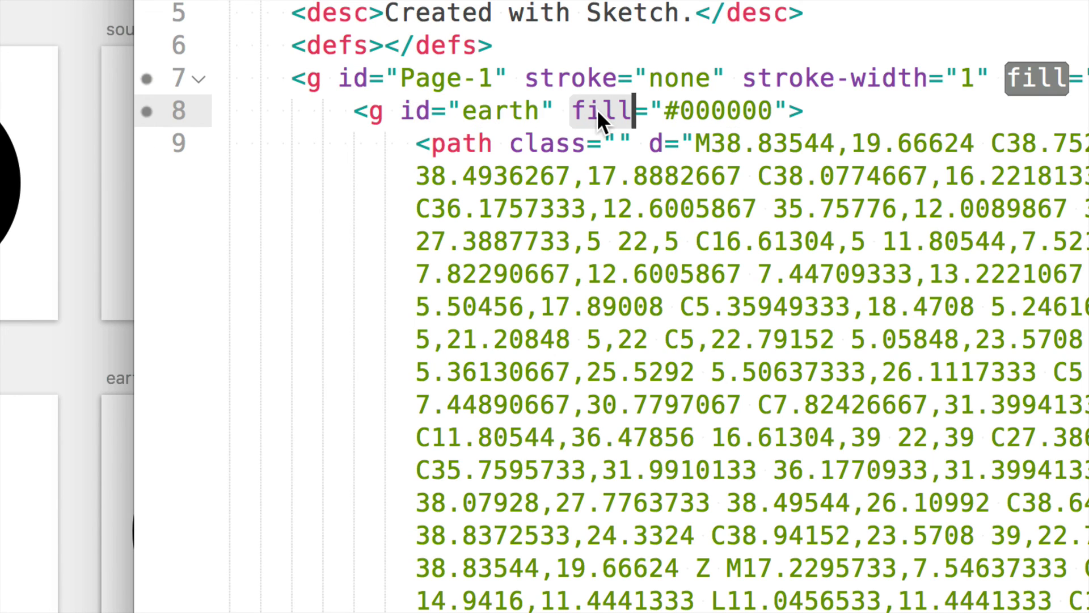
left_click(498, 117)
key("Left")
key("Left")
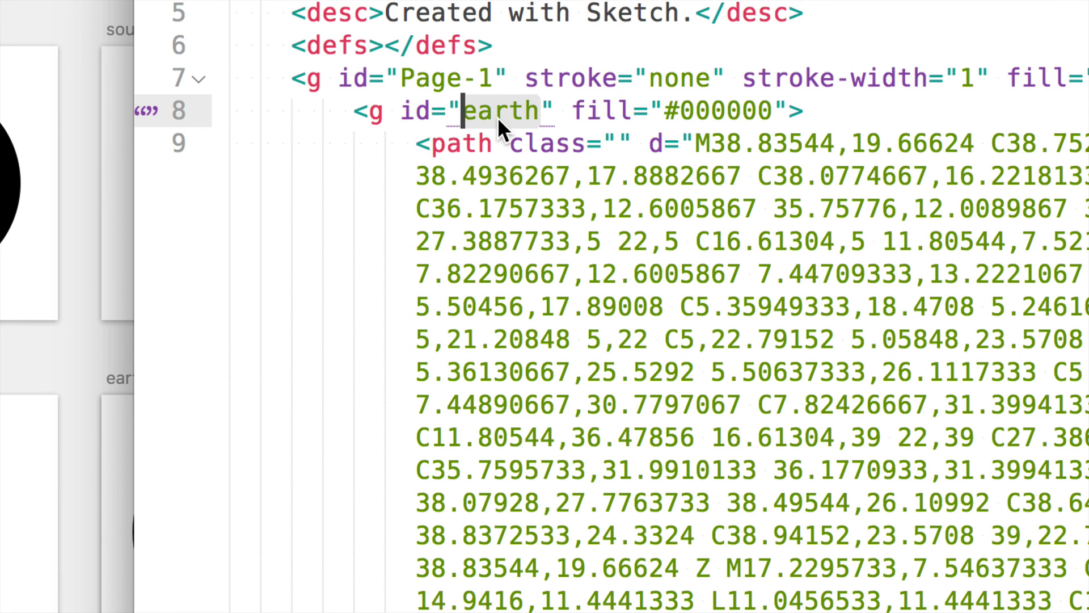
left_click(619, 117)
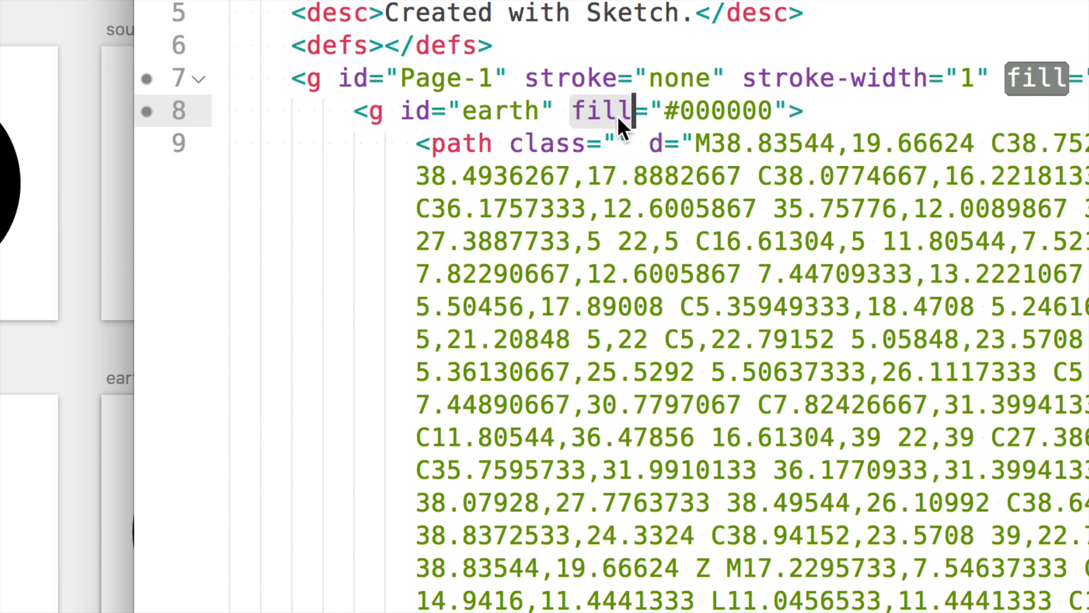
left_click(555, 146)
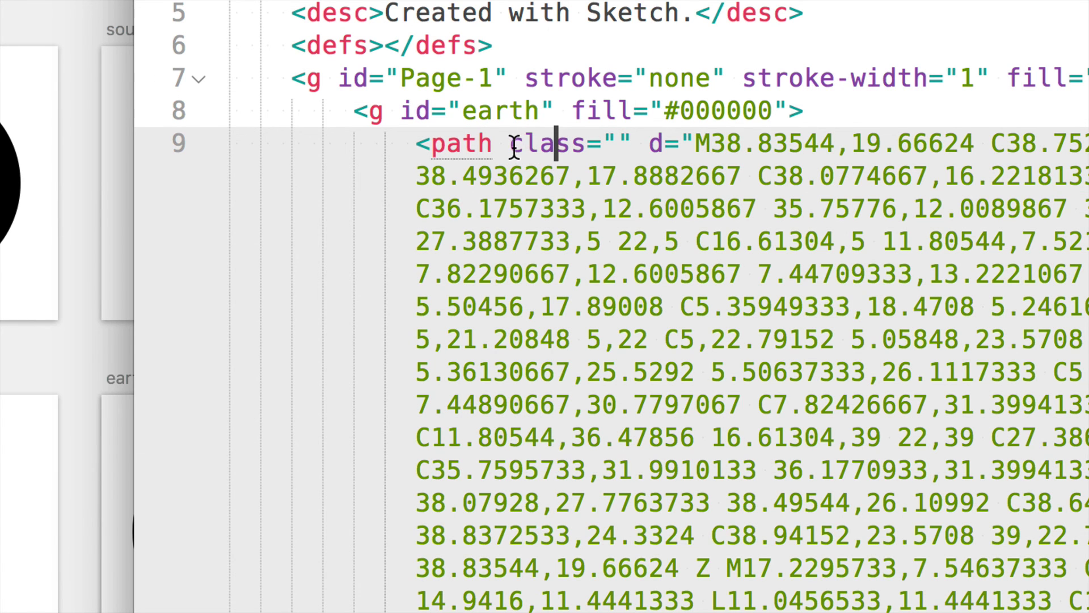
- Fill in the path's empty class value in line 9 of earth.svg with fm_fill
key("Right")
key("Right")
key("Right")
key("Right")
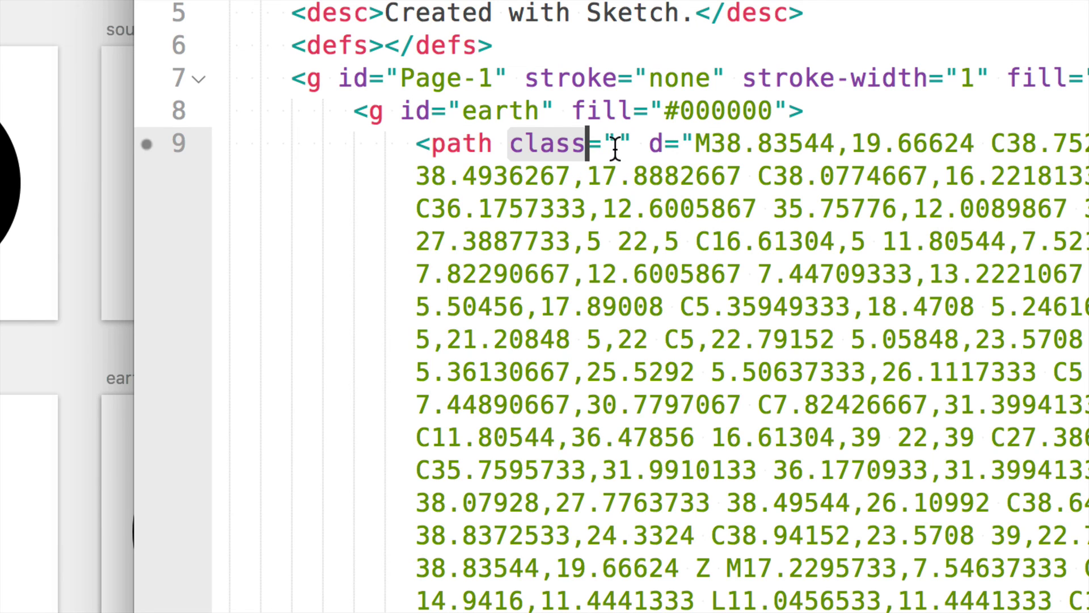
key("ctrl+space")
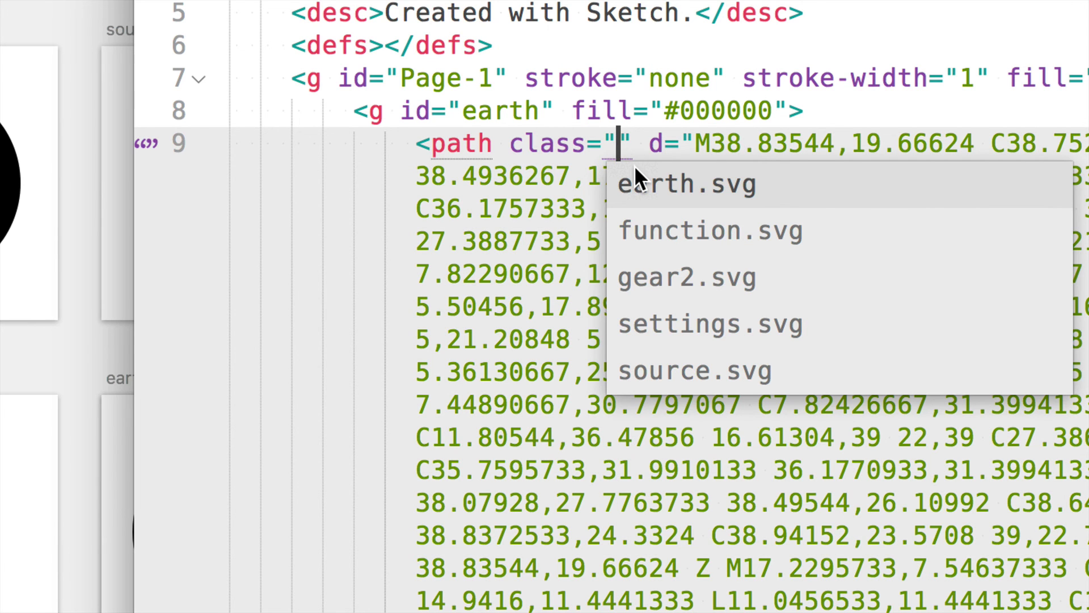
type("fm_fil")
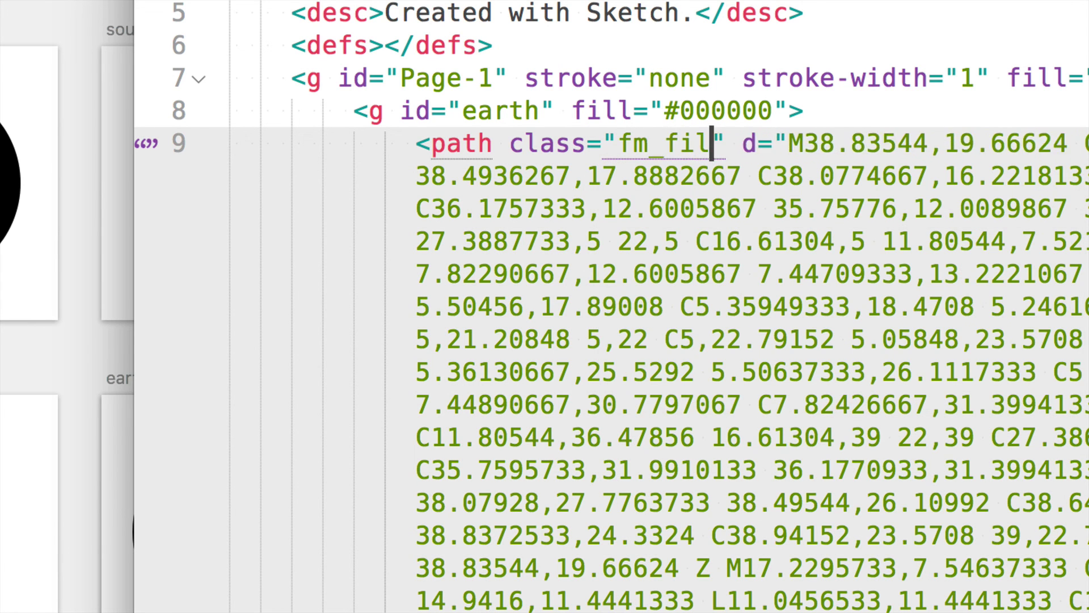
type("l")
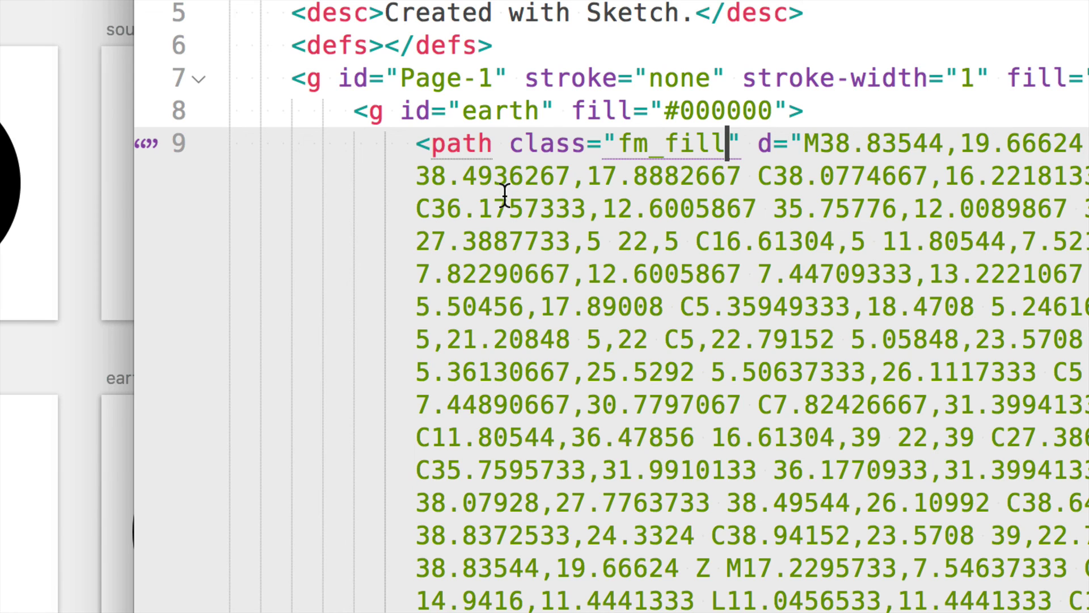
- Examine the path's class, the rest of its path data and the fill value of the enclosing earth group
double_click(457, 149)
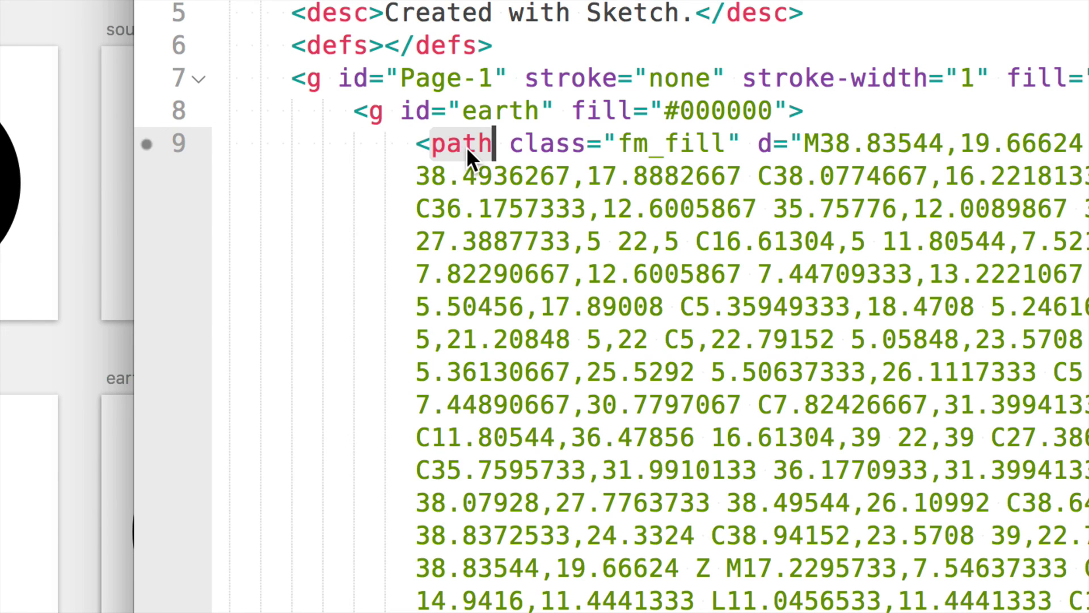
left_click_drag(509, 145, 719, 146)
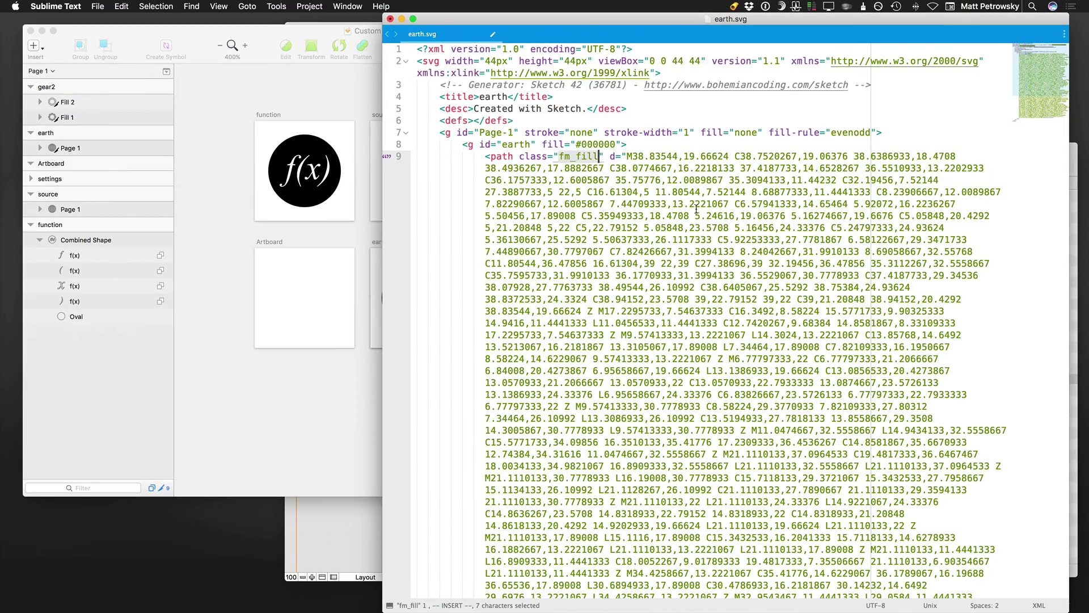
scroll(992, 365, "down", 5)
scroll(697, 211, "down", 2)
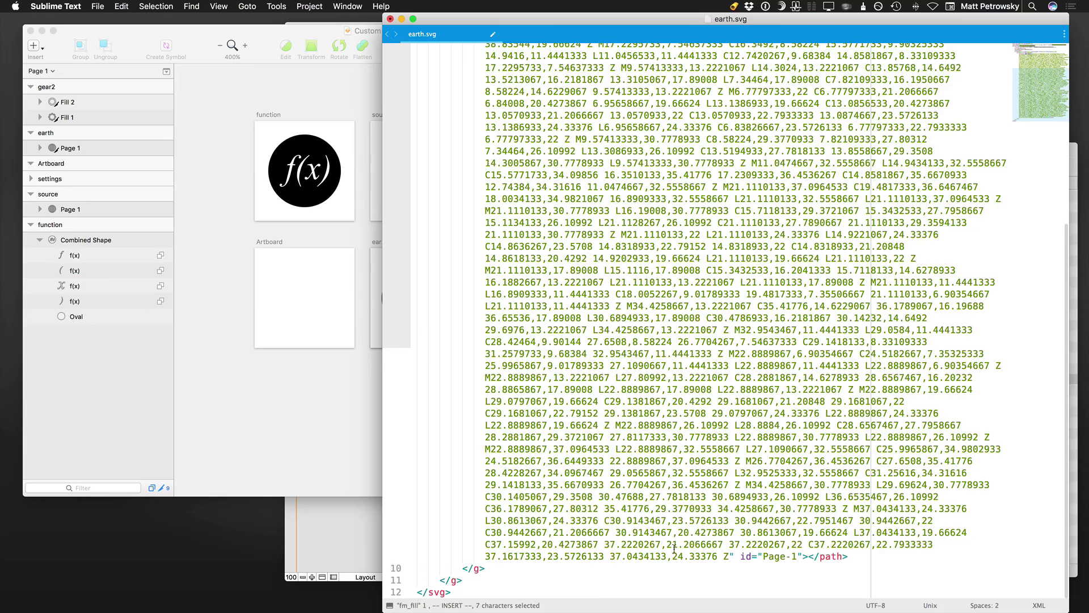
scroll(751, 461, "up", 10)
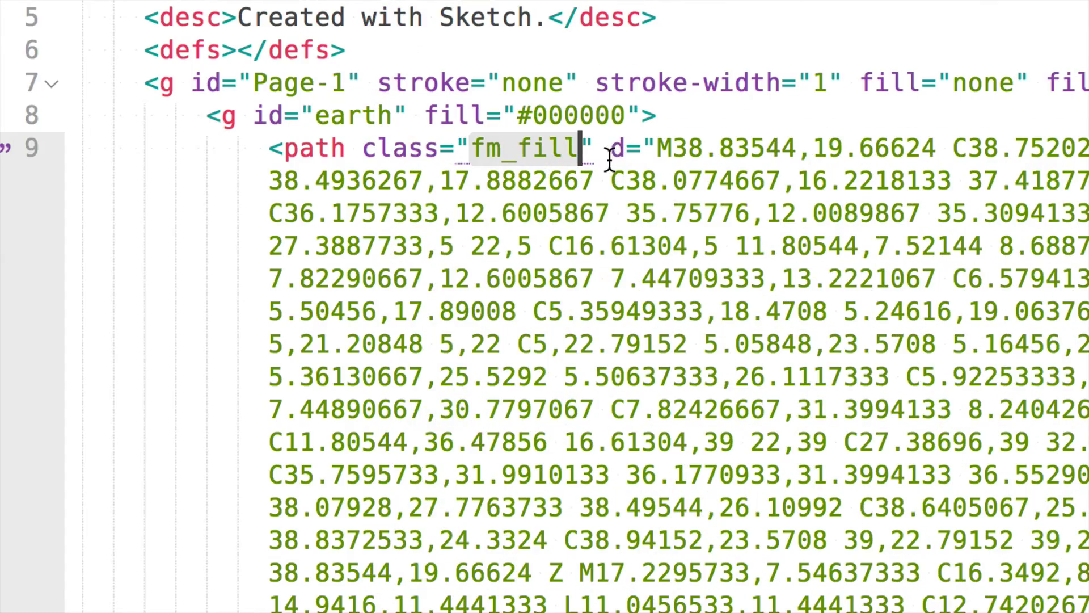
double_click(553, 145)
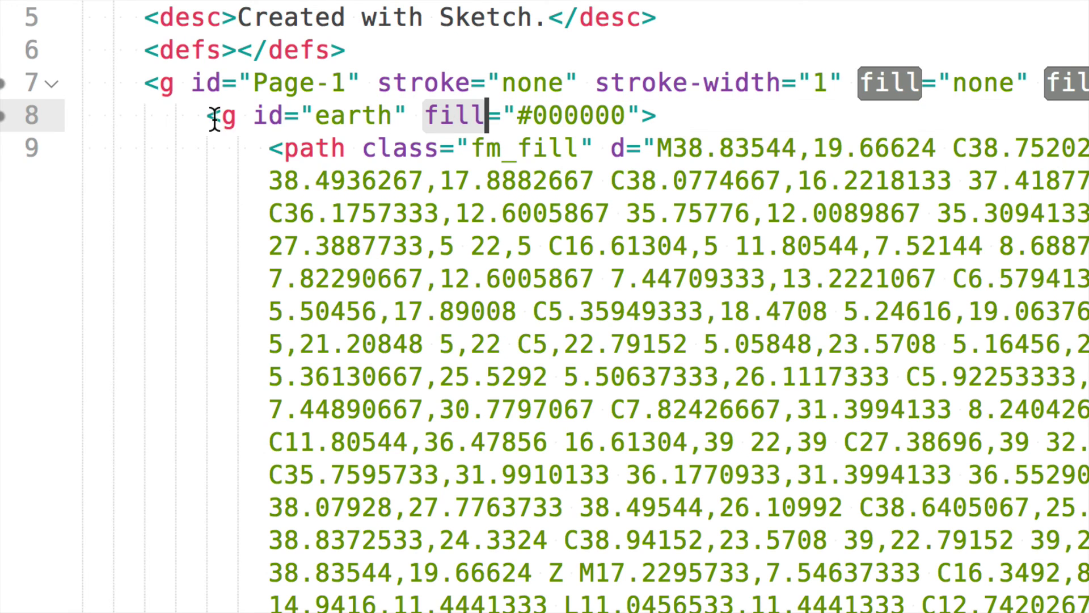
double_click(561, 116)
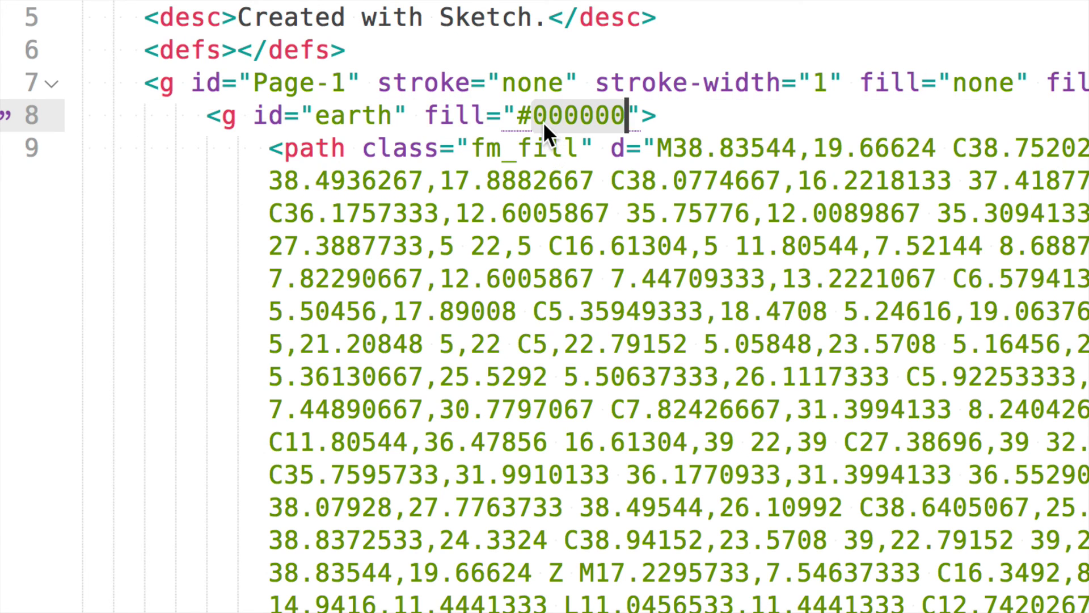
left_click(599, 121)
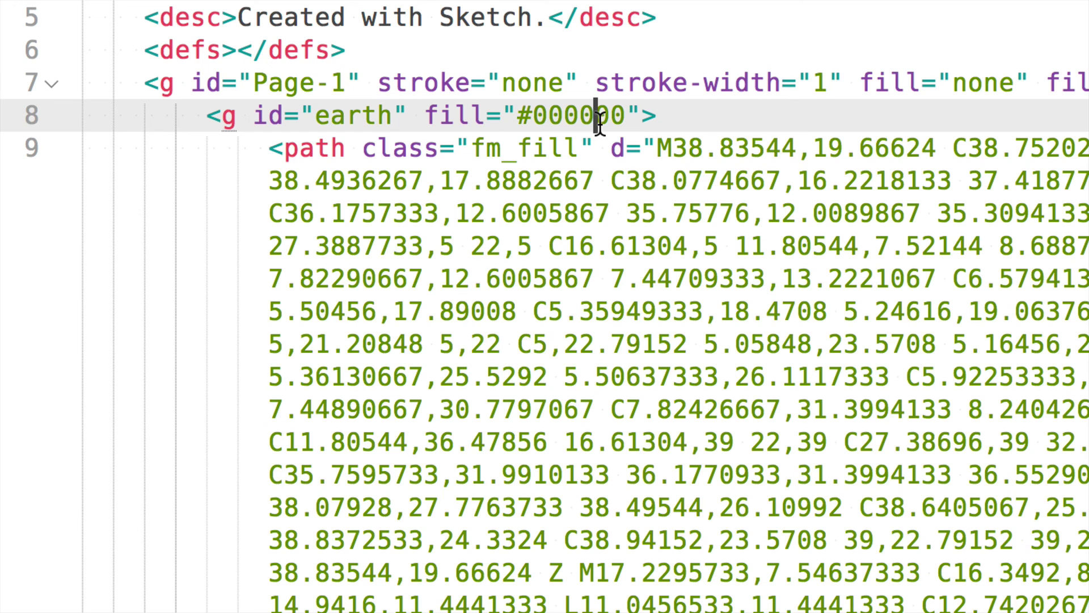
left_click_drag(625, 122, 535, 122)
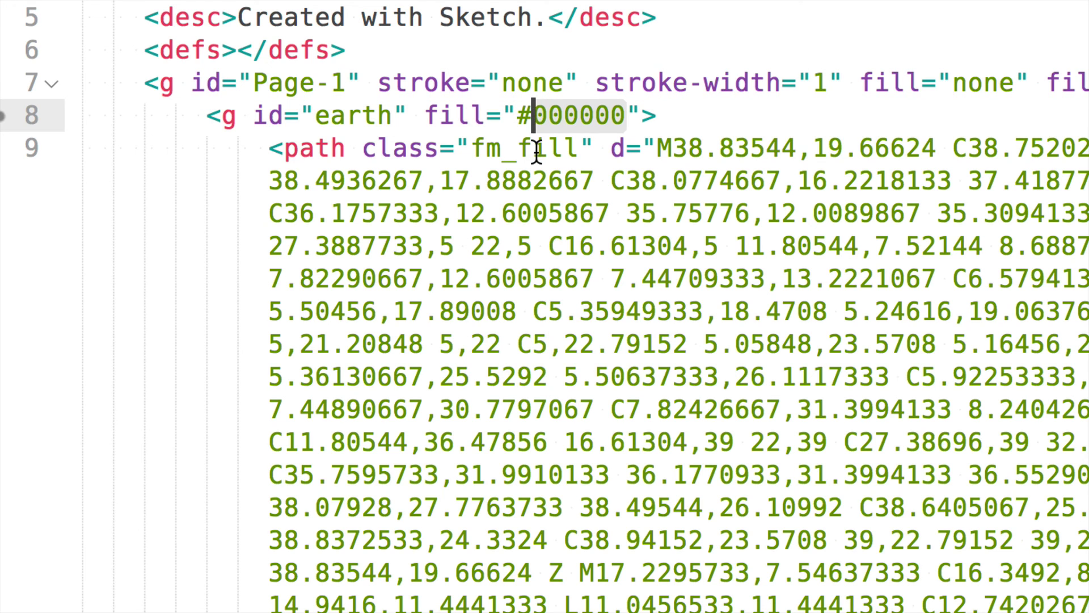
- Add a fill="#fff" attribute to the path element between its class and d attributes
double_click(311, 149)
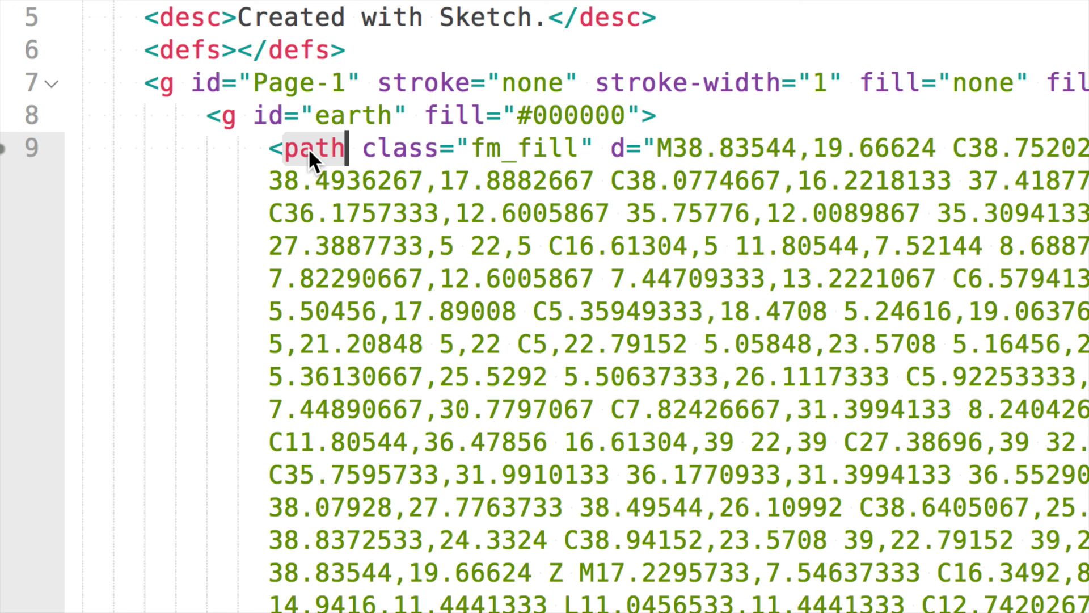
left_click(609, 149)
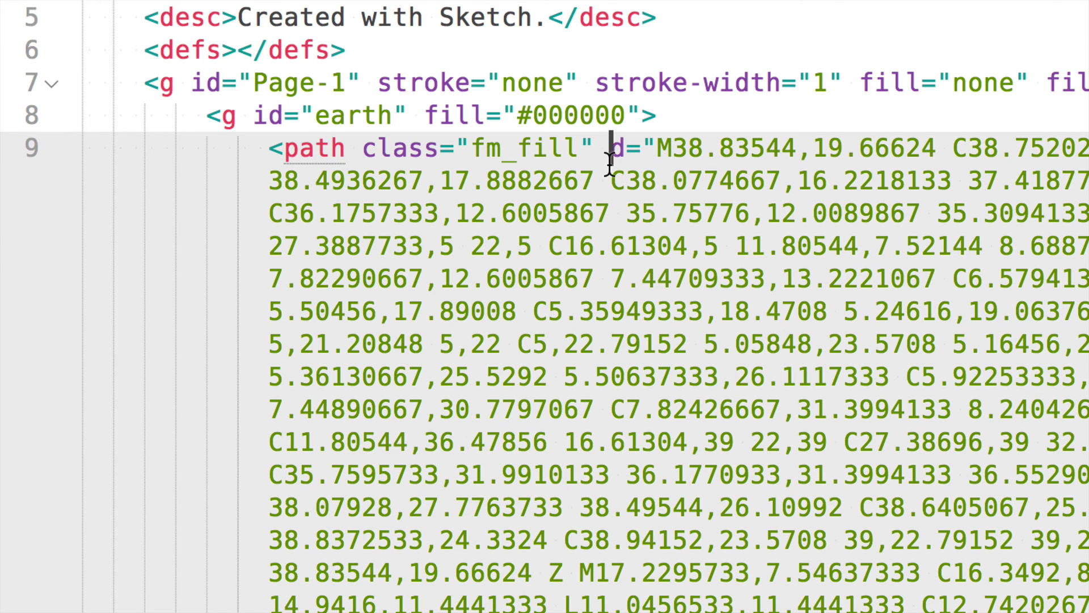
type("fill")
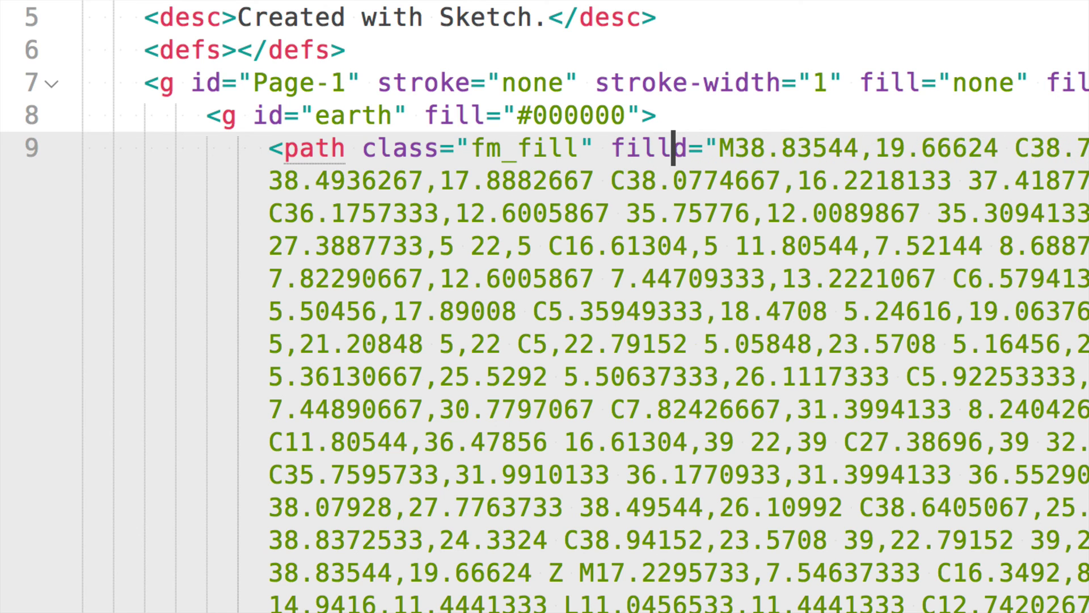
type("=\"\"")
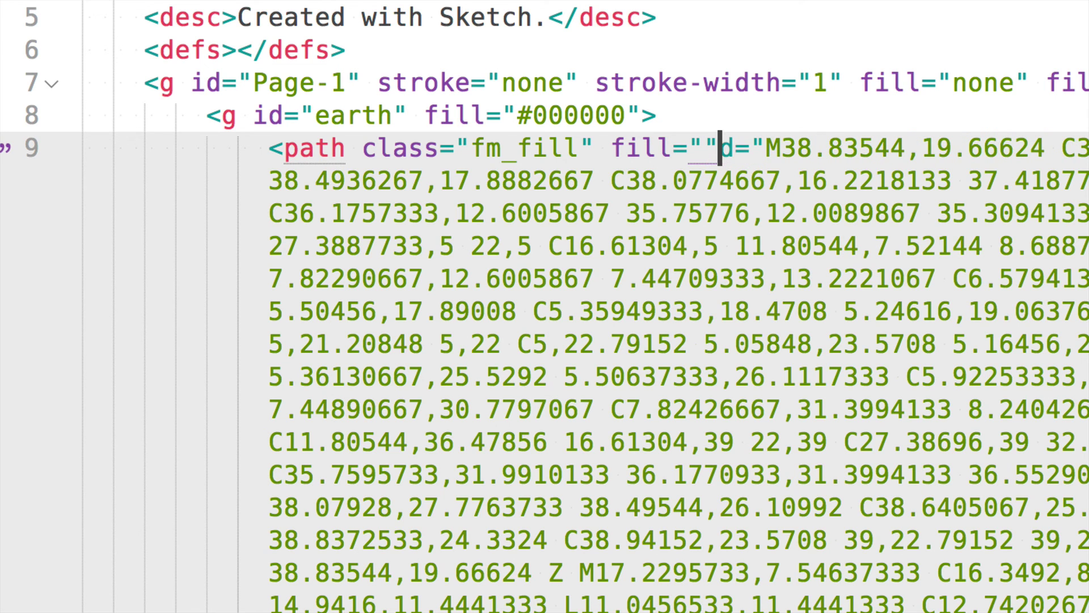
key("Left")
key("Right")
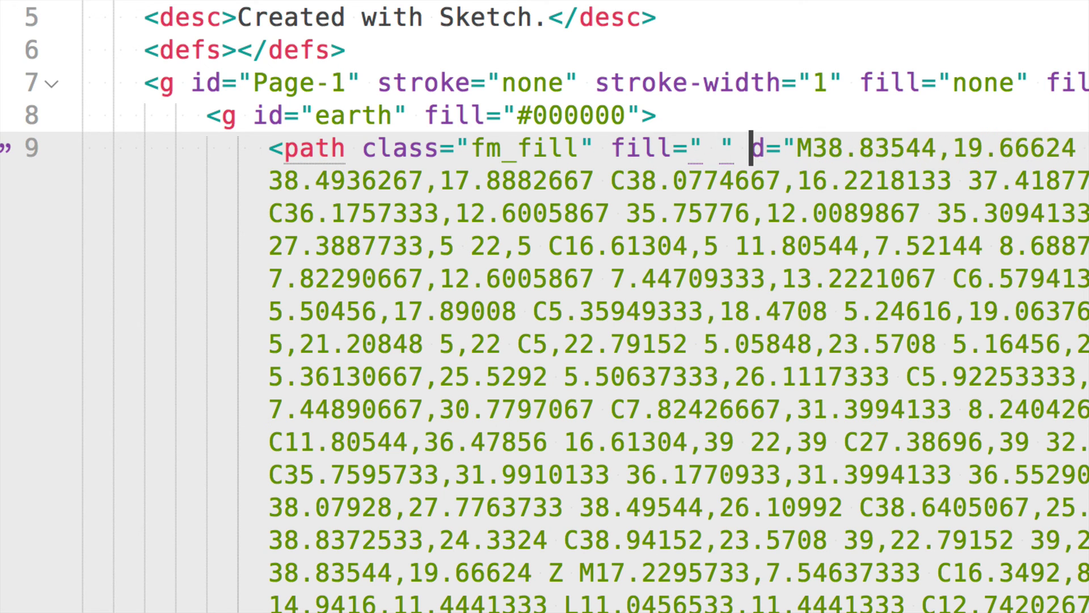
key("Left")
key("Left")
key("Left")
key("Right")
key("BackSpace")
type("#fff")
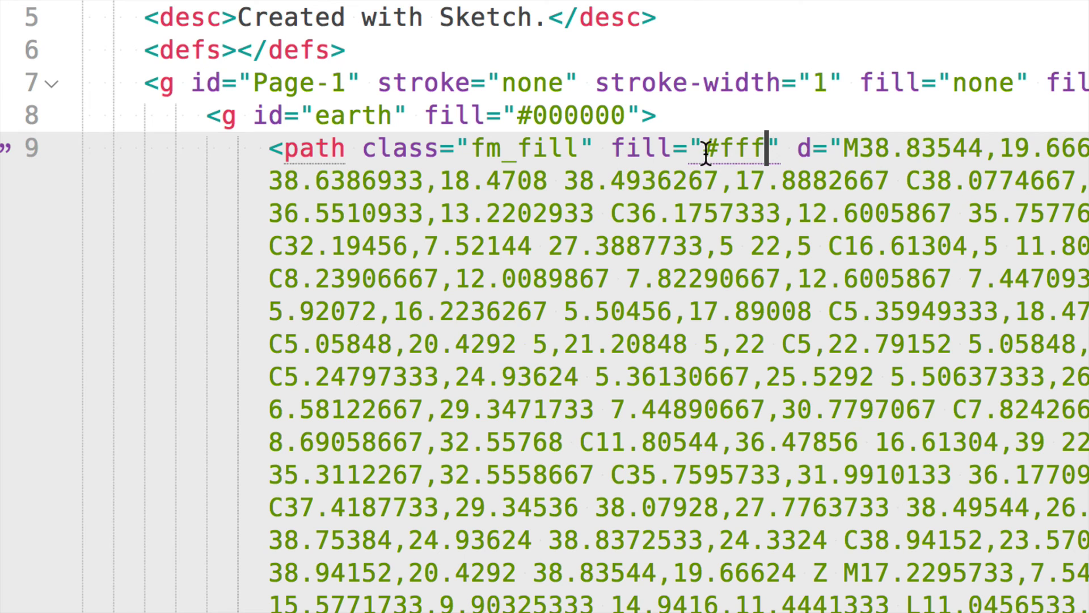
- Remove the fill attribute from the path element in line 9
double_click(313, 152)
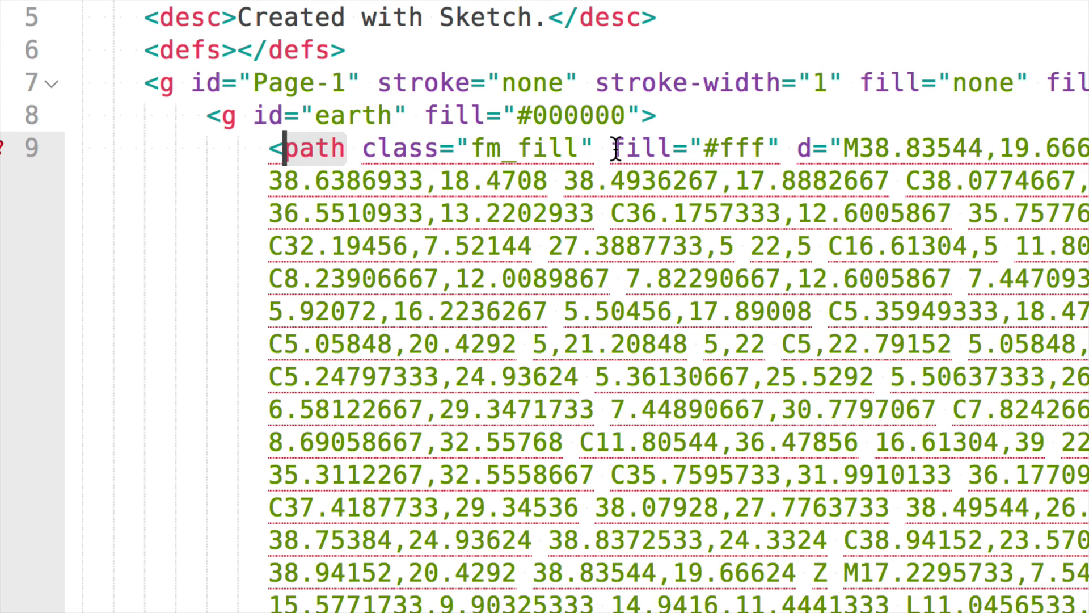
left_click(667, 149)
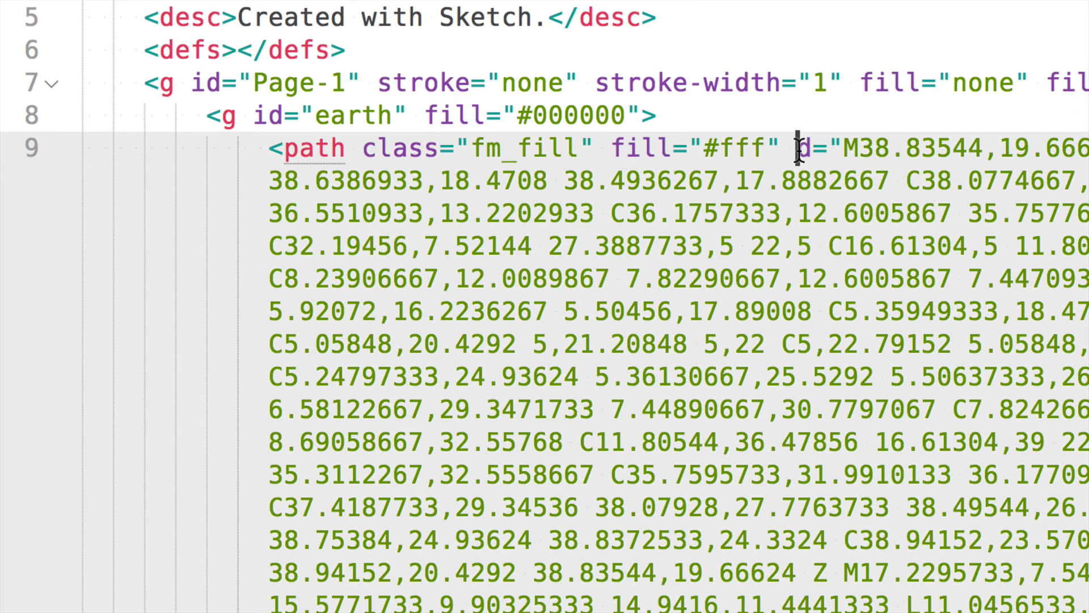
left_click_drag(797, 149, 610, 148)
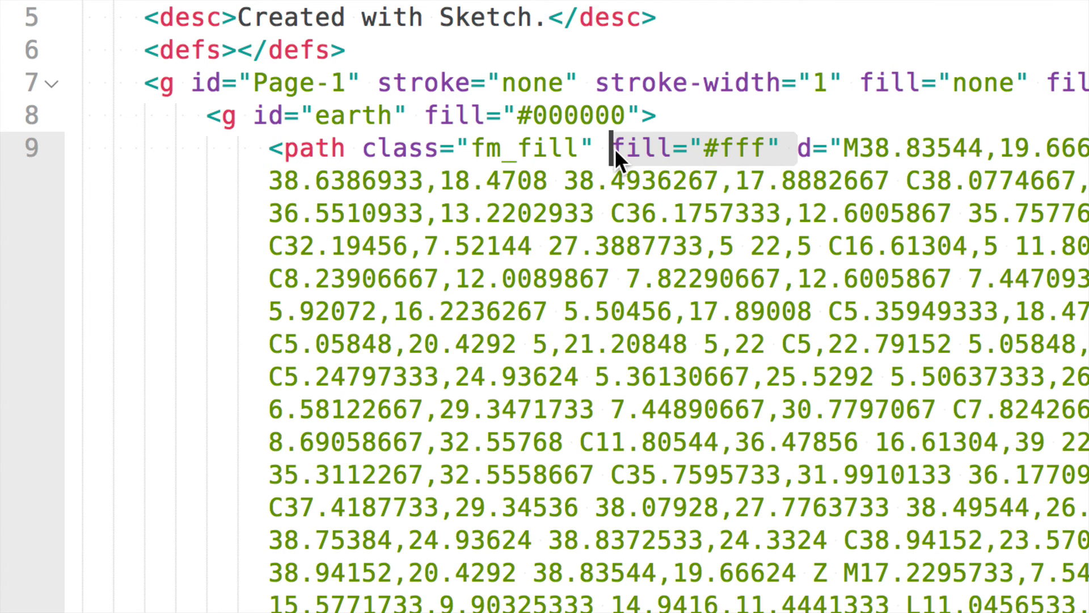
key("BackSpace")
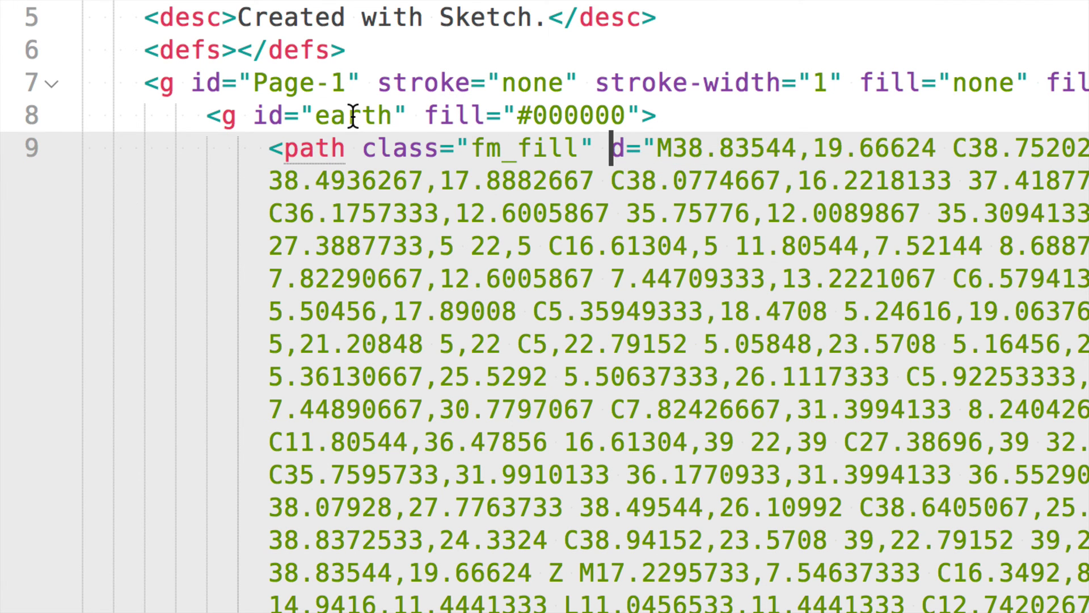
- Set the earth group's fill in line 8 to #fff, then save and close earth.svg
double_click(567, 116)
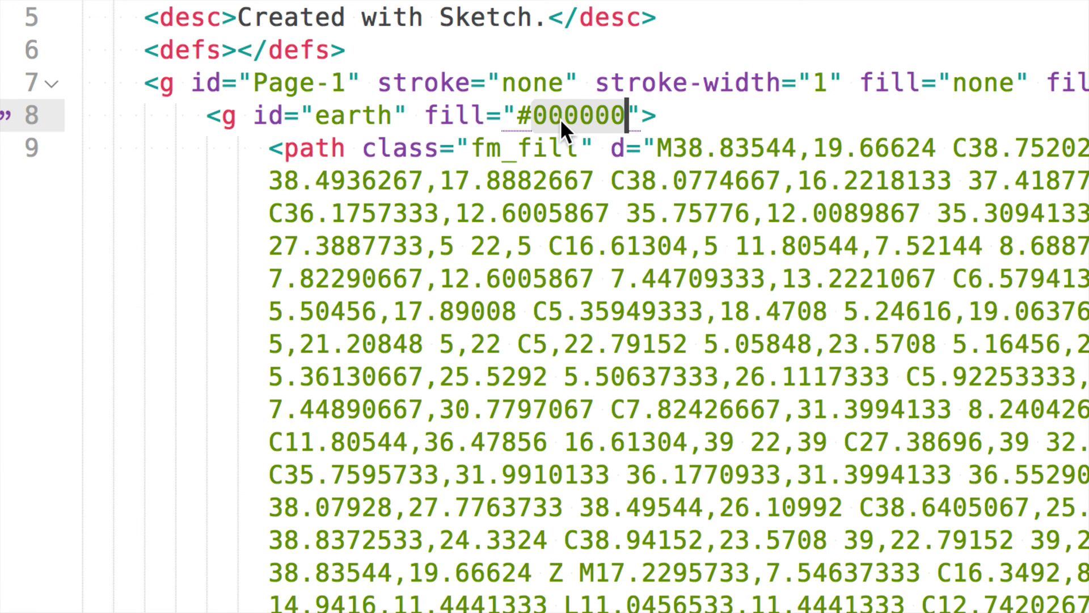
type("fff")
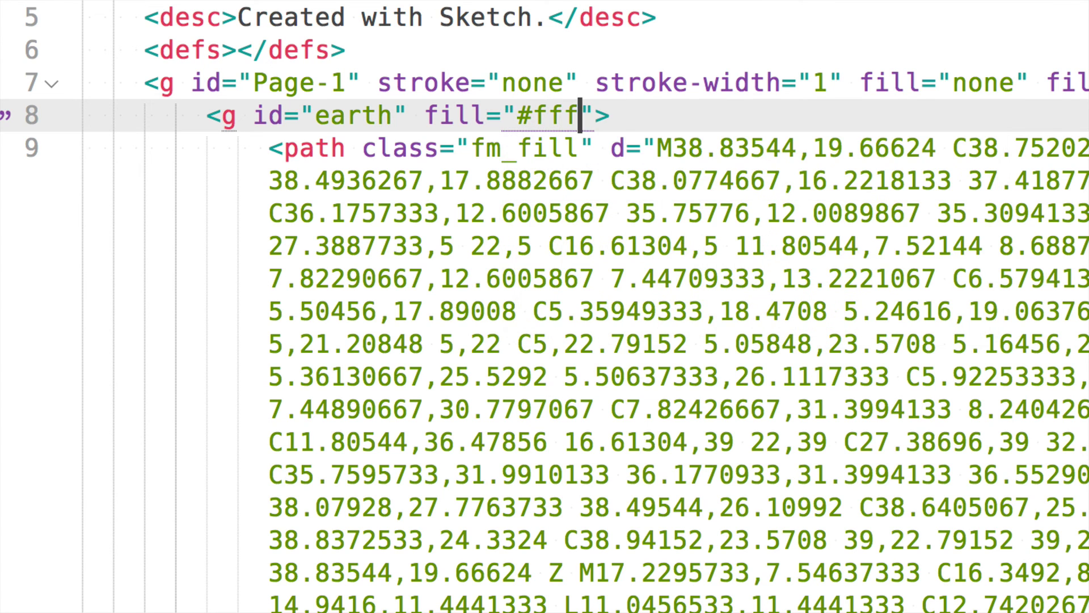
left_click(620, 125)
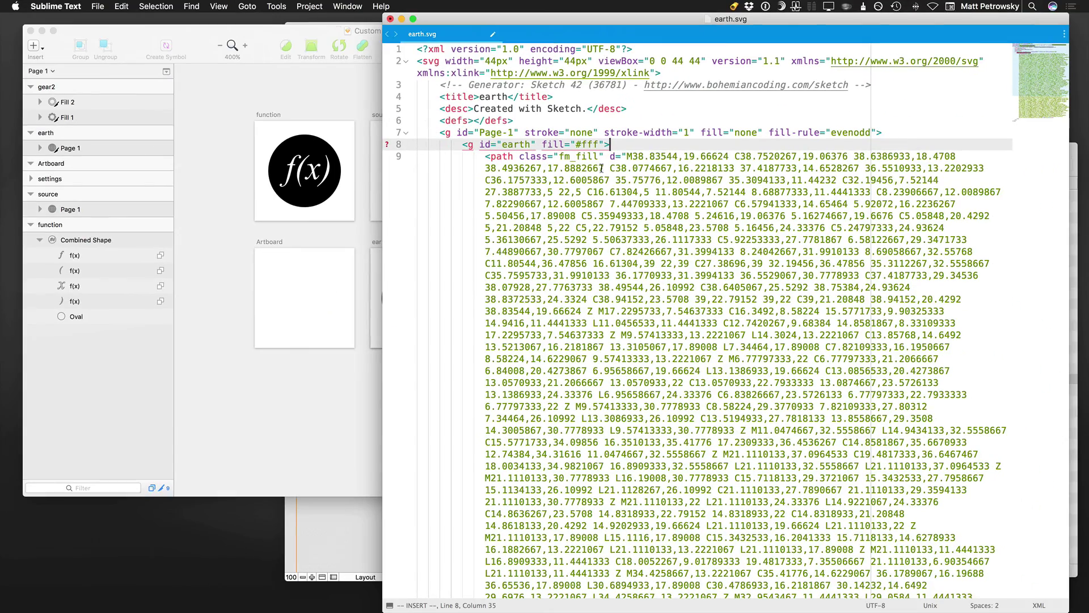
key("super+s")
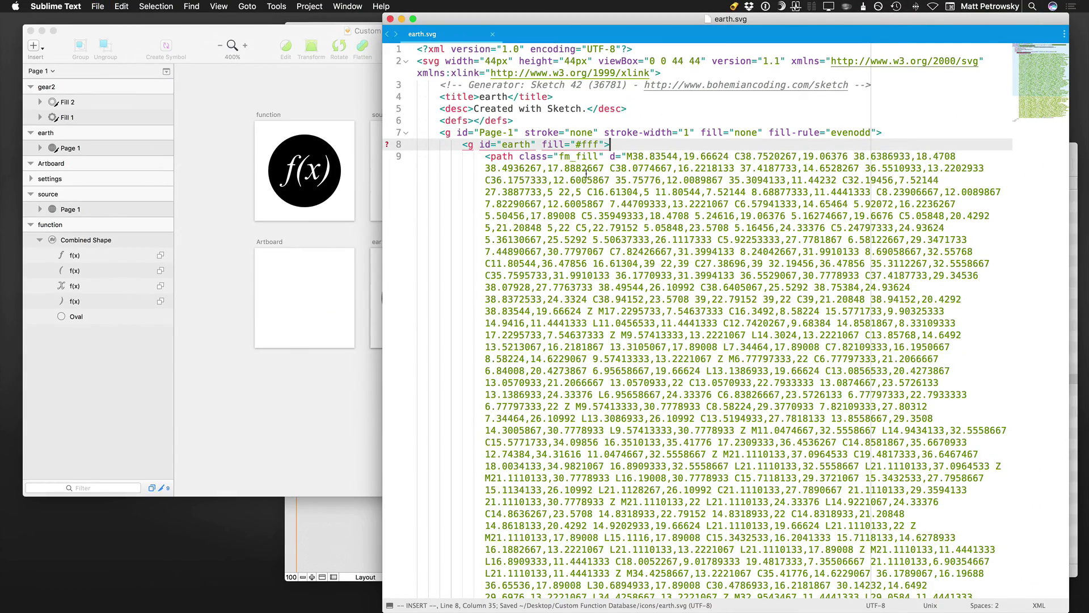
key("super+w")
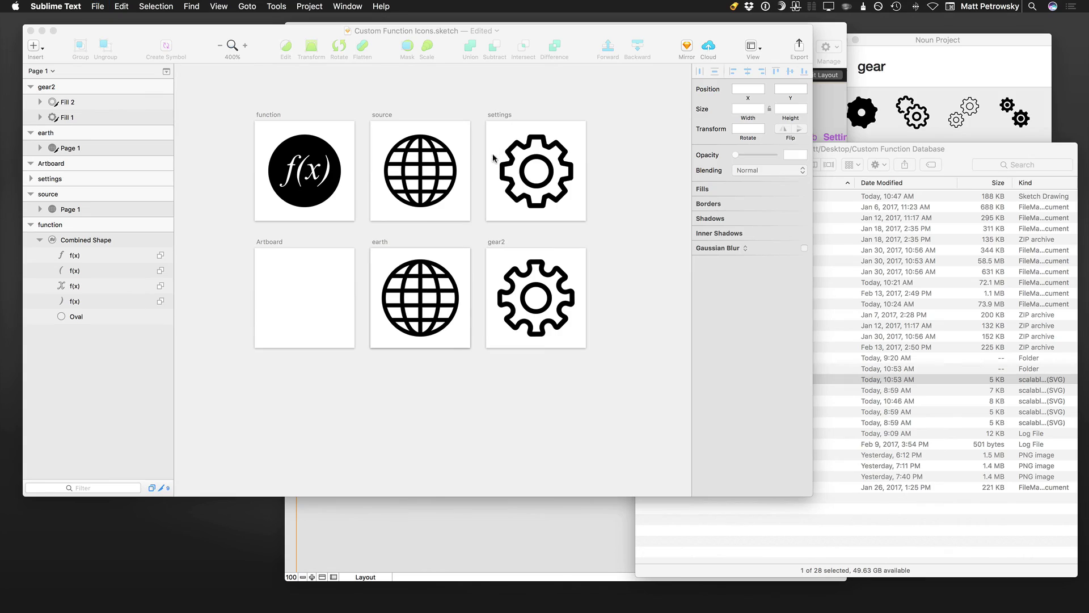
- Switch to FileMaker Pro Advanced and set the button bar in the top navigation to show icons only
left_click(825, 35)
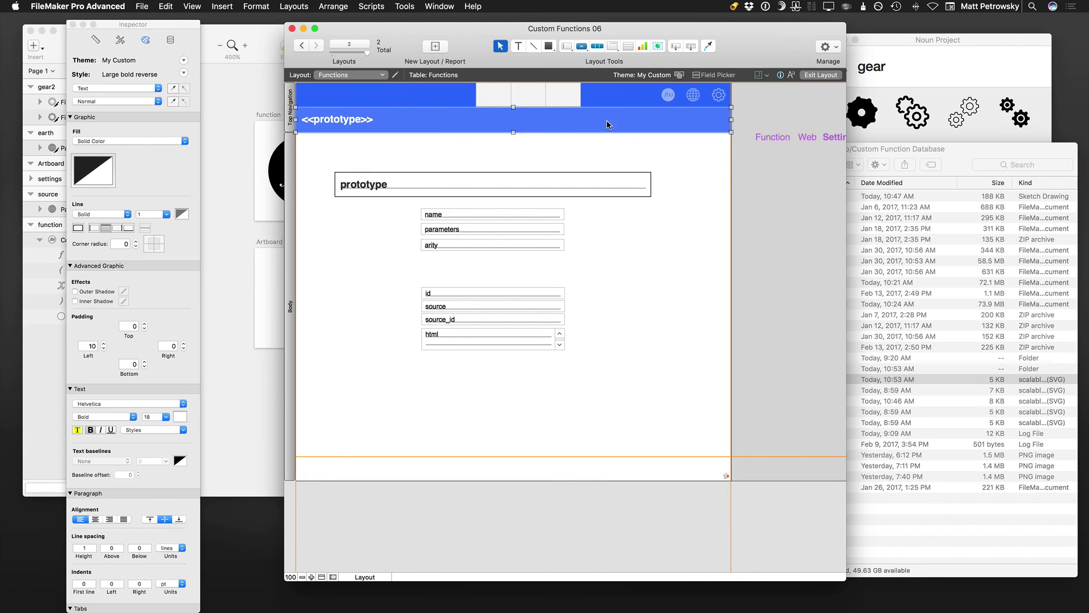
left_click_drag(645, 31, 564, 34)
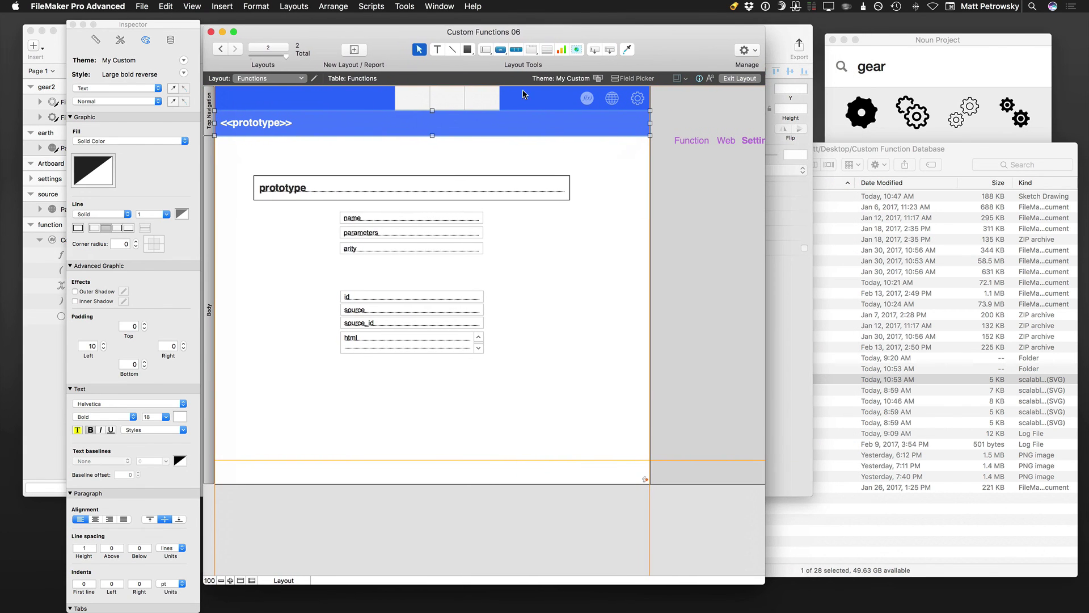
left_click(563, 94)
double_click(482, 97)
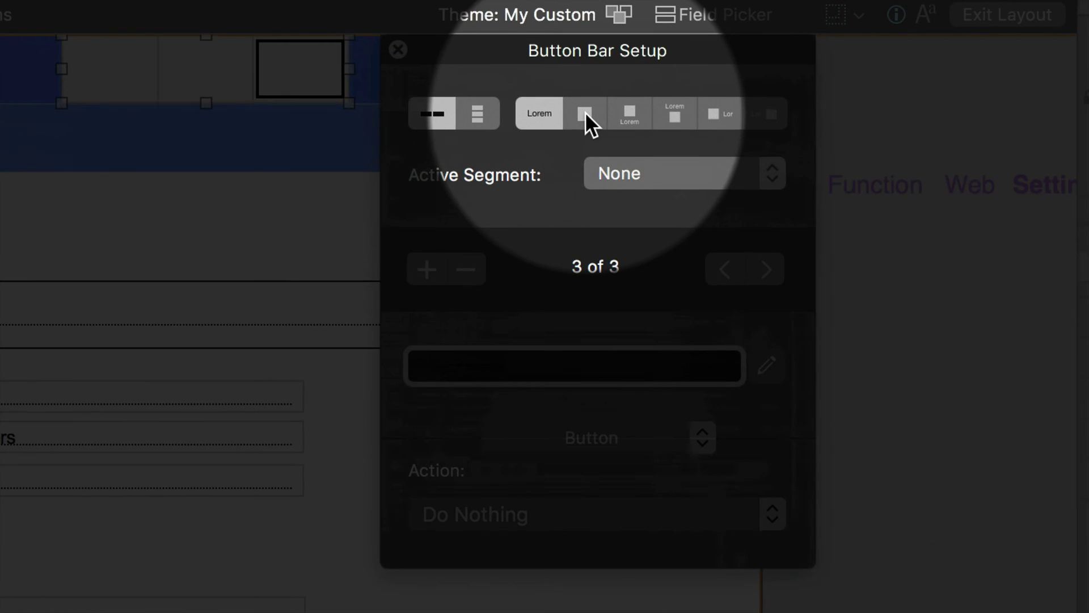
left_click(586, 113)
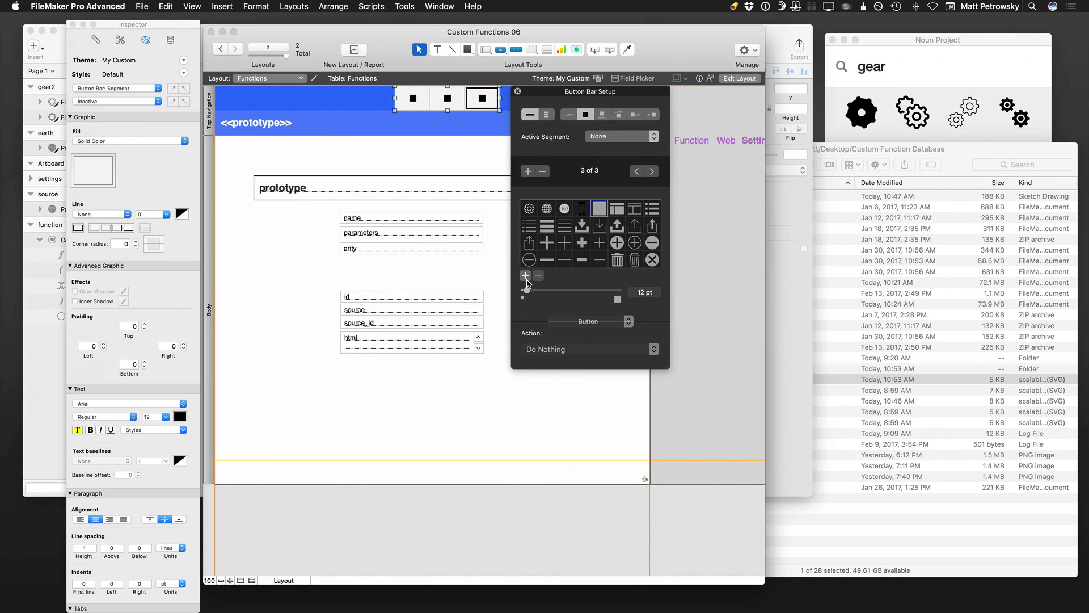
- Add earth.svg from the icons folder as the third button bar segment's icon and set the icon size to 34 pt
left_click(525, 276)
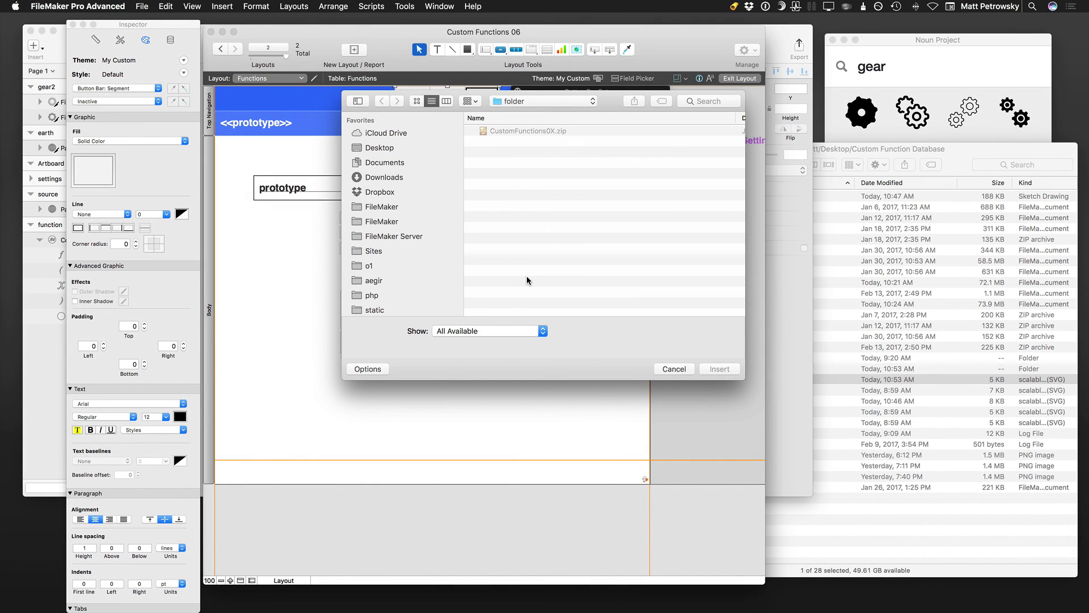
left_click(549, 104)
left_click(549, 114)
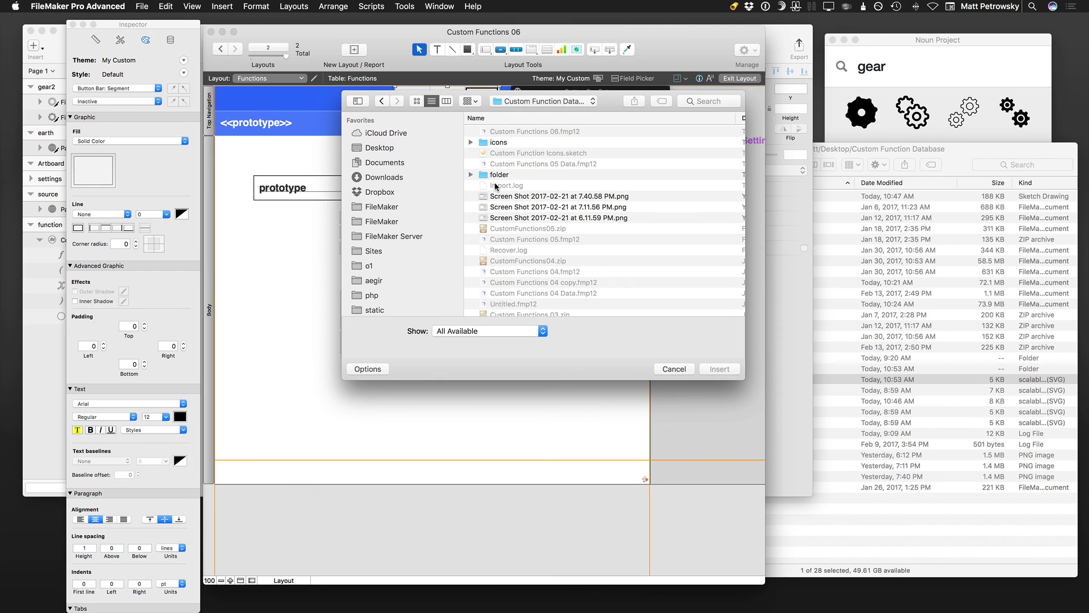
left_click(482, 144)
double_click(483, 143)
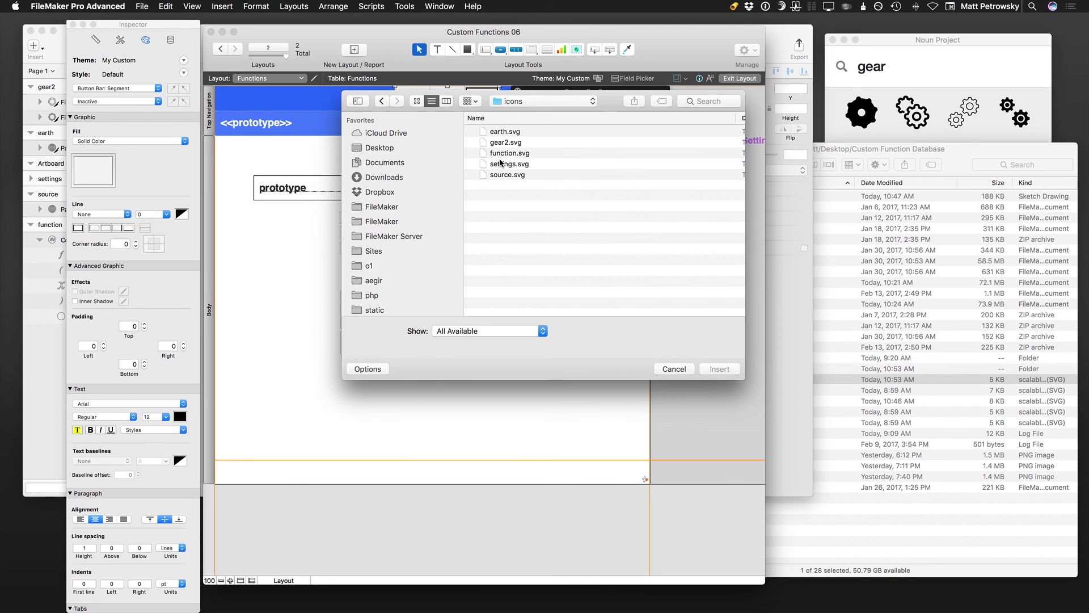
left_click(494, 134)
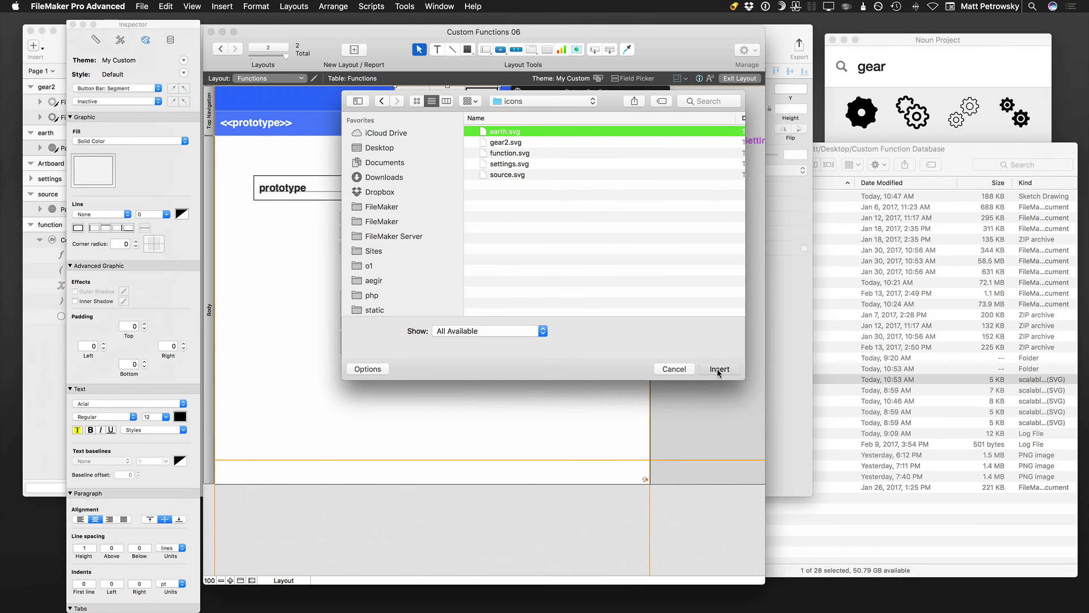
left_click(718, 370)
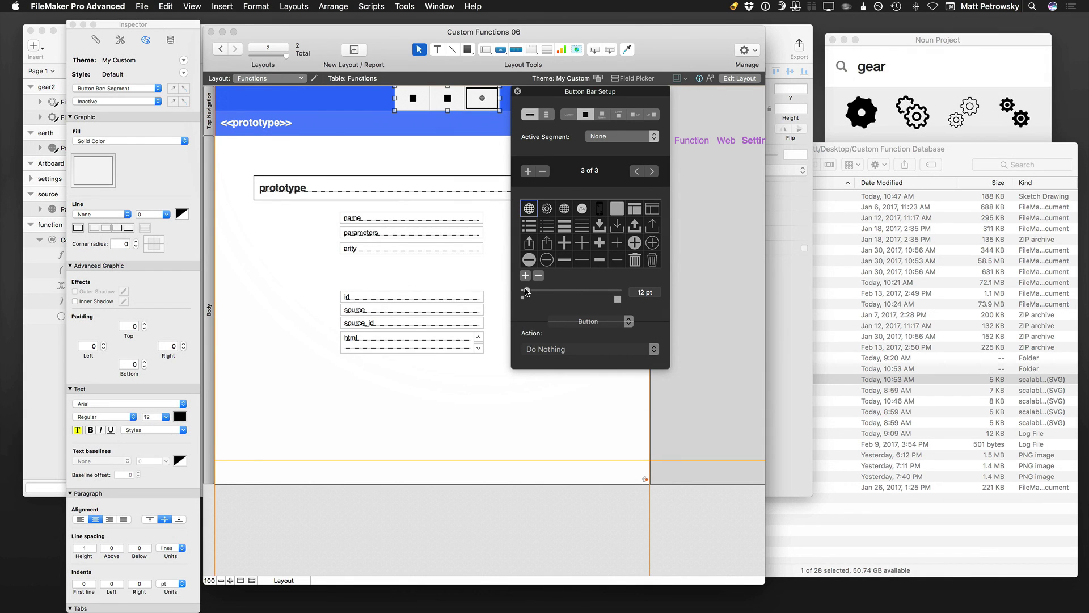
left_click_drag(526, 291, 545, 292)
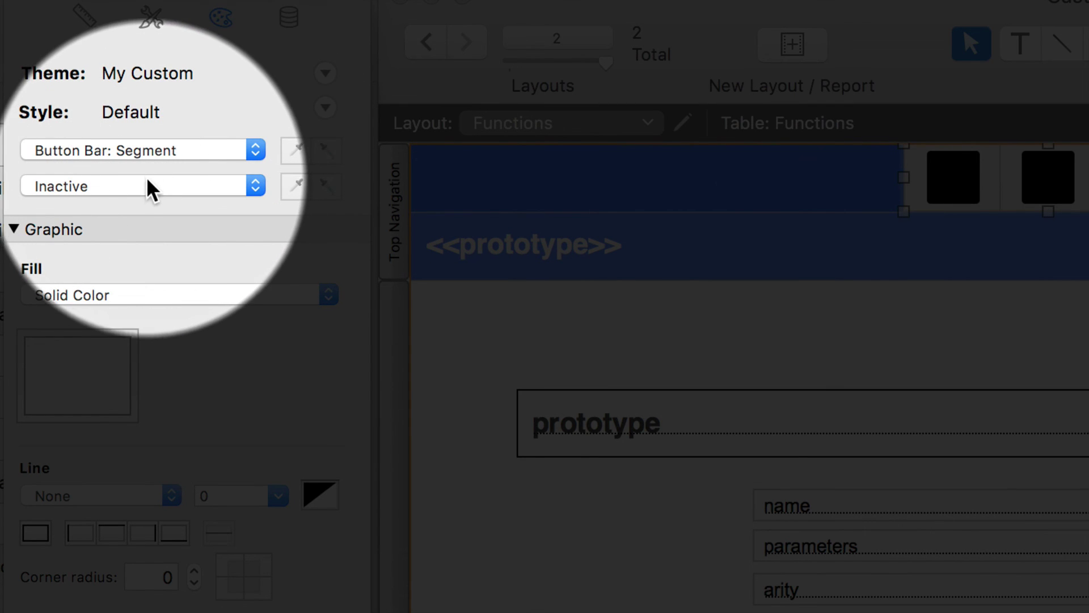
- Set the solid fill of the button bar's icons to white for the inactive state
left_click(143, 150)
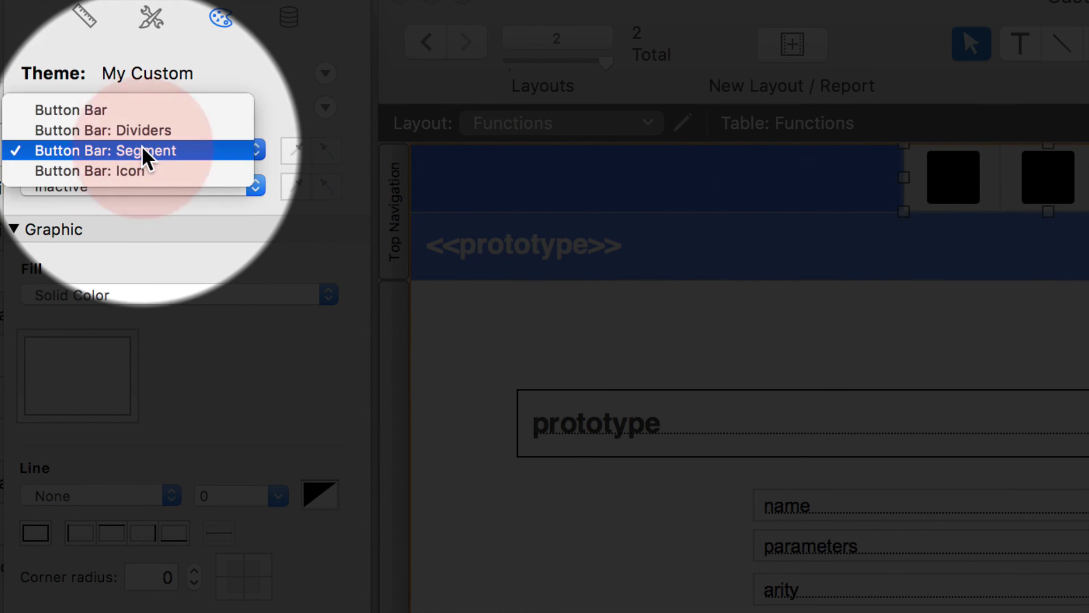
left_click(146, 168)
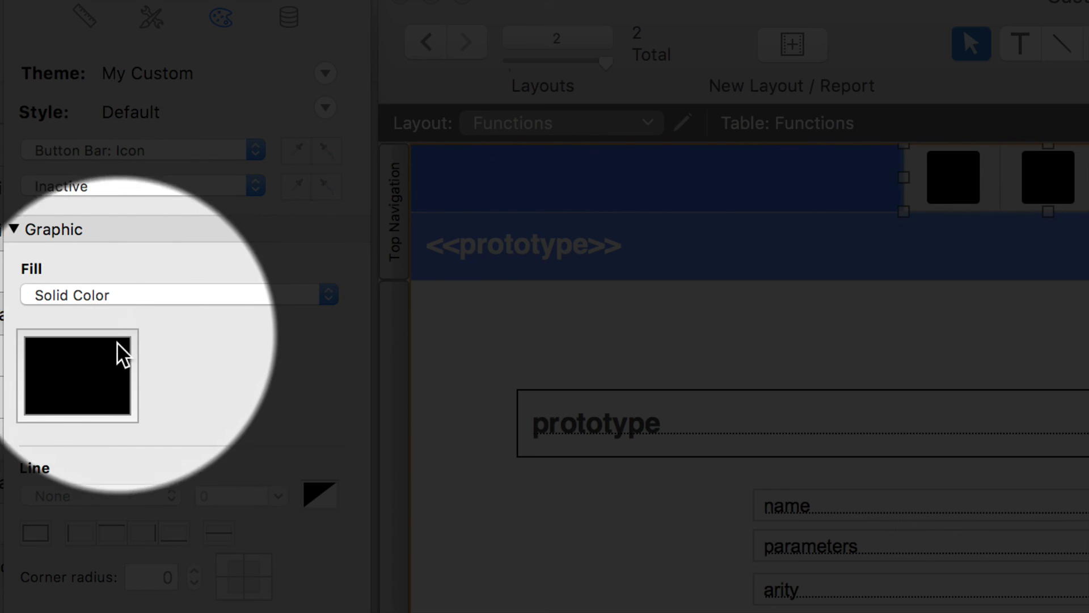
left_click(101, 363)
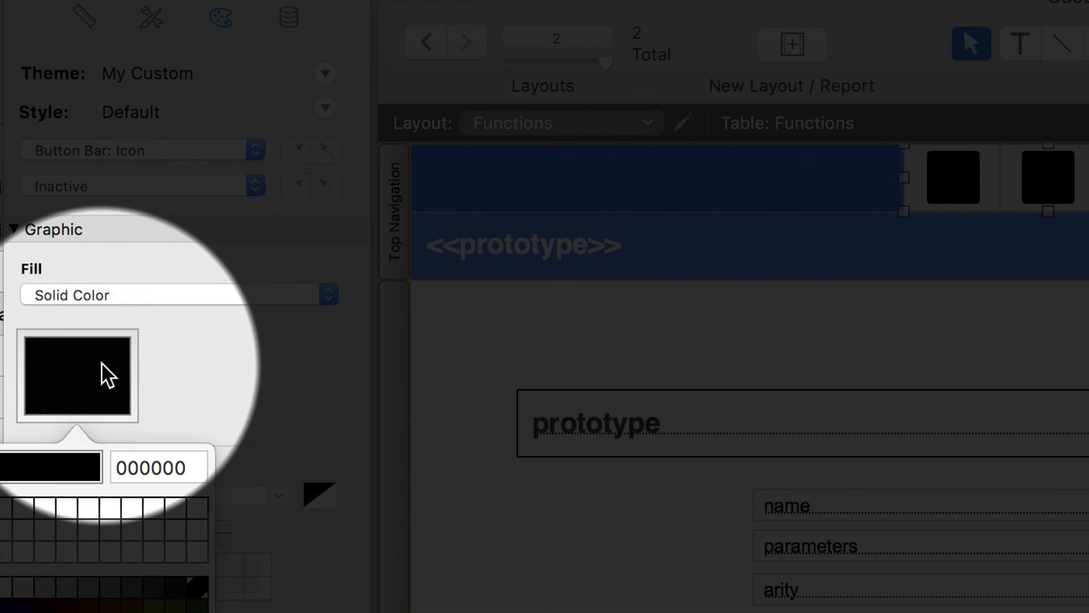
left_click(131, 501)
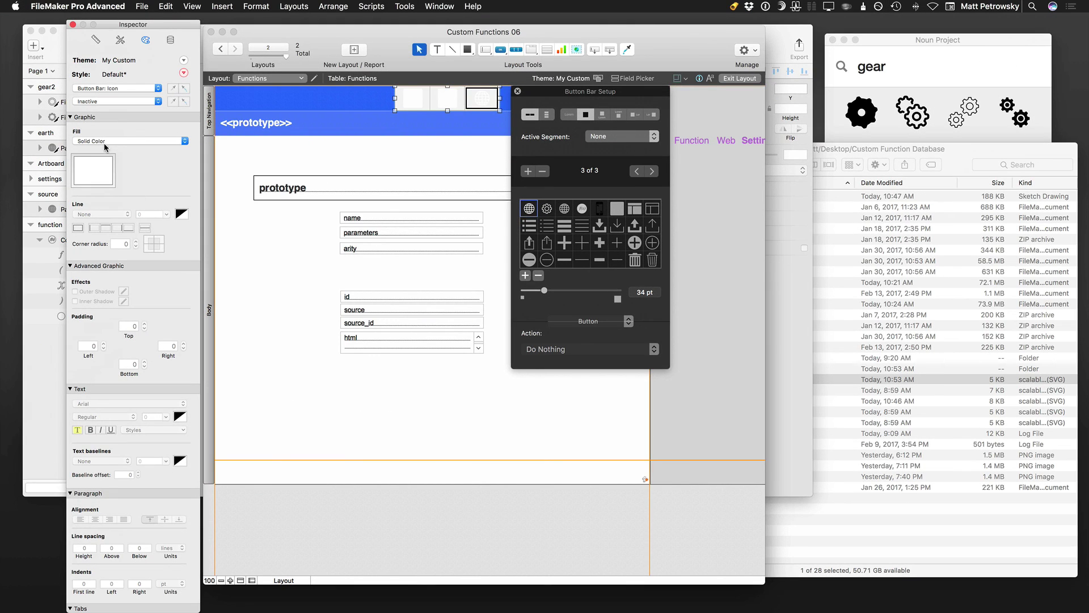
- Set the fill of the button bar's segments to None
left_click(104, 143)
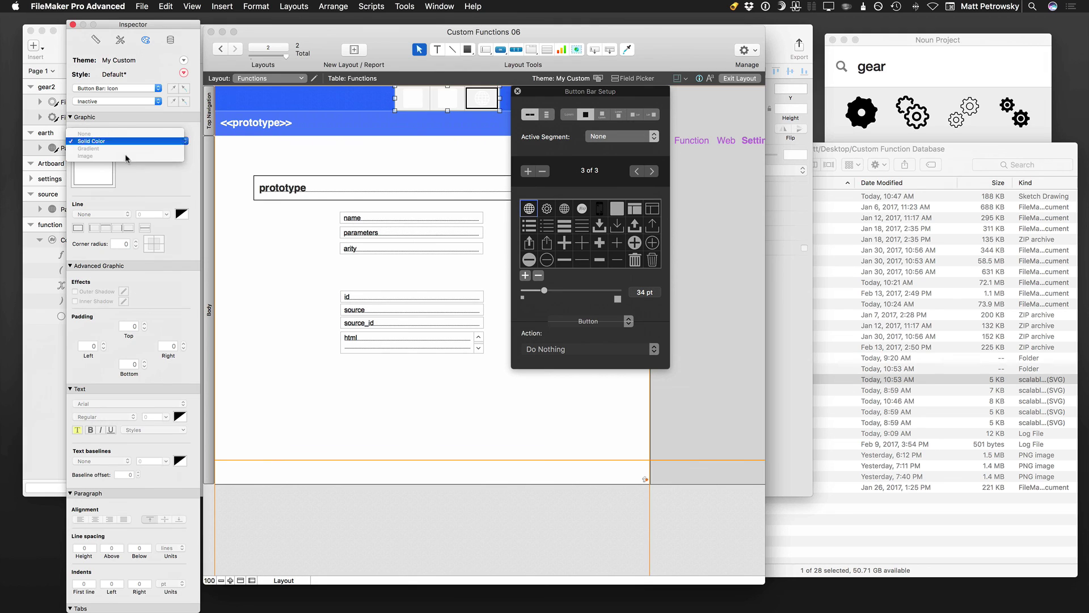
left_click(121, 104)
left_click(122, 88)
left_click(129, 79)
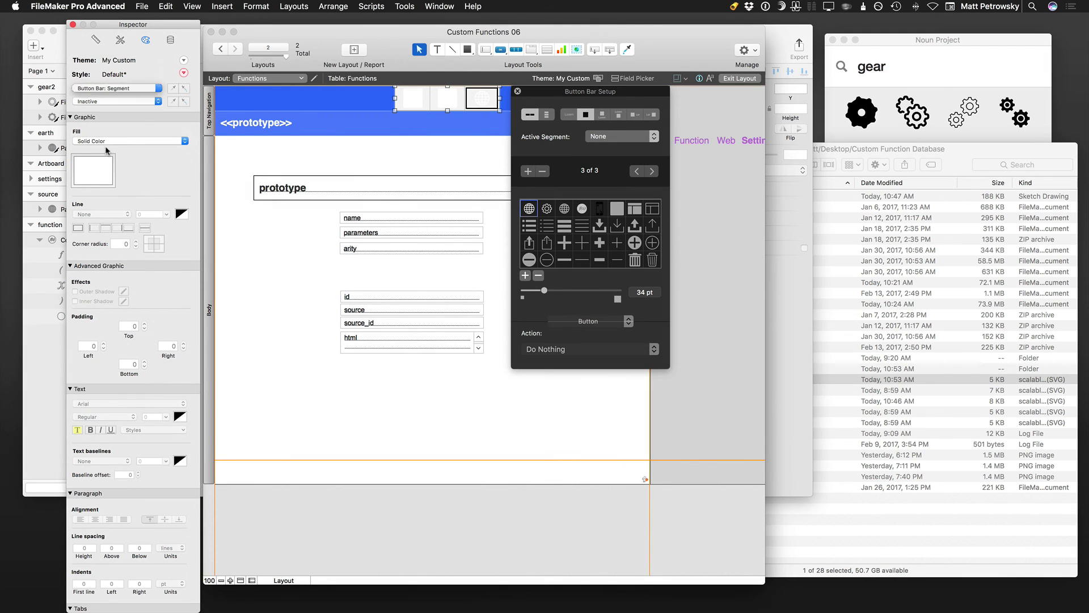
left_click(104, 140)
left_click(106, 134)
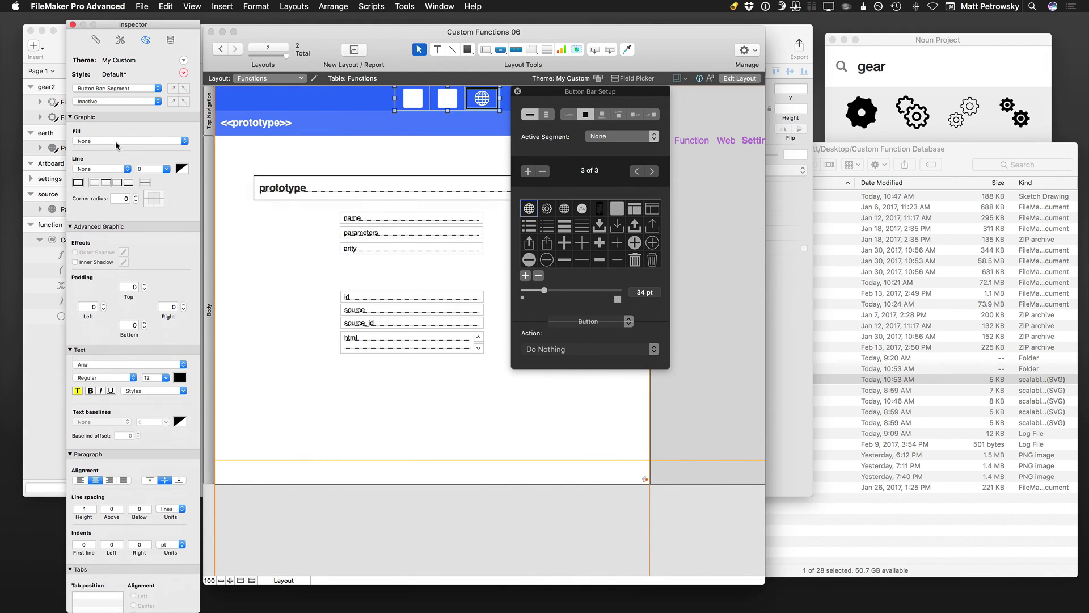
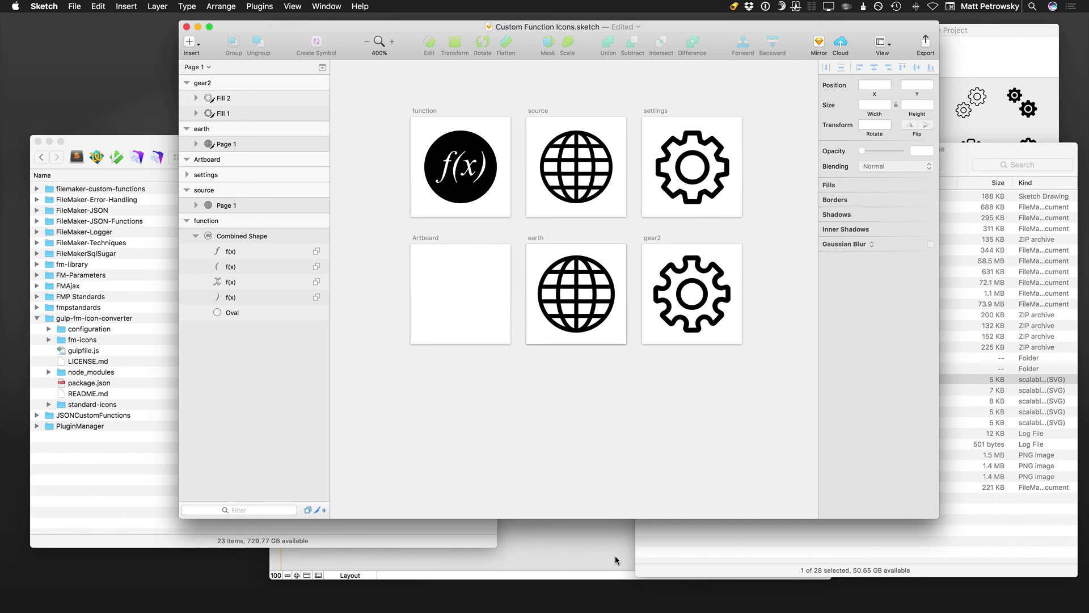
- Select the gulp-fm-icon-converter folder in Finder and open the gulp-fm-icon-converter repository page on GitHub in Safari
left_click(110, 435)
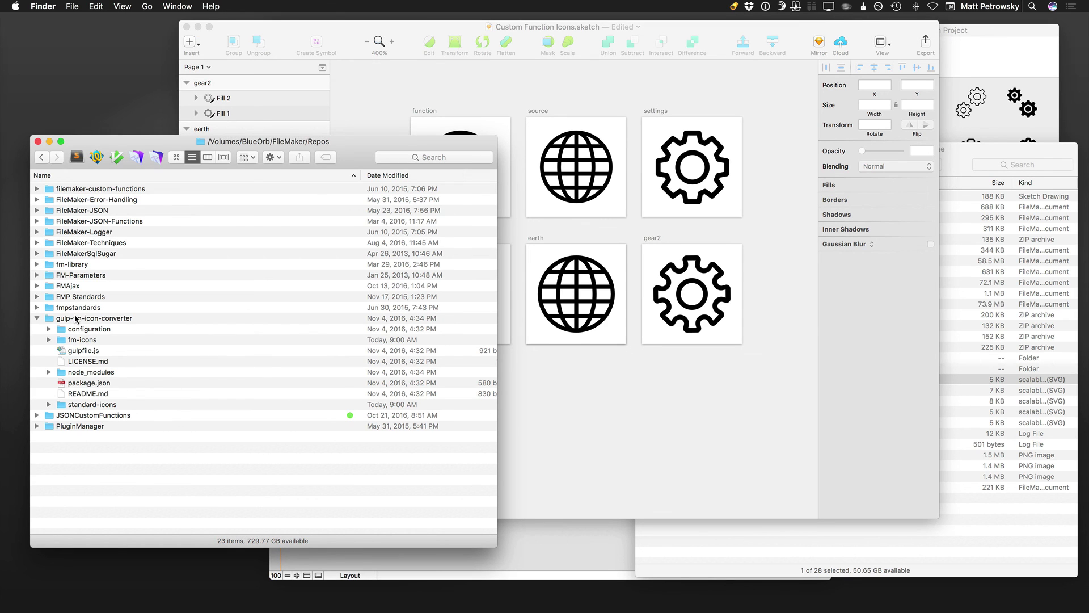
left_click(75, 320)
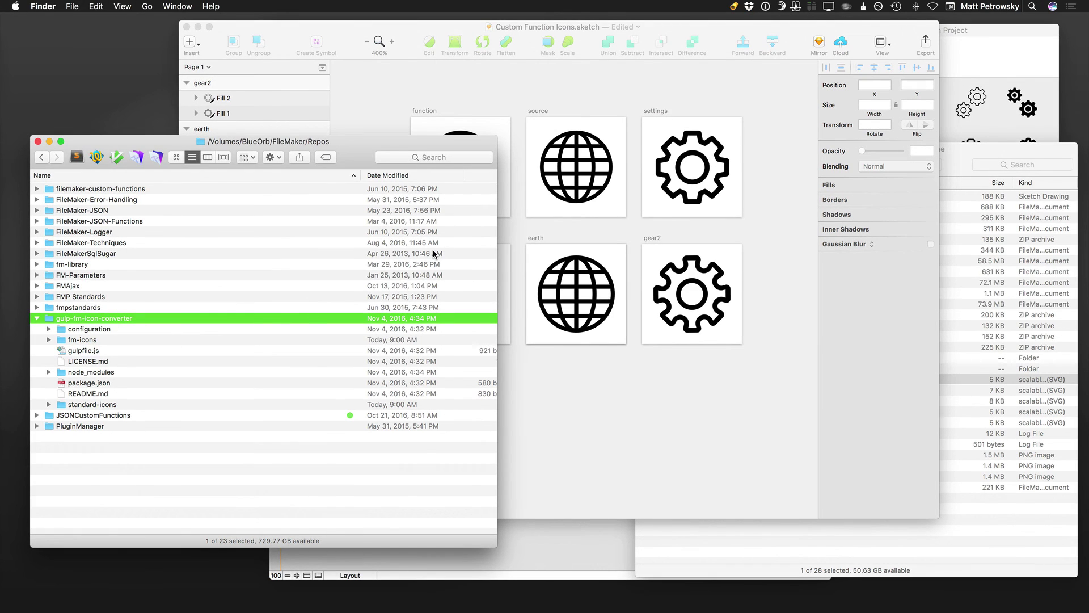
key("super+Tab")
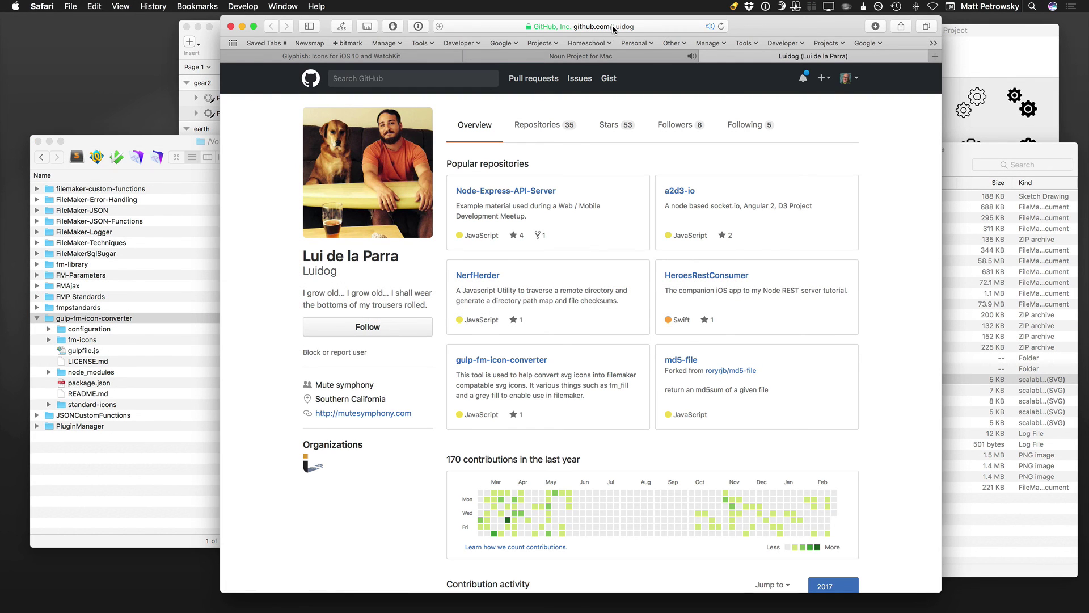
left_click(592, 29)
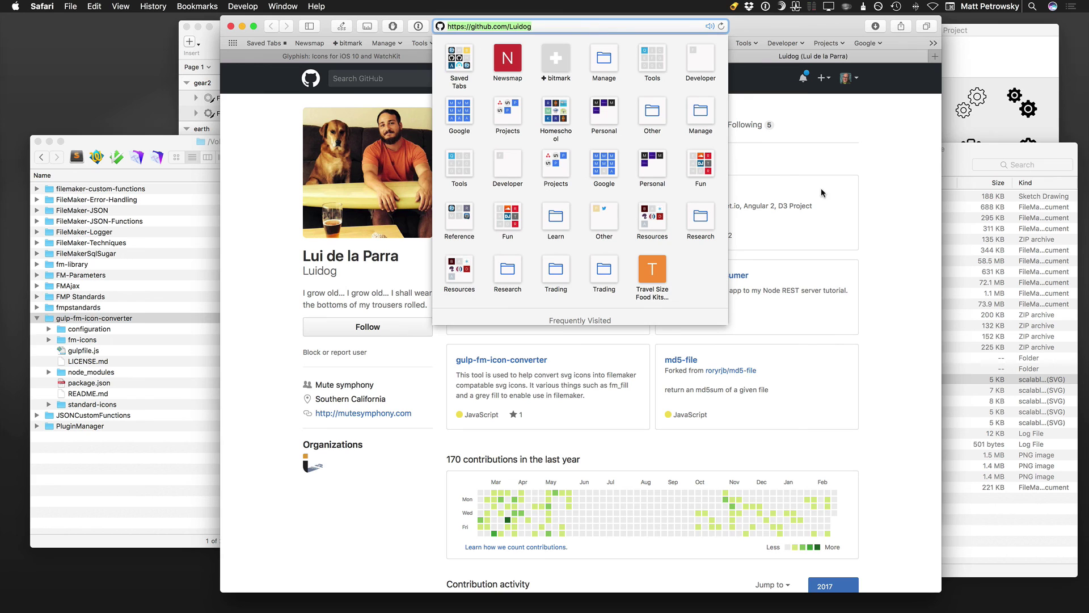
left_click(849, 196)
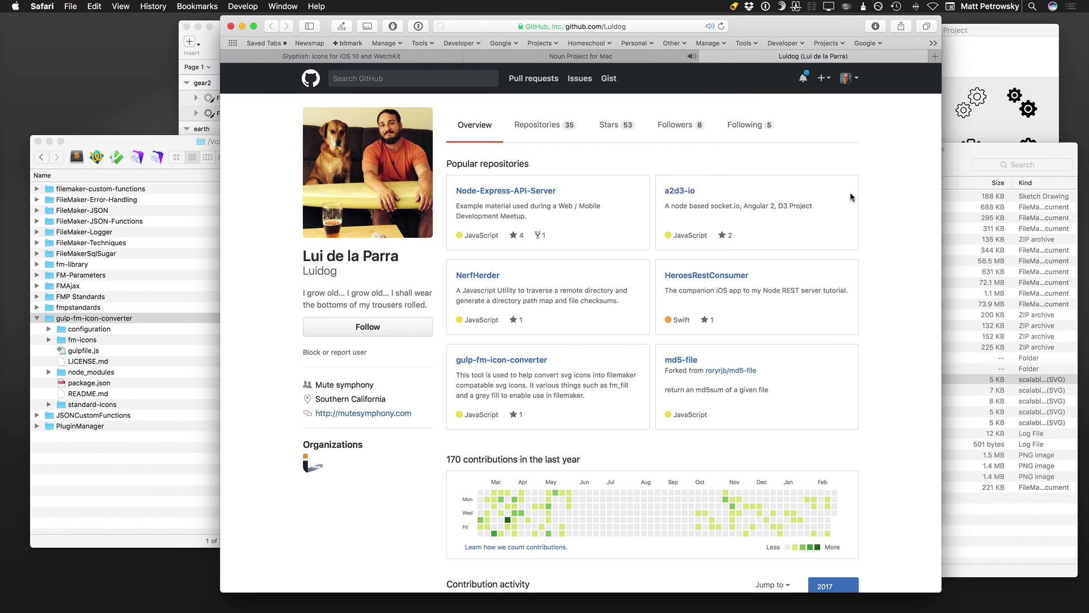
left_click(498, 363)
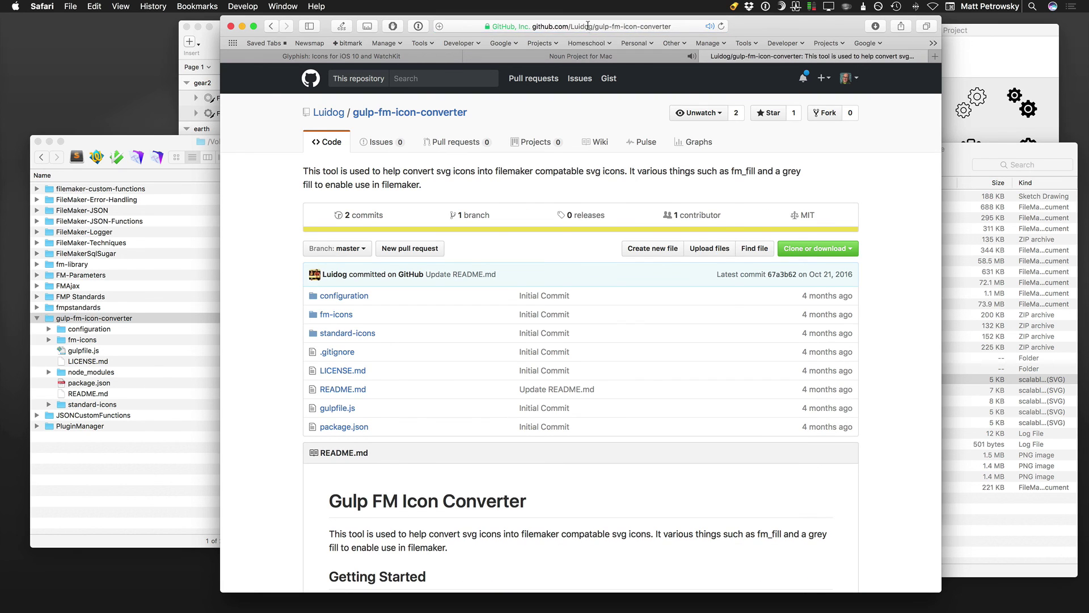
left_click(587, 25)
left_click(910, 249)
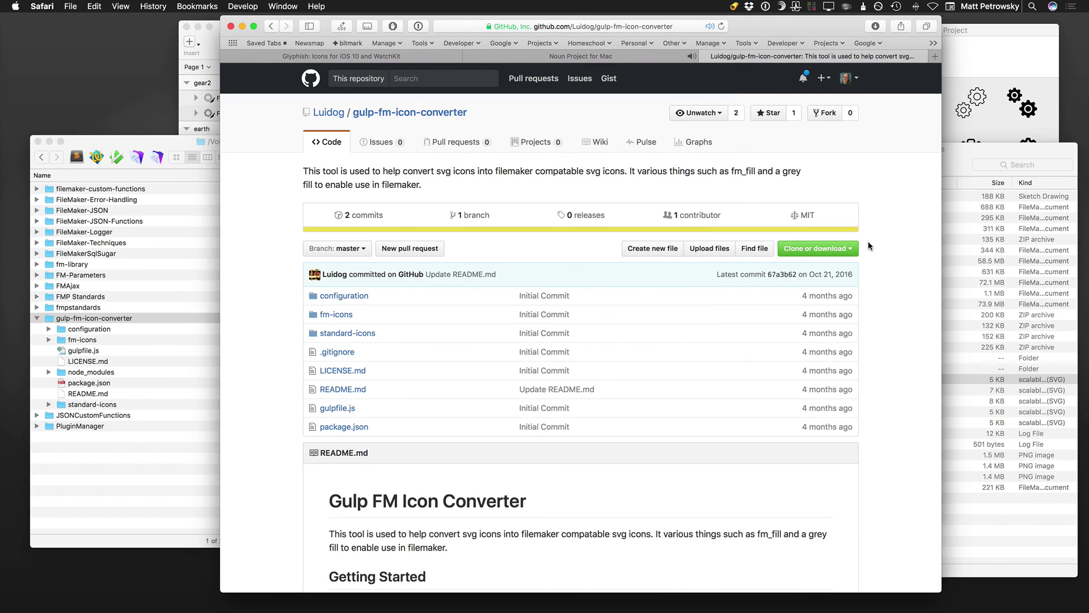
- Launch iTerm from the application launcher
key("super+space")
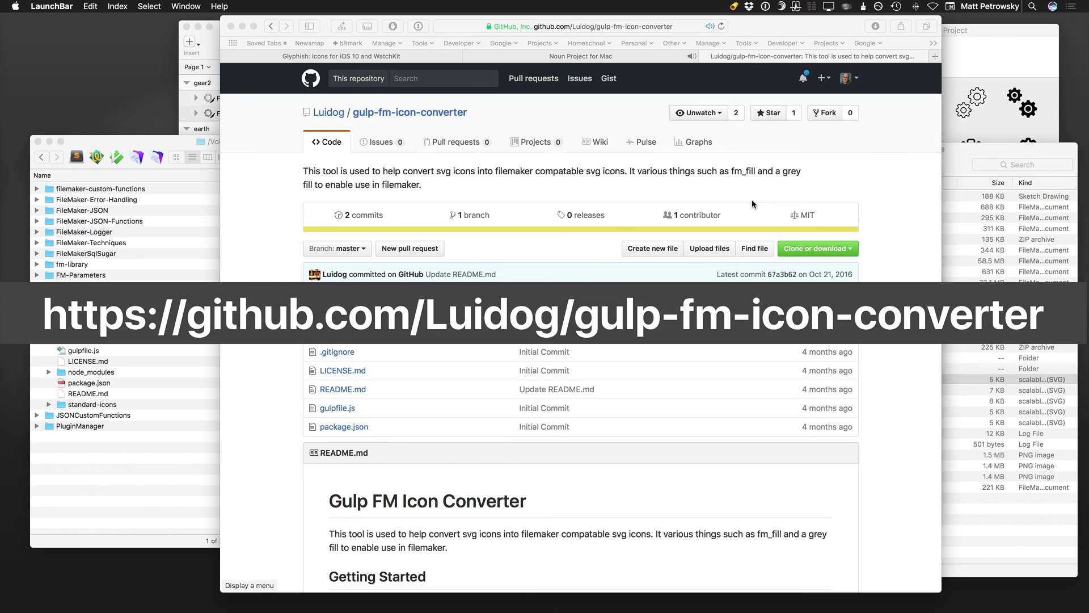
left_click(329, 111)
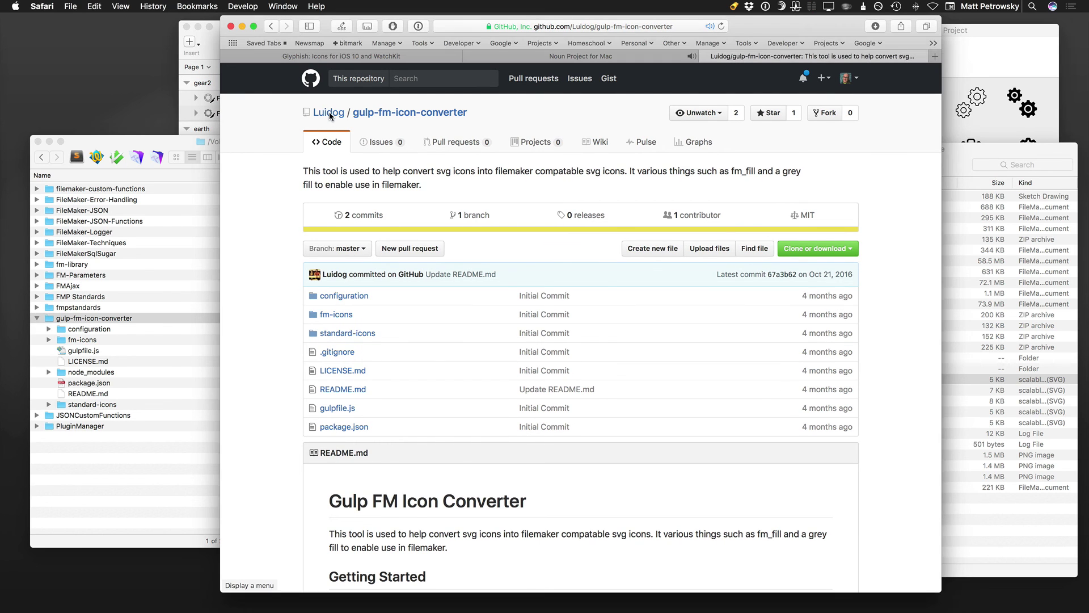
left_click(329, 111)
key("super+space")
type("iTerm")
key("Return")
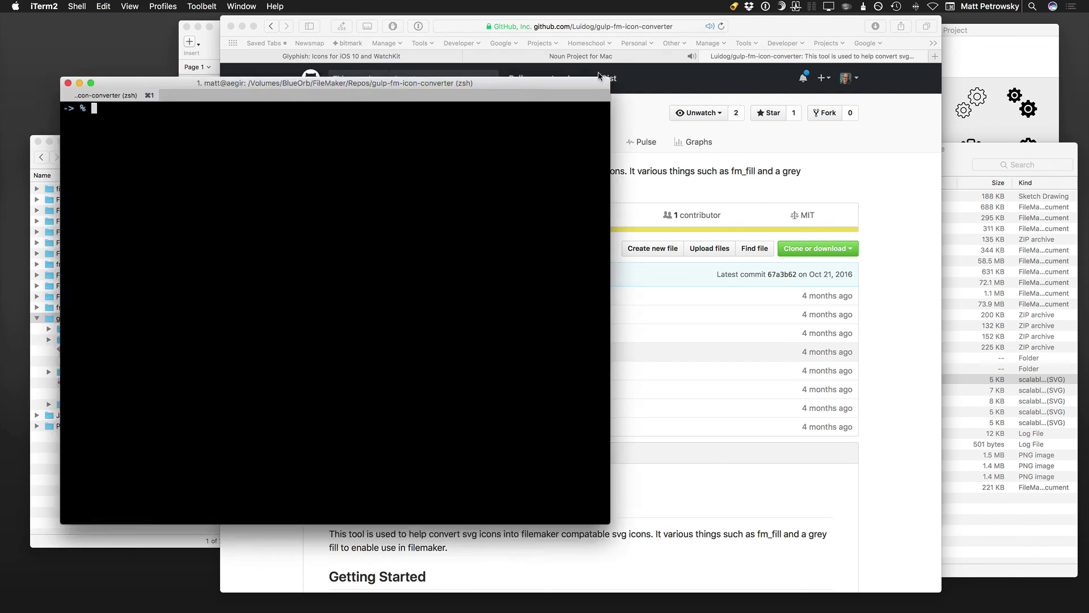
- Move and shrink the terminal window and shorten the Finder window so the gulp-fm-icon-converter contents sit below the terminal
left_click_drag(527, 79, 482, 22)
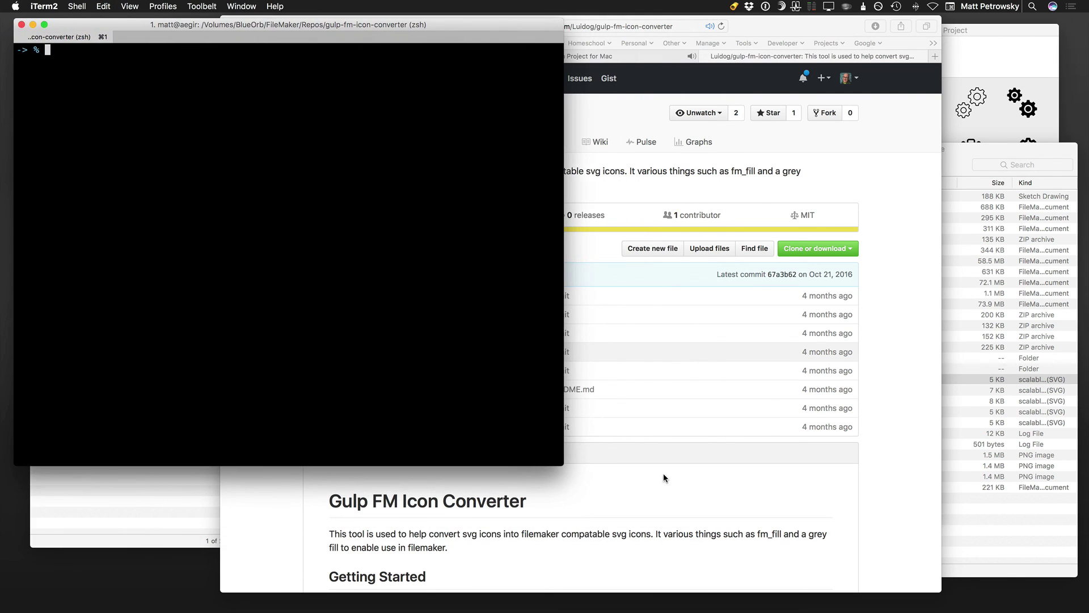
left_click_drag(563, 465, 581, 380)
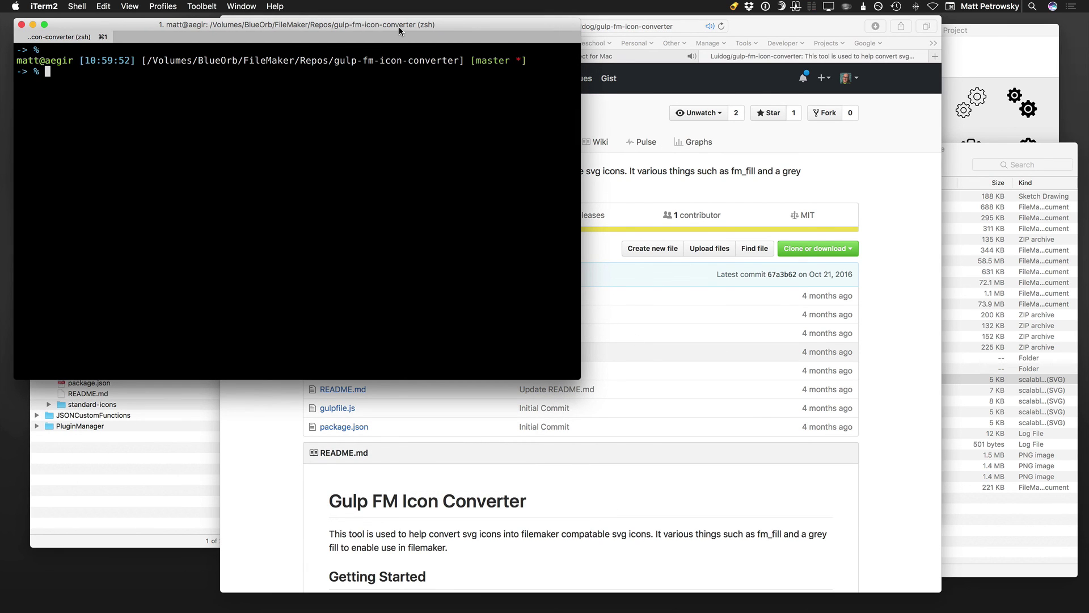
left_click_drag(399, 26, 405, 26)
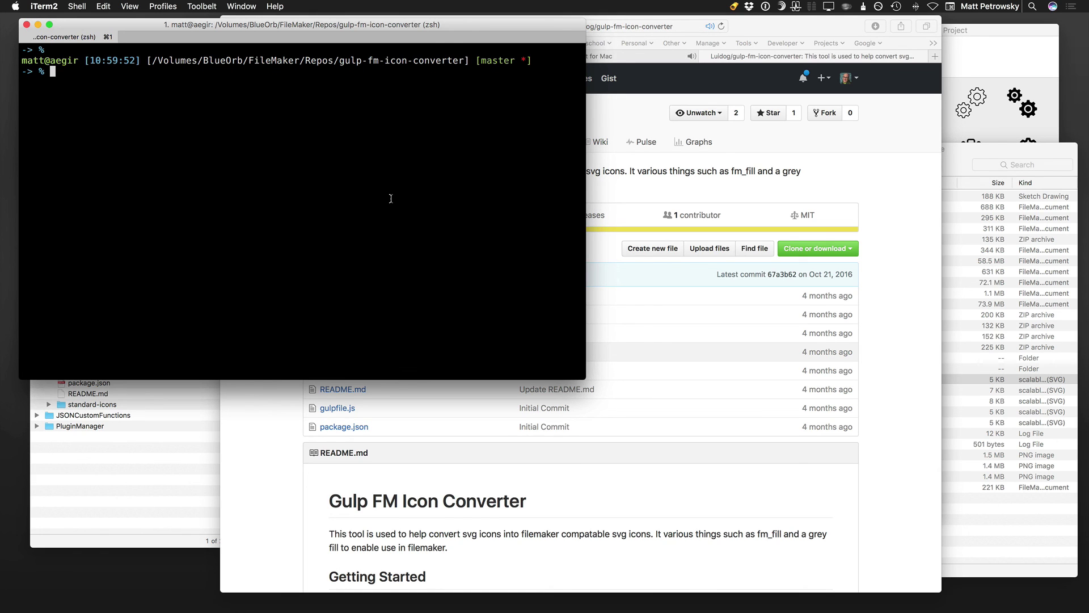
left_click(168, 499)
left_click_drag(235, 135, 238, 219)
left_click(222, 170)
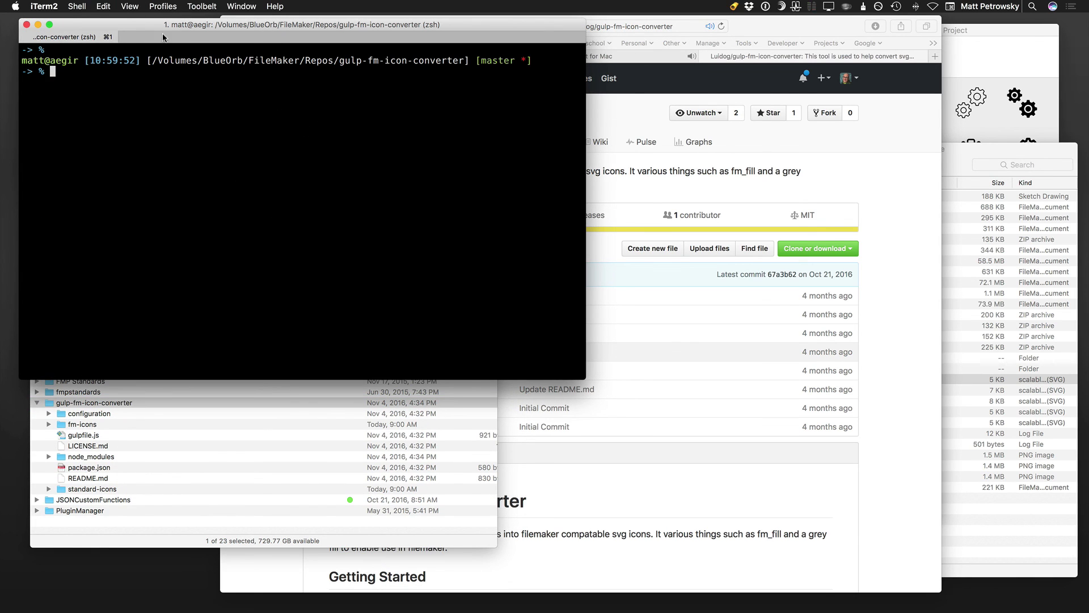
- Enter brew at the terminal prompt without running it
left_click(43, 8)
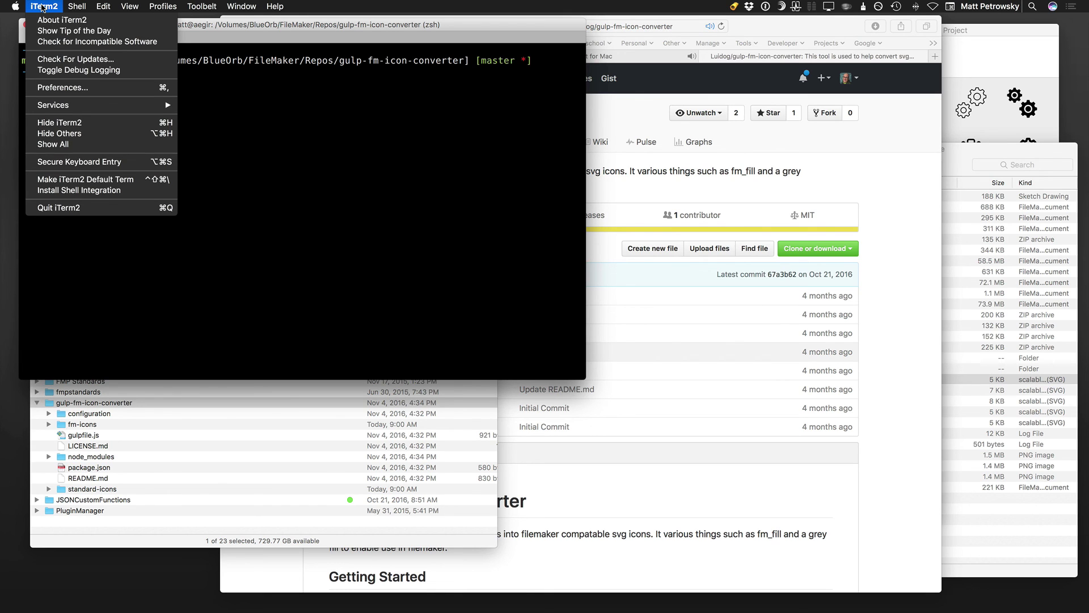
left_click(294, 100)
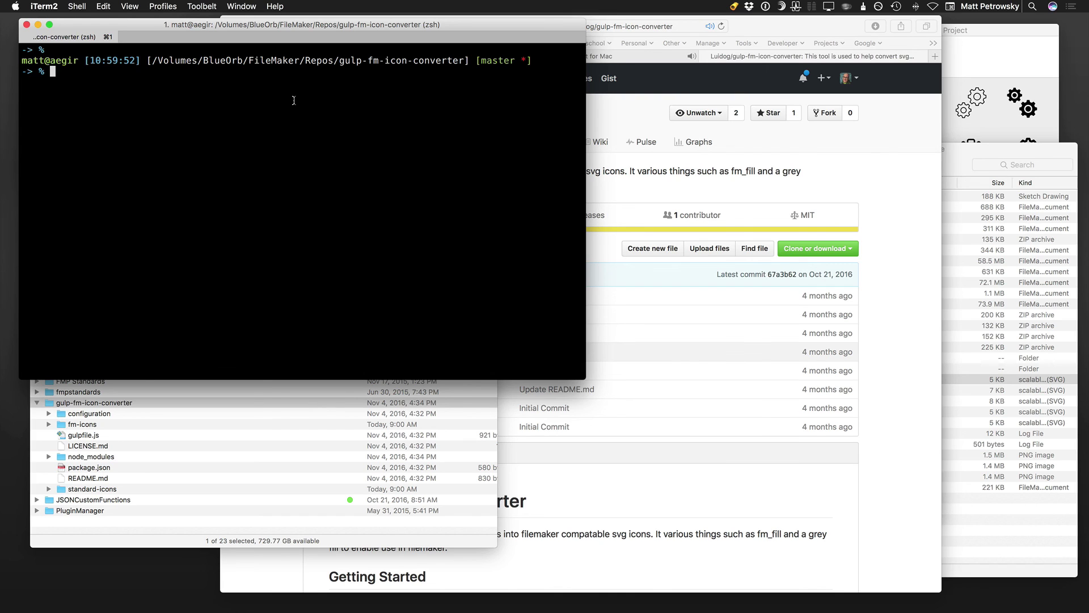
type("brew")
- Switch to Safari and try to open homebrew.io in a new tab
left_click(852, 514)
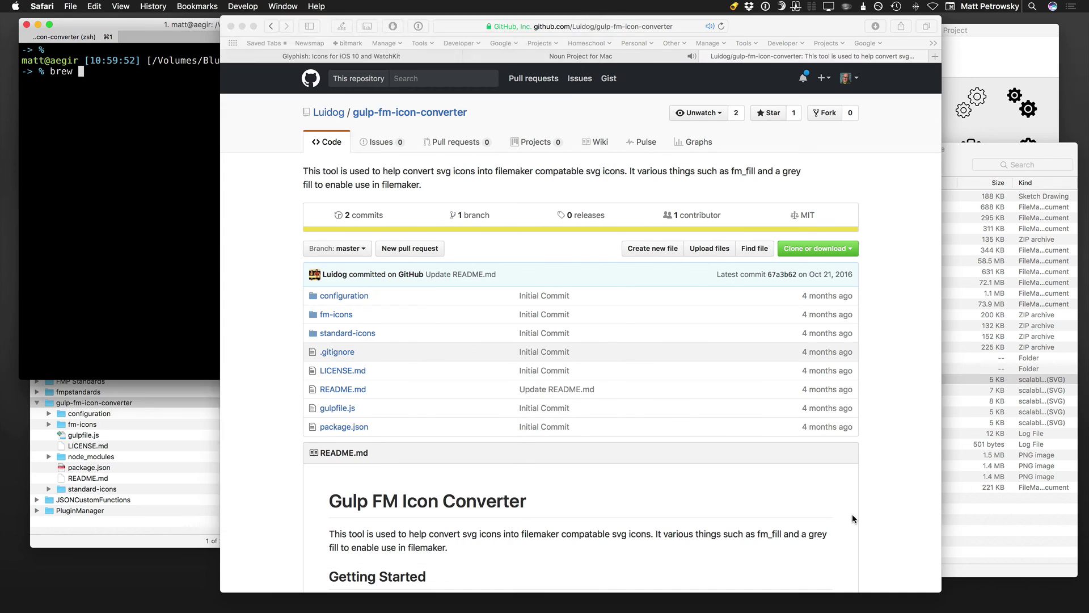
key("super+t")
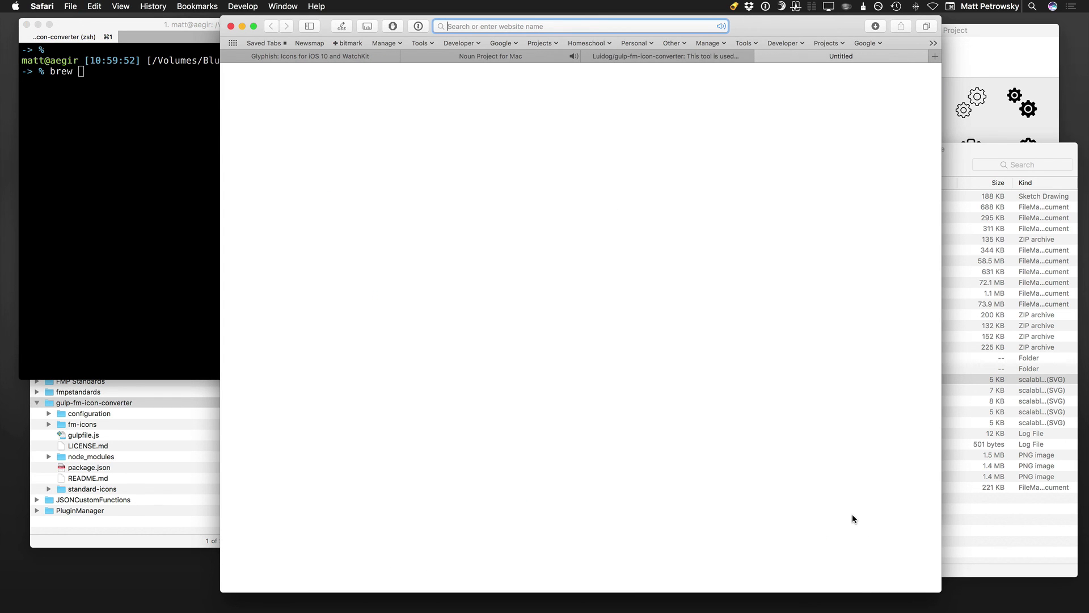
type("home")
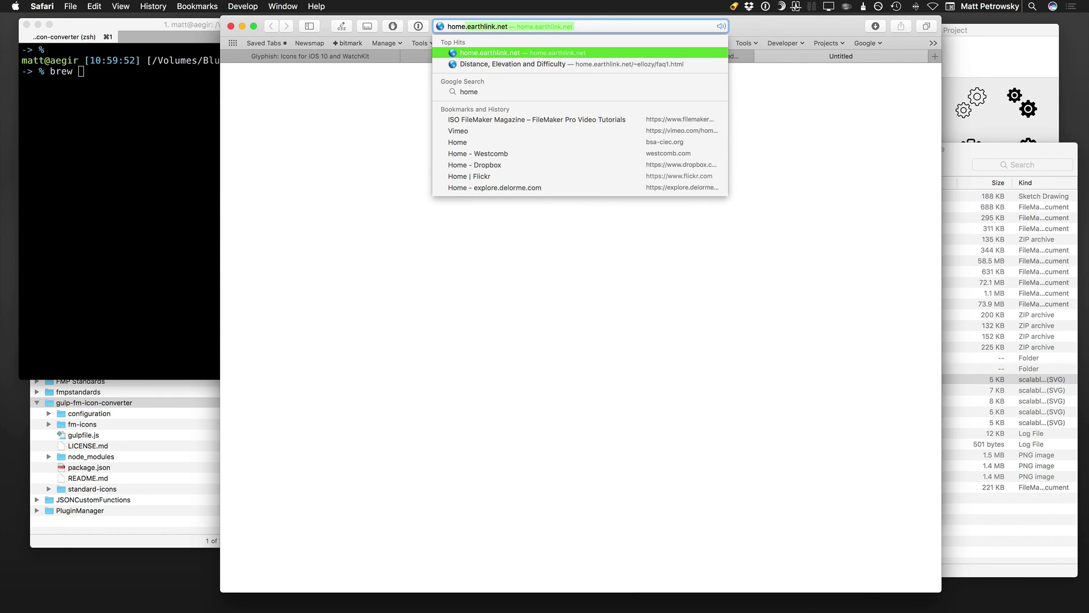
type("brew.io")
key("Return")
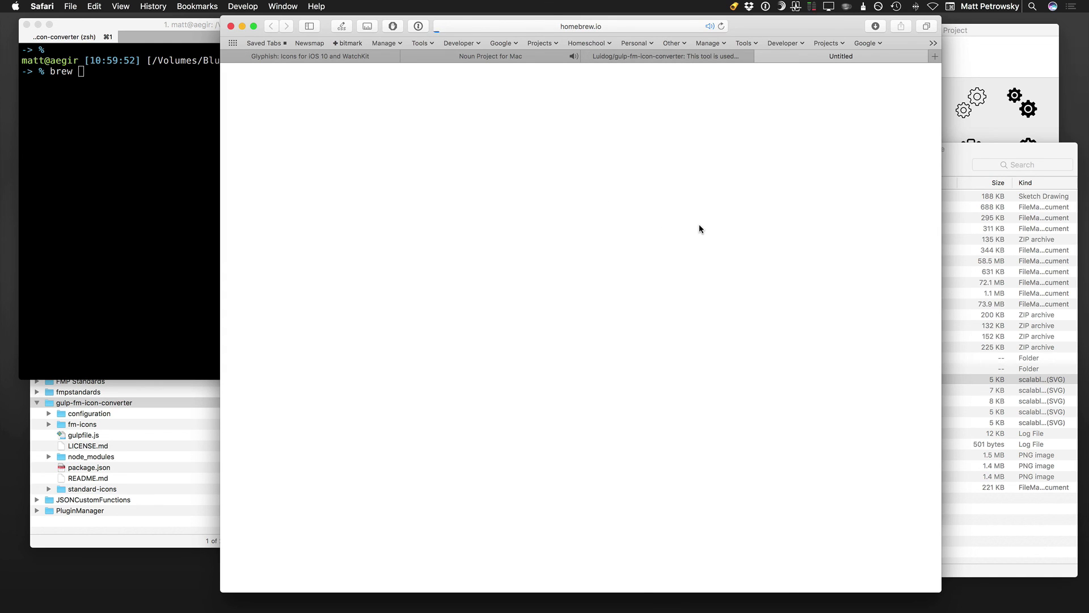
- Search the web for homebrew and open the Homebrew website at brew.sh
key("super+l")
type("home")
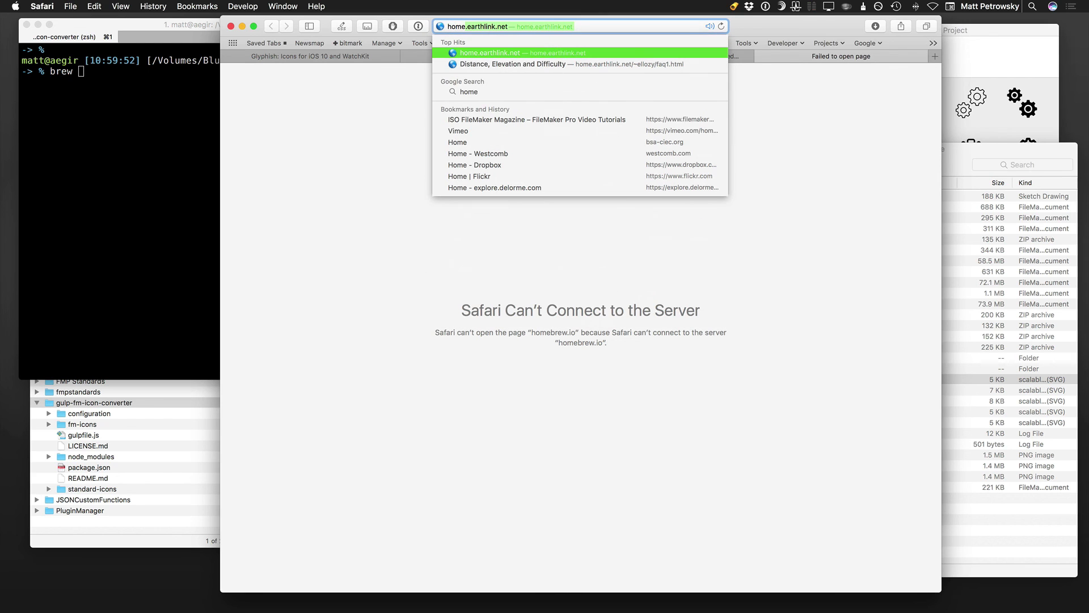
type("brew")
key("Return")
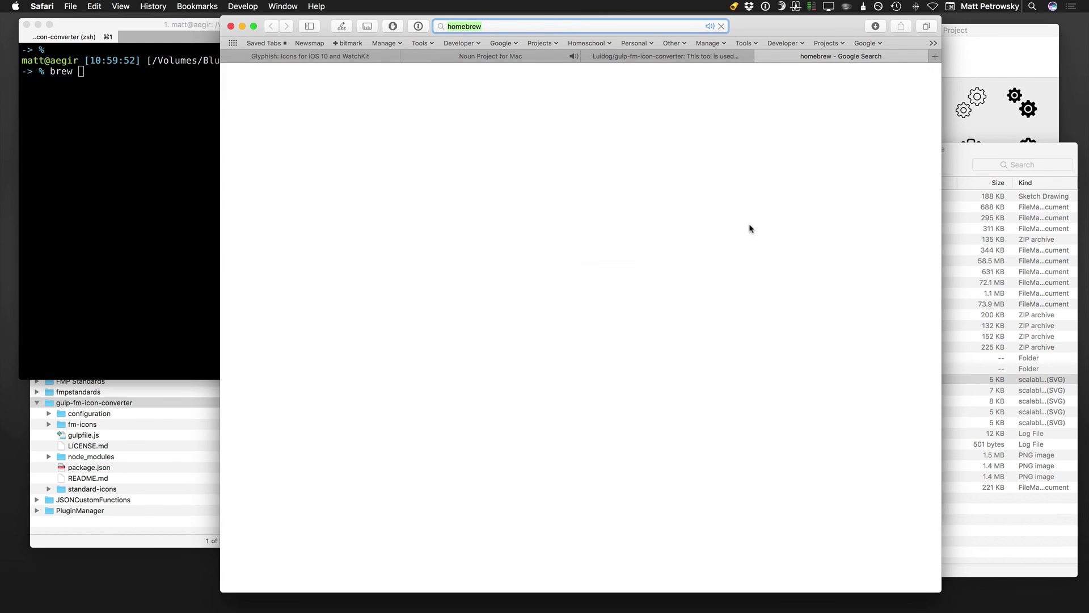
left_click(359, 170)
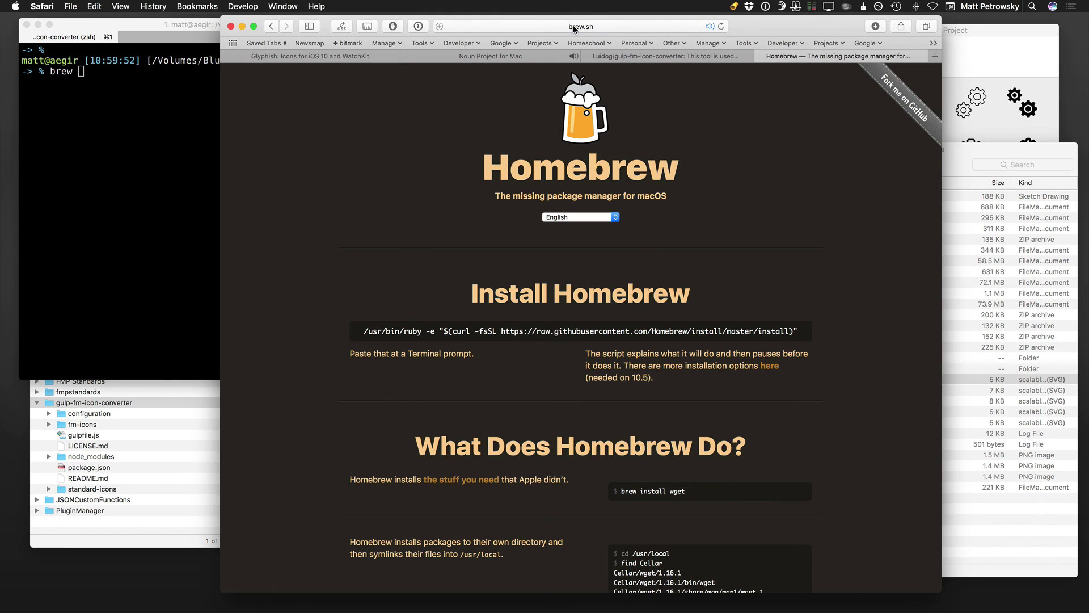
left_click(576, 26)
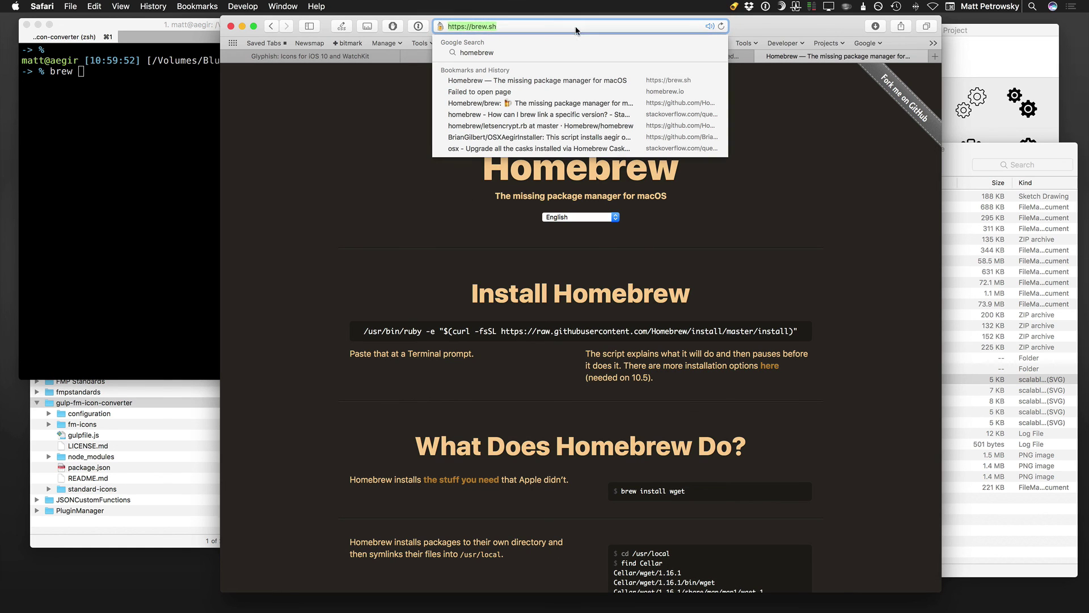
left_click(758, 225)
key("ctrl+super+l")
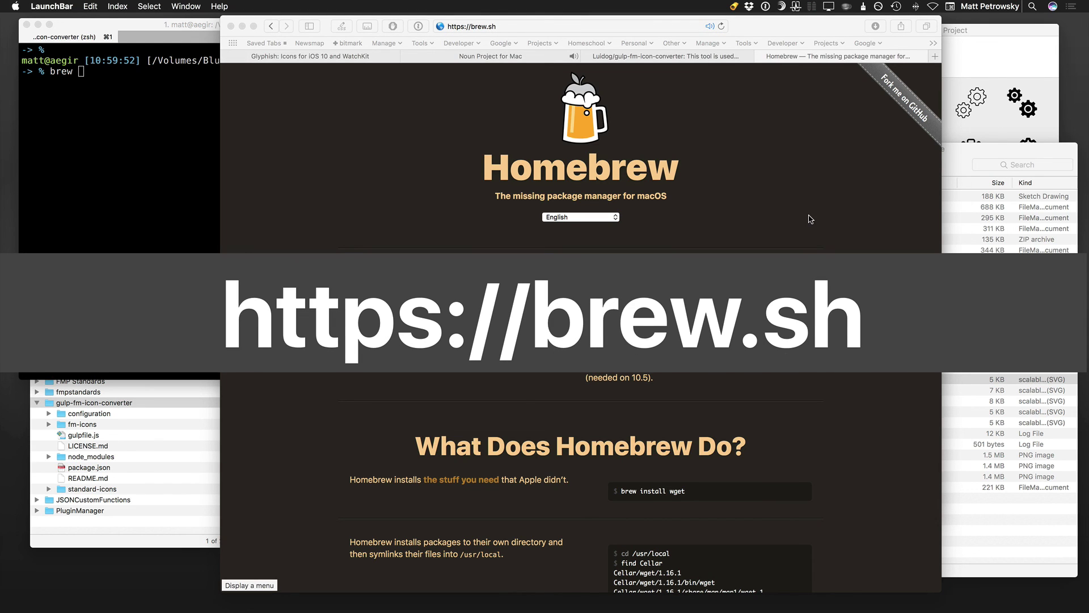
key("Escape")
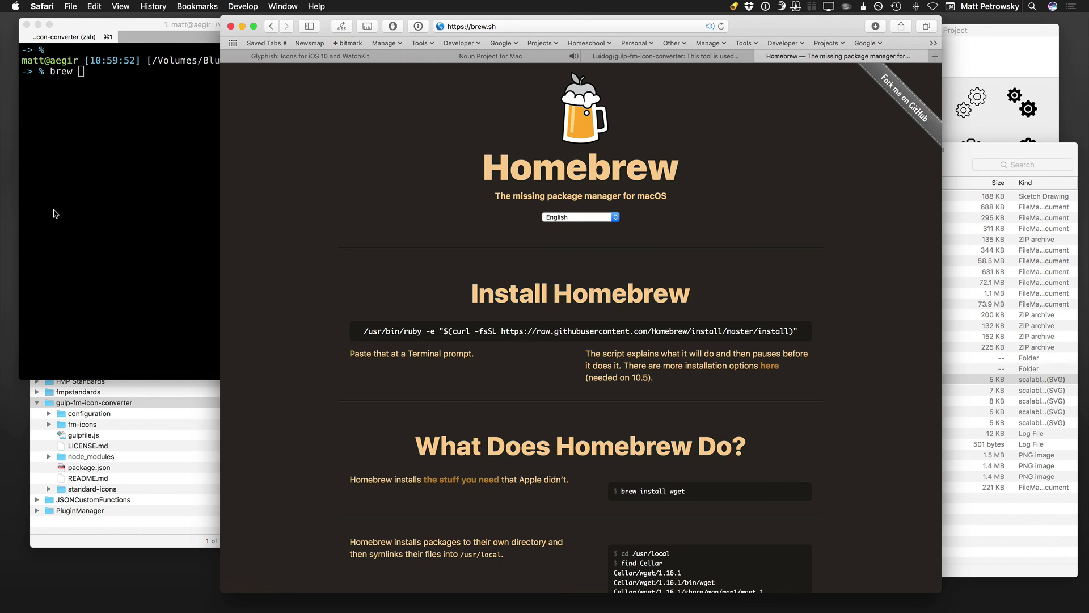
- Complete the pending terminal command as brew install node without running it, and clear the prompt
left_click(90, 188)
type("in")
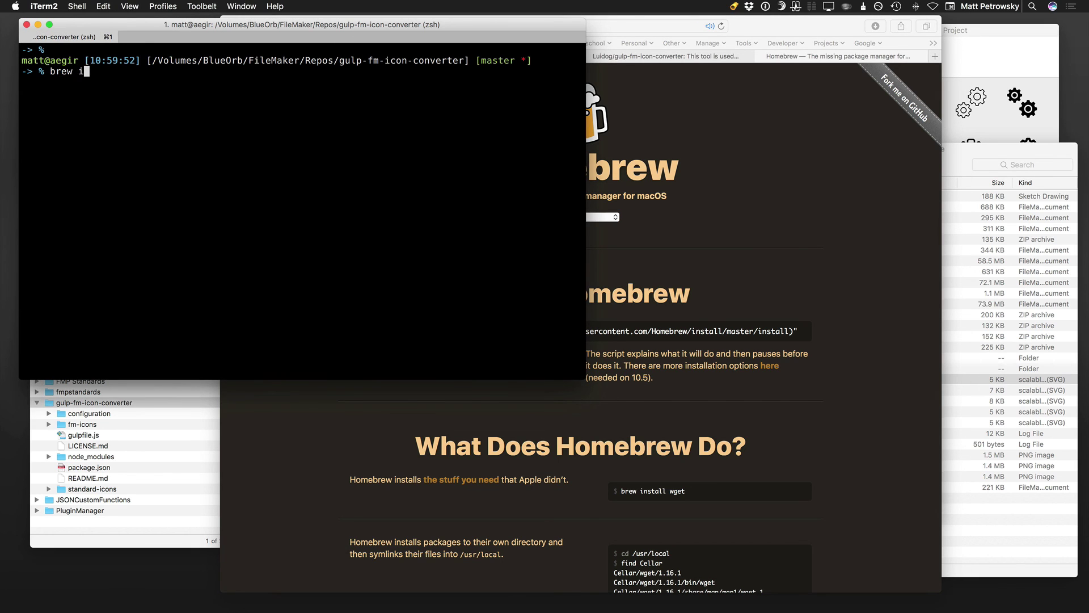
type("stall node")
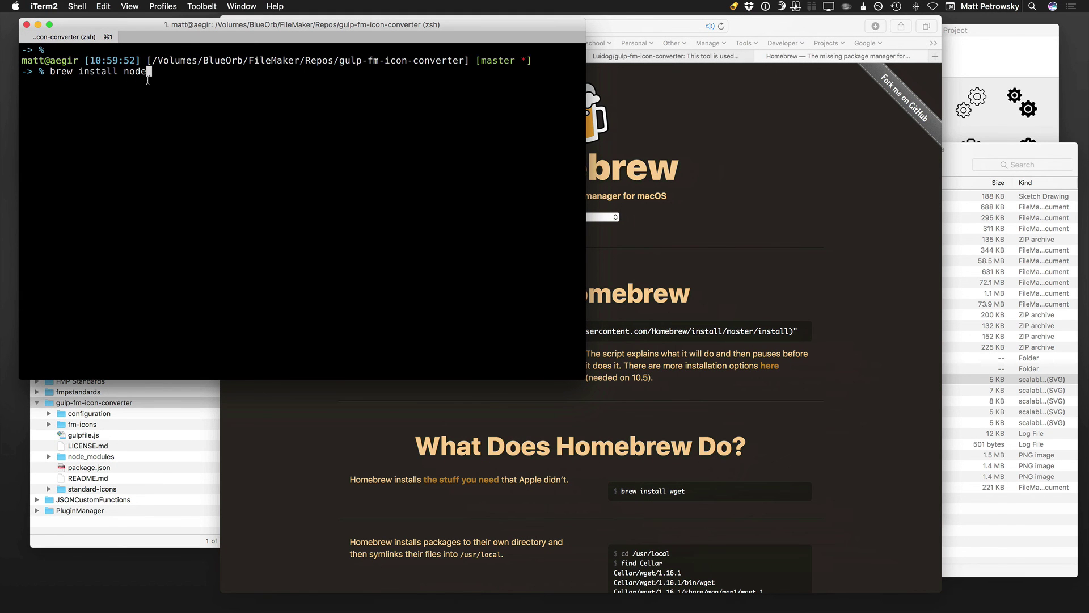
key("BackSpace")
key("BackSpace")
key("BackSpace")
key("BackSpace")
key("BackSpace")
key("BackSpace")
key("BackSpace")
key("BackSpace")
key("BackSpace")
key("BackSpace")
key("BackSpace")
key("BackSpace")
key("BackSpace")
key("BackSpace")
key("BackSpace")
key("BackSpace")
key("BackSpace")
- Change the terminal's directory to /Volumes/BlueOrb/FileMaker/Repos/gulp-fm-icon-converter and run gulp there
type("cd")
left_click_drag(78, 402, 181, 140)
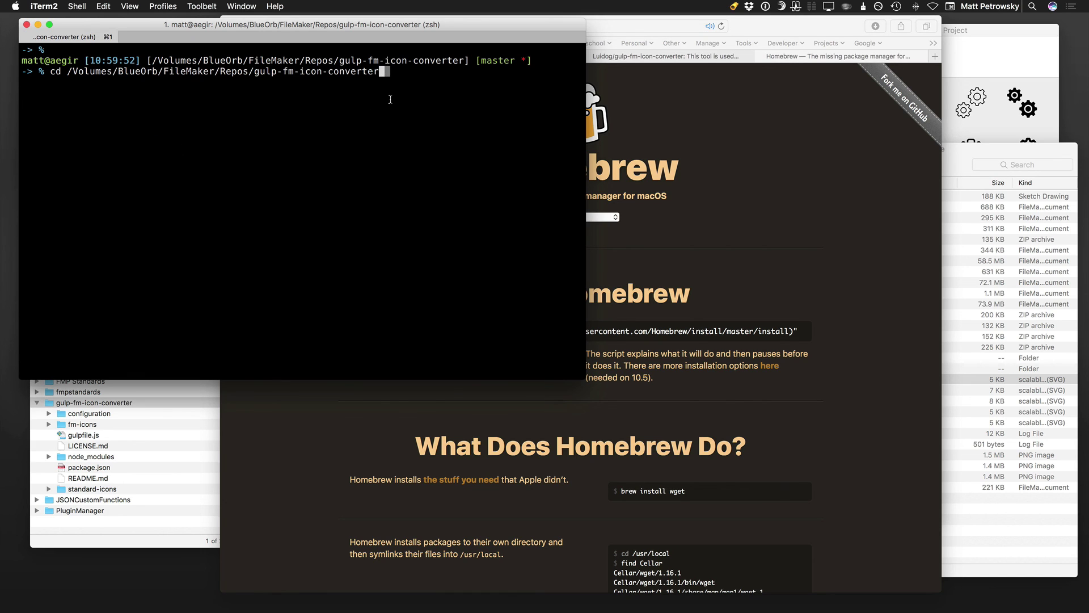
key("Return")
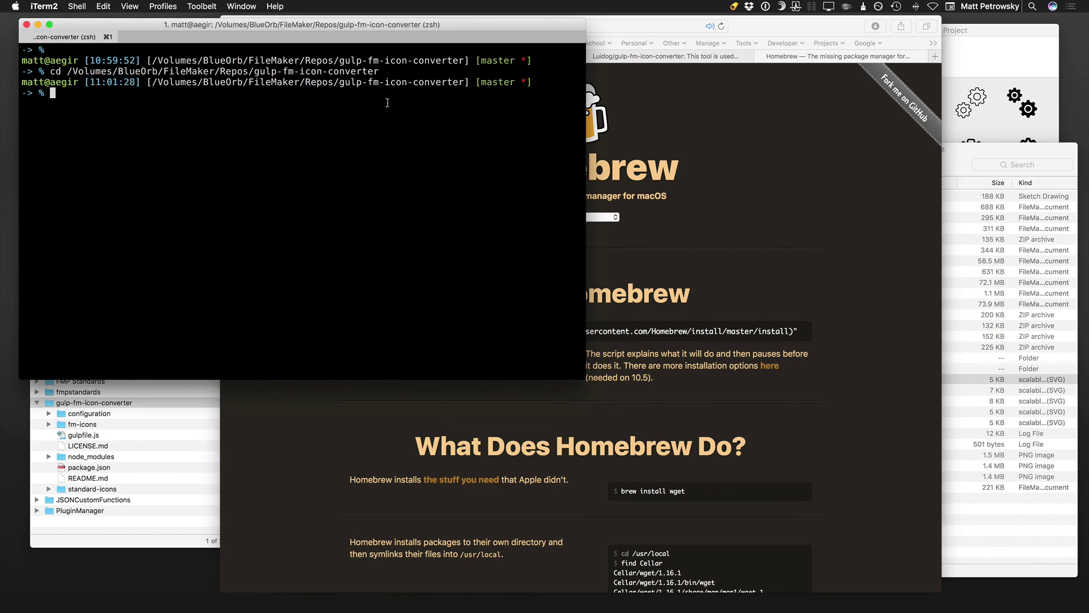
type("gulp")
key("Return")
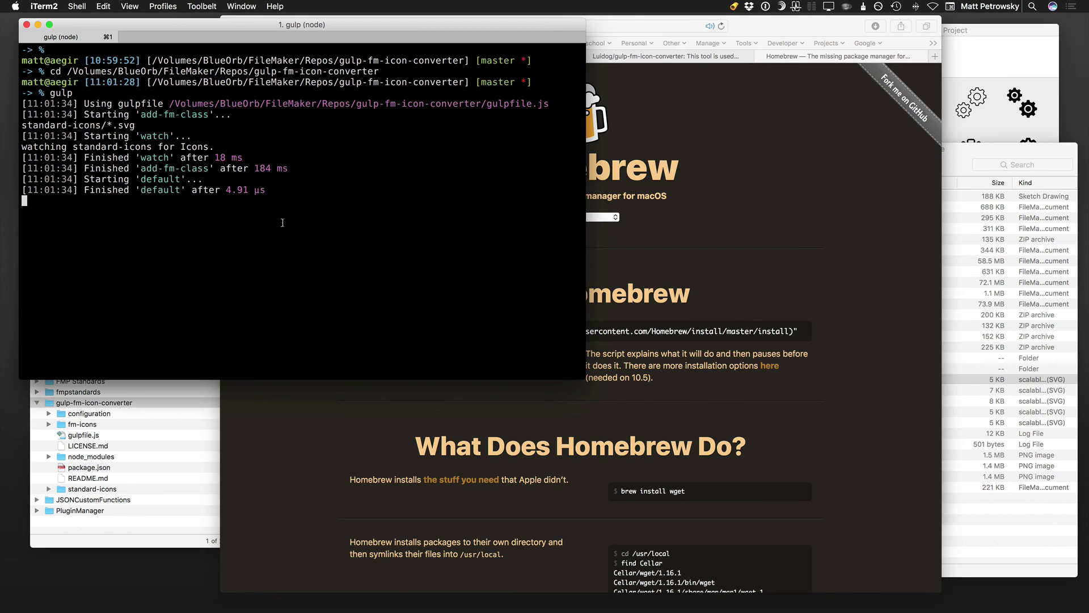
- Open the standard-icons folder in Finder and move all its files to the Trash
left_click(108, 518)
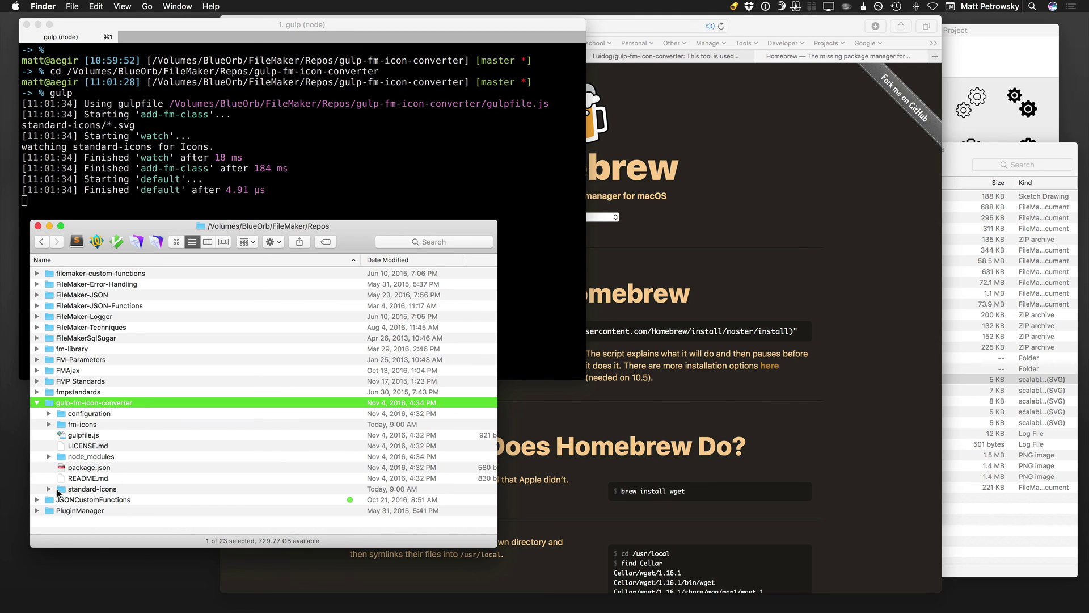
double_click(57, 489)
key("cmd+a")
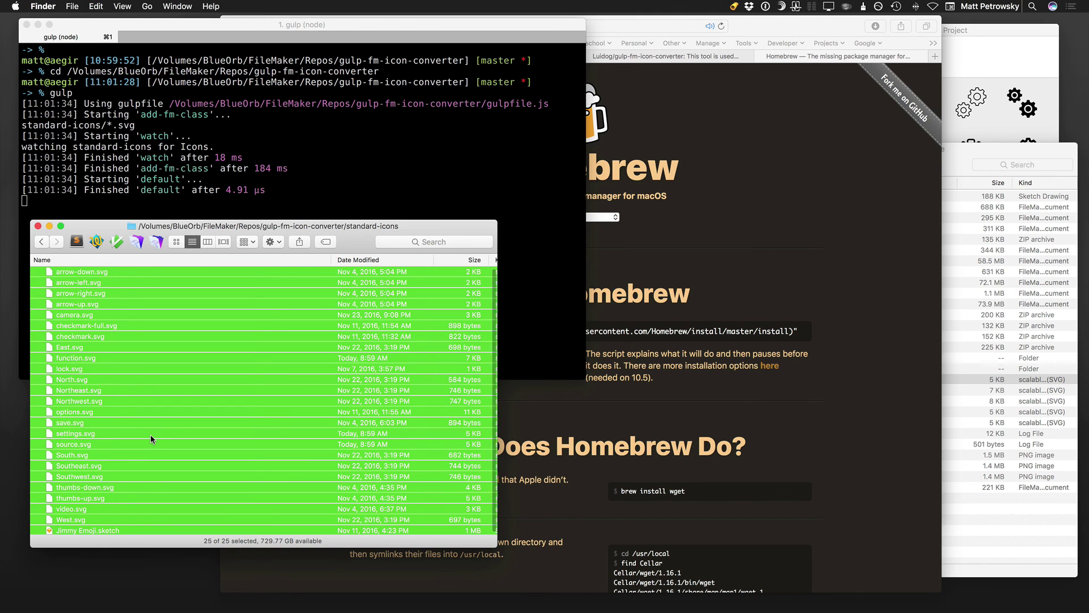
key("super+BackSpace")
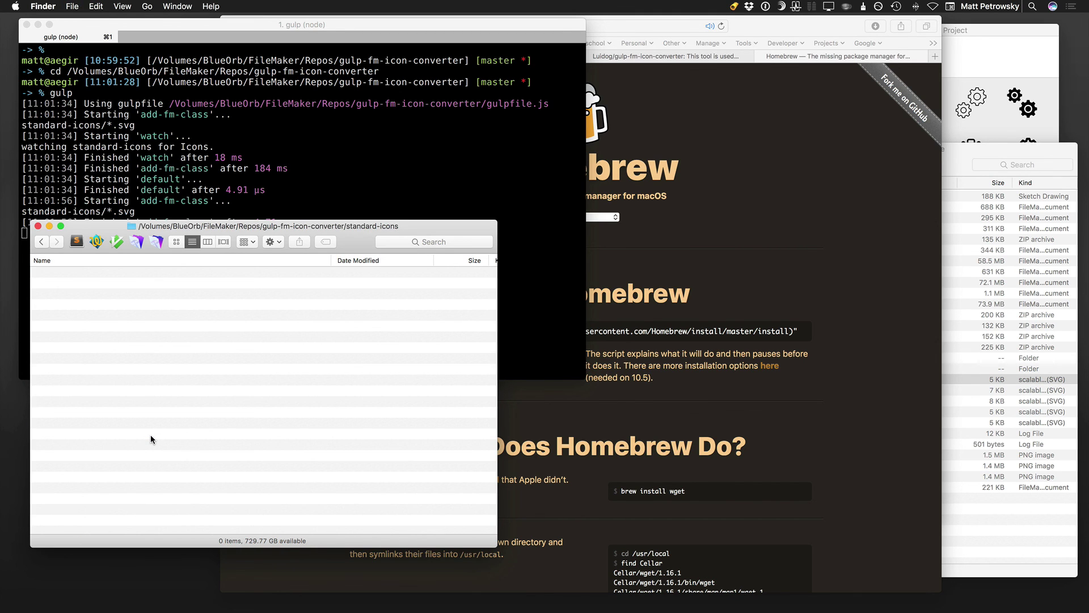
- Go to the neighbouring fm-icons folder and move all its files to the Trash
key("super+Up")
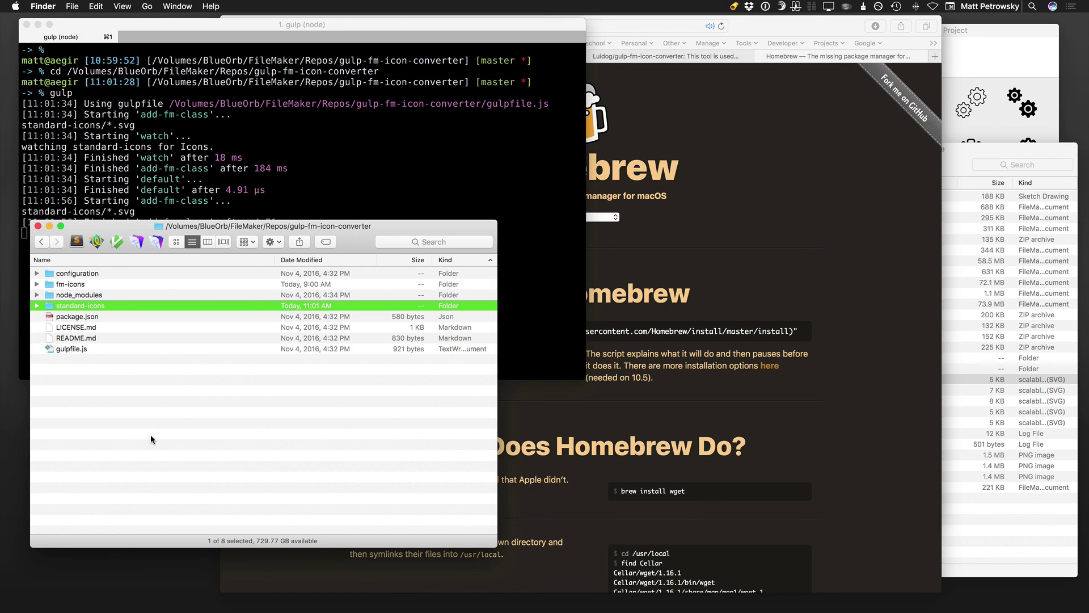
key("Up")
key("super+Down")
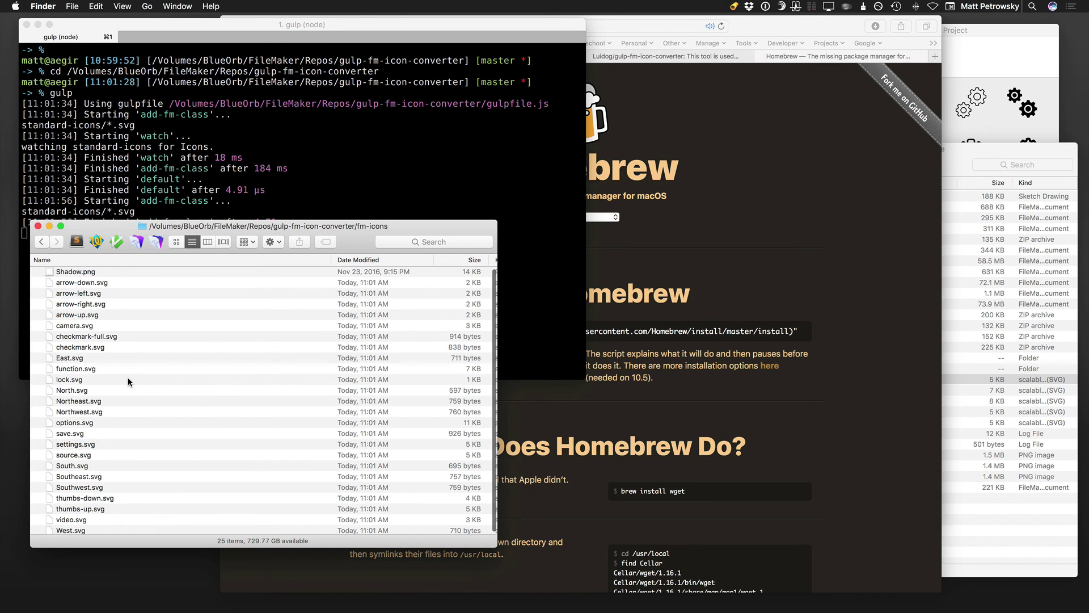
key("super+a")
key("super+BackSpace")
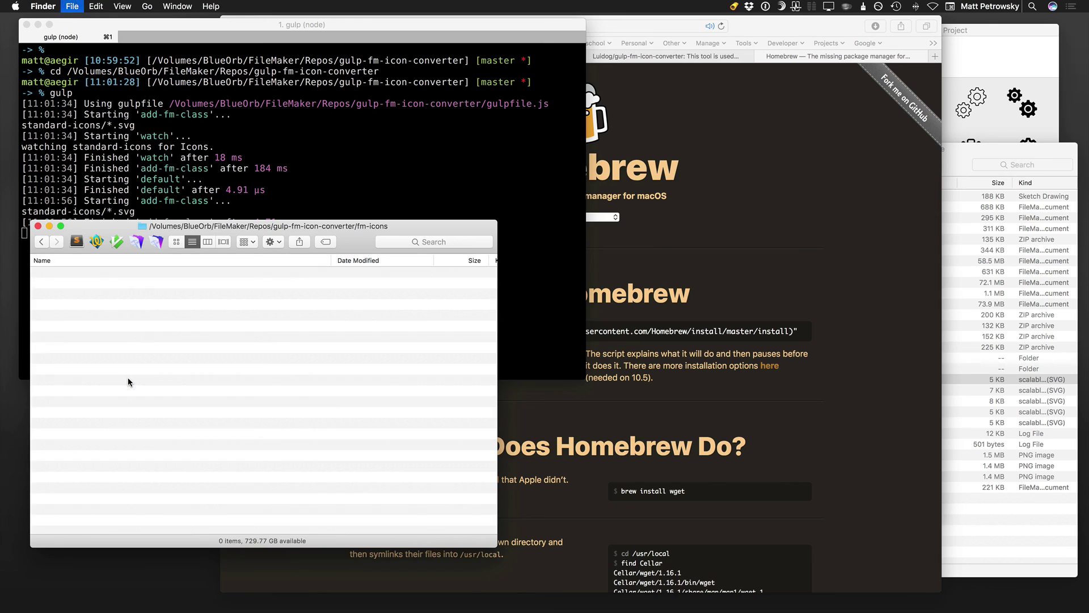
- Return to the gulp-fm-icon-converter folder, expand fm-icons and standard-icons, and shorten the Finder window to uncover the terminal output
key("super+Up")
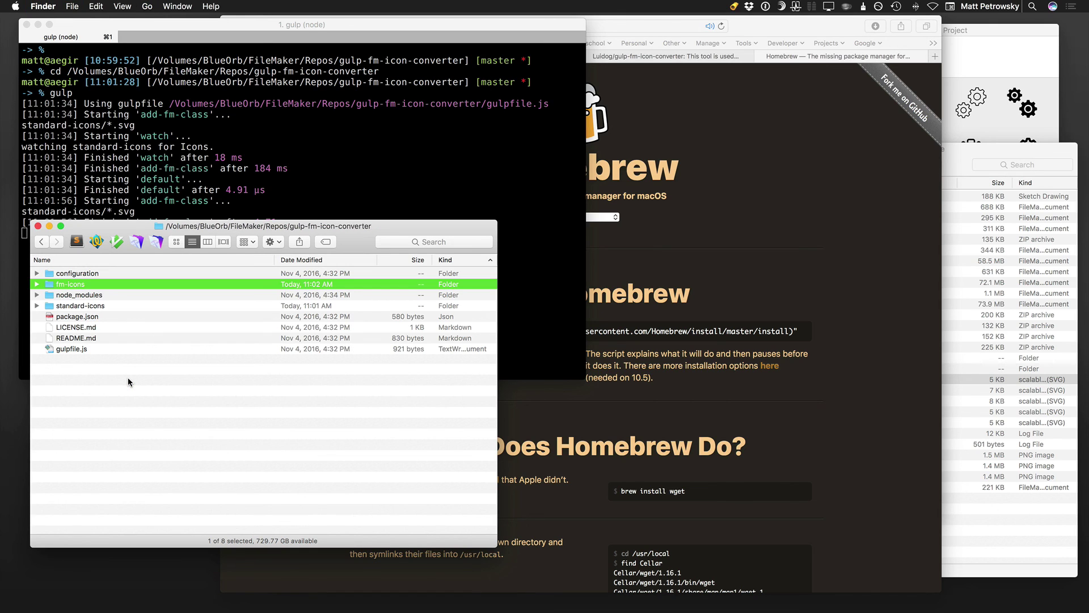
key("Right")
key("Down")
key("Down")
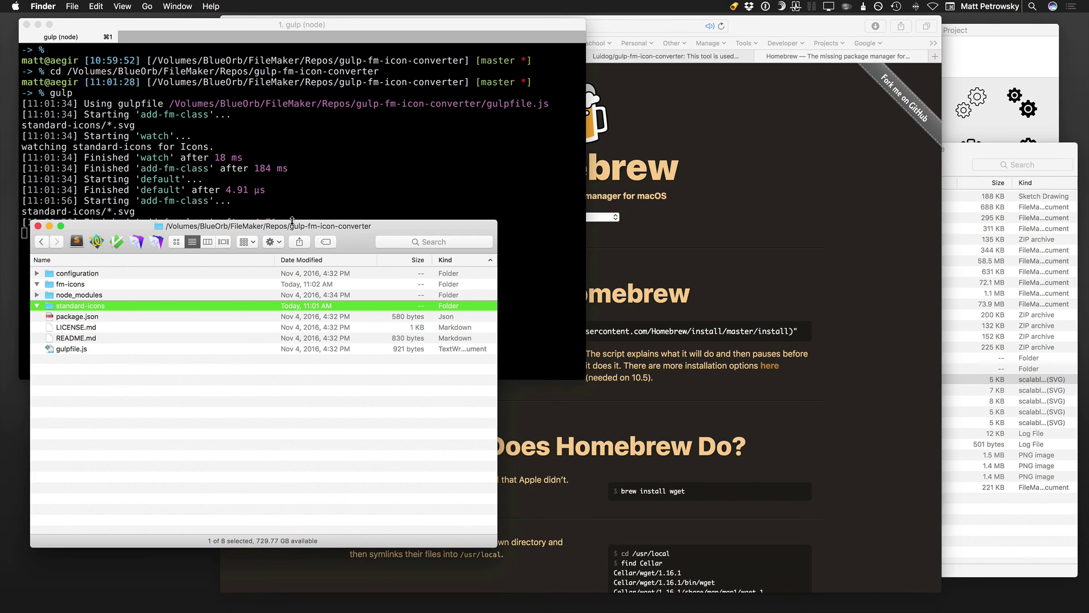
left_click_drag(291, 225, 285, 294)
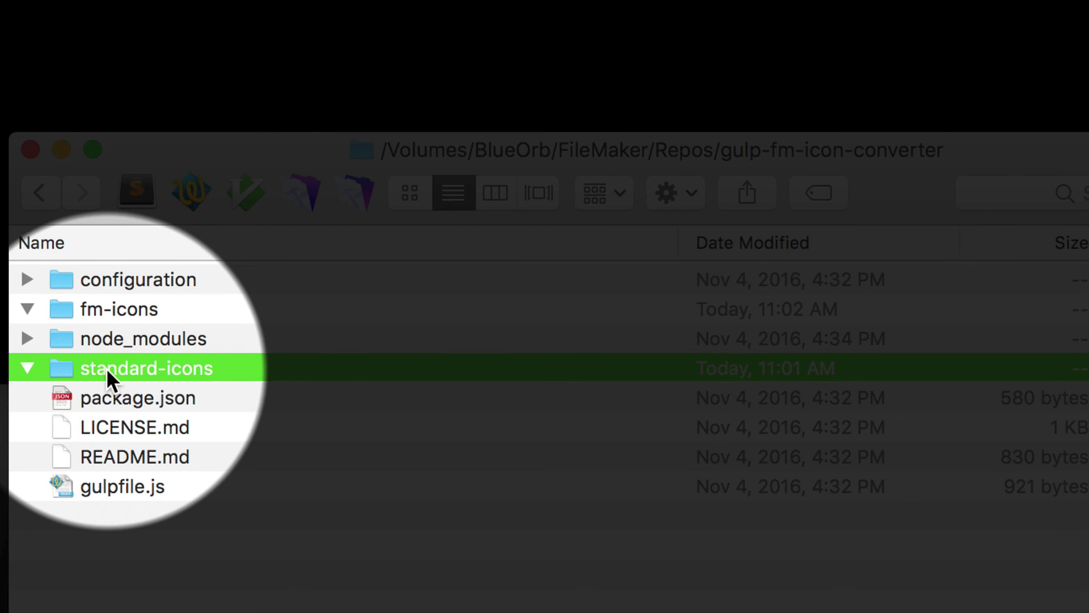
left_click(114, 308)
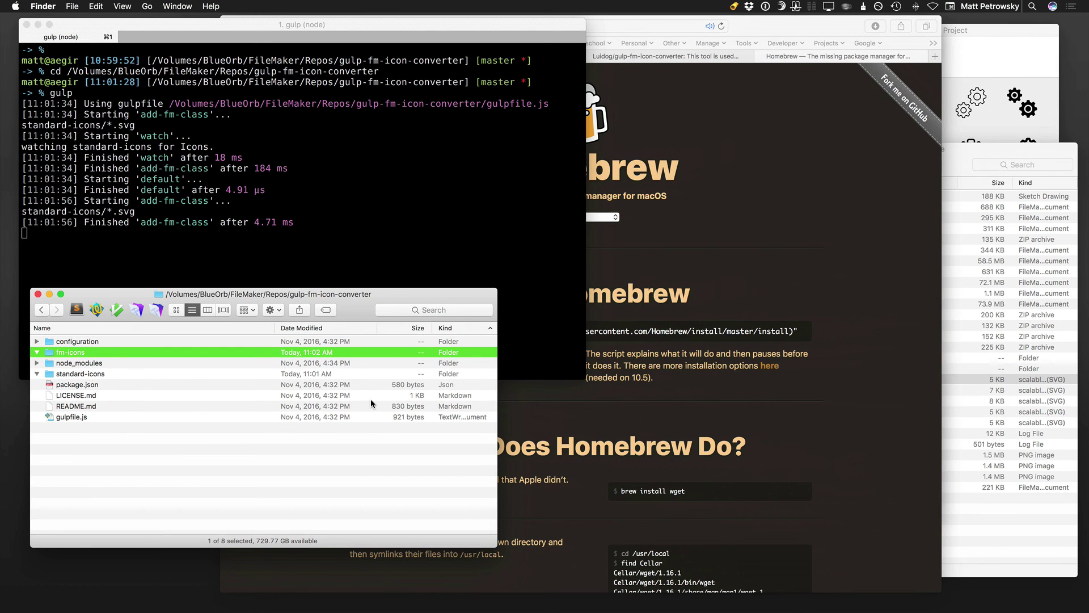
- Switch to Sketch and export the gear2, earth, settings, source and function artboards as SVG into the standard-icons folder
key("super+Tab")
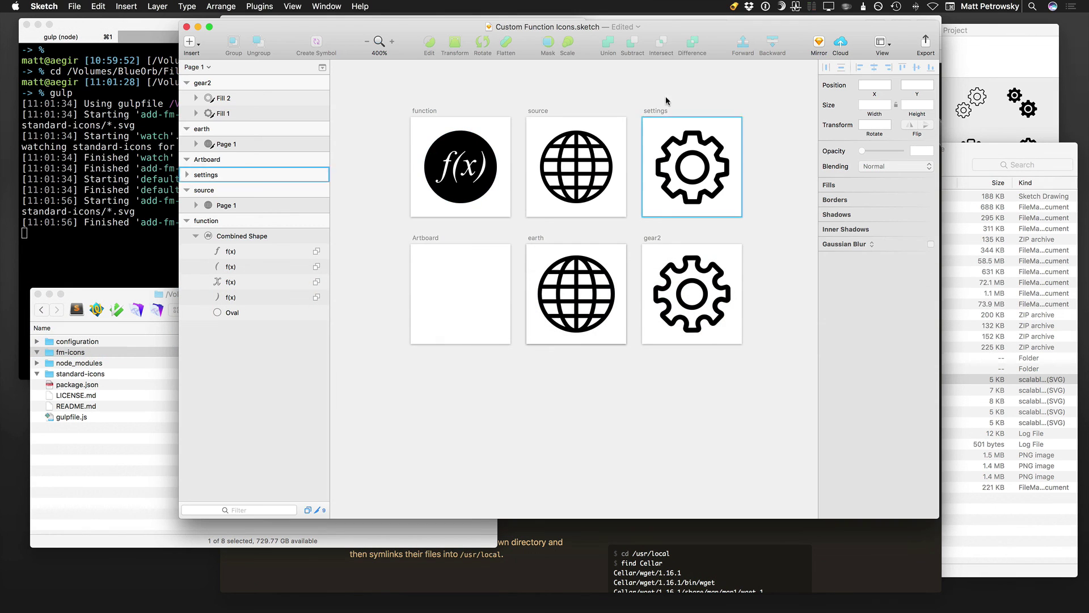
left_click_drag(679, 27, 710, 28)
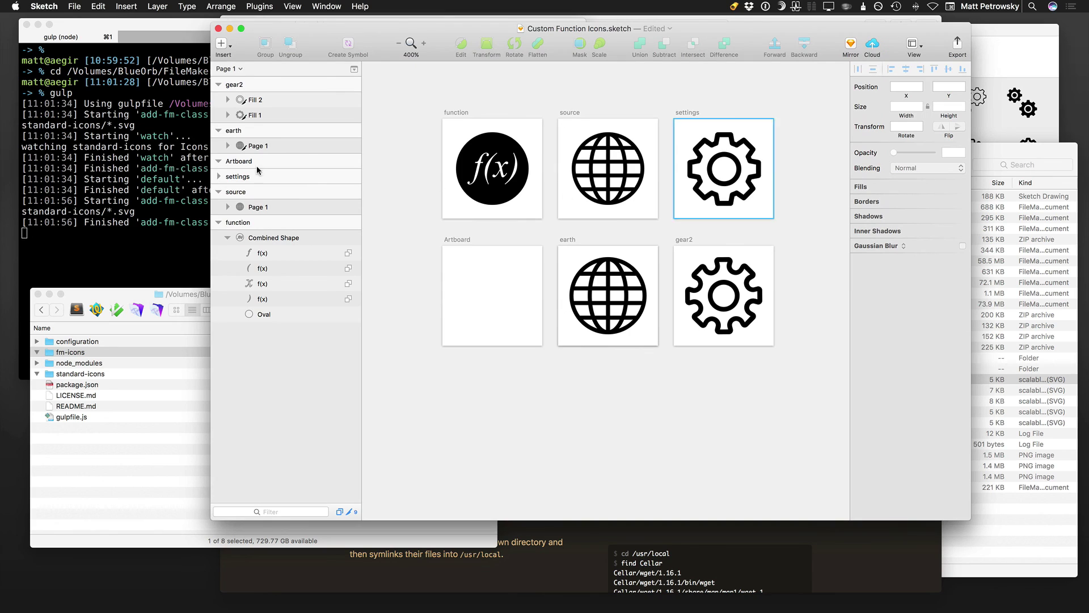
left_click(248, 133)
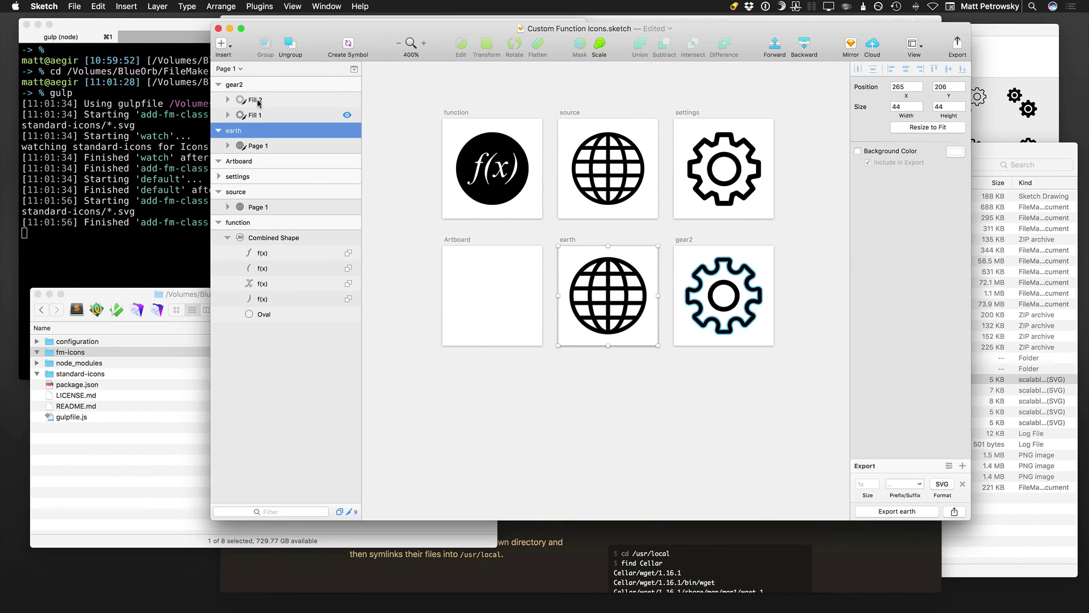
left_click(245, 85, "shift")
left_click(252, 192, "shift")
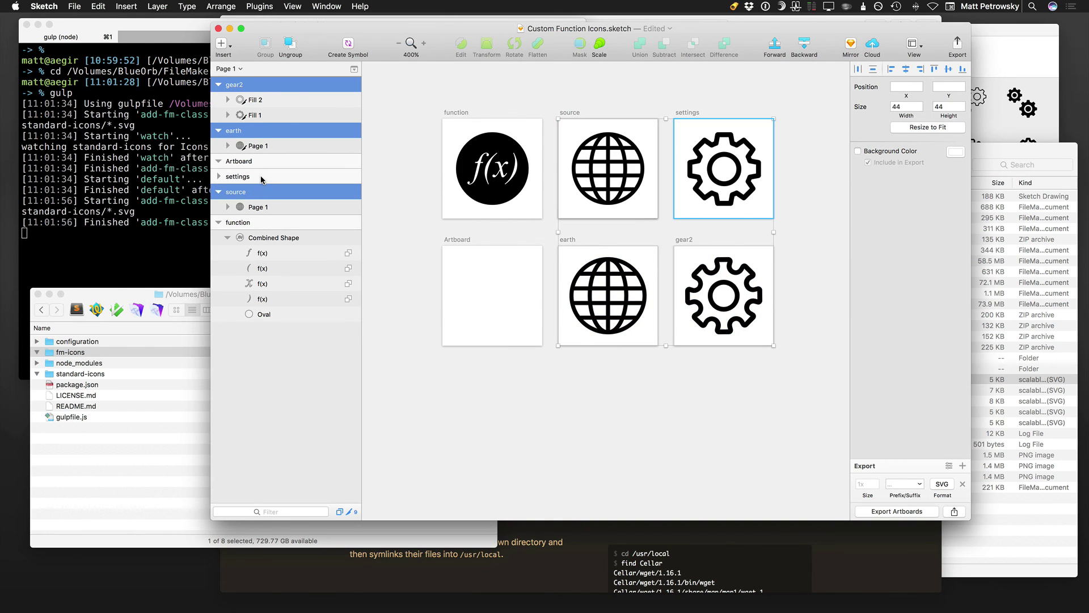
left_click(252, 177, "shift")
left_click(268, 223, "shift")
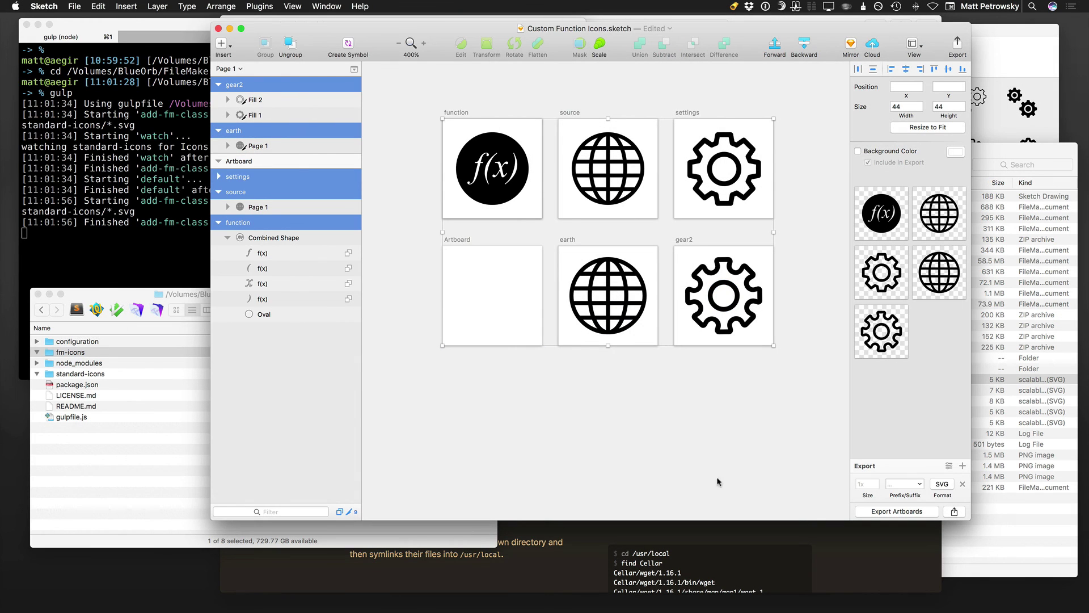
left_click(882, 513)
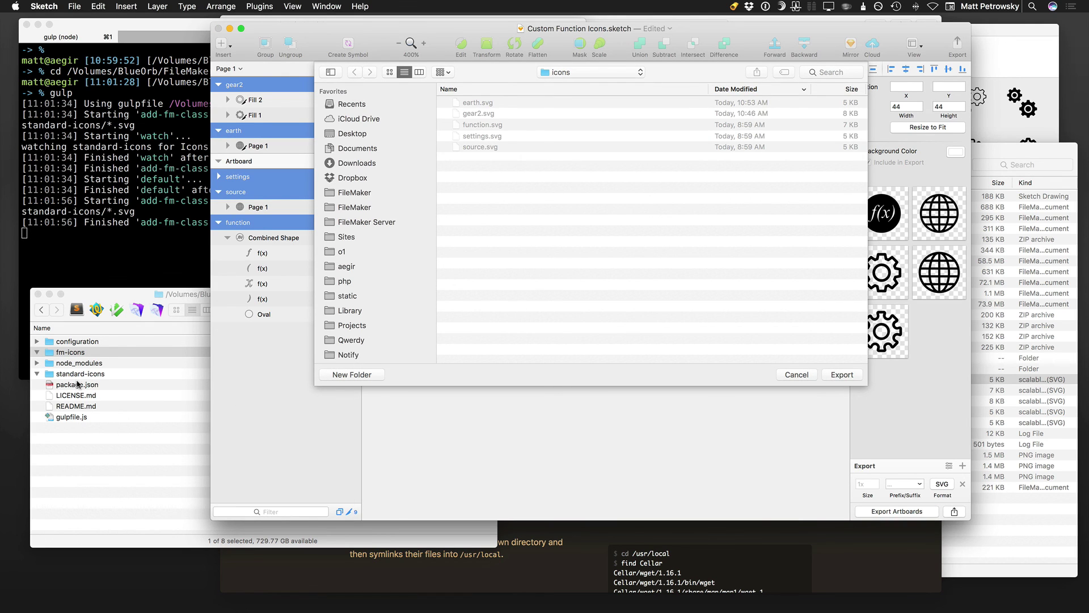
left_click_drag(50, 376, 574, 73)
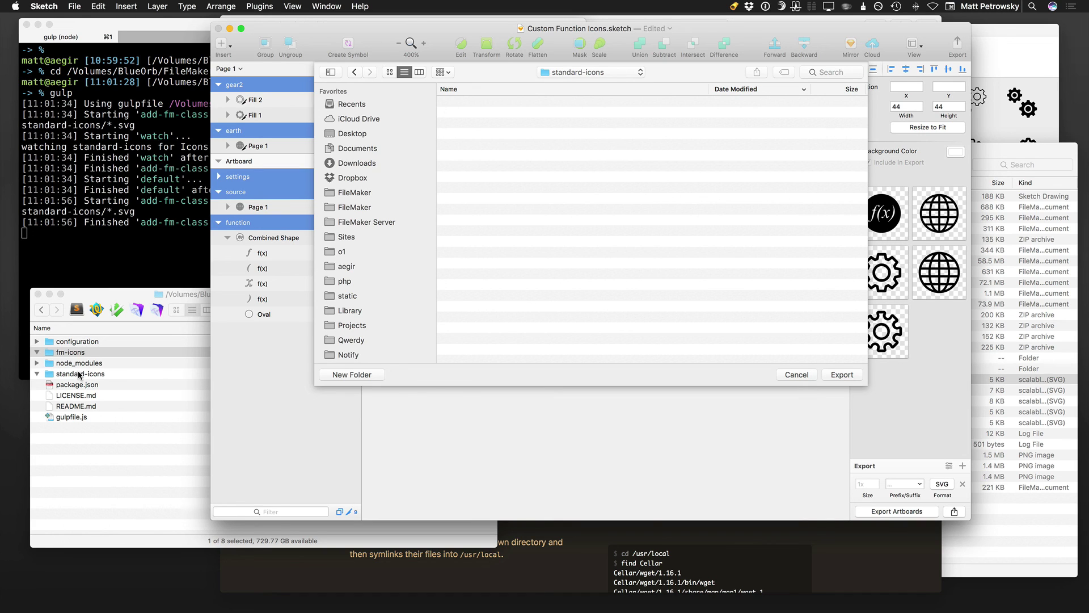
left_click(838, 375)
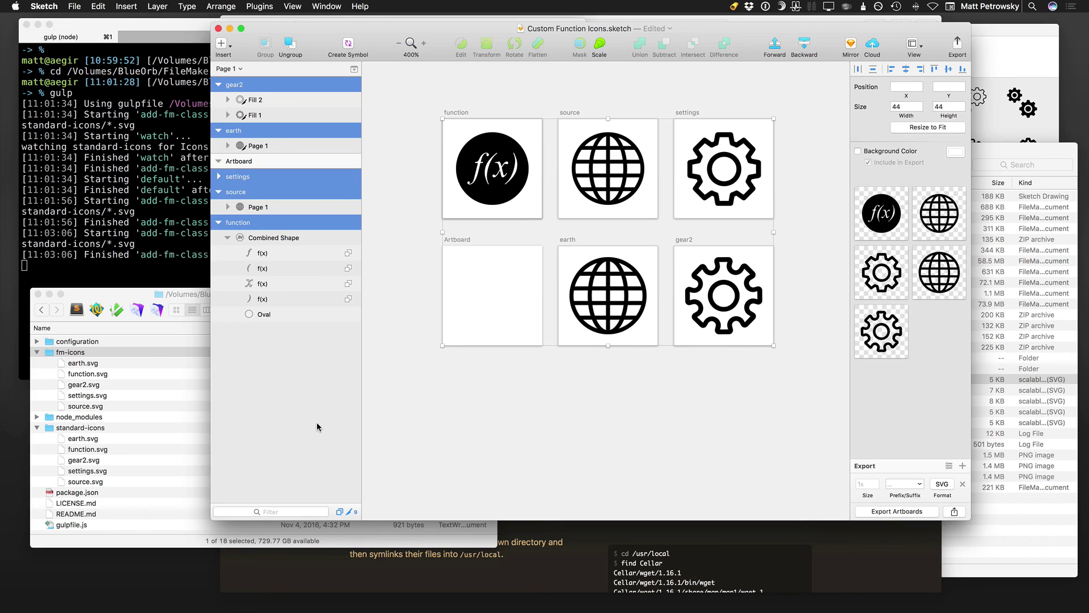
- Examine the latest add-fm-class output in the terminal and go through the converted SVG files in fm-icons
left_click(164, 274)
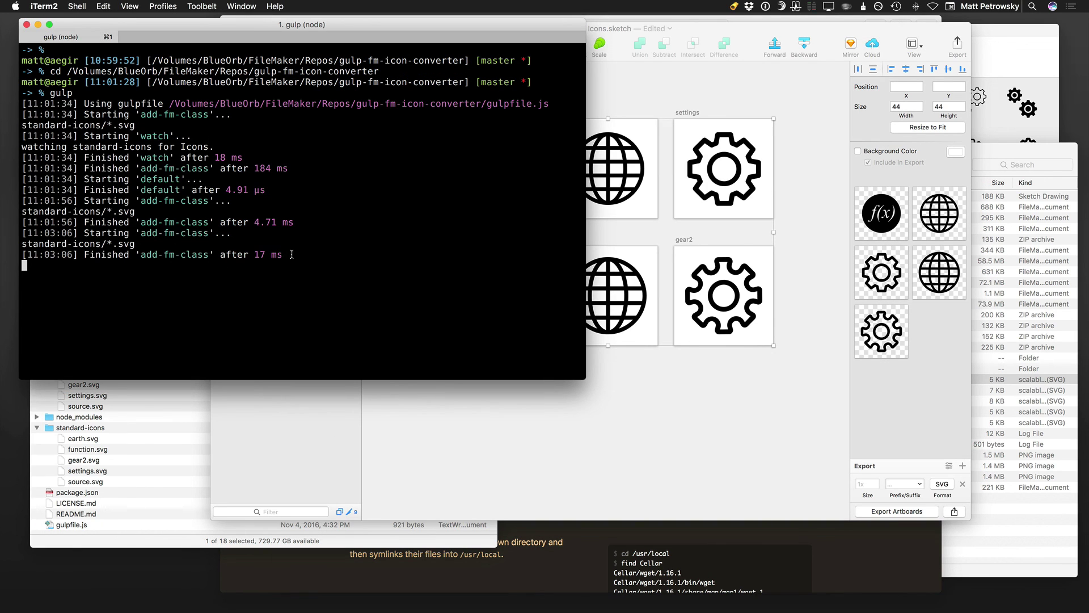
left_click_drag(275, 254, 56, 255)
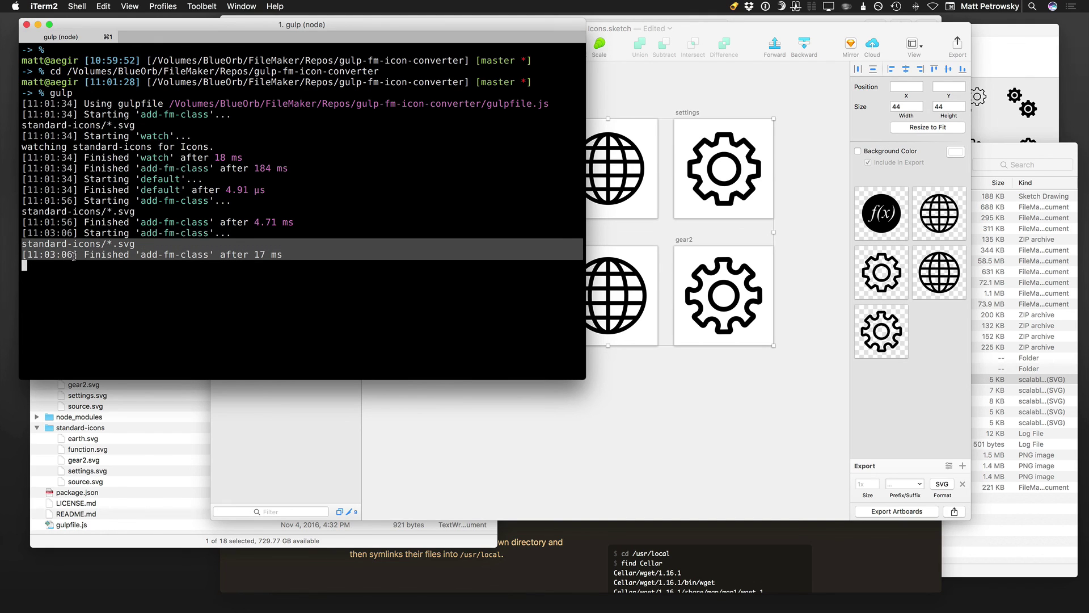
left_click(140, 422)
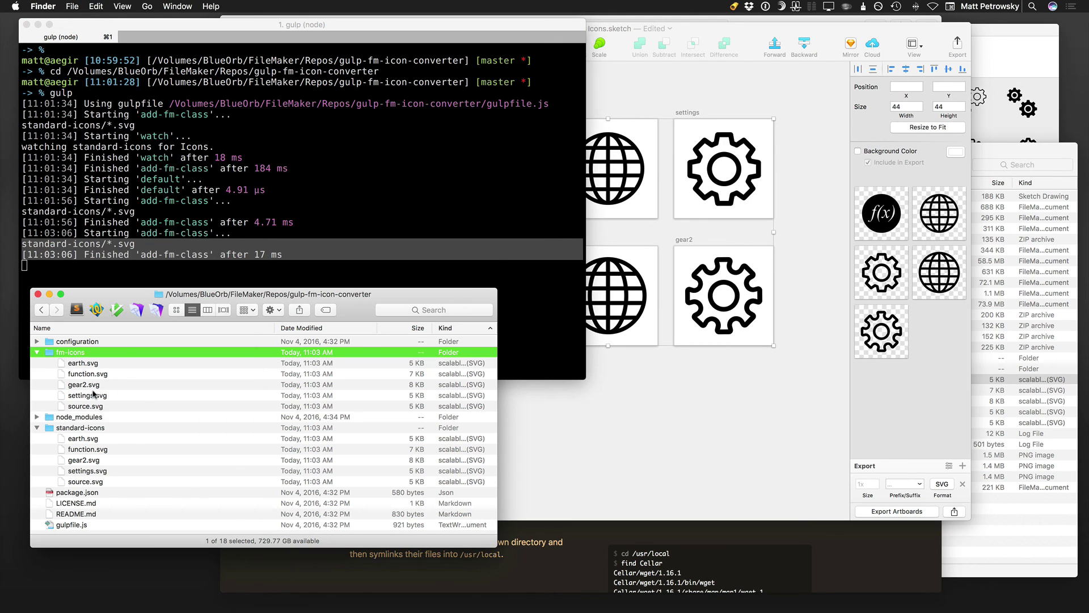
key("Down")
key("Down")
key("Down")
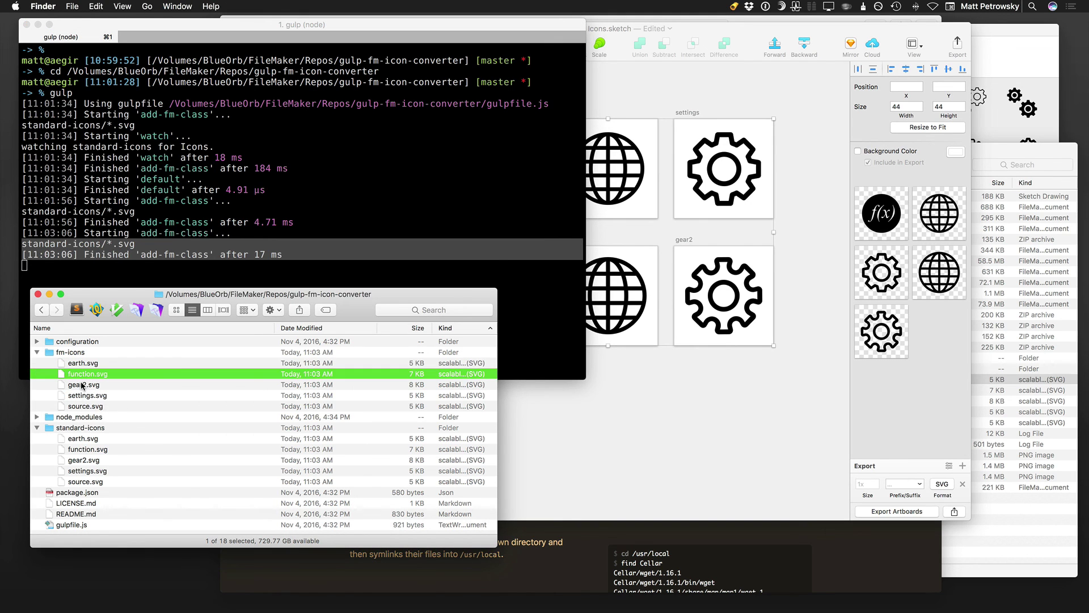
key("Down")
key("Down")
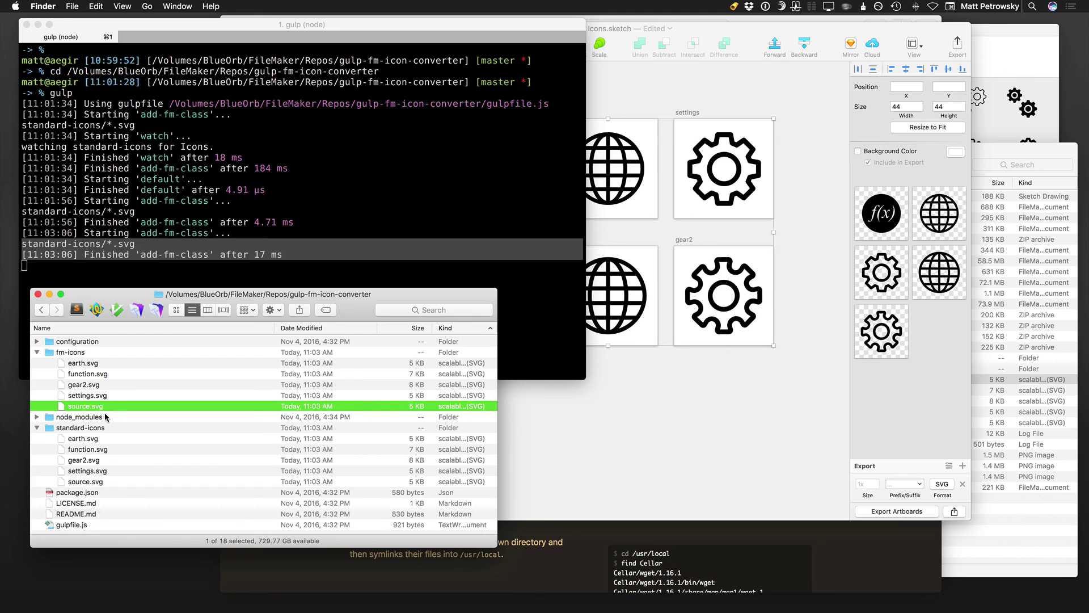
- Switch to FileMaker Pro and add the converted gear2.svg from fm-icons as the icon of the middle button bar's first segment
key("super+Tab")
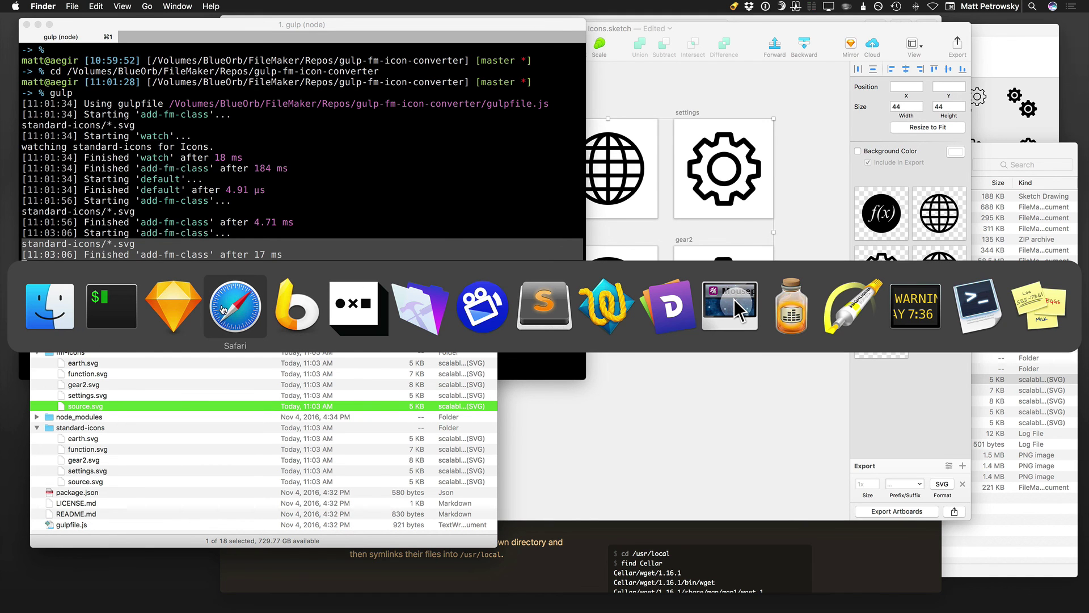
left_click(401, 319)
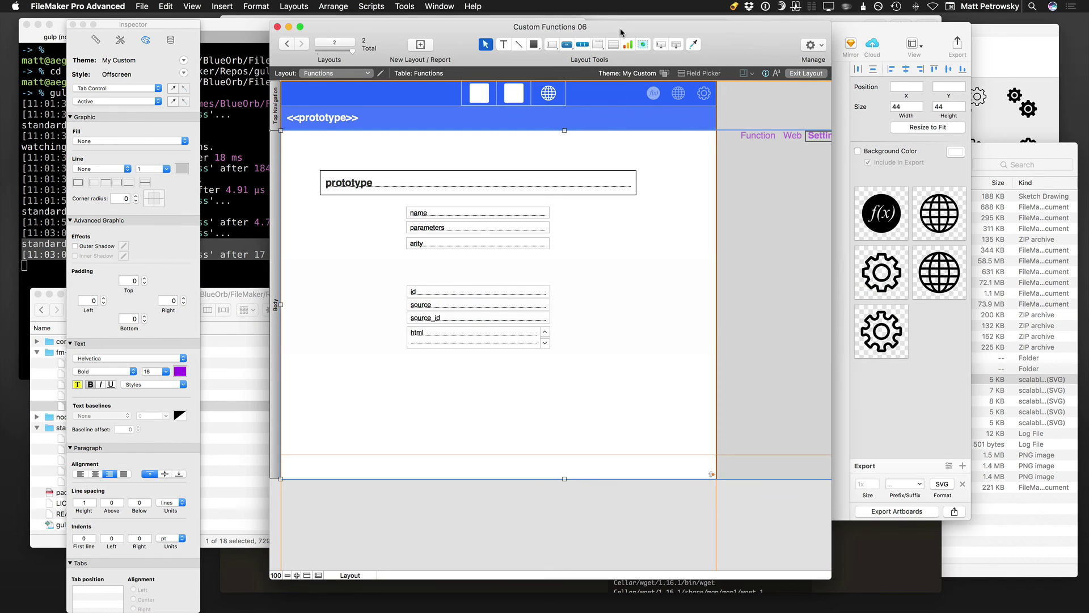
left_click_drag(168, 25, 257, 25)
left_click(545, 101)
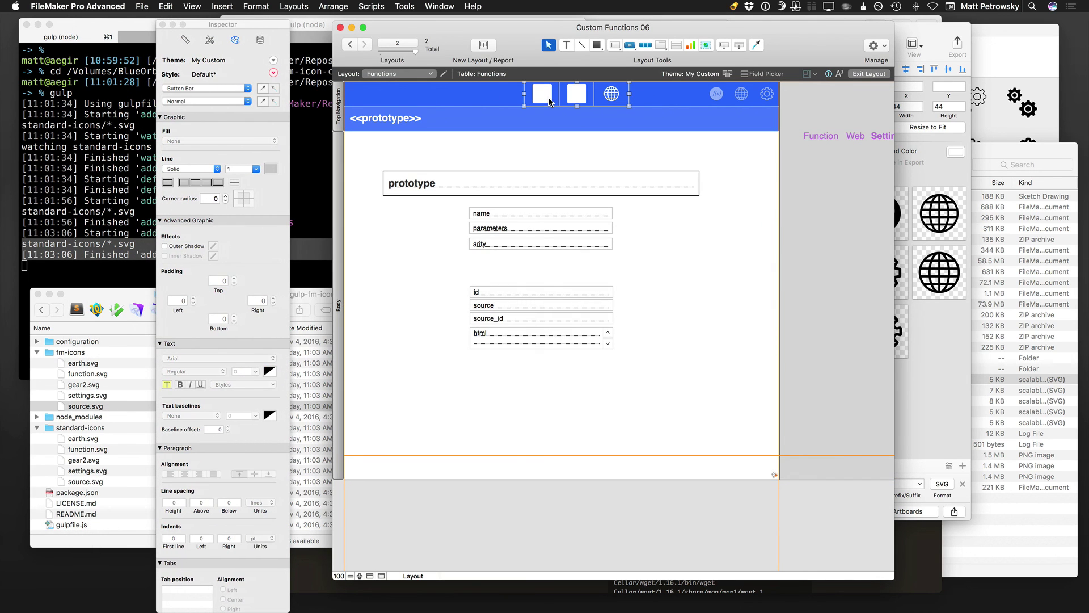
left_click(545, 101)
double_click(546, 100)
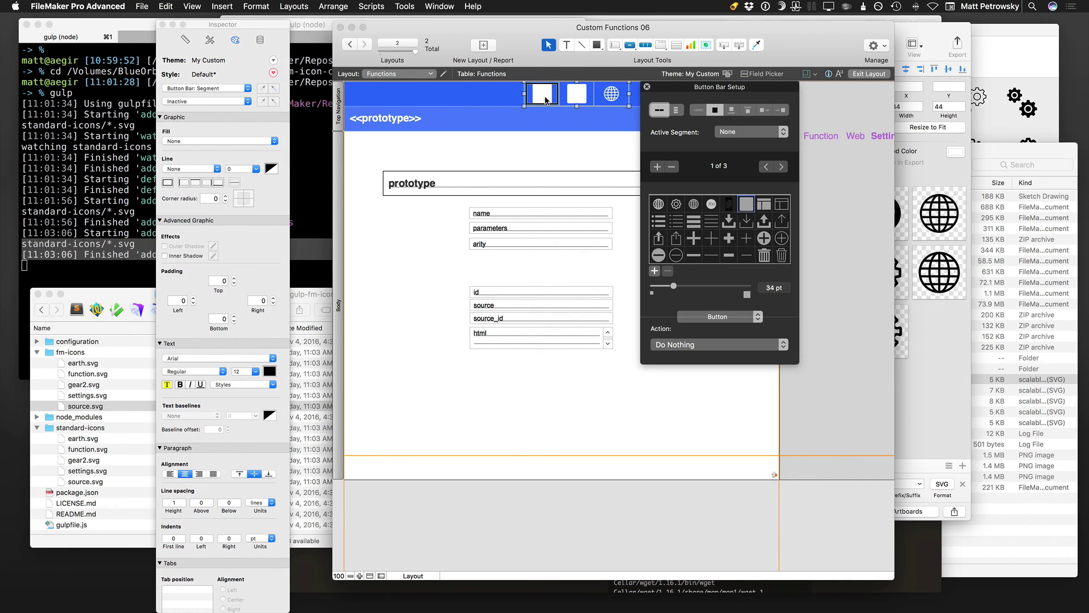
left_click(654, 272)
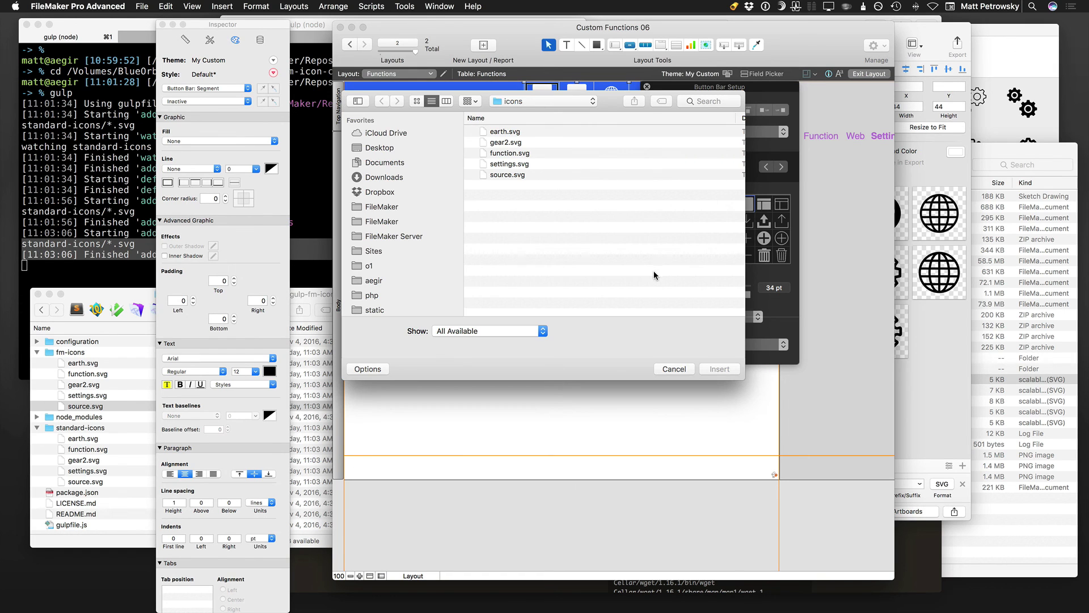
left_click_drag(84, 384, 555, 212)
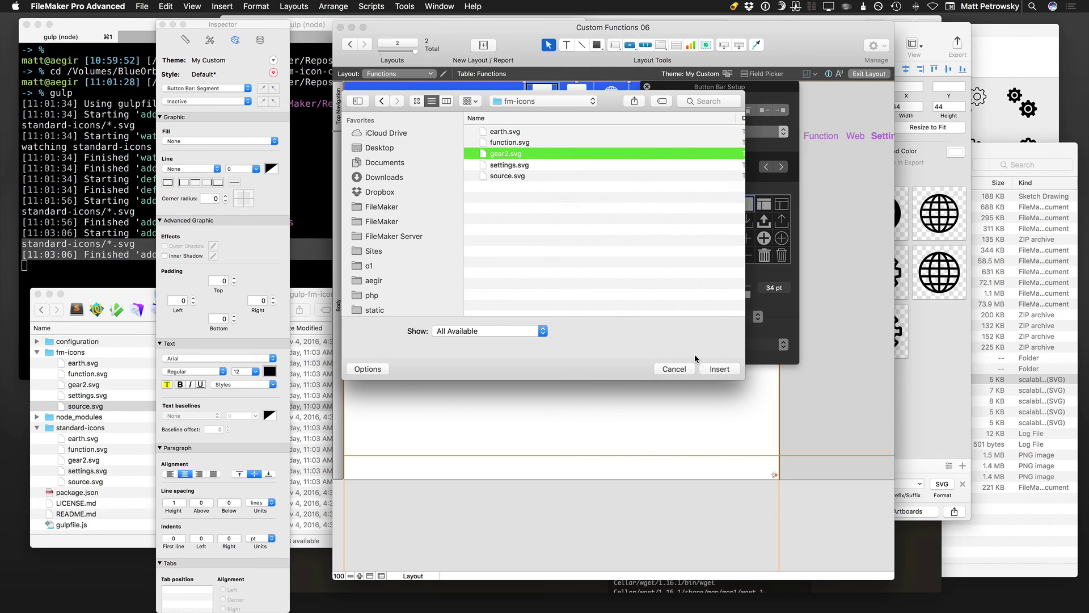
left_click(719, 369)
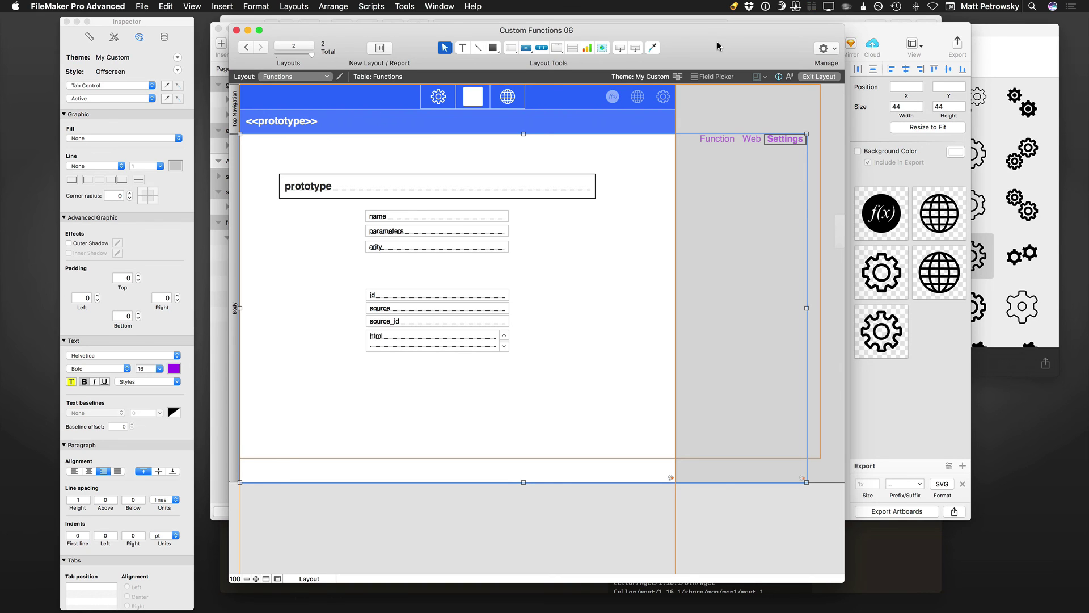
- Switch to the Sketch artboards and the Noun Project gear icons to review the icon sources, and return to the FileMaker layout
left_click_drag(717, 41, 724, 60)
left_click(745, 33)
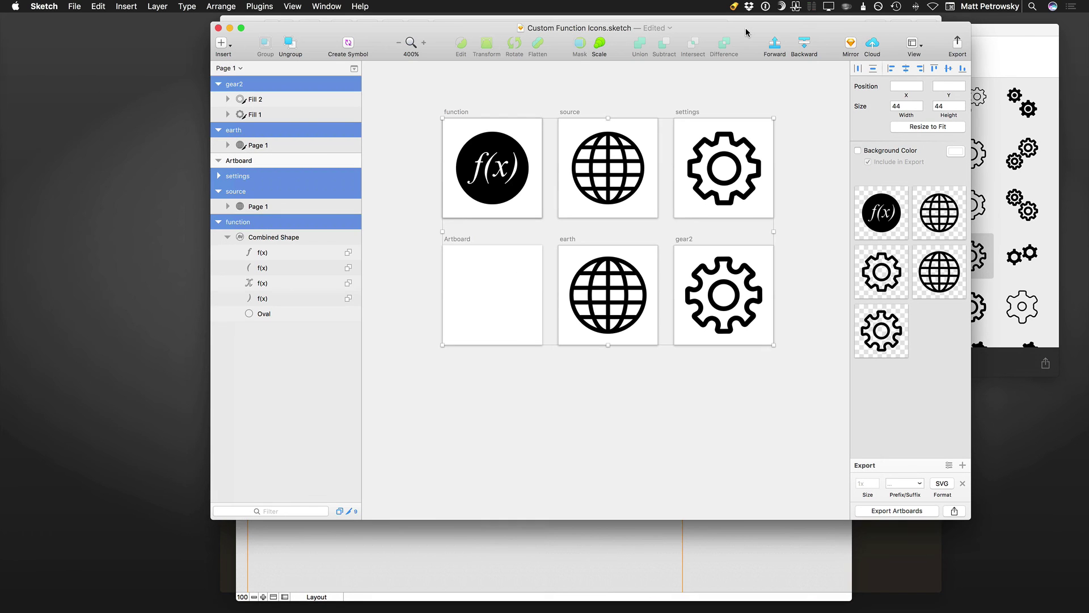
left_click(1010, 36)
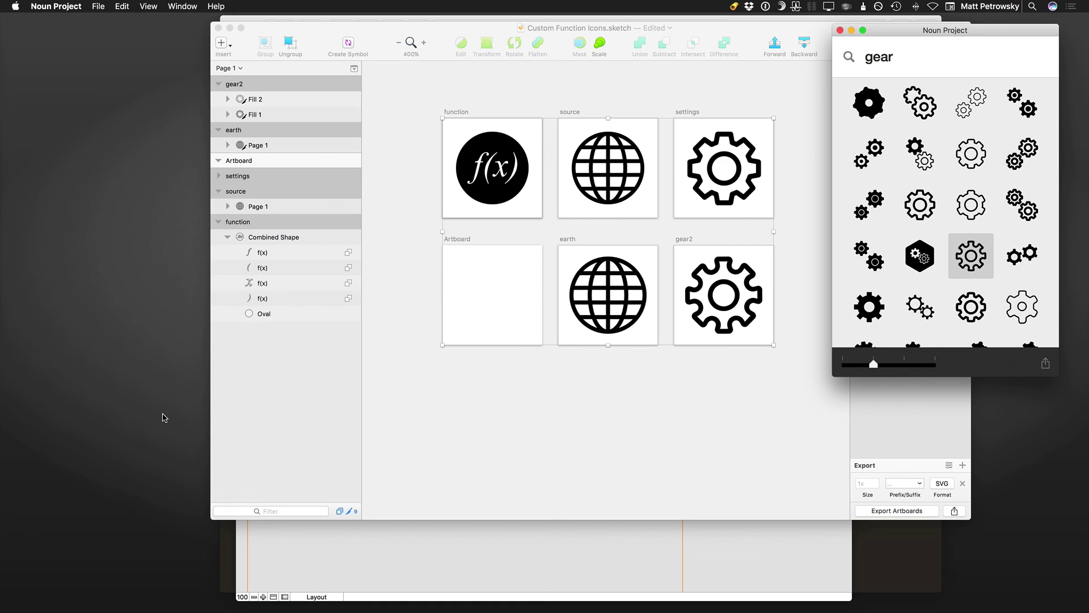
left_click(437, 574)
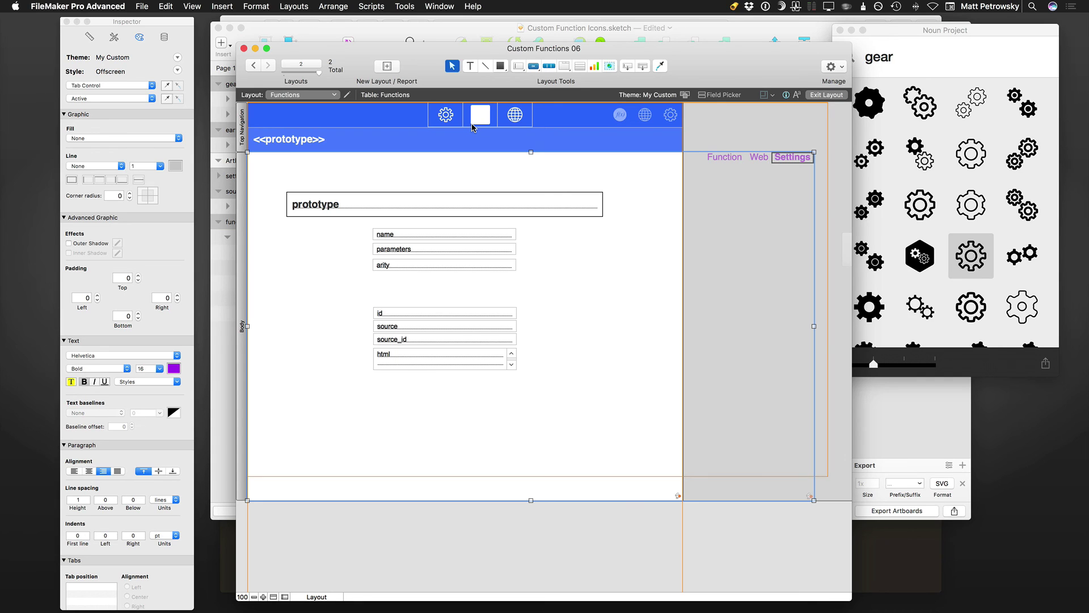
- Select the f(x) segment of the navigation button bar and examine its icon fill in the Inactive, Active and Hover states
scroll(472, 127, "left", 1)
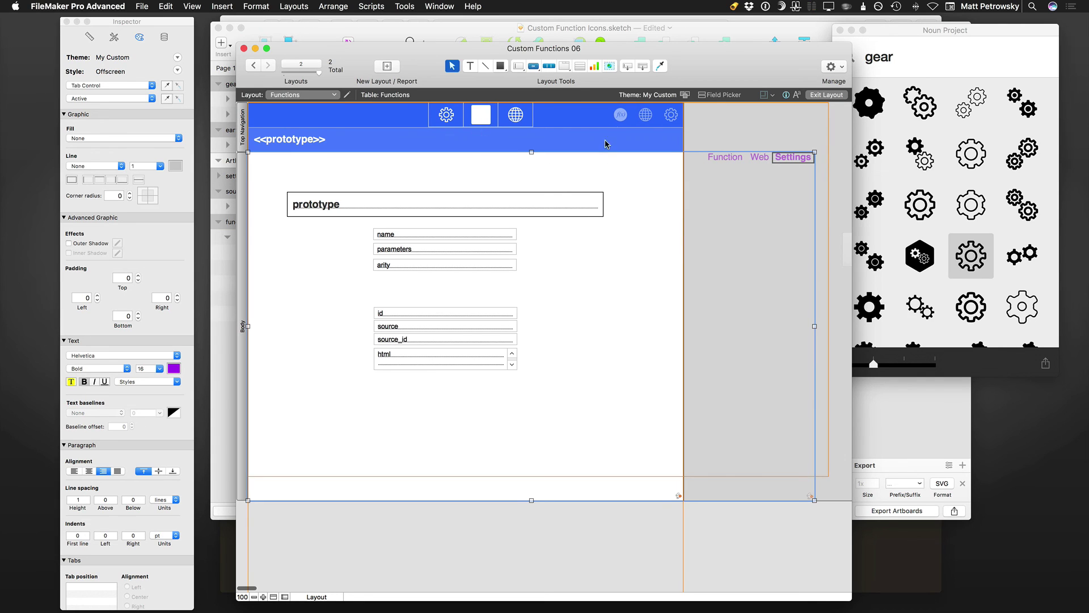
left_click(621, 119)
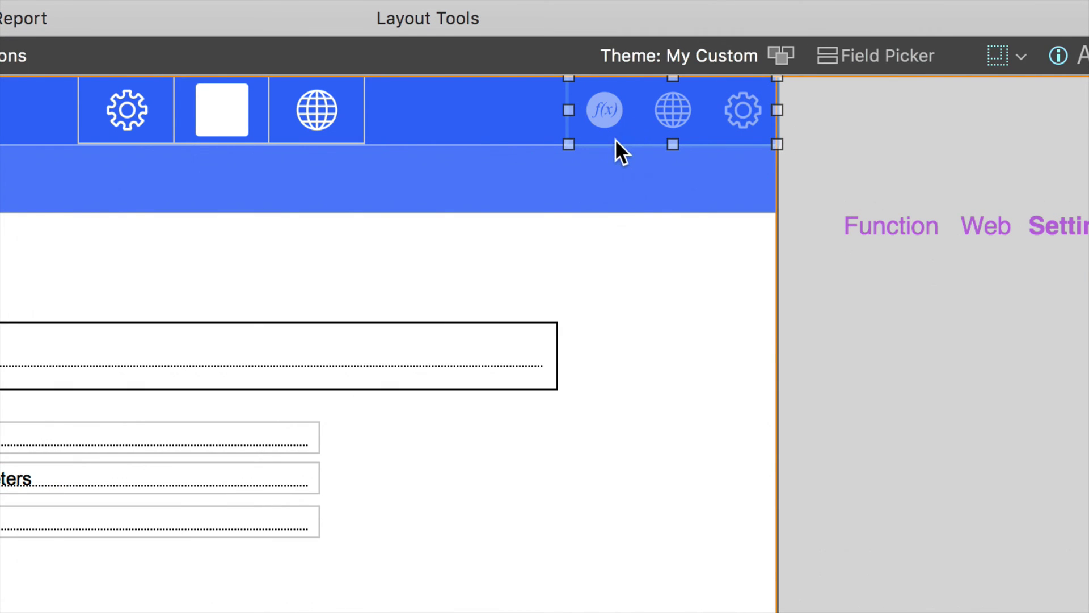
left_click(604, 112)
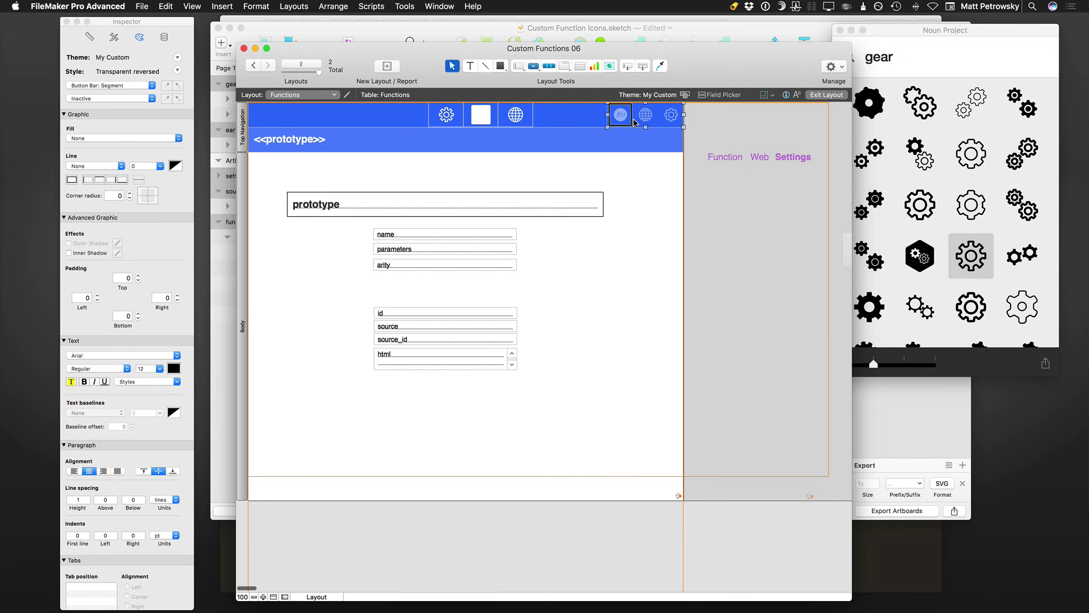
left_click_drag(153, 24, 555, 26)
left_click(533, 89)
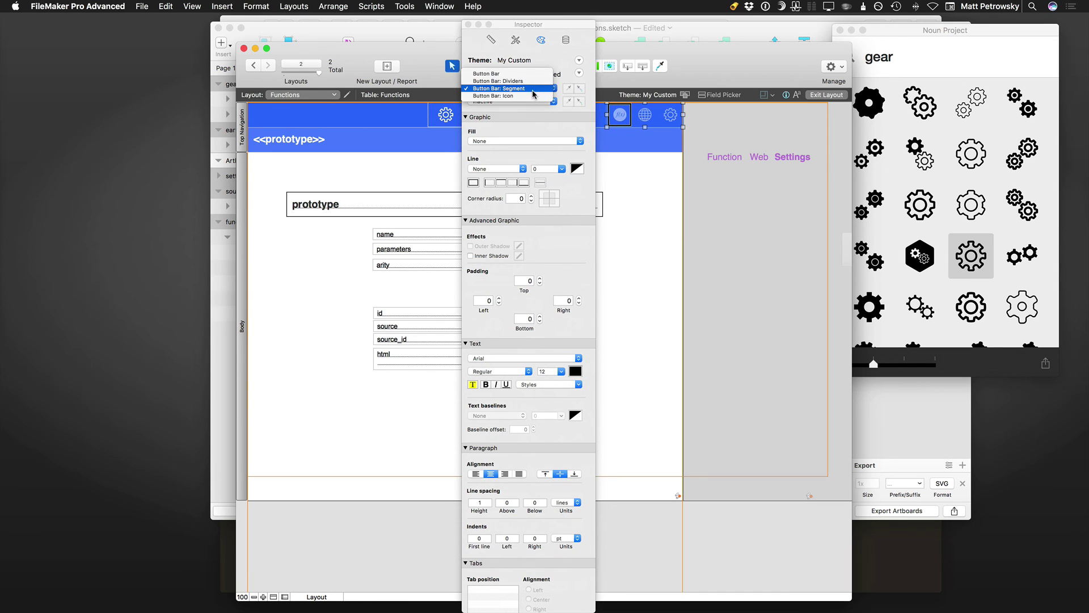
left_click(533, 97)
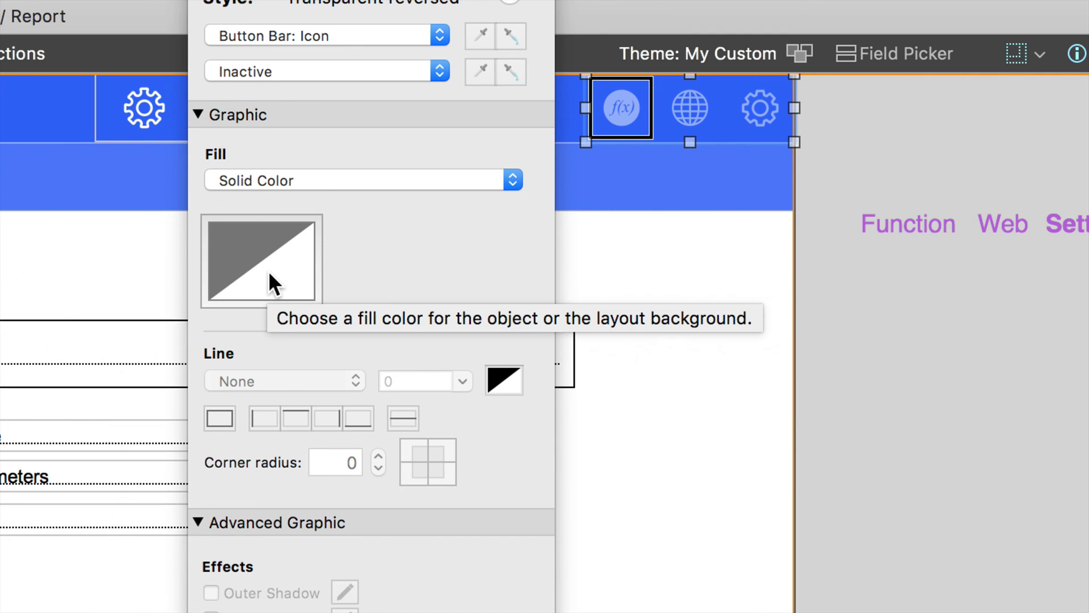
left_click(349, 73)
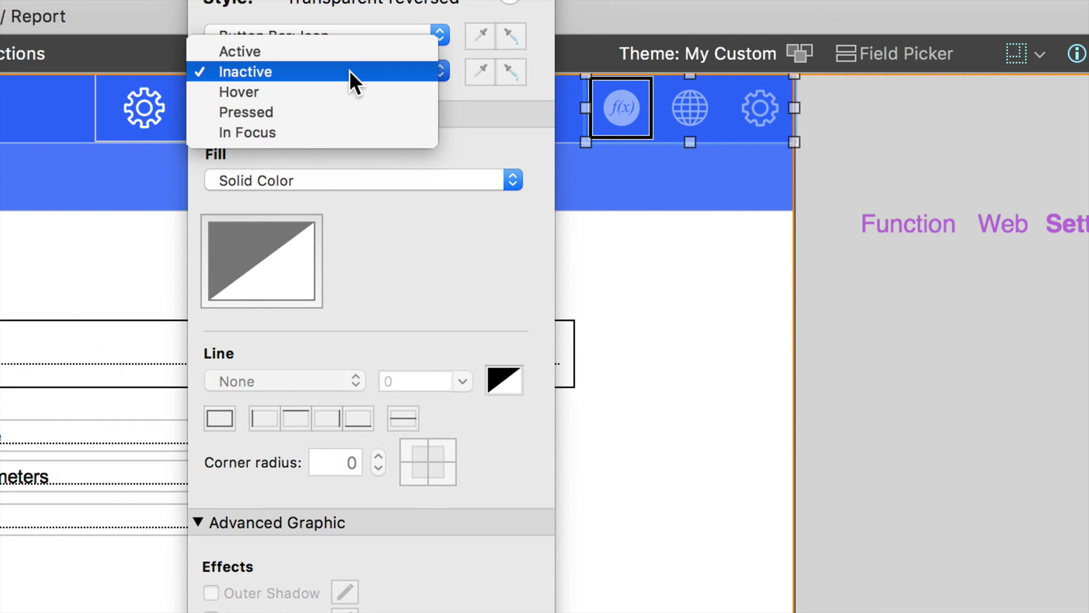
left_click(349, 53)
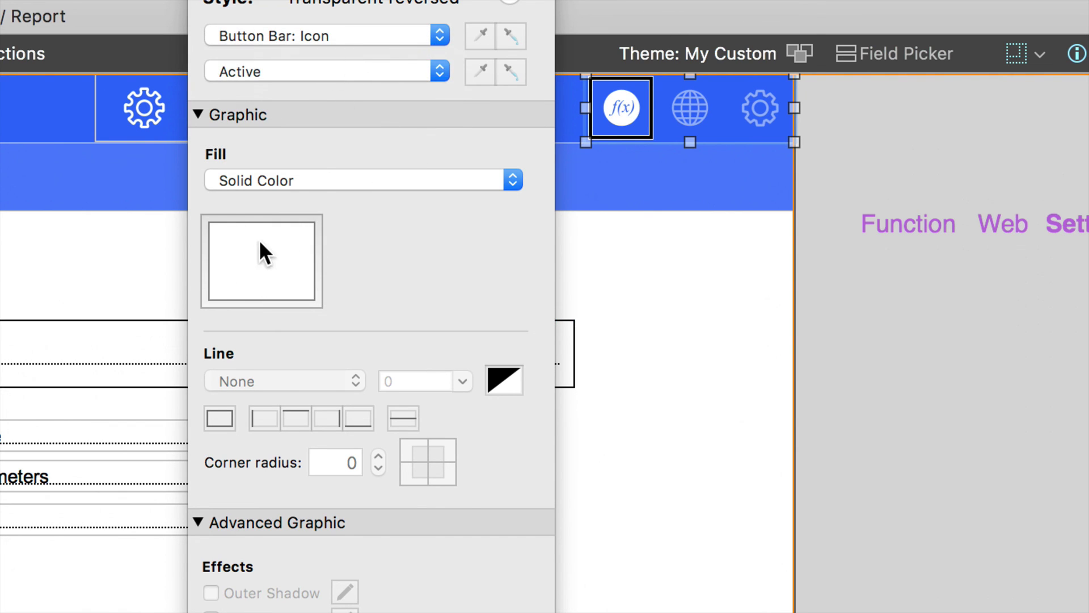
left_click(348, 72)
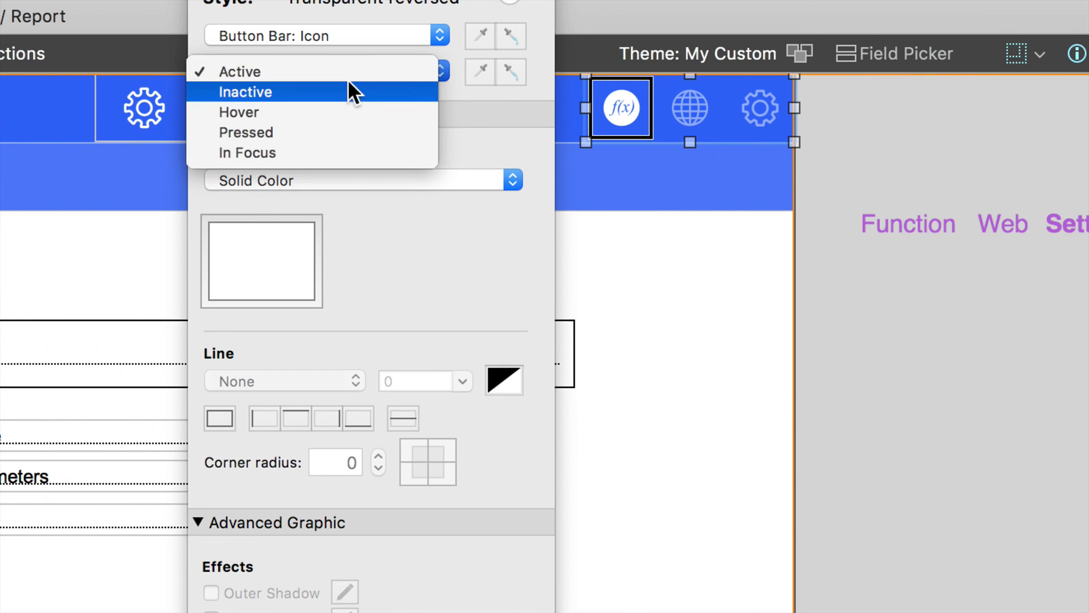
left_click(347, 107)
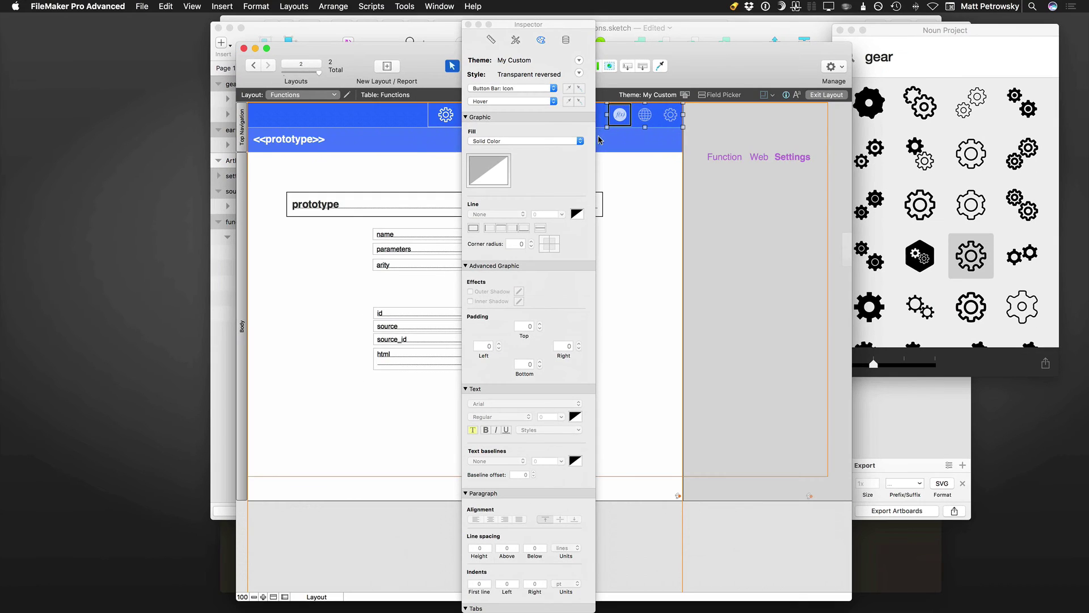
left_click_drag(574, 26, 199, 27)
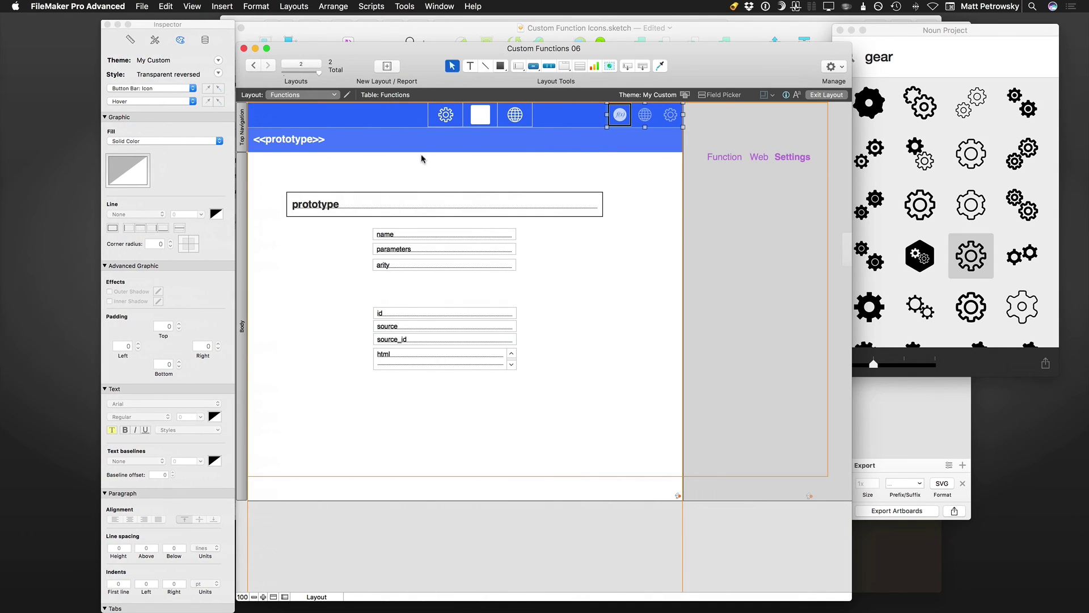
- Enter Browse mode and cycle through the function, web and settings segments to check their icon states, ending on the function view
key("super+b")
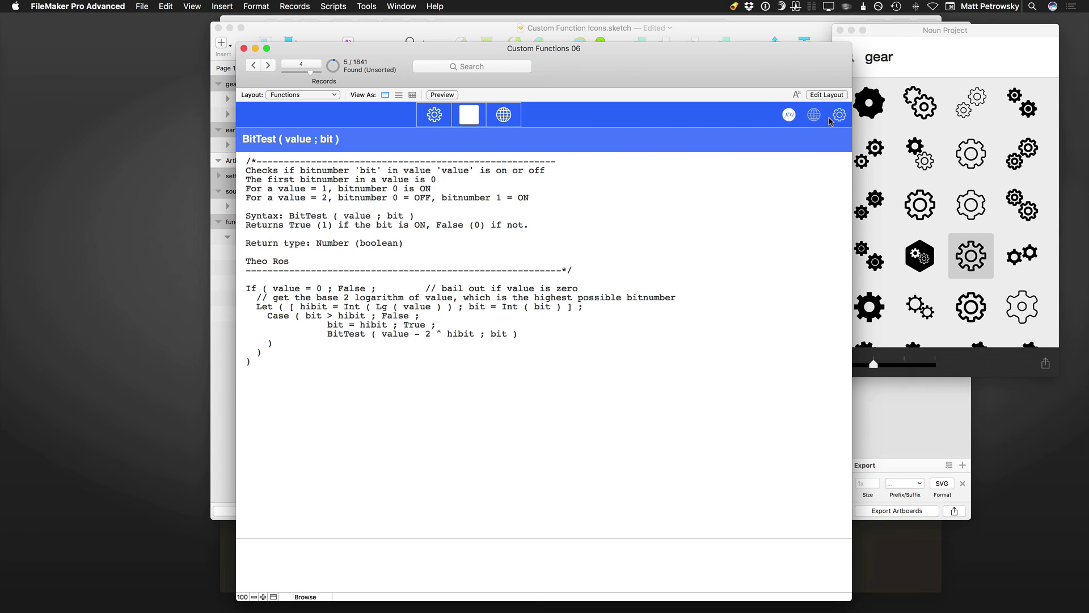
left_click(813, 119)
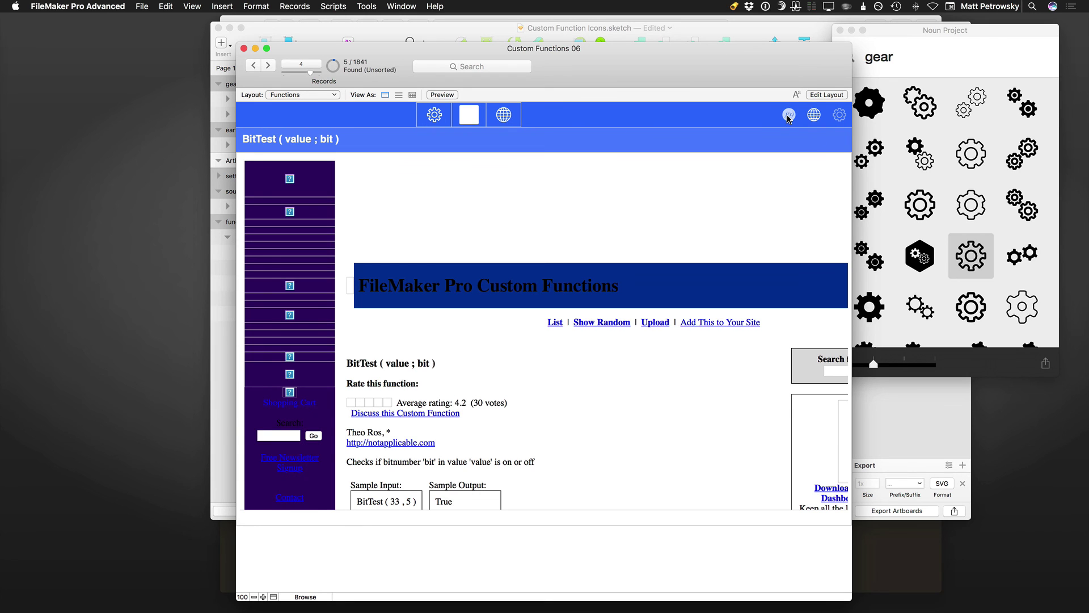
left_click(789, 116)
left_click(815, 118)
left_click(839, 117)
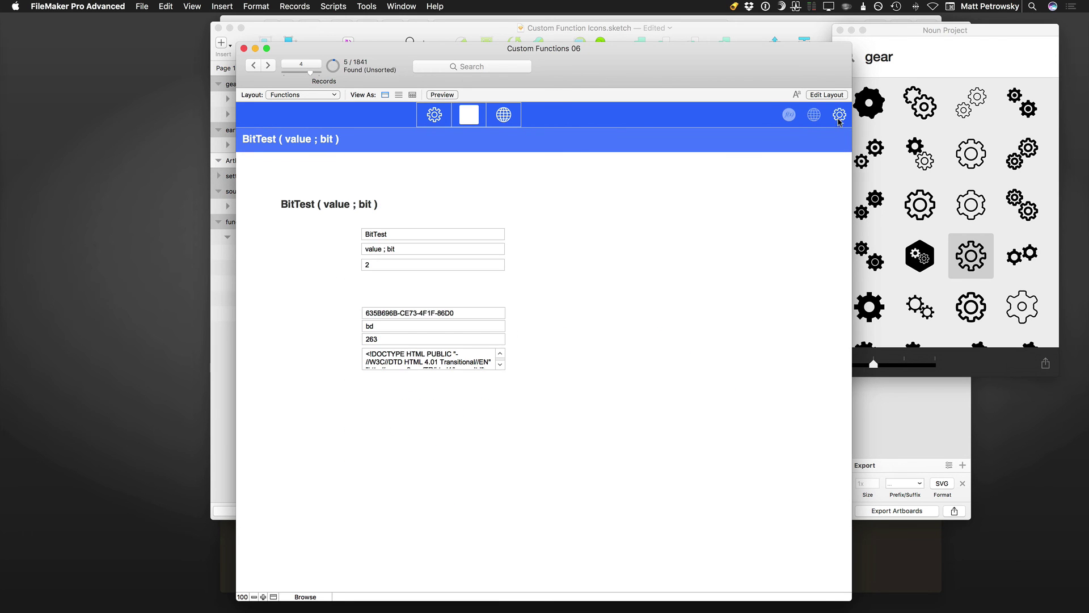
left_click(814, 116)
left_click(789, 116)
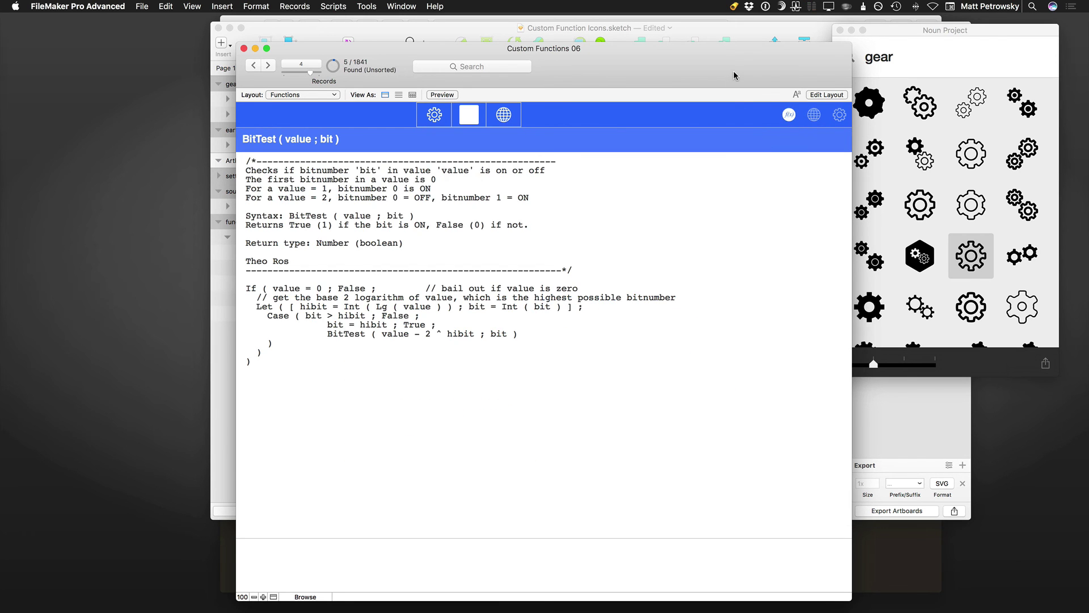